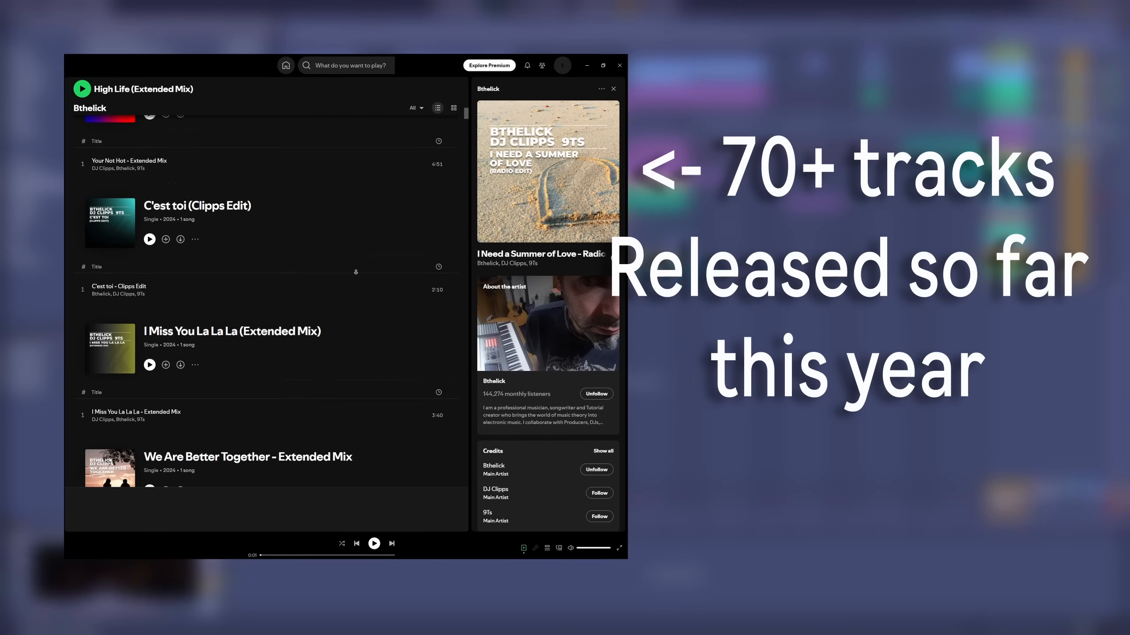
Browse the artist's 2024 single releases in the Bthelick discography.
{"action": "scroll", "coordinate": [355, 272], "scroll_direction": "down", "scroll_amount": 15}
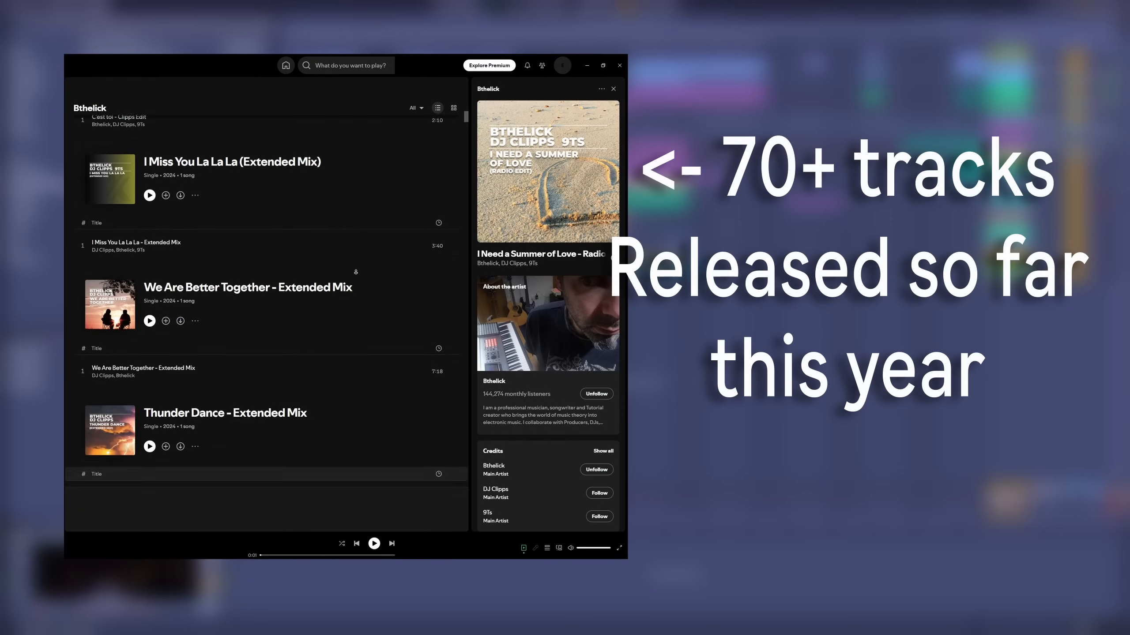
{"action": "scroll", "coordinate": [356, 271], "scroll_direction": "down", "scroll_amount": 15}
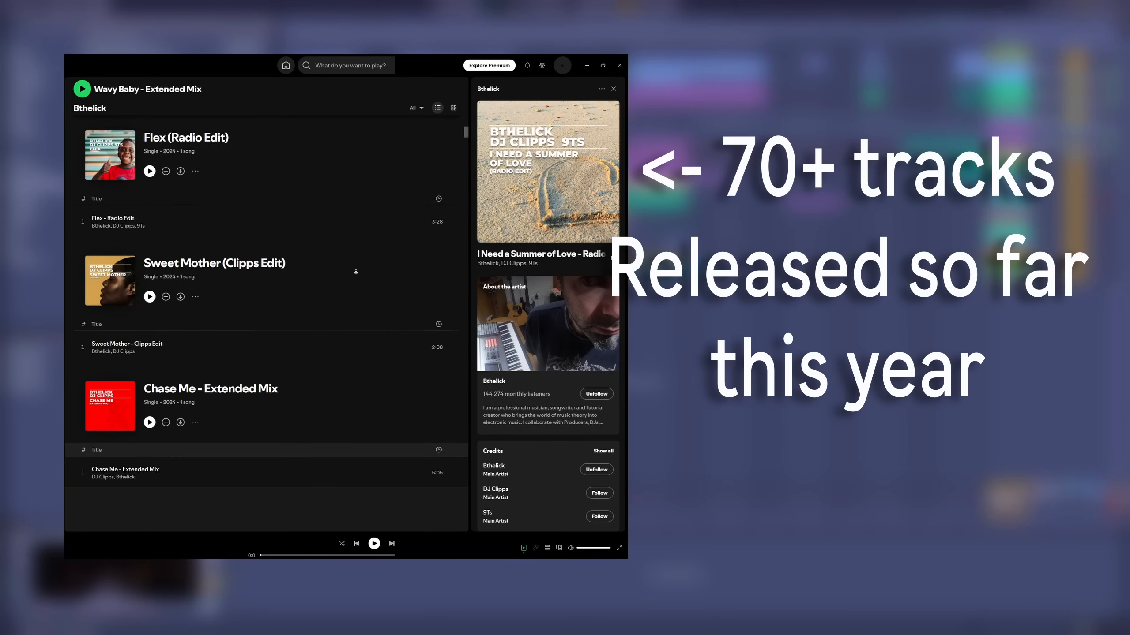
{"action": "scroll", "coordinate": [356, 272], "scroll_direction": "down", "scroll_amount": 15}
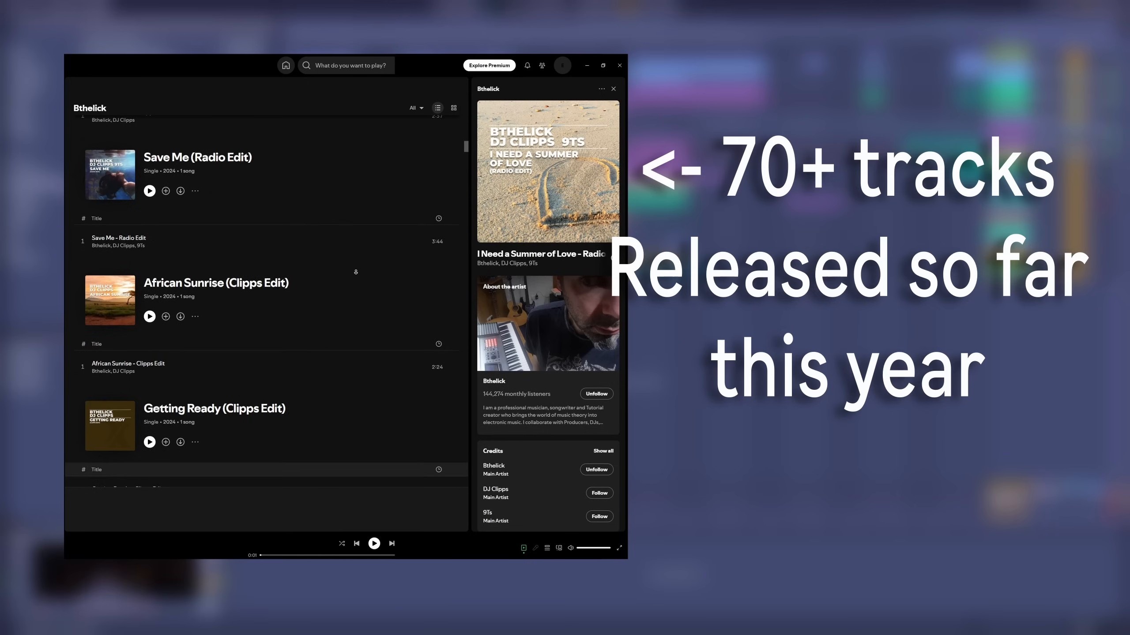
{"action": "scroll", "coordinate": [356, 272], "scroll_direction": "down", "scroll_amount": 4}
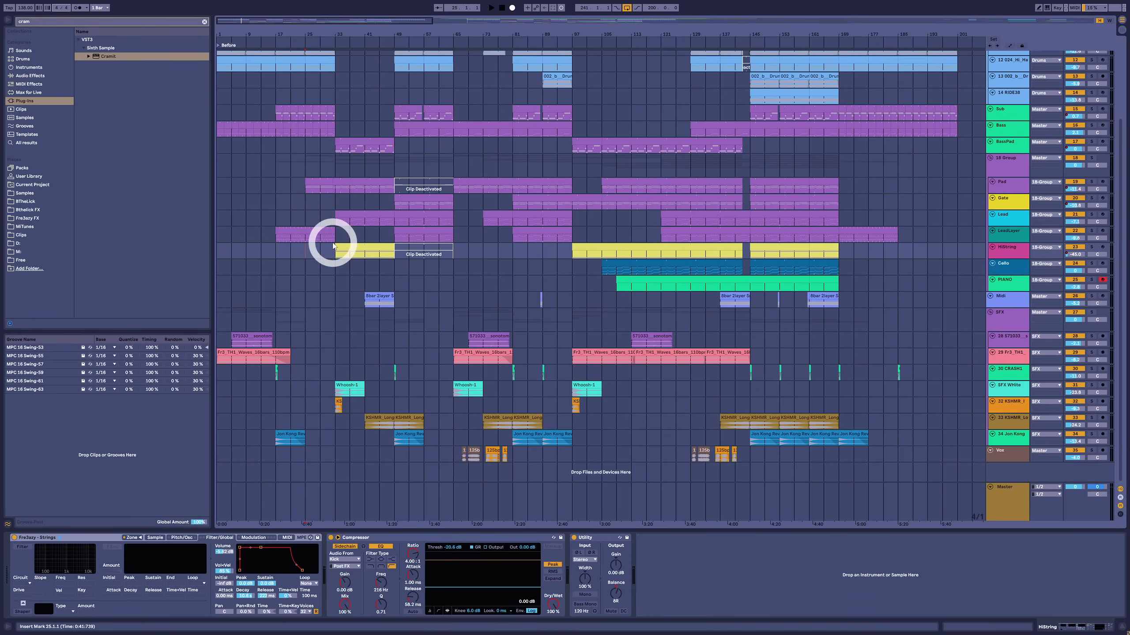
Play the arrangement from bar 5 in the intro and inspect the empty stretch before the first HiString clip.
{"action": "left_click_drag", "start_coordinate": [334, 249], "coordinate": [203, 250]}
{"action": "mouse_move", "coordinate": [853, 255]}
{"action": "left_mouse_down"}
{"action": "mouse_move", "coordinate": [959, 255]}
{"action": "mouse_move", "coordinate": [837, 255]}
{"action": "left_mouse_up"}
{"action": "left_click", "coordinate": [231, 267]}
{"action": "key", "text": "space"}
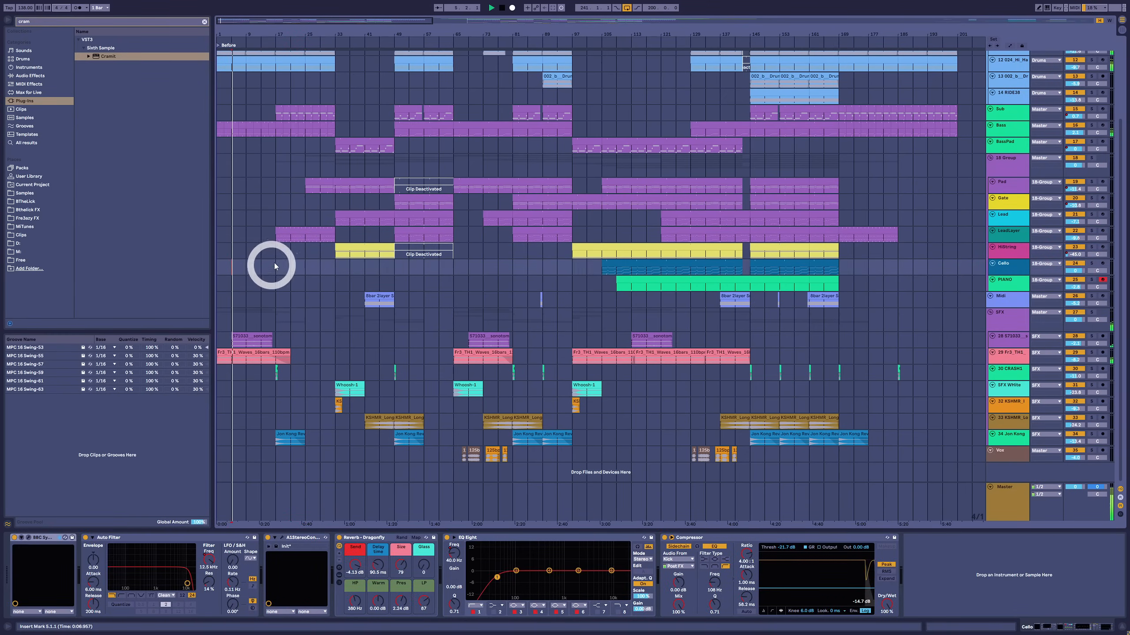
{"action": "left_click", "coordinate": [274, 262]}
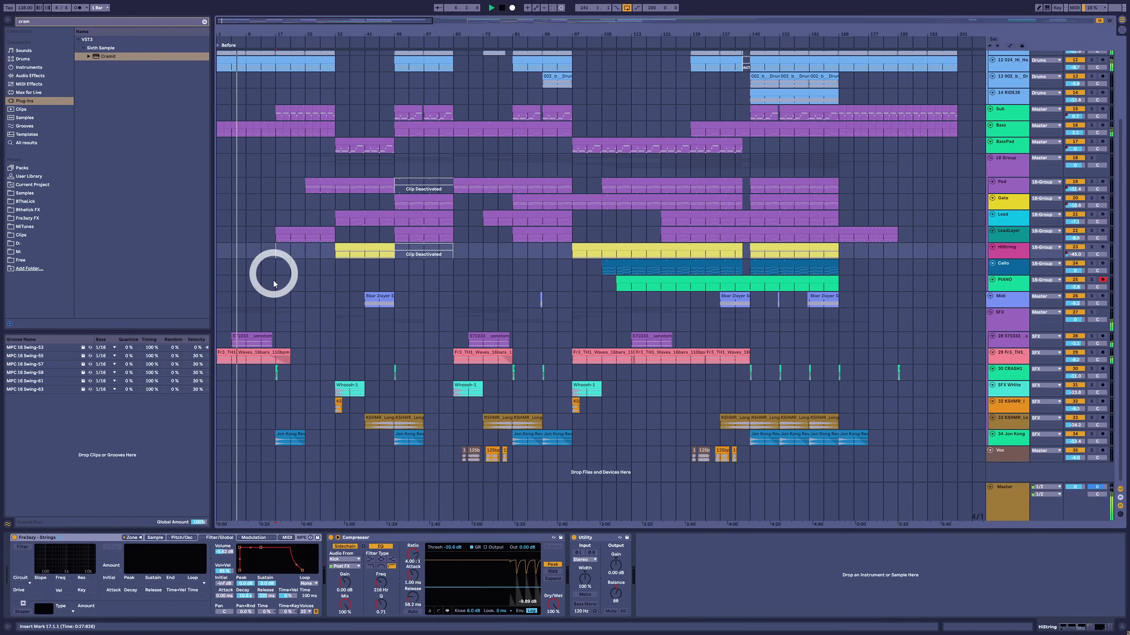
{"action": "key", "text": "space"}
Examine the seaside ambience and wave clips on the intro's SFX tracks while playing that section.
{"action": "left_click_drag", "start_coordinate": [293, 360], "coordinate": [202, 335]}
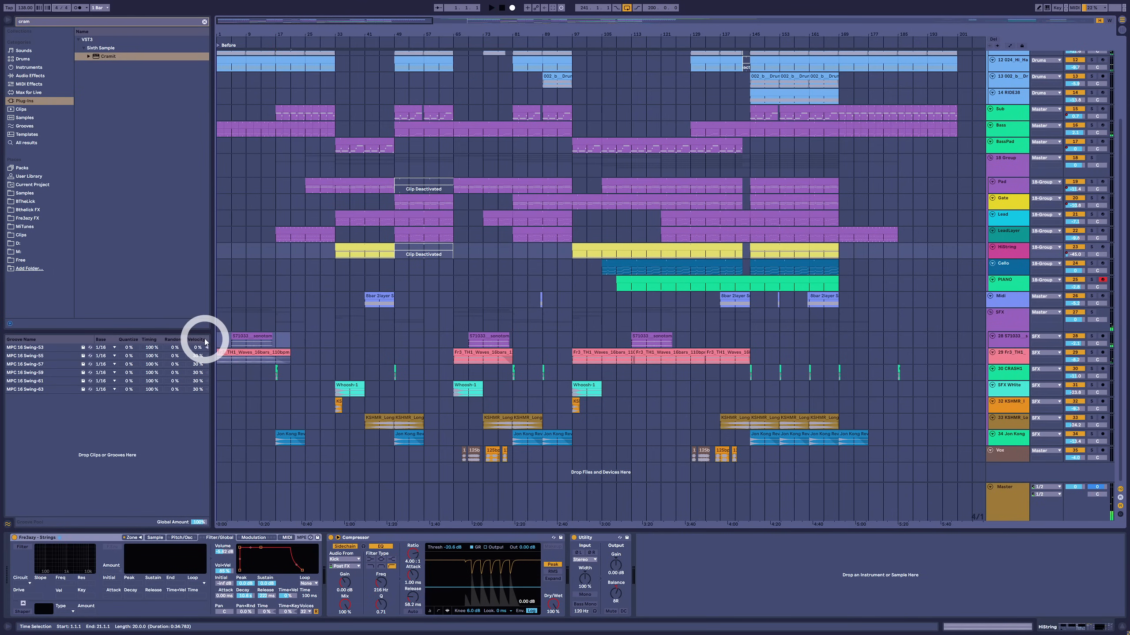
{"action": "left_click", "coordinate": [280, 340]}
{"action": "left_click", "coordinate": [252, 337]}
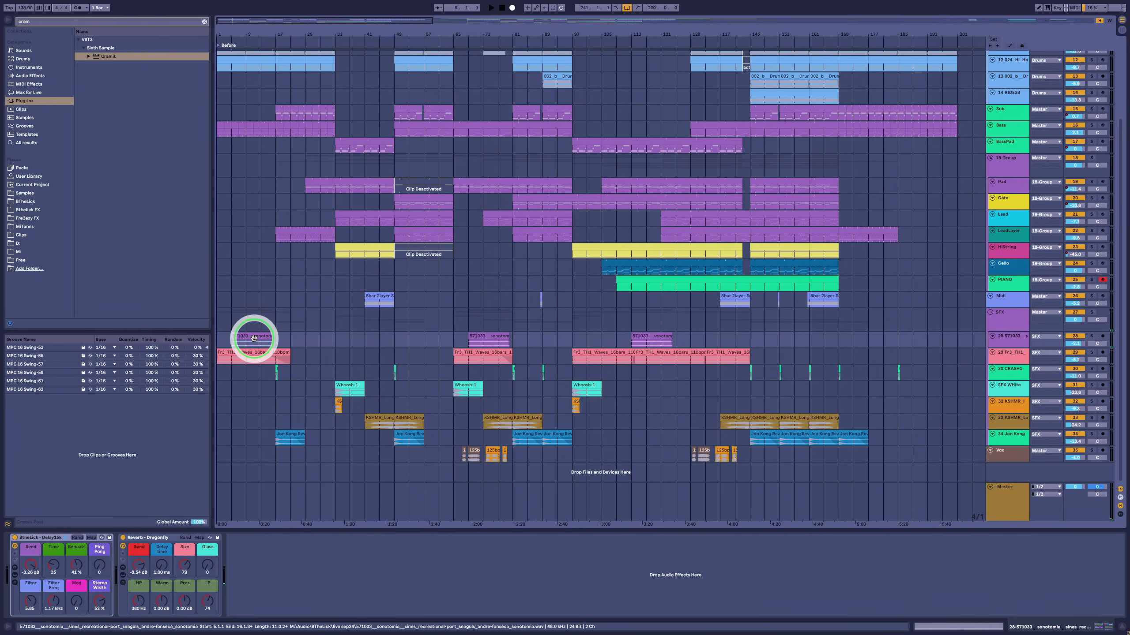
{"action": "left_click_drag", "start_coordinate": [244, 352], "coordinate": [256, 347]}
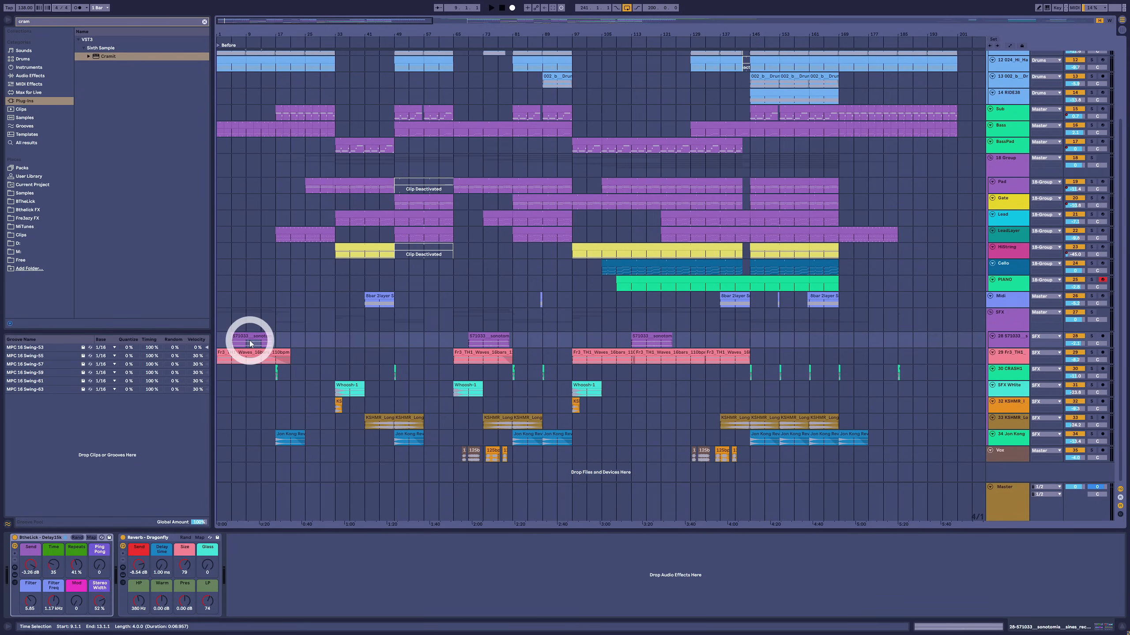
{"action": "left_click", "coordinate": [248, 322]}
{"action": "key", "text": "space"}
{"action": "left_click", "coordinate": [263, 339]}
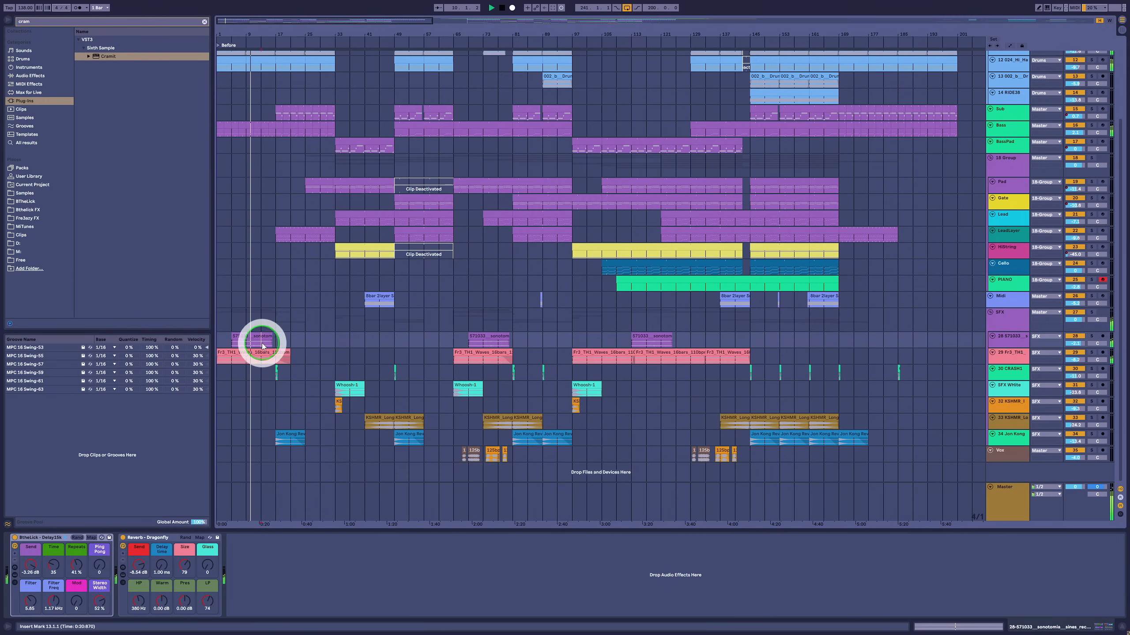
Place the playback start at bar 17 on the BassPad track and play the arrangement.
{"action": "left_click", "coordinate": [281, 258]}
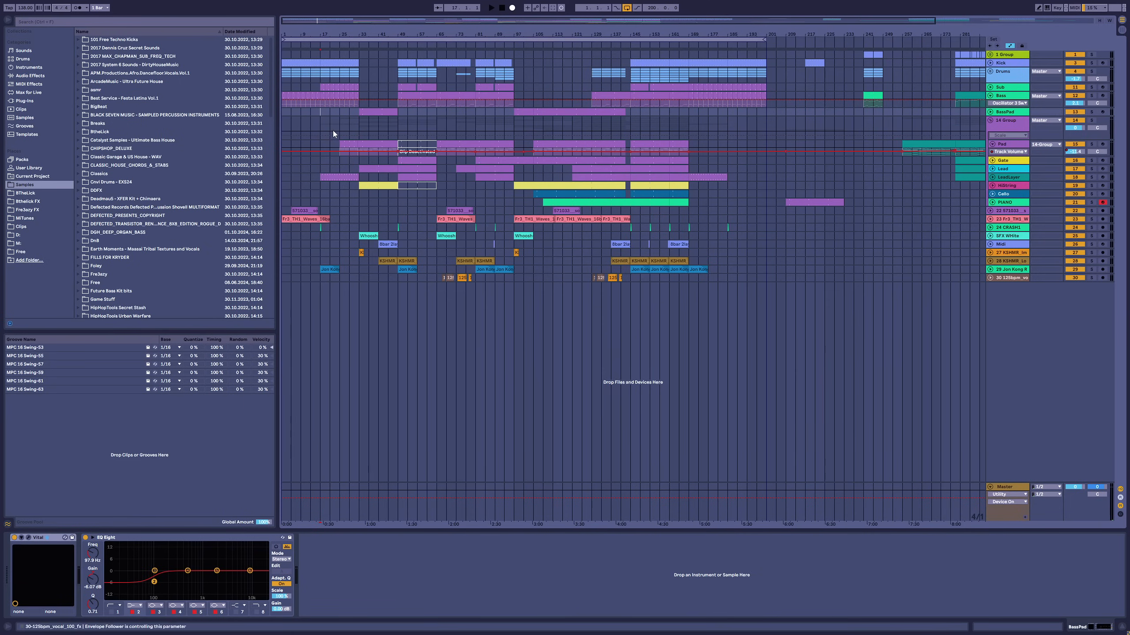
{"action": "left_click", "coordinate": [320, 121]}
{"action": "key", "text": "space"}
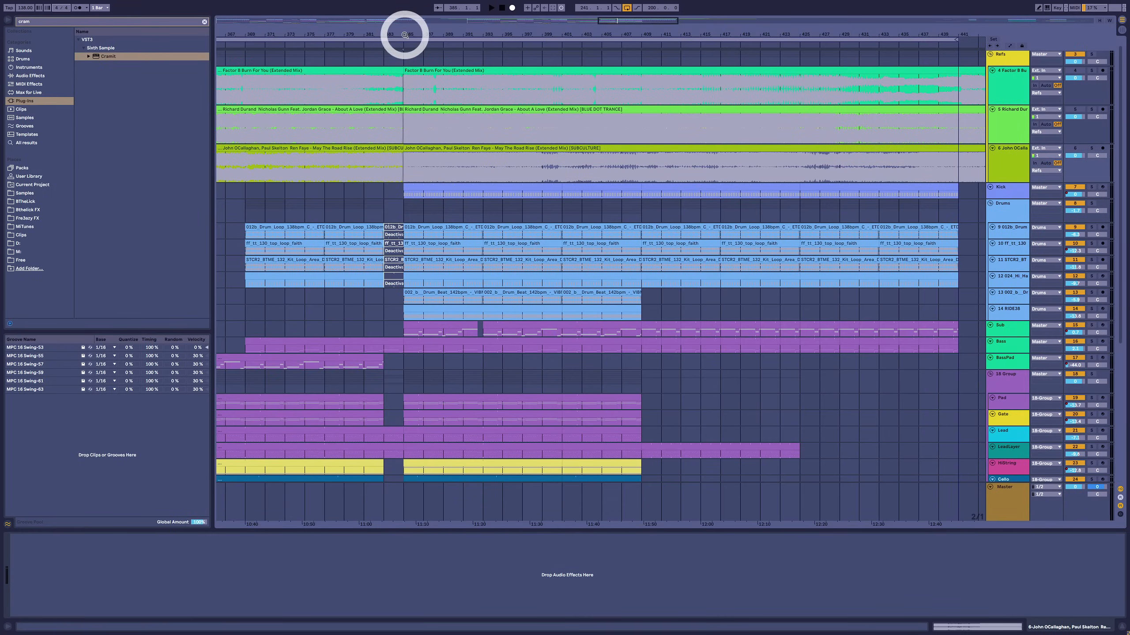
Examine the three reference tracks' waveforms at the bar 385 drop and select the May The Road Rise clip.
{"action": "left_click_drag", "start_coordinate": [405, 34], "coordinate": [423, 73]}
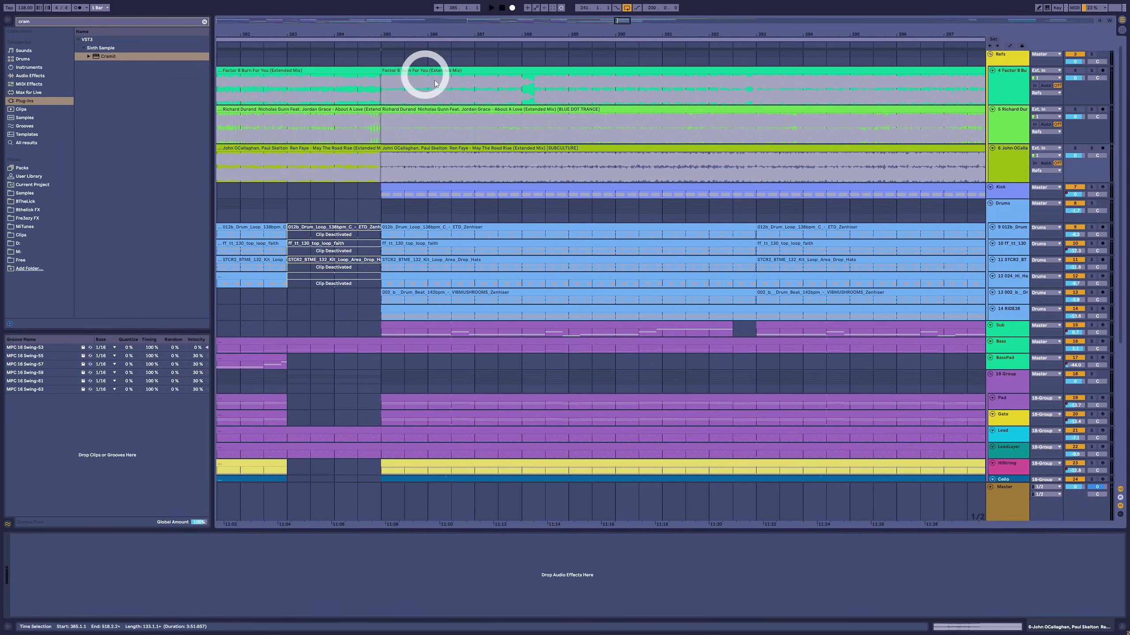
{"action": "left_click", "coordinate": [378, 203]}
{"action": "left_click_drag", "start_coordinate": [411, 38], "coordinate": [416, 30]}
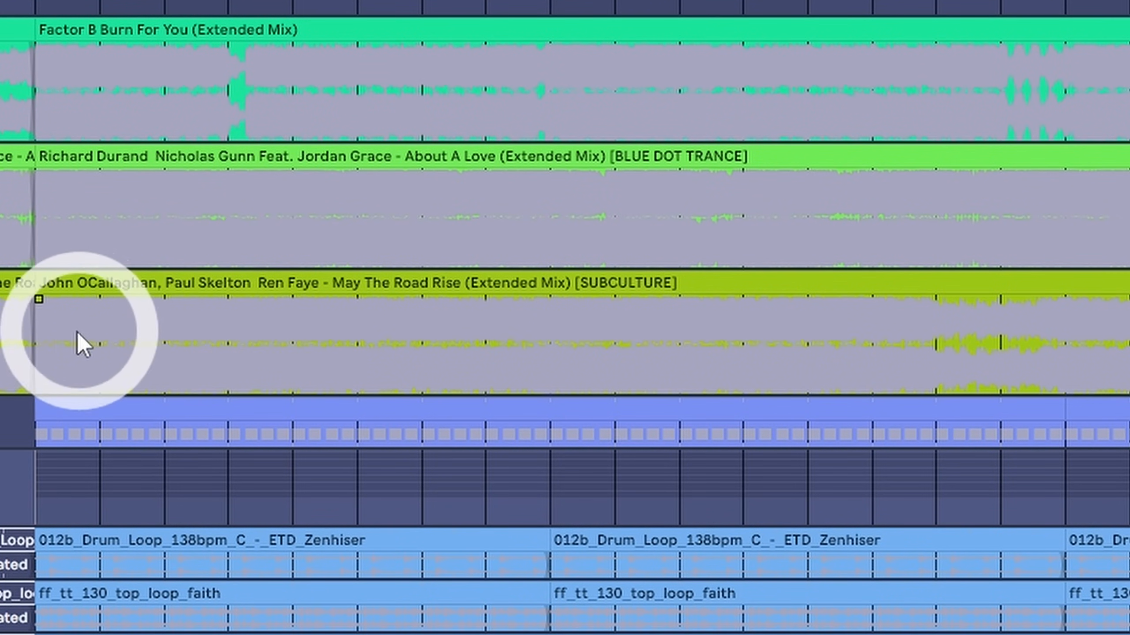
{"action": "left_click", "coordinate": [47, 341]}
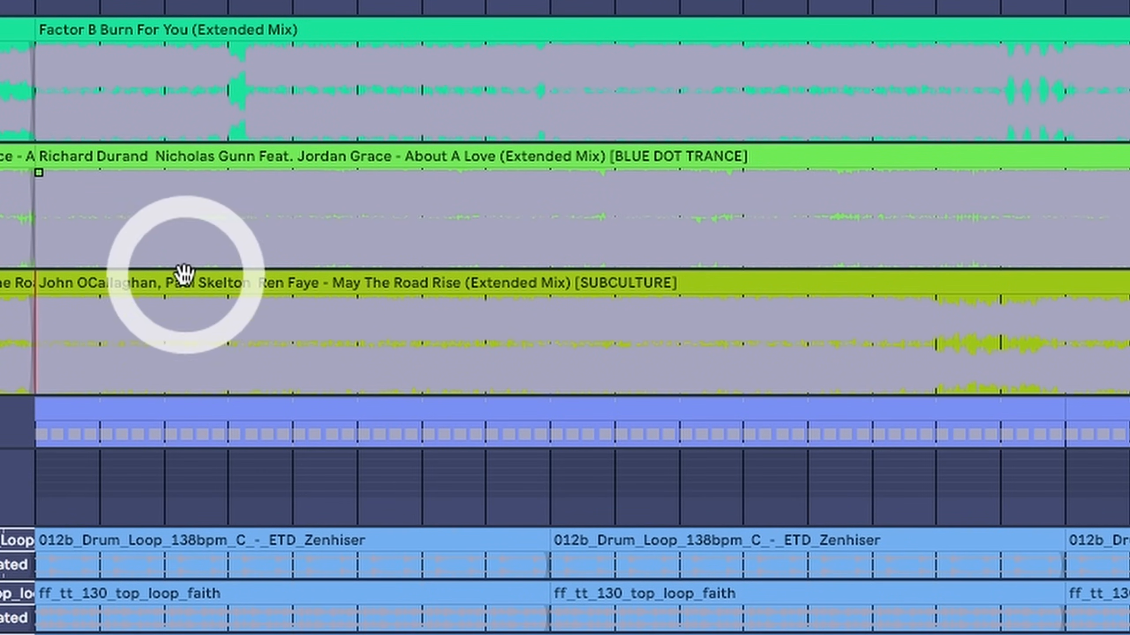
{"action": "left_click", "coordinate": [48, 472]}
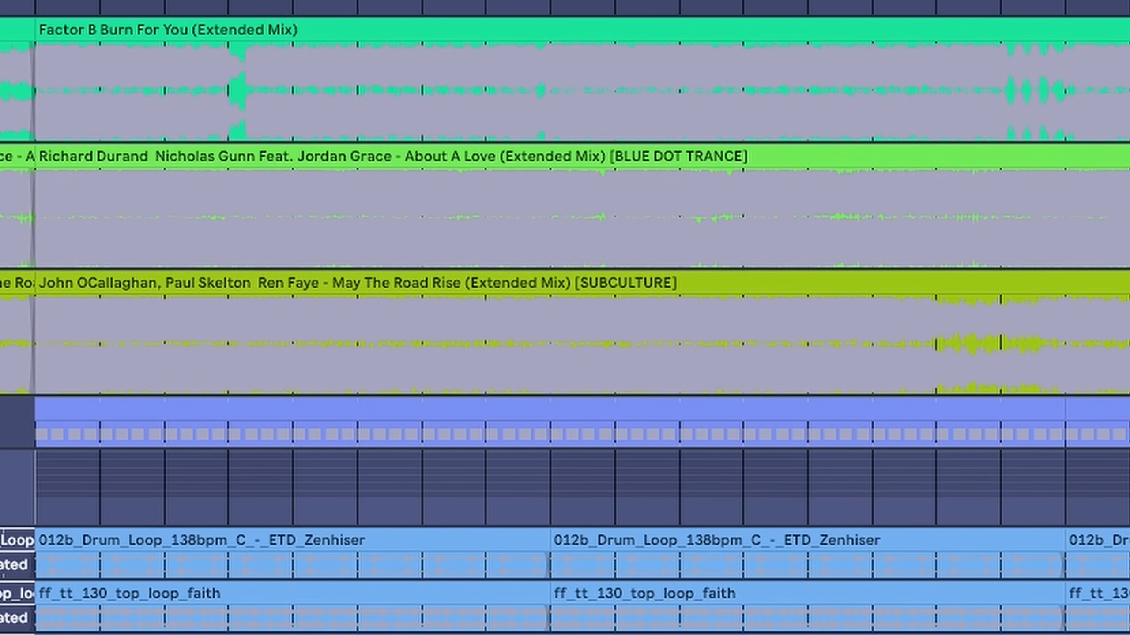
{"action": "left_click", "coordinate": [284, 283]}
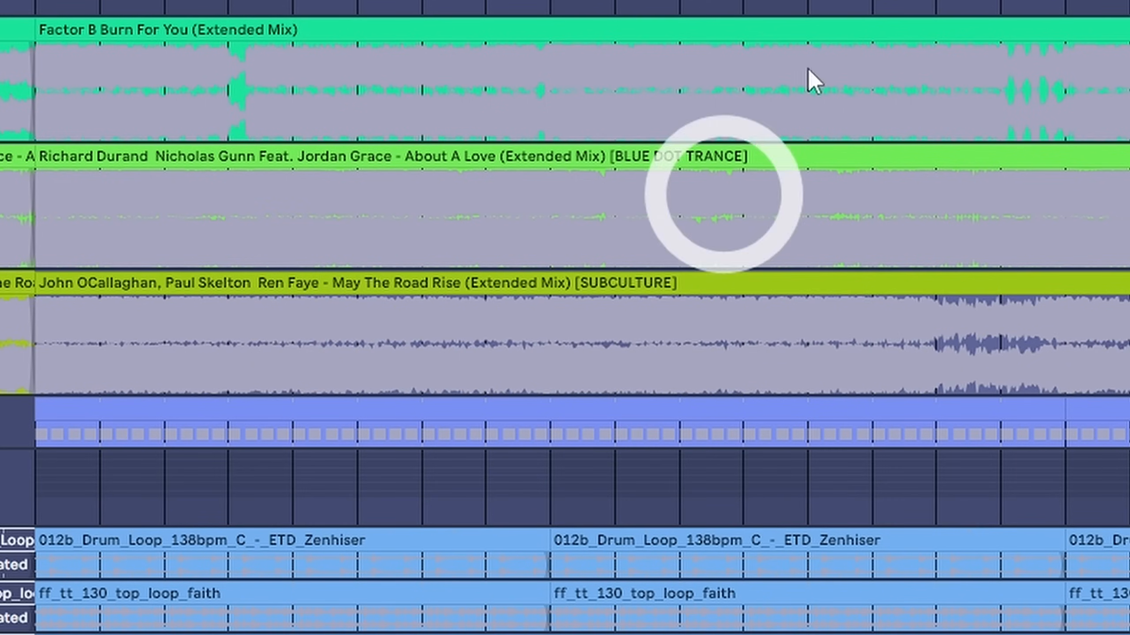
Set the playback start at bar 385 on the May The Road Rise track and play the full mix.
{"action": "mouse_move", "coordinate": [750, 1]}
{"action": "left_mouse_down"}
{"action": "mouse_move", "coordinate": [441, 2]}
{"action": "mouse_move", "coordinate": [617, 1]}
{"action": "left_mouse_up"}
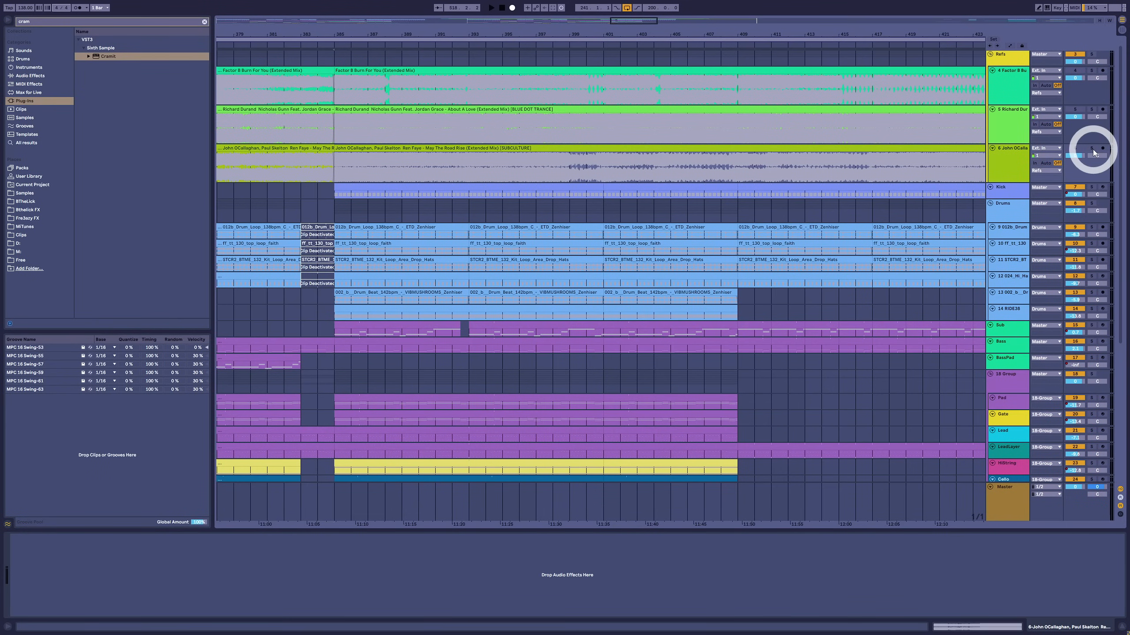
{"action": "left_click", "coordinate": [352, 158]}
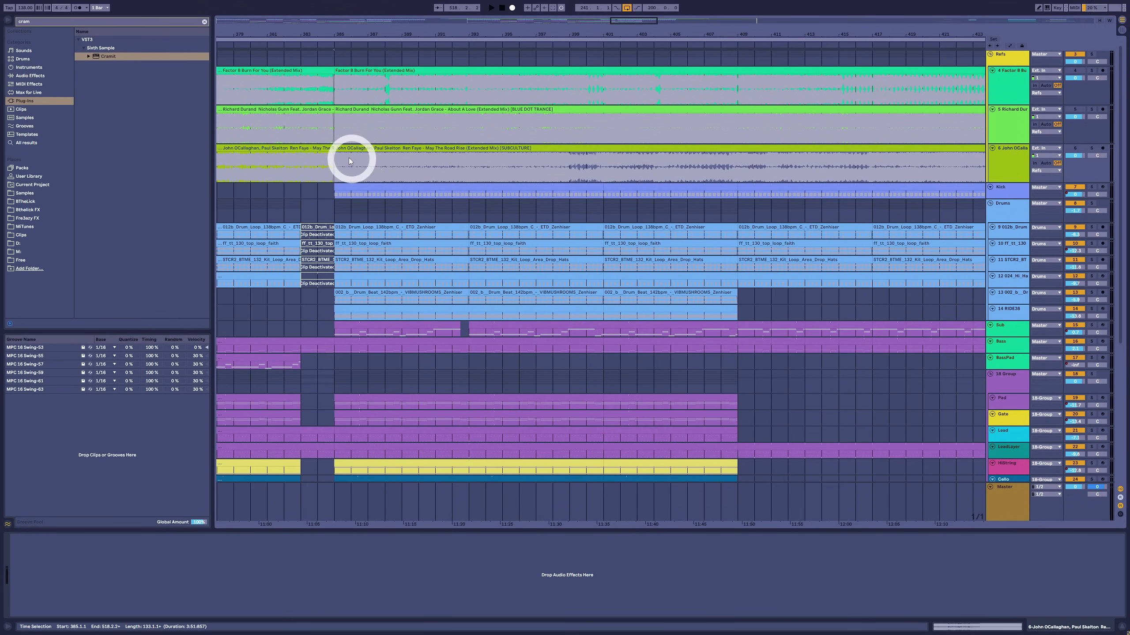
{"action": "left_click", "coordinate": [1087, 142]}
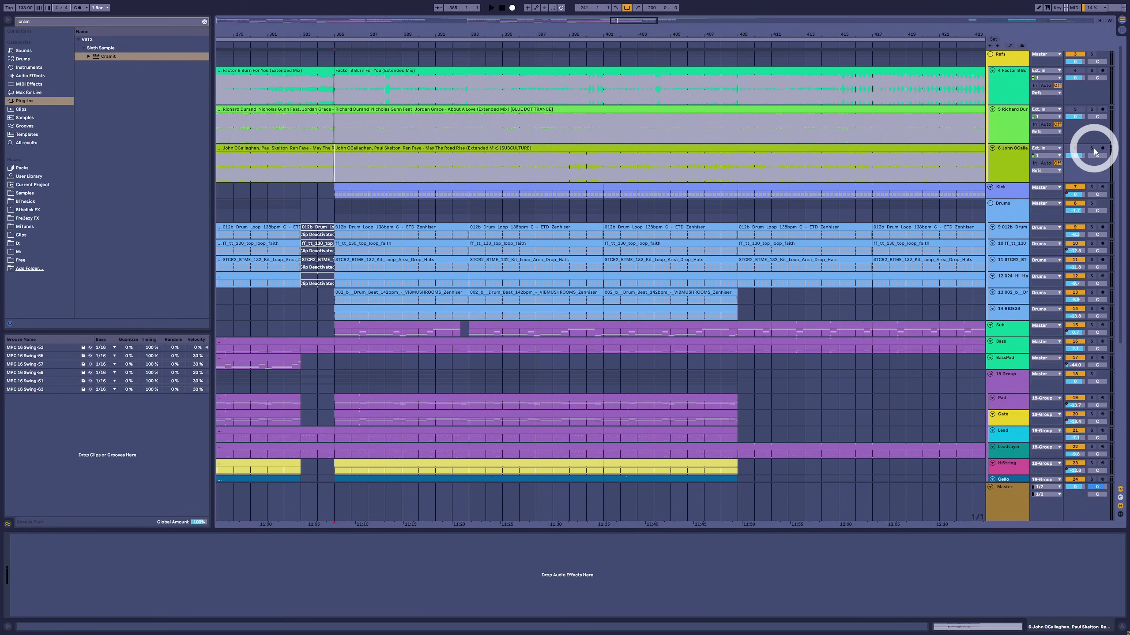
{"action": "key", "text": "space"}
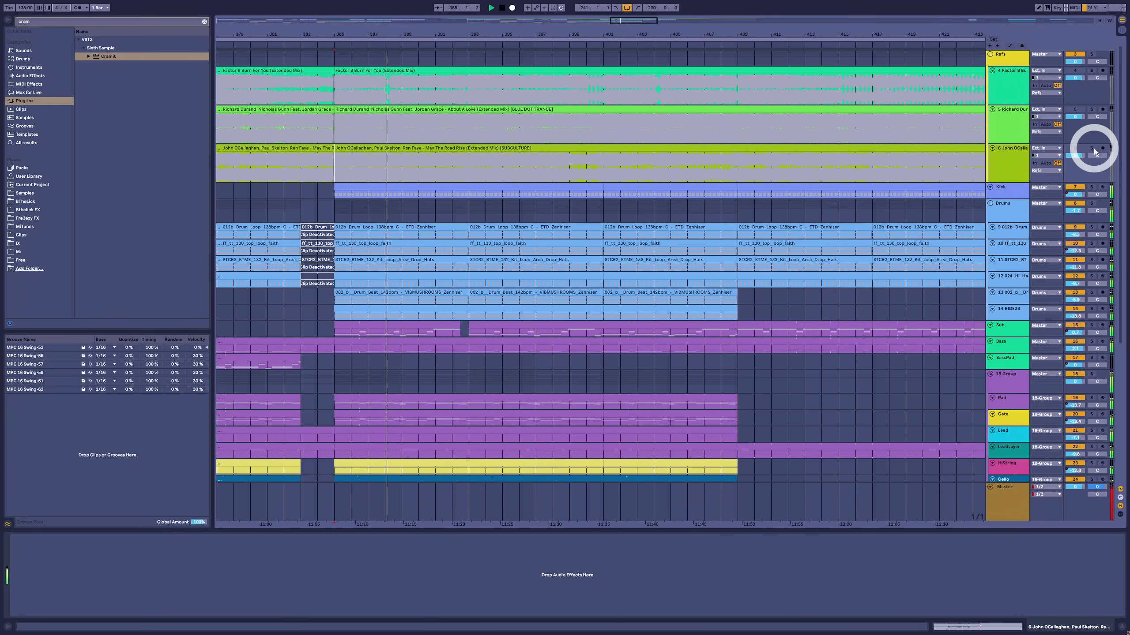
Solo and unsolo the May The Road Rise, About A Love and Burn For You references in turn to compare them with the mix.
{"action": "left_click", "coordinate": [1094, 148]}
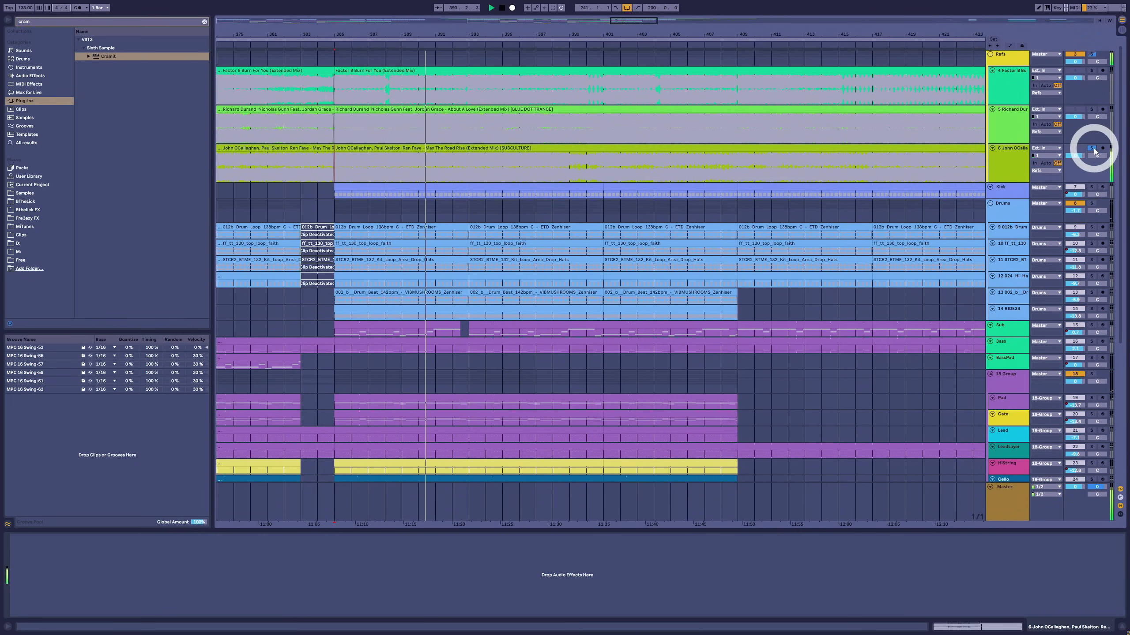
{"action": "left_click", "coordinate": [1093, 148]}
{"action": "left_click", "coordinate": [1094, 108]}
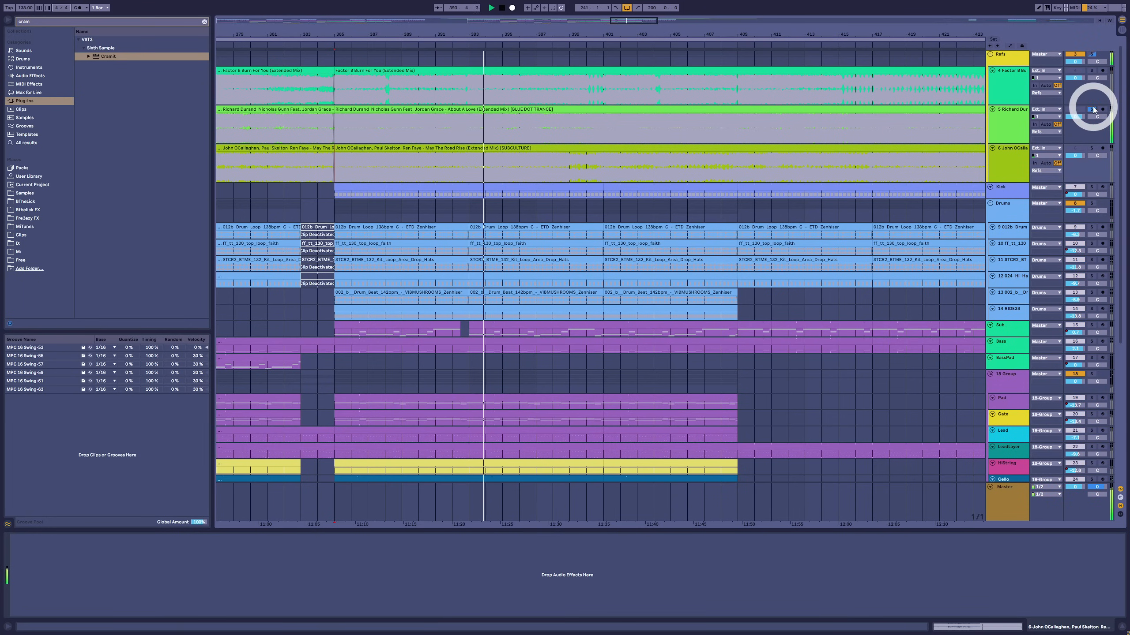
{"action": "left_click", "coordinate": [1093, 107]}
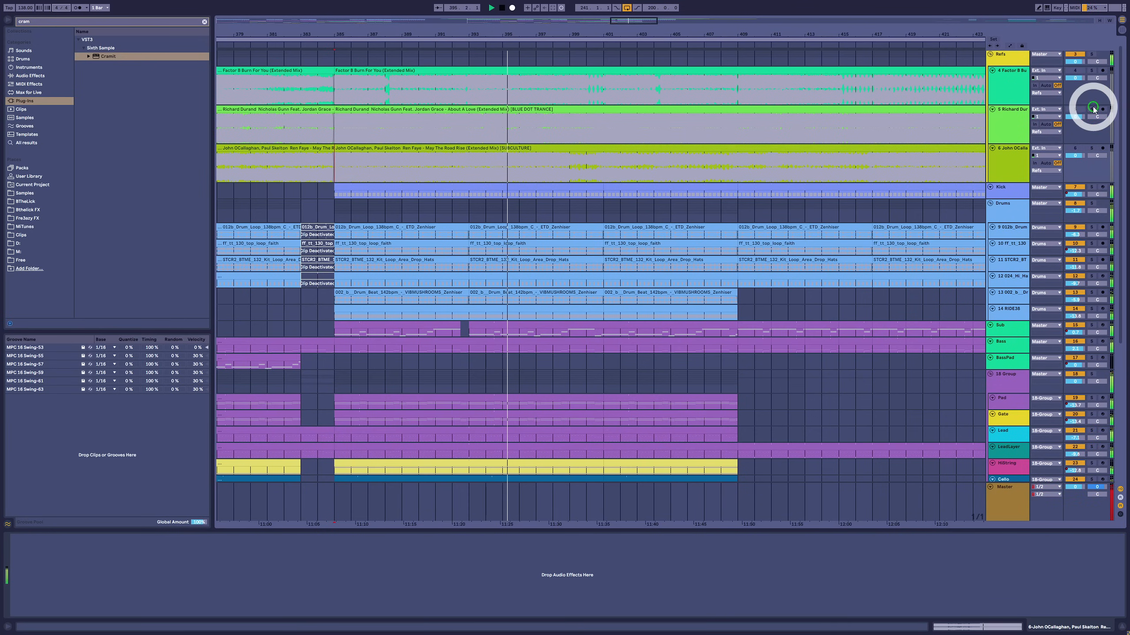
{"action": "left_click", "coordinate": [1092, 71]}
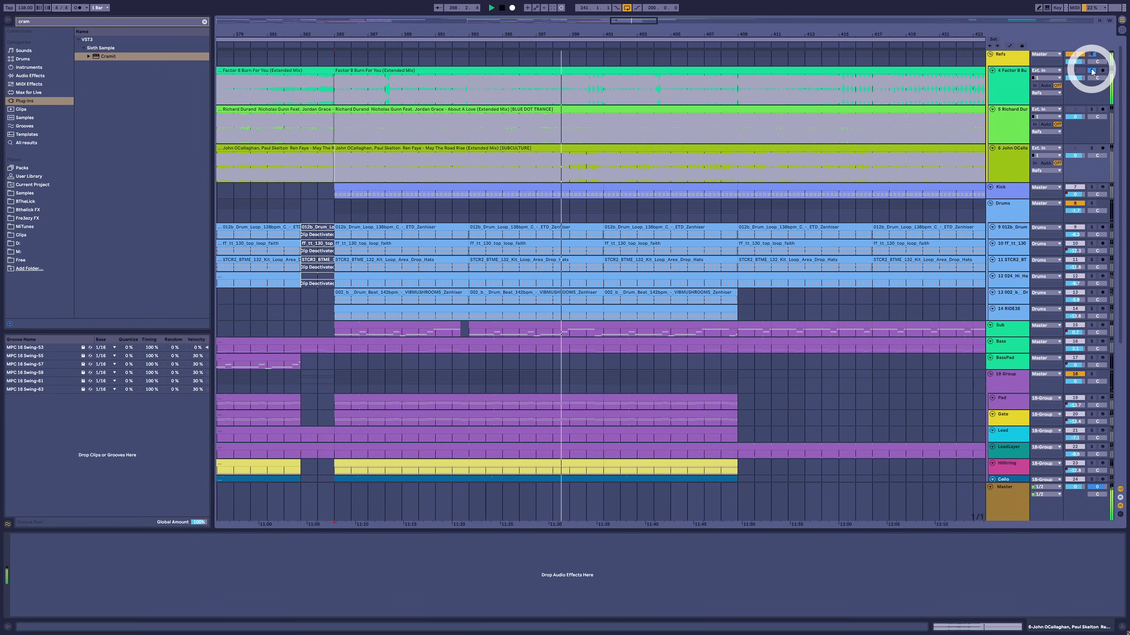
{"action": "left_click", "coordinate": [1091, 71]}
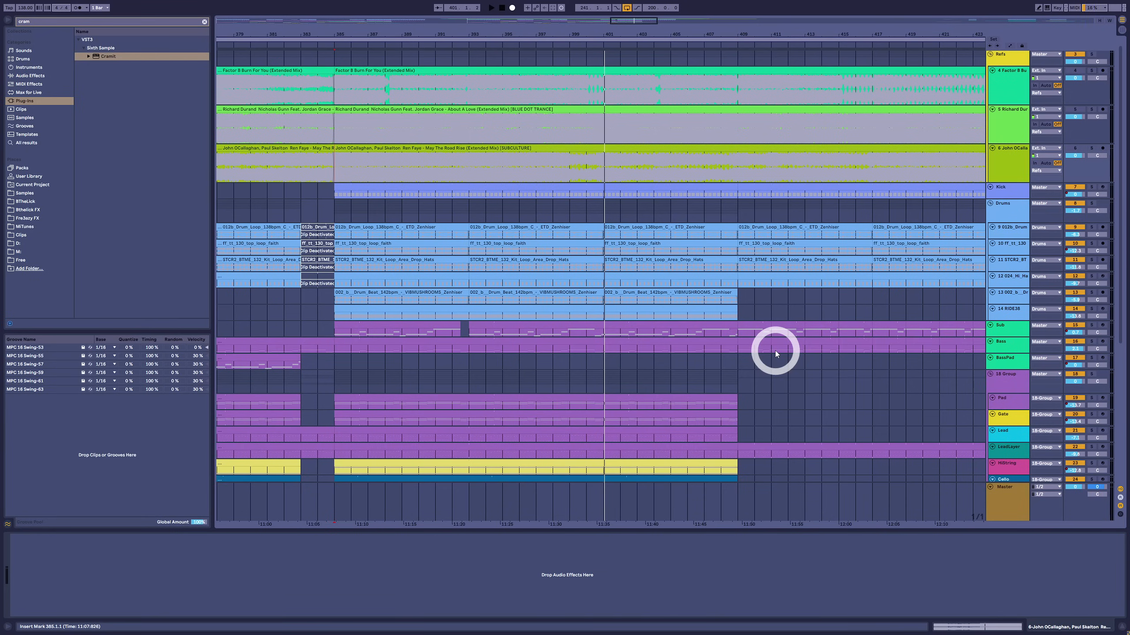
Listen to the Gate track soloed from bar 385, restore the full mix and stop playback.
{"action": "scroll", "coordinate": [554, 209], "scroll_direction": "down", "scroll_amount": 5}
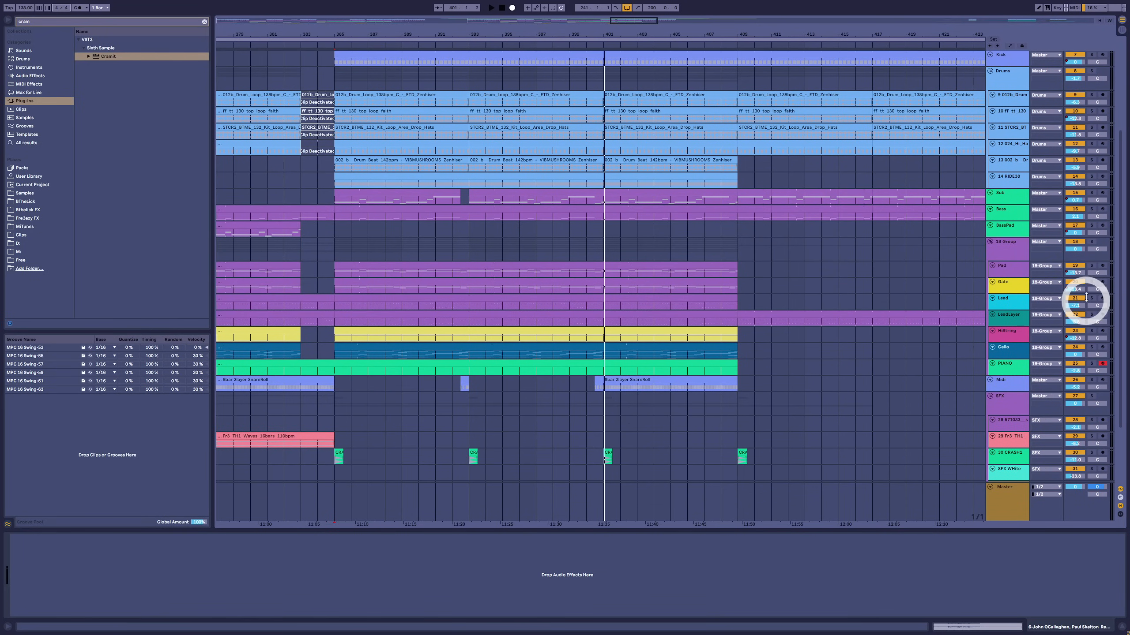
{"action": "left_click", "coordinate": [1093, 281]}
{"action": "key", "text": "space"}
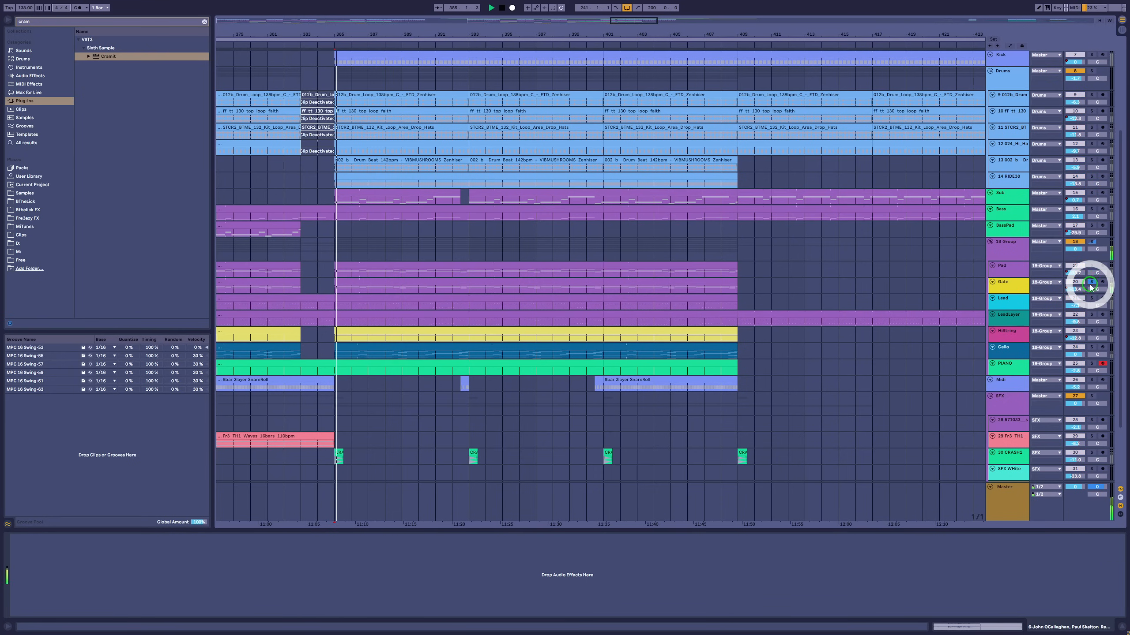
{"action": "left_click", "coordinate": [1094, 277]}
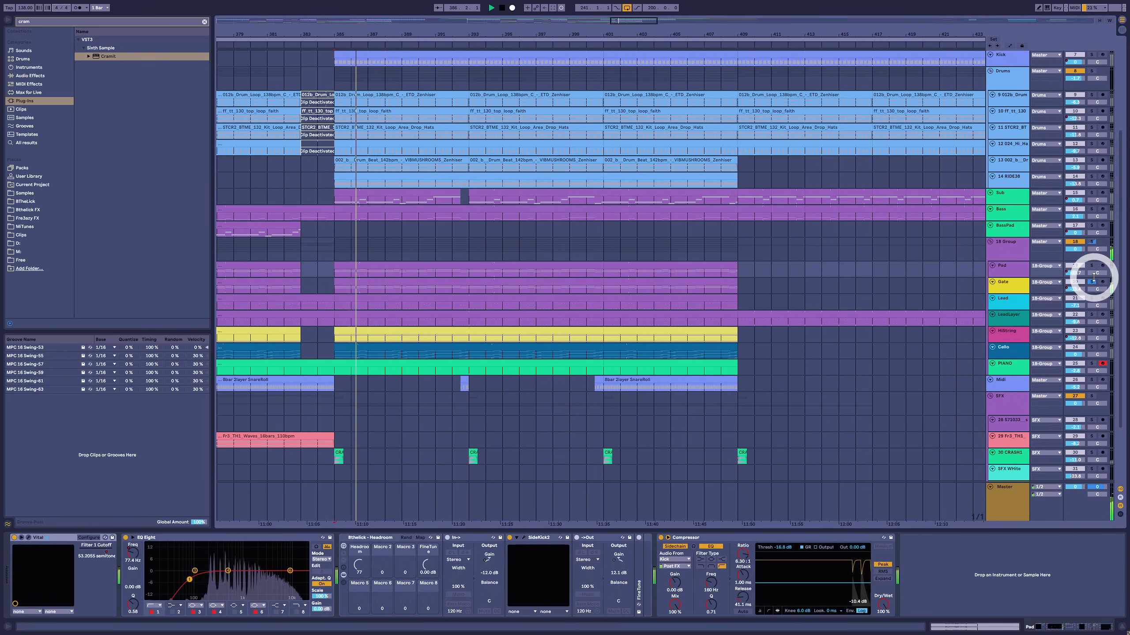
{"action": "left_click", "coordinate": [1091, 283]}
{"action": "key", "text": "space"}
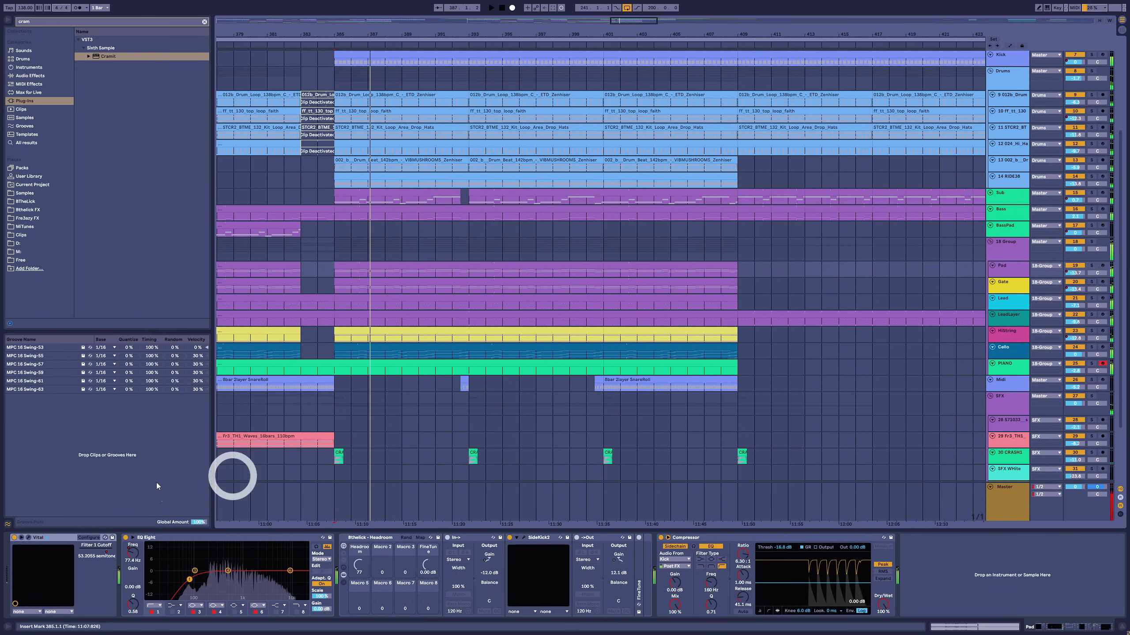
Place the insert marker at bar 385 on the Bass track.
{"action": "scroll", "coordinate": [339, 248], "scroll_direction": "up", "scroll_amount": 1}
{"action": "left_click", "coordinate": [333, 236]}
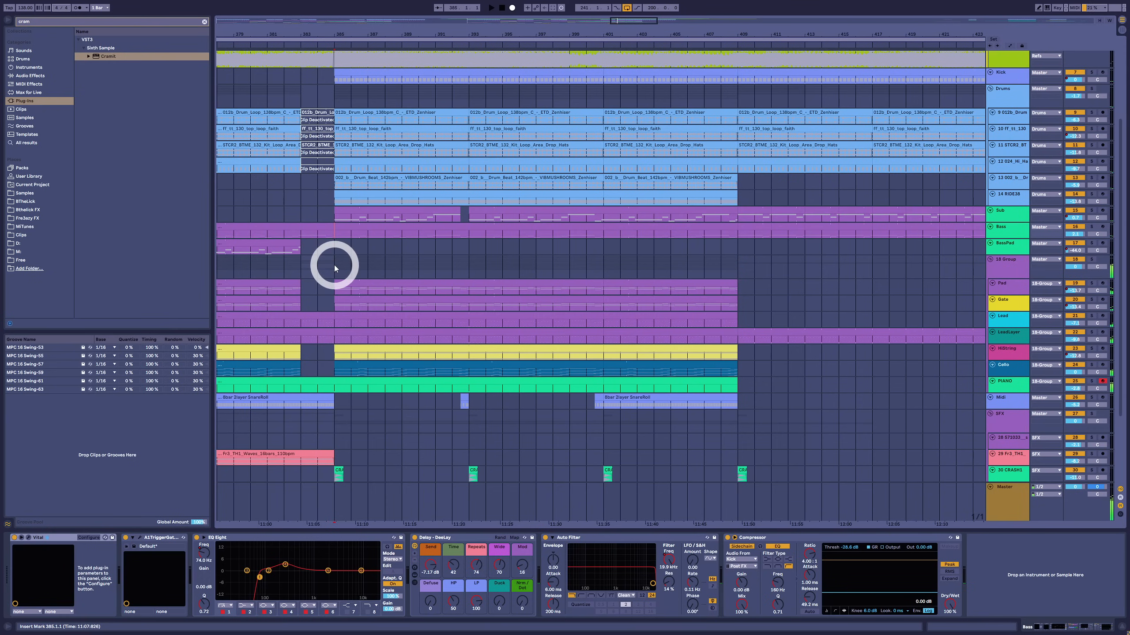
{"action": "scroll", "coordinate": [334, 265], "scroll_direction": "up", "scroll_amount": 4}
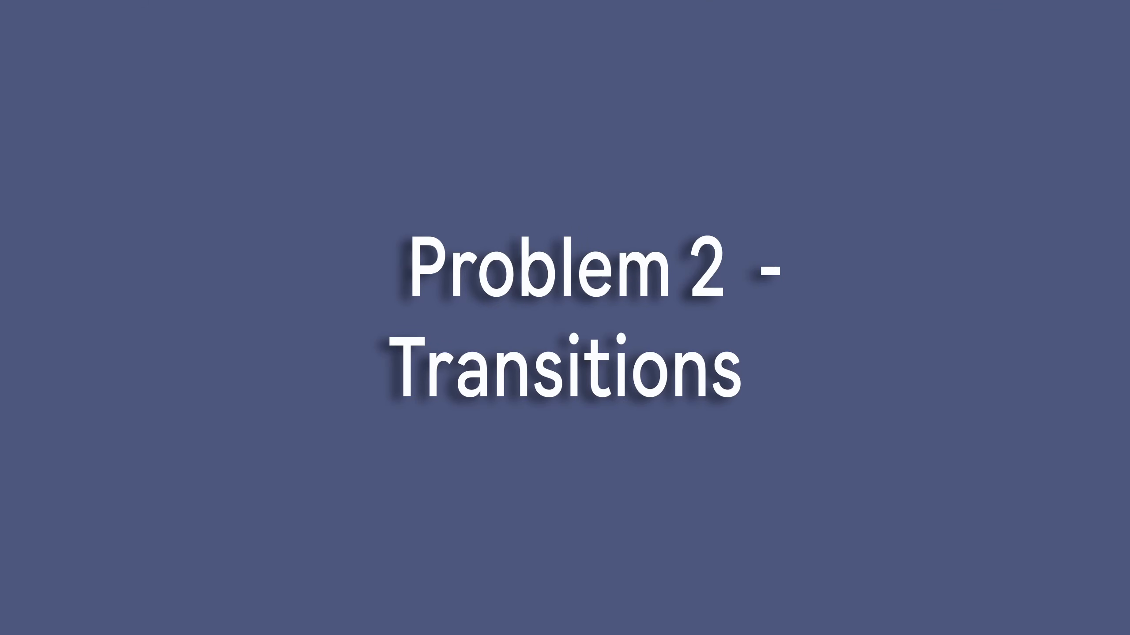
Inspect the Bass clip around bar 269 and the drum and Sub clips leading into the breakdown.
{"action": "left_click", "coordinate": [492, 242]}
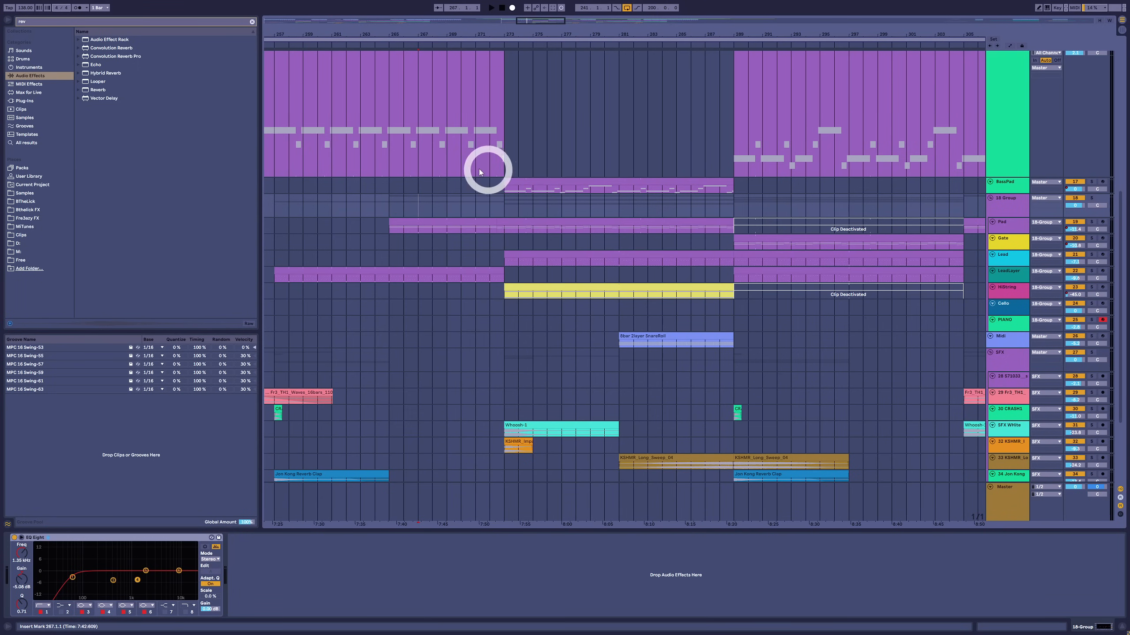
{"action": "left_click", "coordinate": [436, 168]}
{"action": "left_click", "coordinate": [450, 168]}
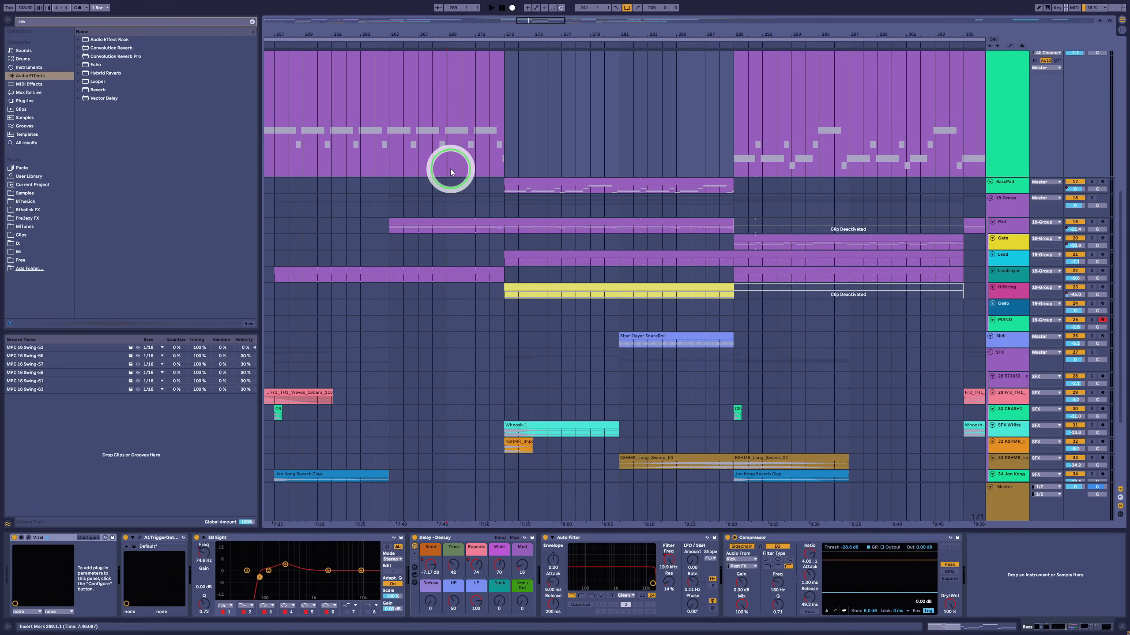
{"action": "scroll", "coordinate": [499, 240], "scroll_direction": "up", "scroll_amount": 5}
{"action": "scroll", "coordinate": [512, 255], "scroll_direction": "up", "scroll_amount": 3}
{"action": "left_click", "coordinate": [476, 244]}
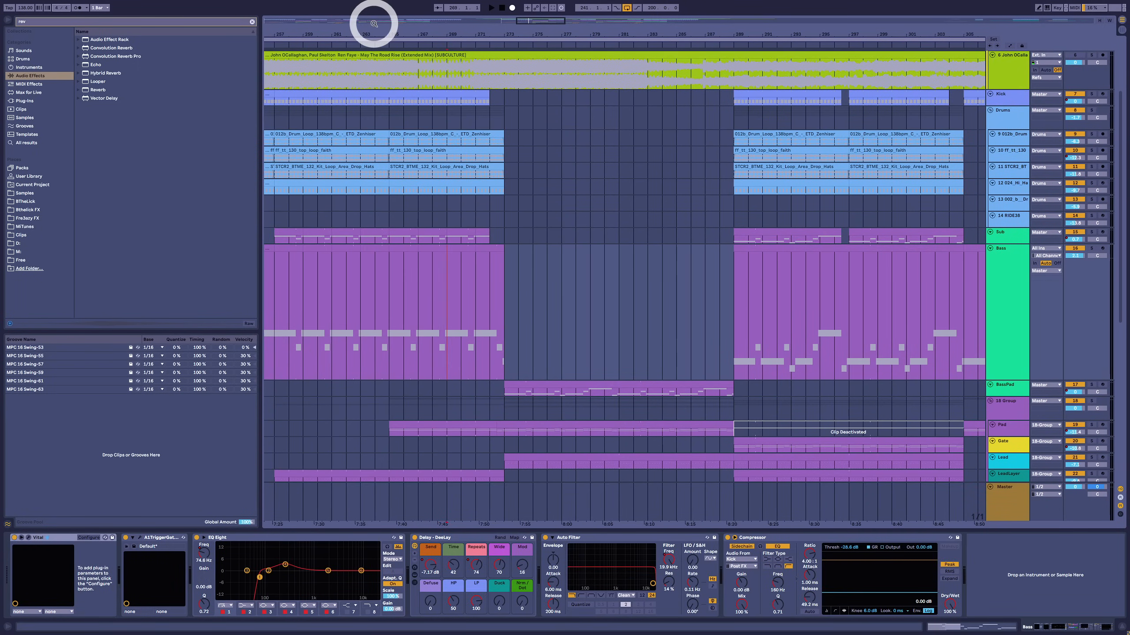
Play the Before version from bar 29 on the Bass track to hear how it enters the breakdown.
{"action": "left_click_drag", "start_coordinate": [378, 34], "coordinate": [376, 36]}
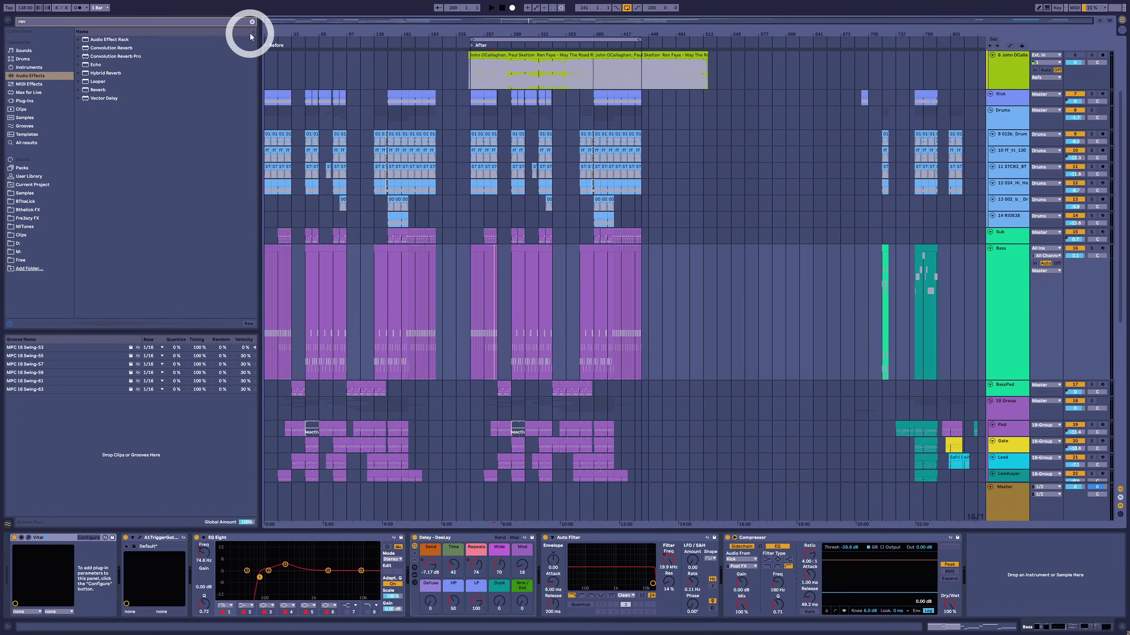
{"action": "left_click_drag", "start_coordinate": [286, 36], "coordinate": [463, 36]}
{"action": "left_click", "coordinate": [523, 304]}
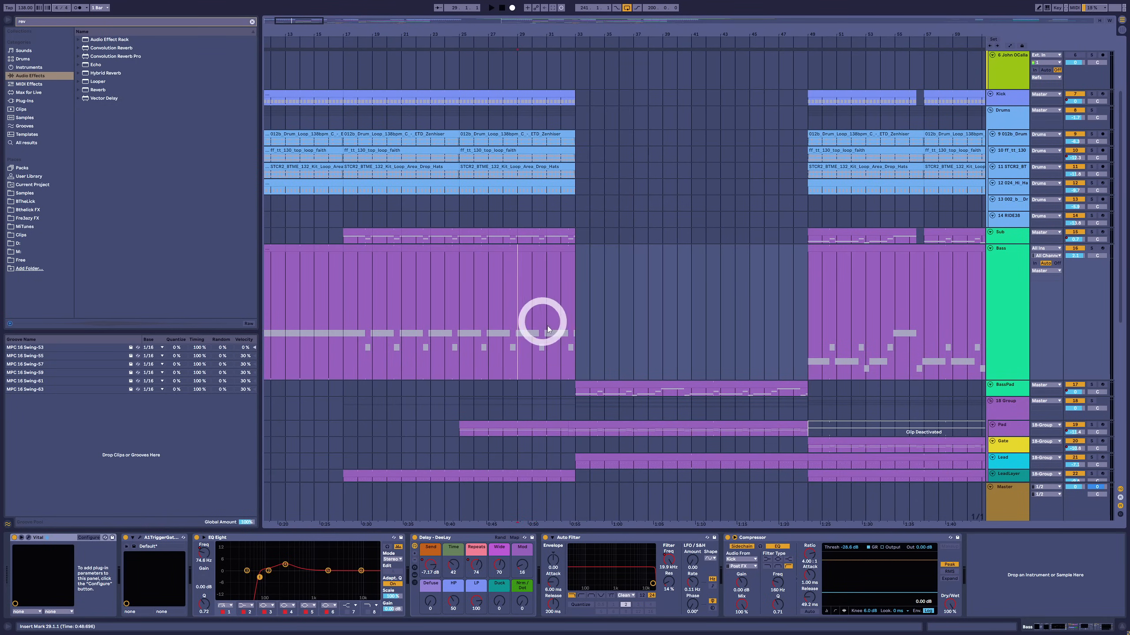
{"action": "key", "text": "space"}
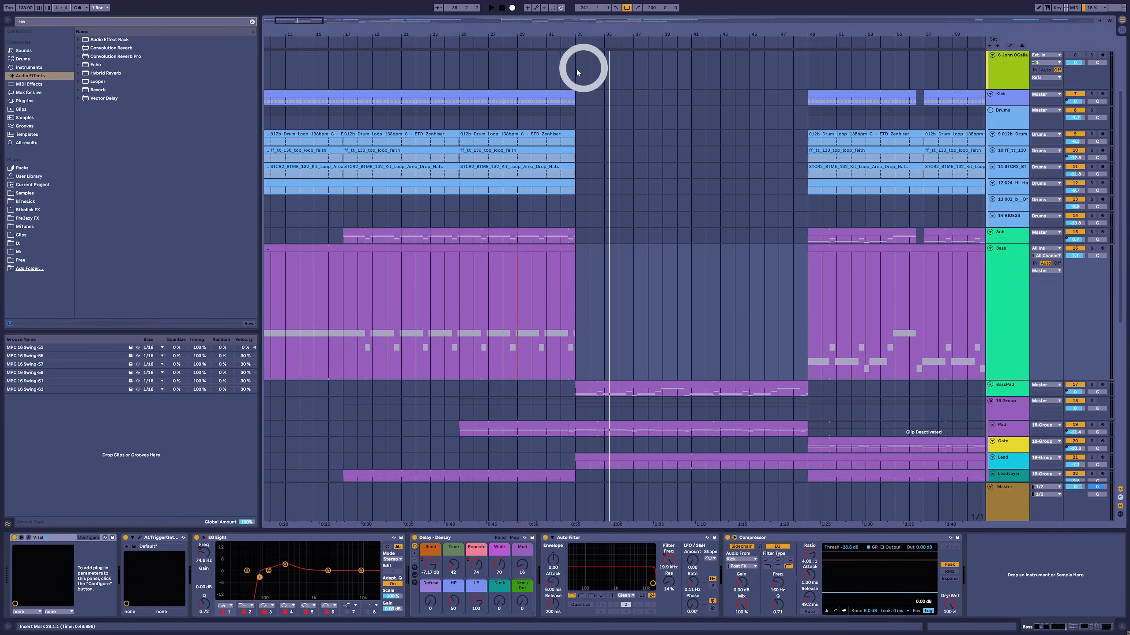
Inspect the last Bass note before bar 33 in the Before version and the BassPad clip that follows it.
{"action": "left_click_drag", "start_coordinate": [550, 33], "coordinate": [547, 355]}
{"action": "left_click", "coordinate": [527, 294]}
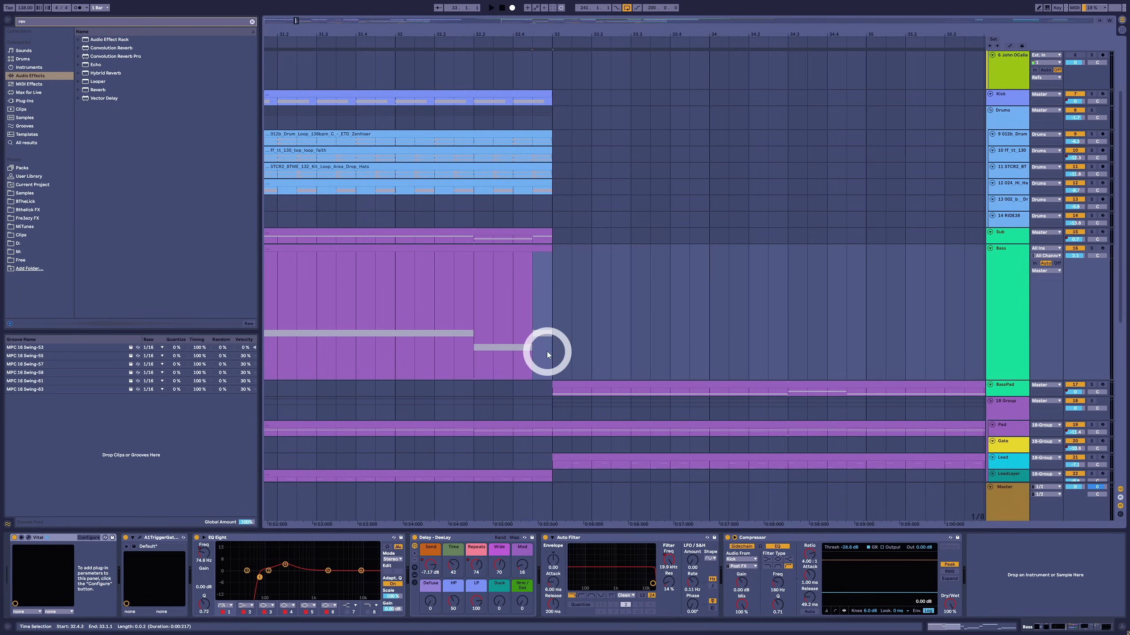
{"action": "left_click", "coordinate": [564, 383]}
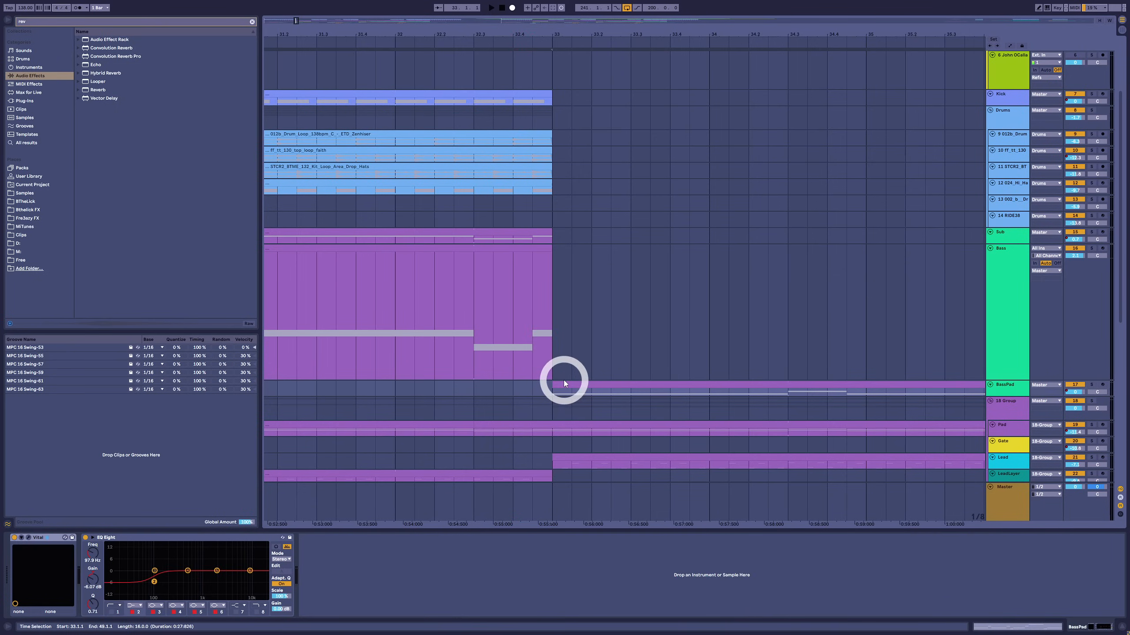
{"action": "left_click_drag", "start_coordinate": [530, 340], "coordinate": [550, 338]}
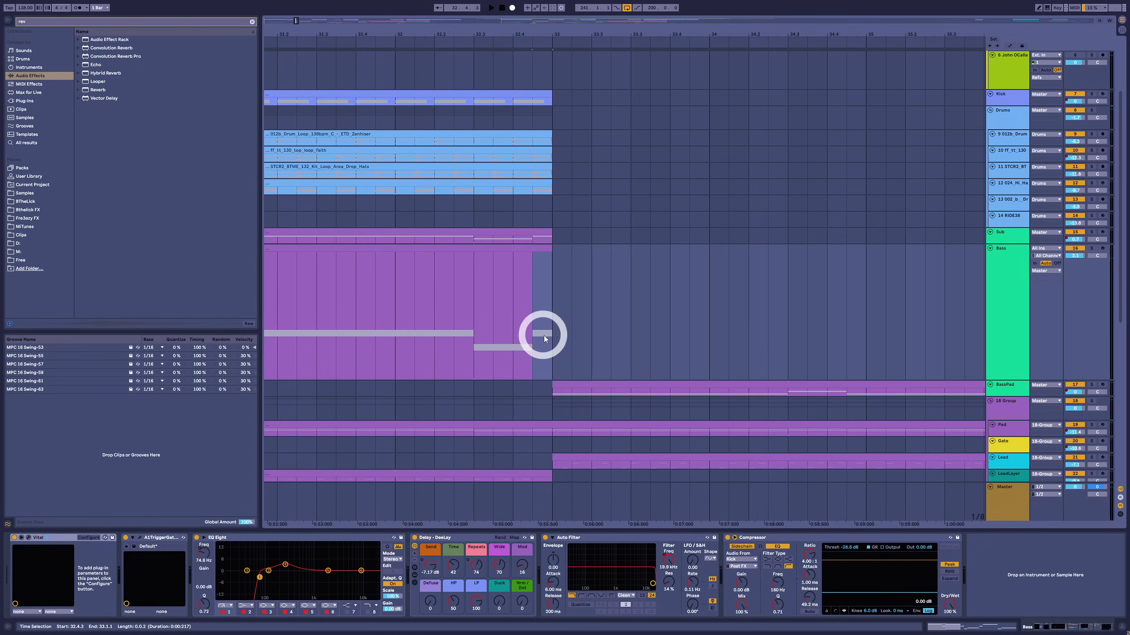
{"action": "left_click", "coordinate": [566, 381]}
Inspect the KSHMR cymbal transition clips around bar 273 in the After version and play the transition from bar 271.
{"action": "left_click_drag", "start_coordinate": [645, 37], "coordinate": [501, 212]}
{"action": "scroll", "coordinate": [516, 294], "scroll_direction": "down", "scroll_amount": 6}
{"action": "left_click_drag", "start_coordinate": [376, 39], "coordinate": [376, 38]}
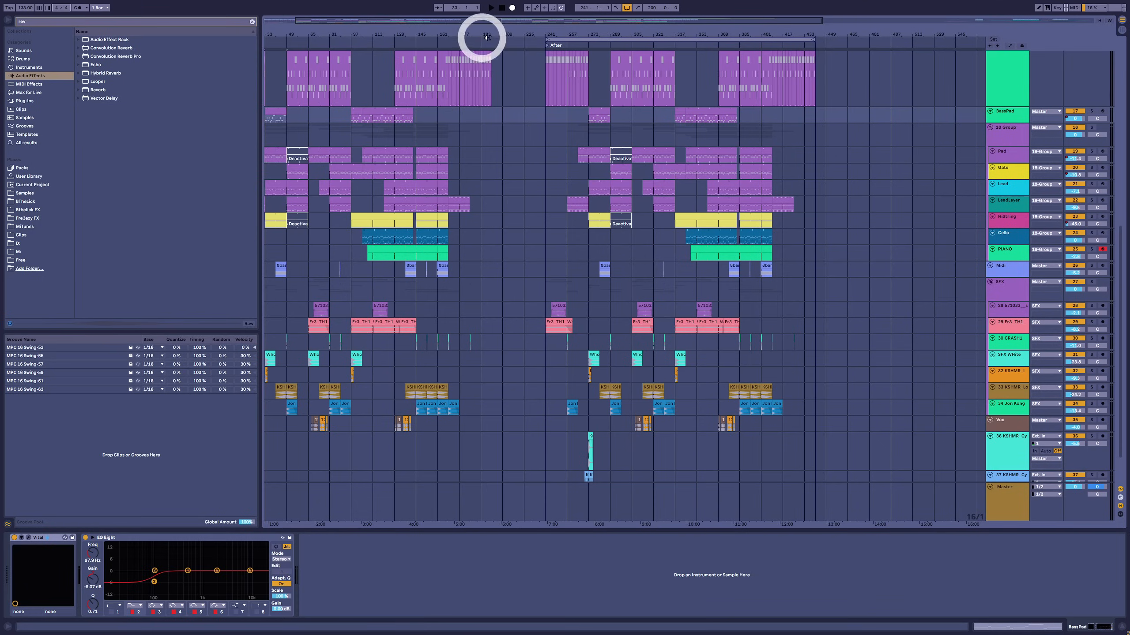
{"action": "left_click_drag", "start_coordinate": [591, 34], "coordinate": [492, 398]}
{"action": "left_click_drag", "start_coordinate": [361, 427], "coordinate": [634, 429]}
{"action": "left_click_drag", "start_coordinate": [467, 404], "coordinate": [592, 401]}
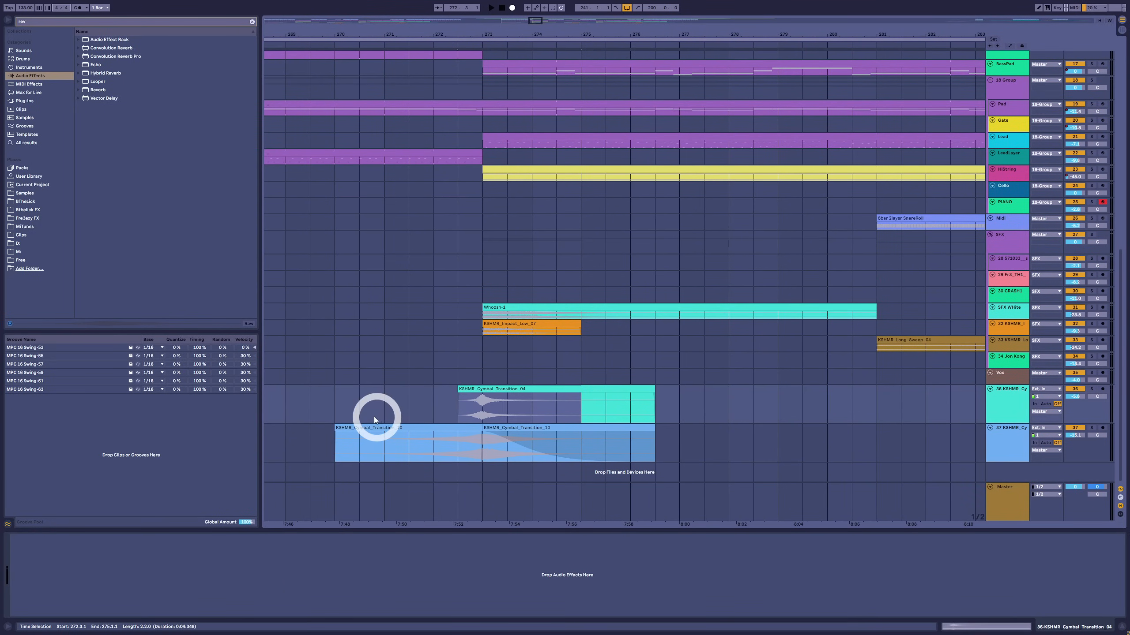
{"action": "left_click", "coordinate": [382, 406]}
{"action": "key", "text": "space"}
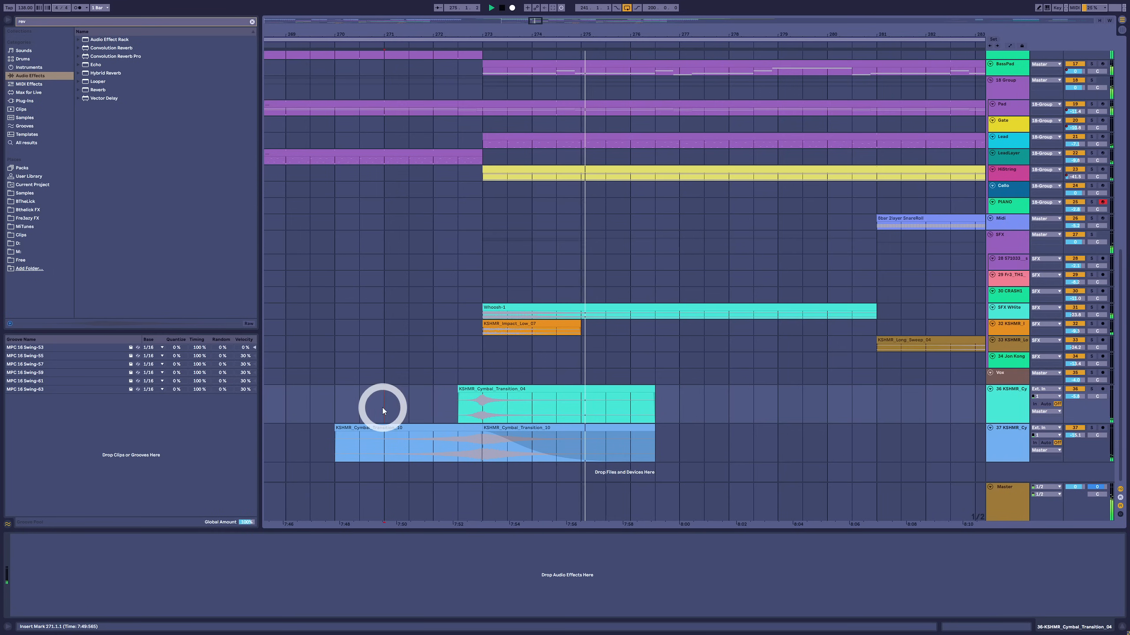
Examine the gap in the Kick and Sub clips from bar 272 to 273 and the end of the Bass clip beneath it.
{"action": "scroll", "coordinate": [469, 346], "scroll_direction": "up", "scroll_amount": 15}
{"action": "scroll", "coordinate": [441, 171], "scroll_direction": "up", "scroll_amount": 3}
{"action": "left_click_drag", "start_coordinate": [434, 200], "coordinate": [449, 386]}
{"action": "left_click", "coordinate": [481, 341]}
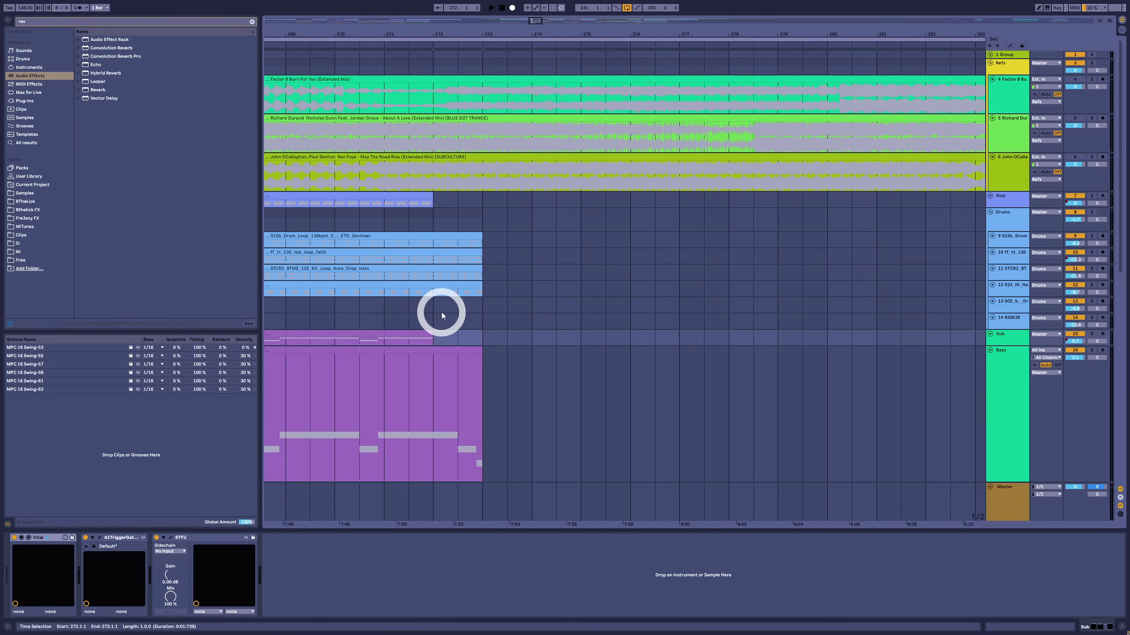
{"action": "left_click", "coordinate": [435, 357]}
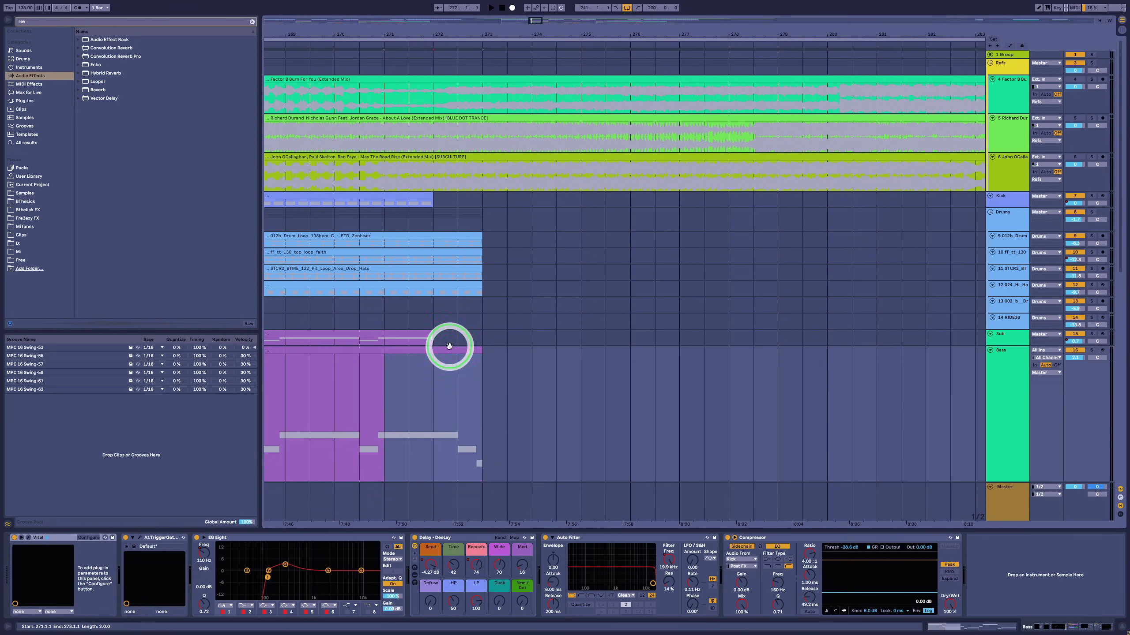
{"action": "scroll", "coordinate": [458, 401], "scroll_direction": "down", "scroll_amount": 2}
{"action": "left_click", "coordinate": [473, 436]}
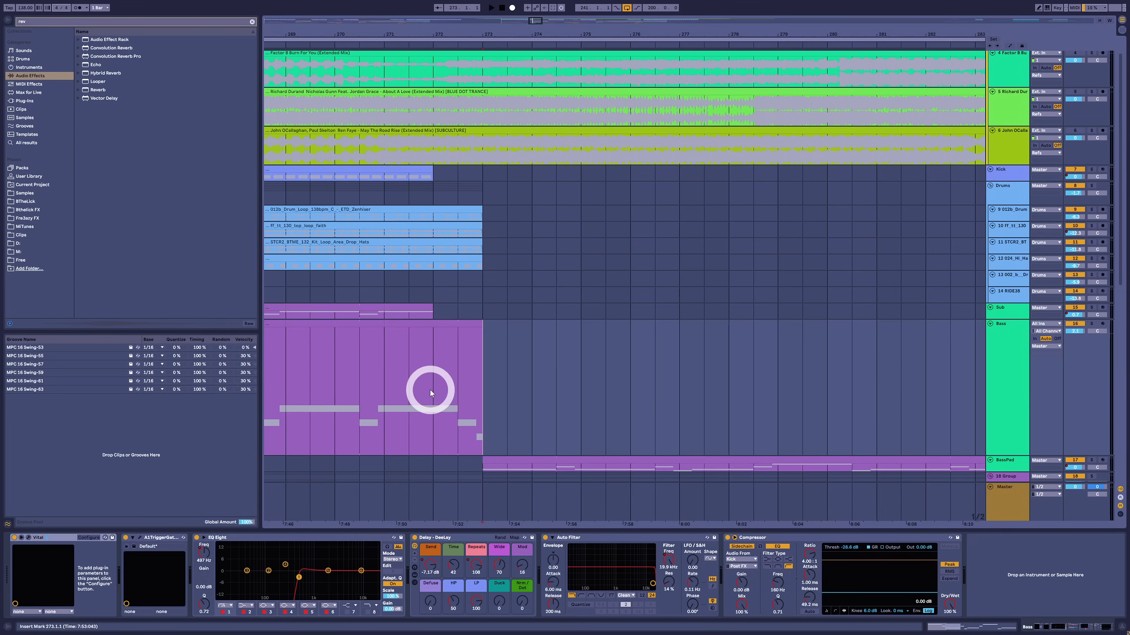
Show the Bass track's automation and review the delay Send, Repeats and EQ Eight frequency envelopes around bar 273.
{"action": "key", "text": "a"}
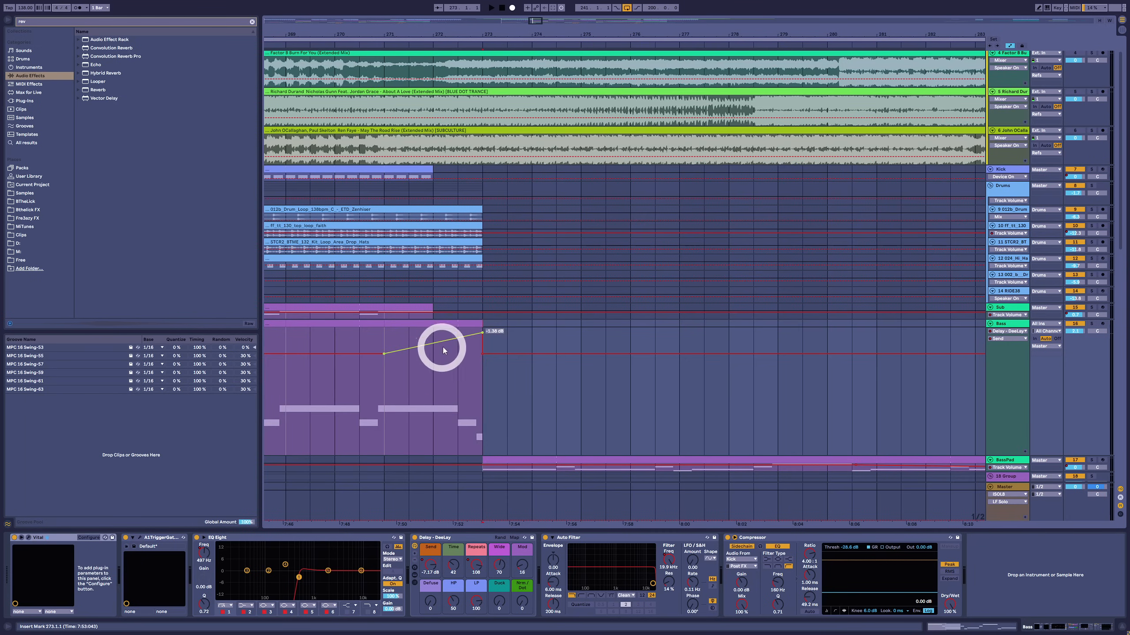
{"action": "left_click", "coordinate": [431, 568]}
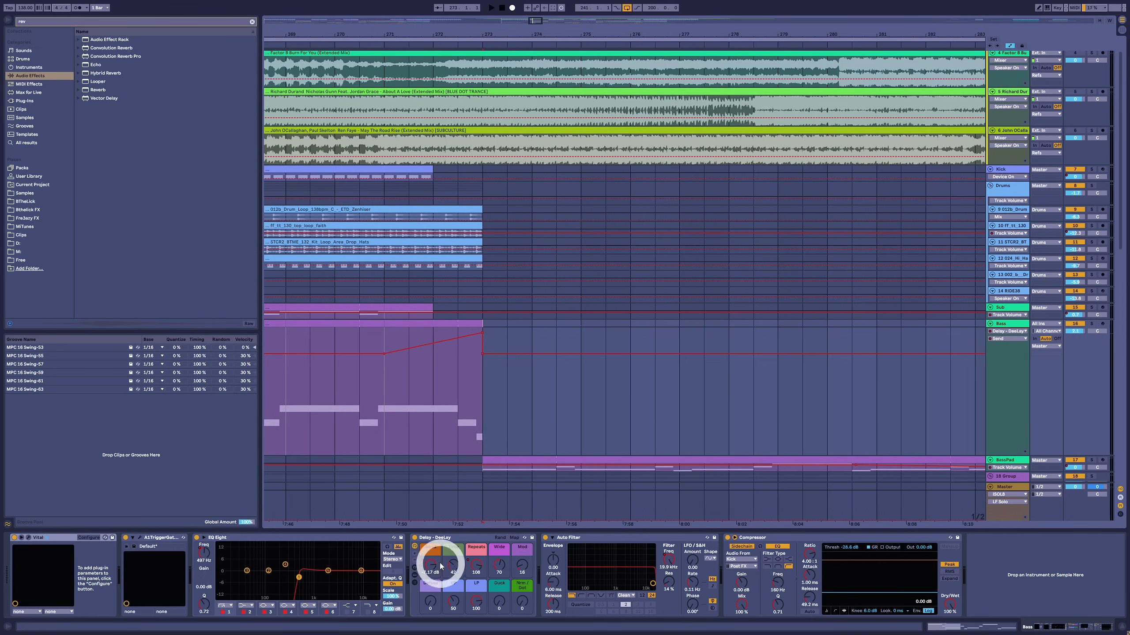
{"action": "left_click", "coordinate": [477, 566]}
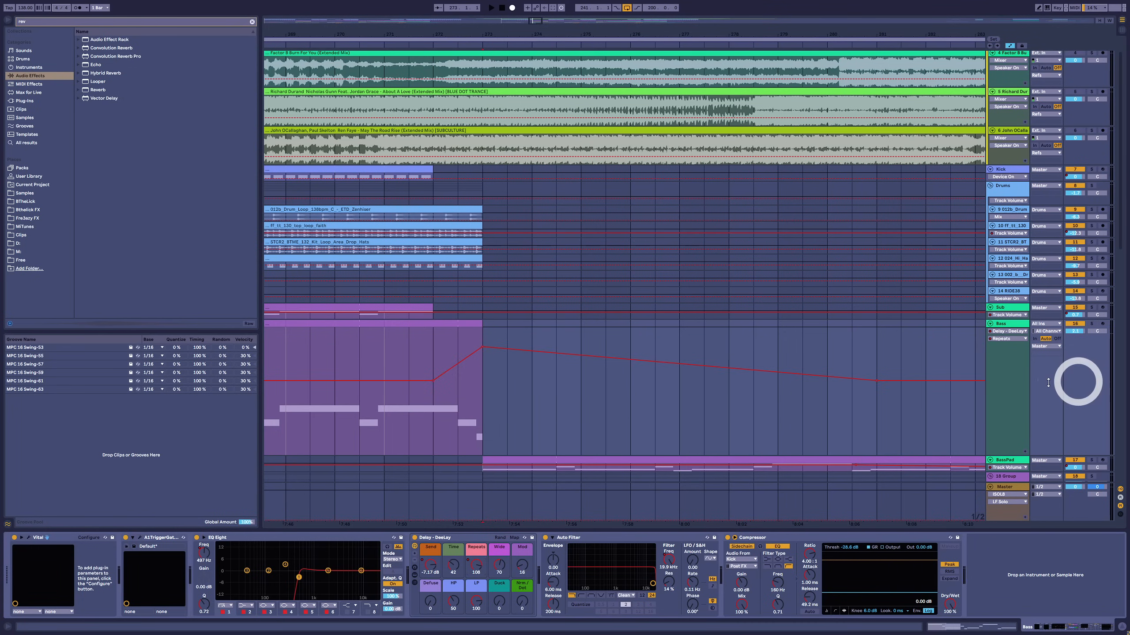
{"action": "left_click", "coordinate": [205, 554]}
{"action": "left_click_drag", "start_coordinate": [377, 390], "coordinate": [483, 386]}
{"action": "left_click", "coordinate": [440, 374]}
Play the bass transition from bar 271, listen to the Bass track soloed, and restore the full mix with automation hidden.
{"action": "left_click", "coordinate": [390, 385]}
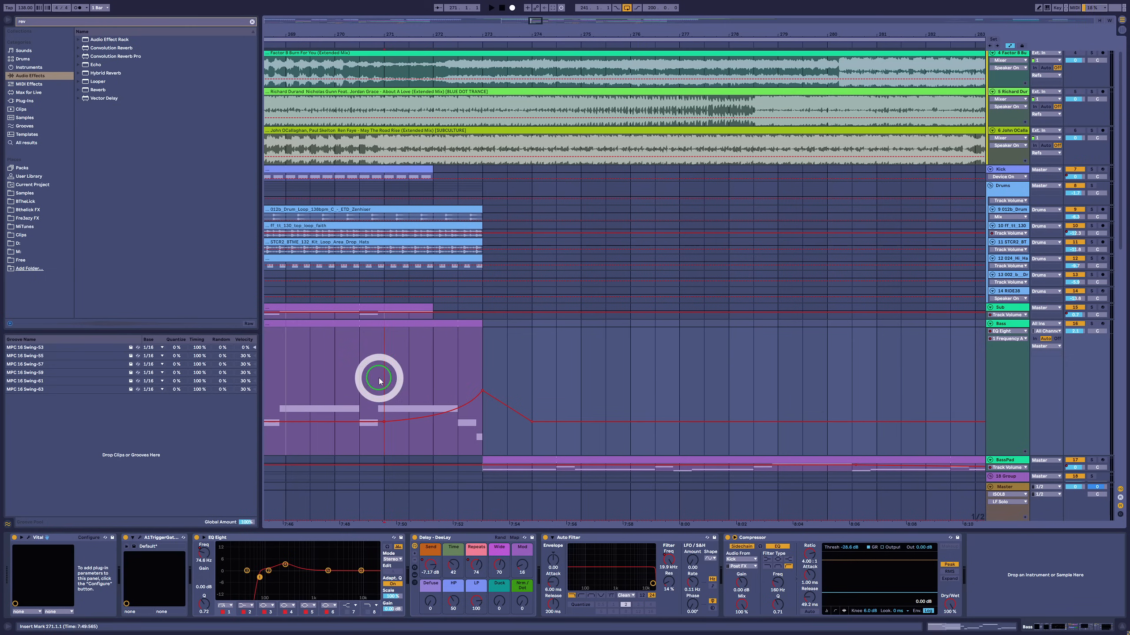
{"action": "key", "text": "space"}
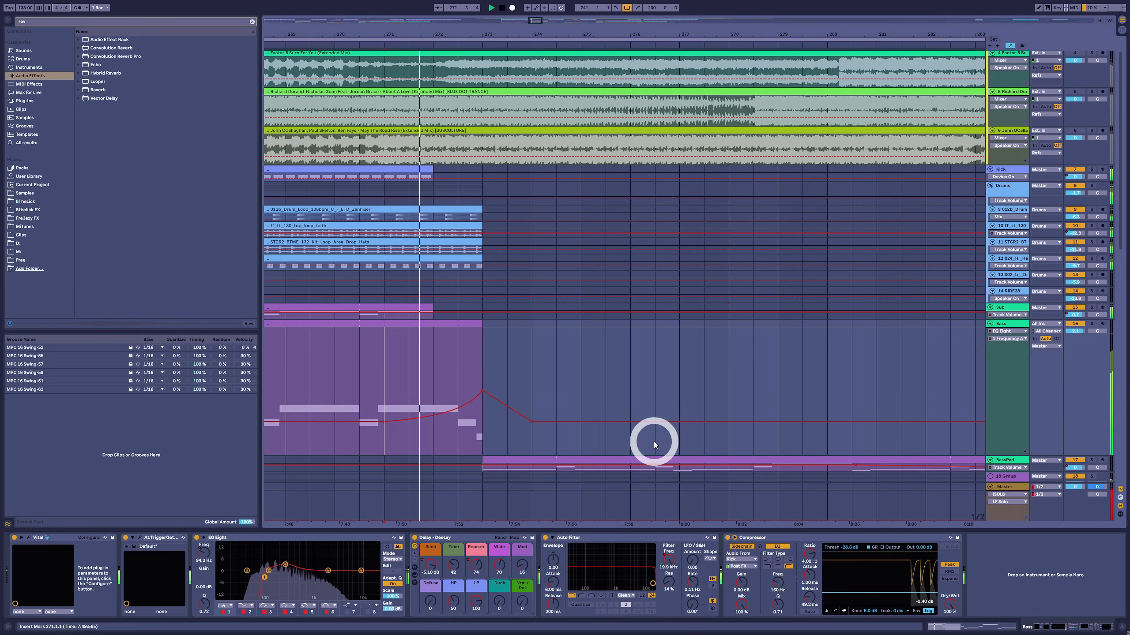
{"action": "left_click", "coordinate": [832, 459]}
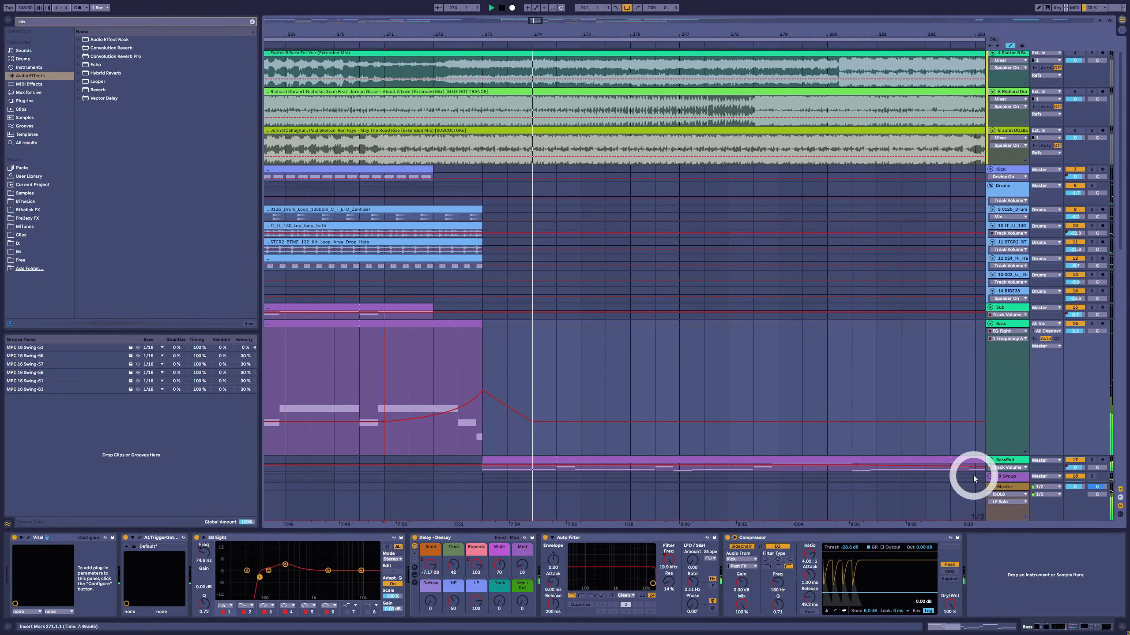
{"action": "key", "text": "a"}
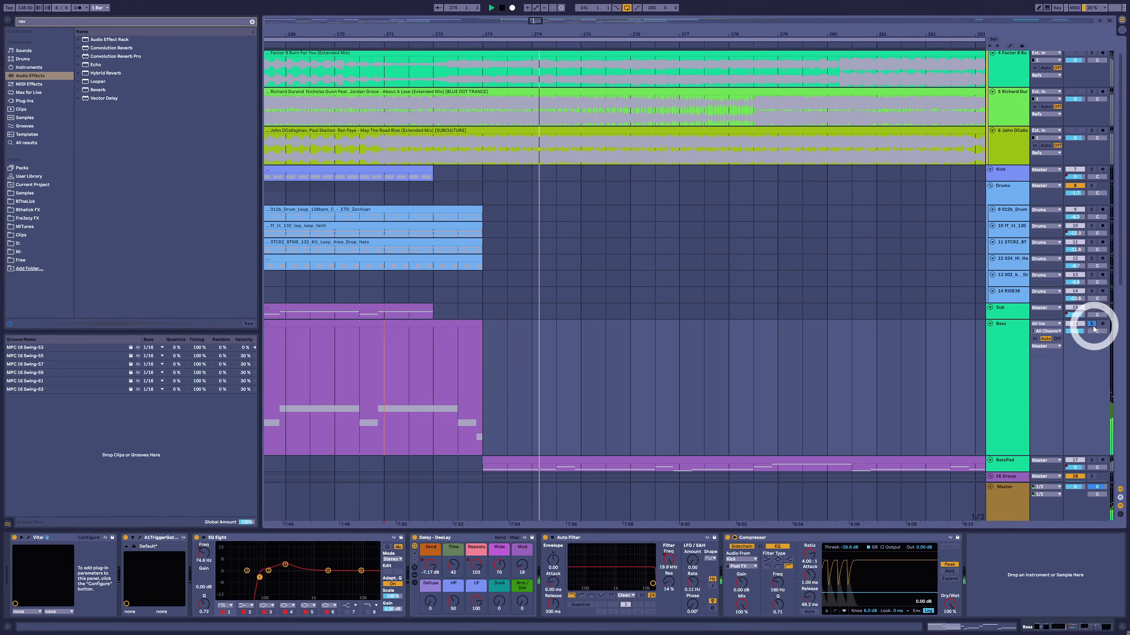
{"action": "key", "text": "space"}
{"action": "left_click", "coordinate": [1091, 326]}
{"action": "scroll", "coordinate": [400, 309], "scroll_direction": "down", "scroll_amount": 10}
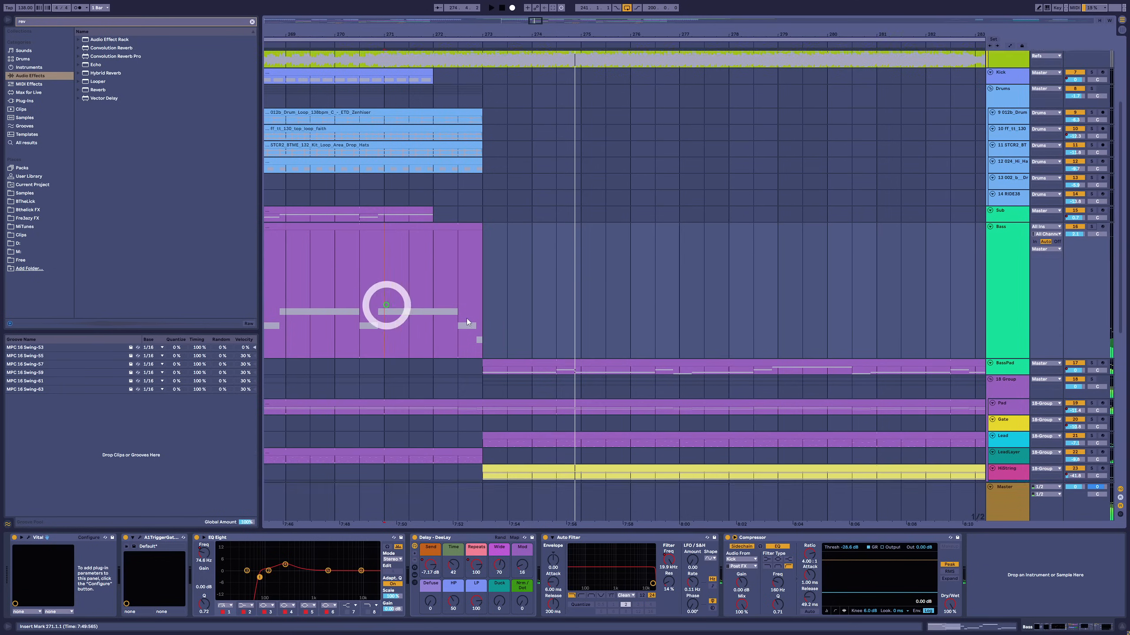
{"action": "key", "text": "a"}
{"action": "key", "text": "a"}
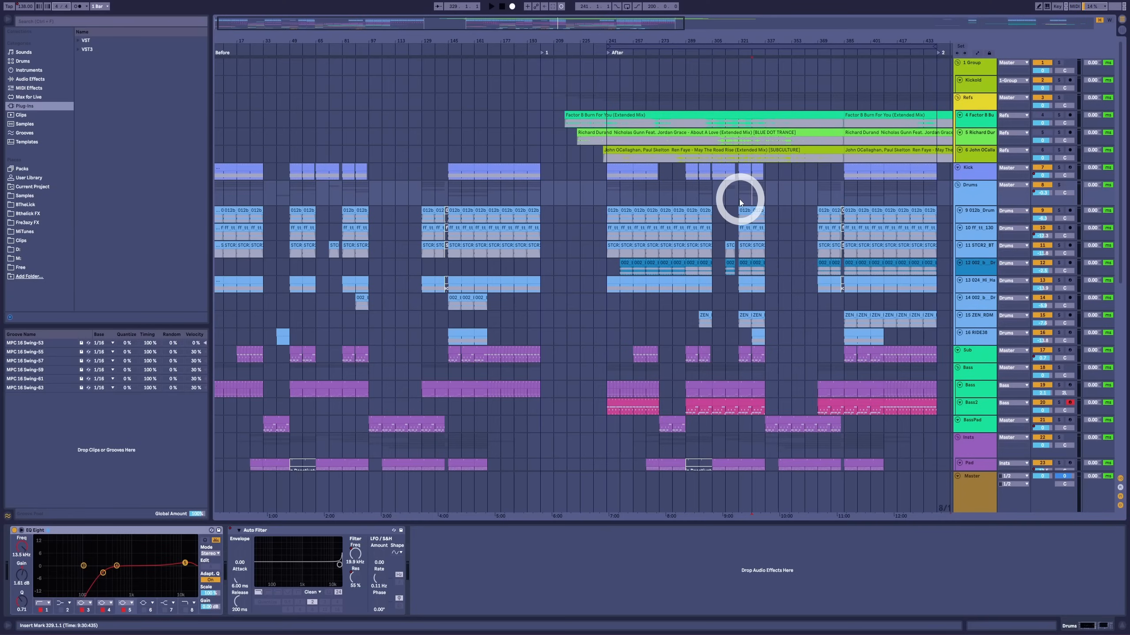
Locate the Drums section at bars 321 to 337 in the After version and play the Before version from bar 41.
{"action": "left_click", "coordinate": [756, 198]}
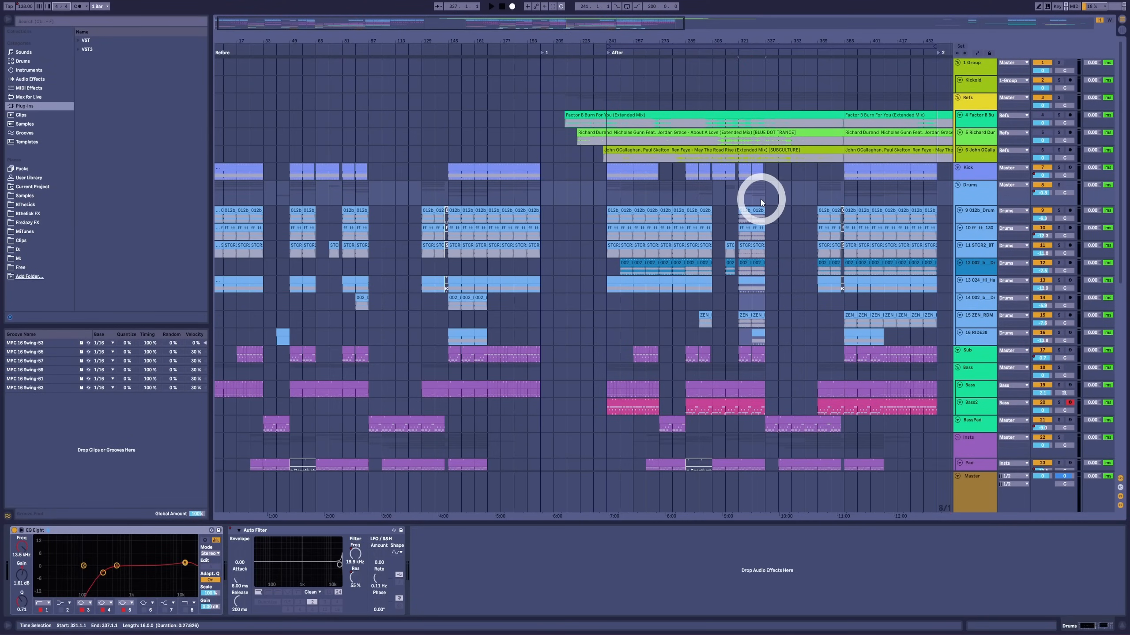
{"action": "left_click", "coordinate": [743, 195]}
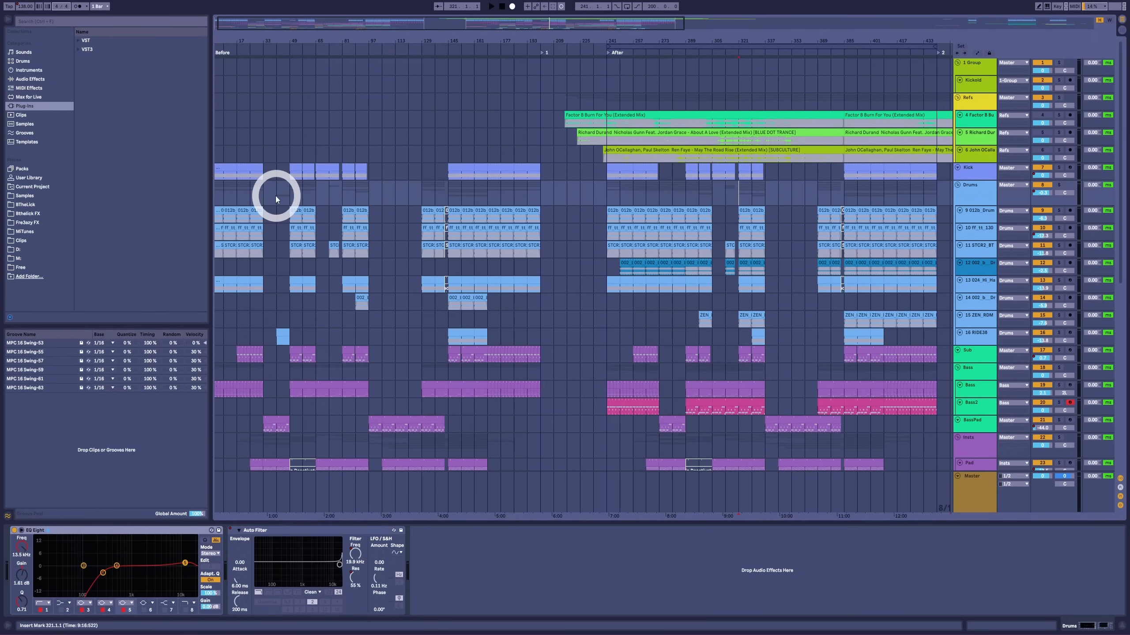
{"action": "left_click", "coordinate": [276, 196]}
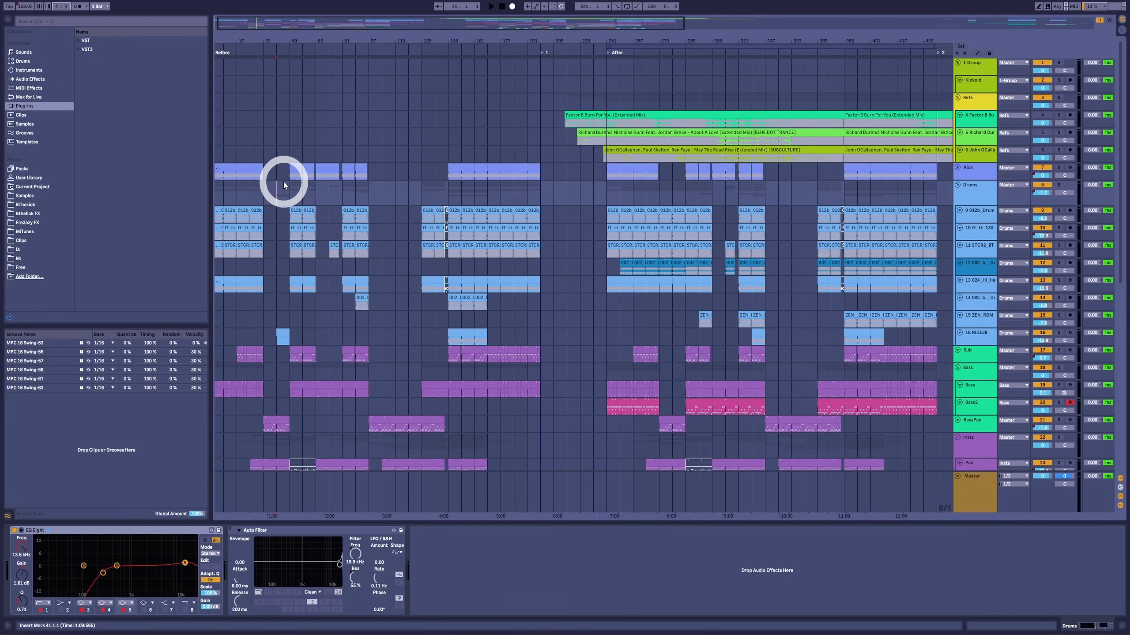
{"action": "left_click_drag", "start_coordinate": [257, 40], "coordinate": [320, 56]}
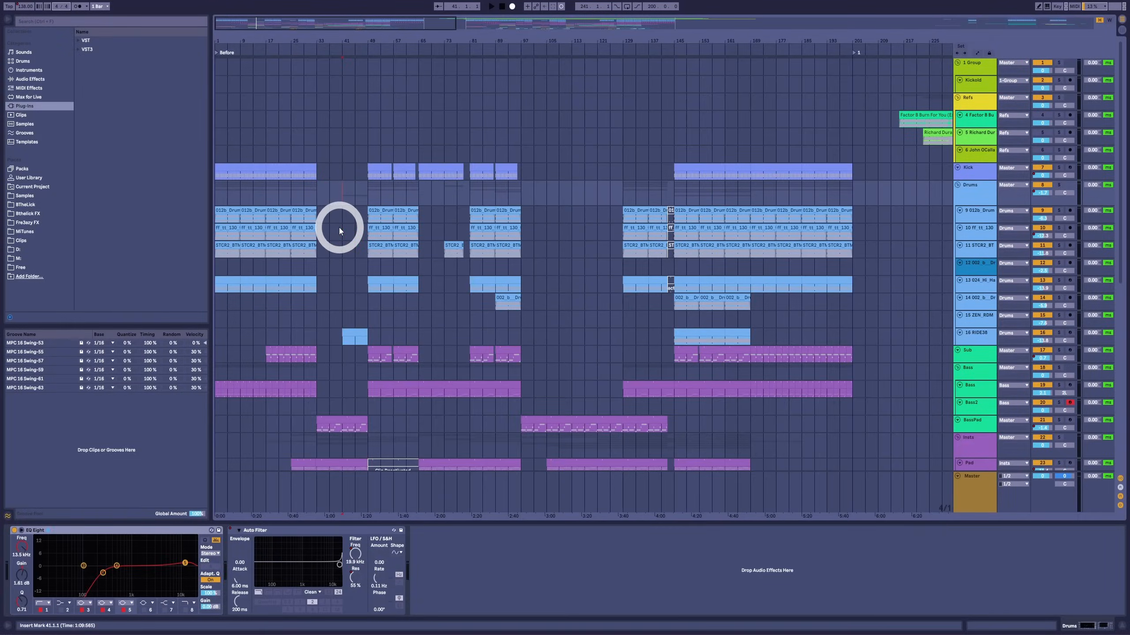
{"action": "key", "text": "space"}
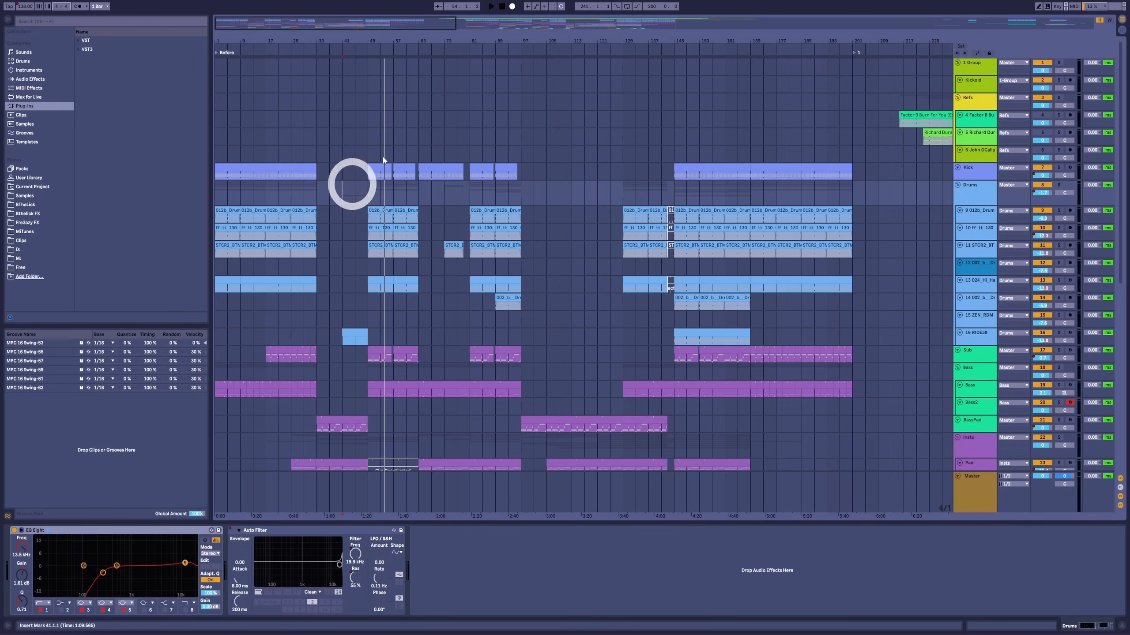
Highlight the drum clips from bar 273 to 289 in the After version and play them from bar 273.
{"action": "left_click_drag", "start_coordinate": [508, 38], "coordinate": [507, 38]}
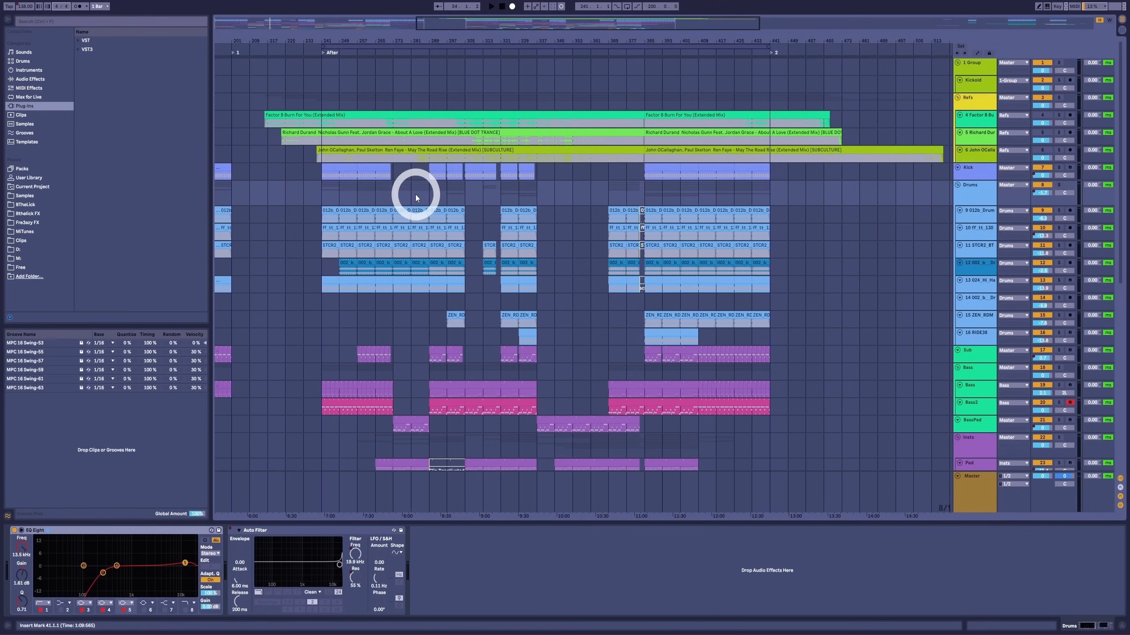
{"action": "left_click_drag", "start_coordinate": [393, 189], "coordinate": [432, 281]}
{"action": "left_click", "coordinate": [432, 289]}
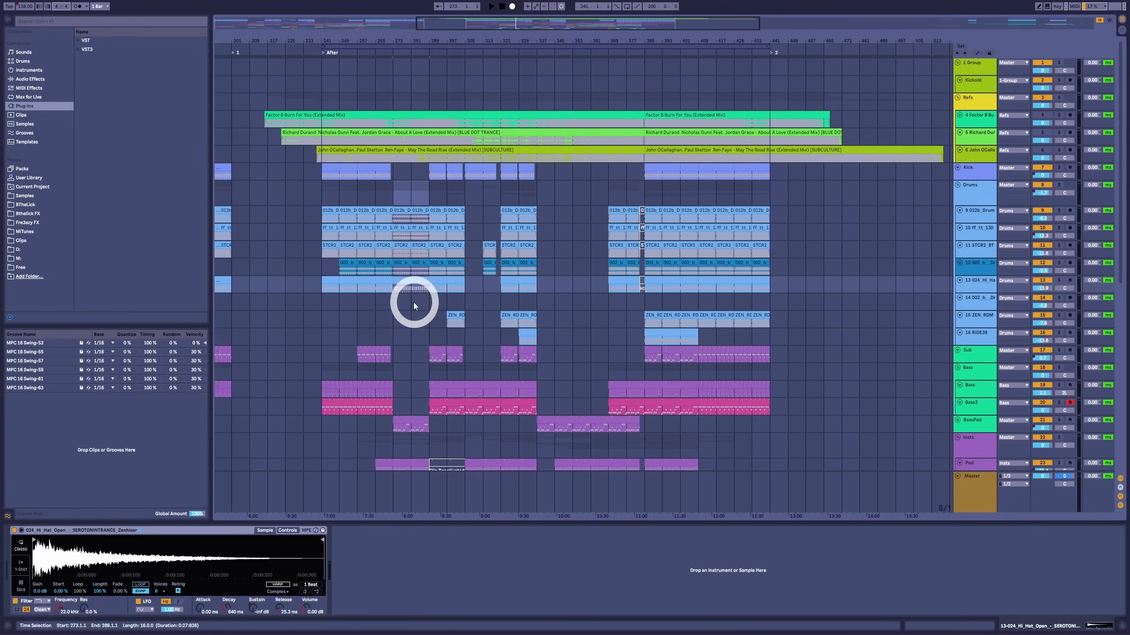
{"action": "left_click", "coordinate": [394, 301]}
{"action": "key", "text": "space"}
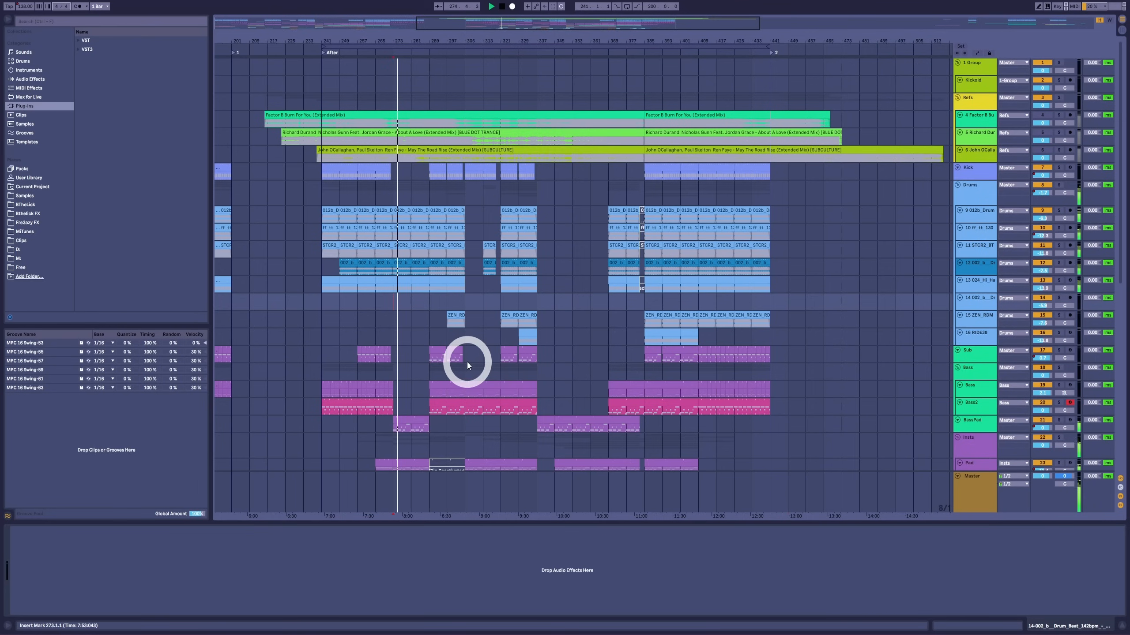
{"action": "left_click", "coordinate": [453, 352]}
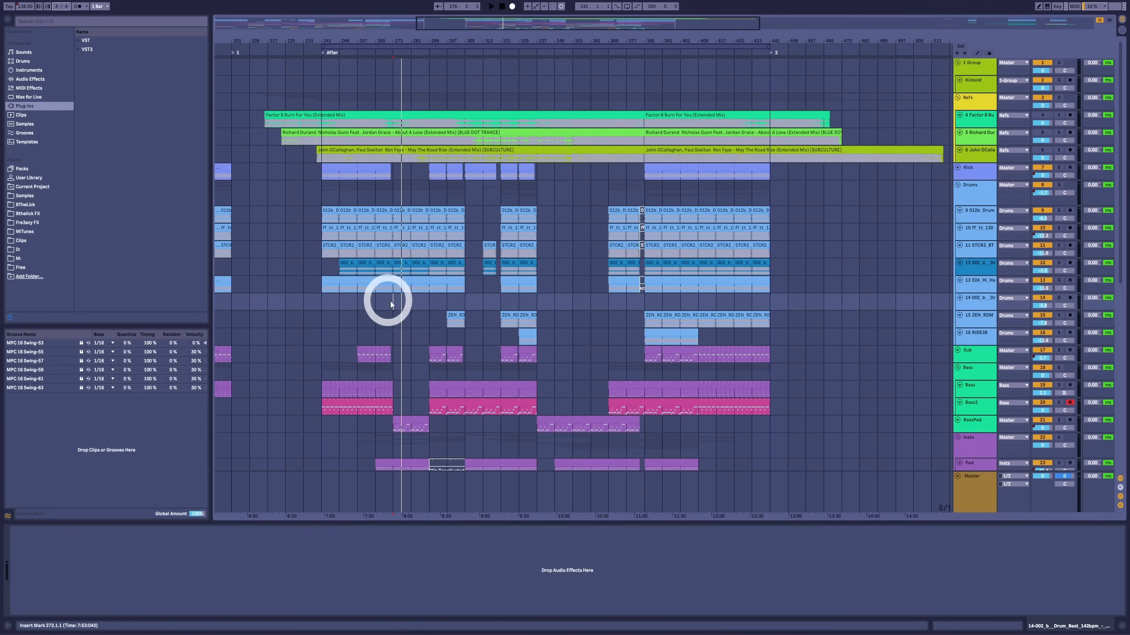
Highlight the drum loops at bars 273 to 289 again, replay from bar 273 and examine the instrument and SFX tracks.
{"action": "left_click_drag", "start_coordinate": [394, 289], "coordinate": [426, 215]}
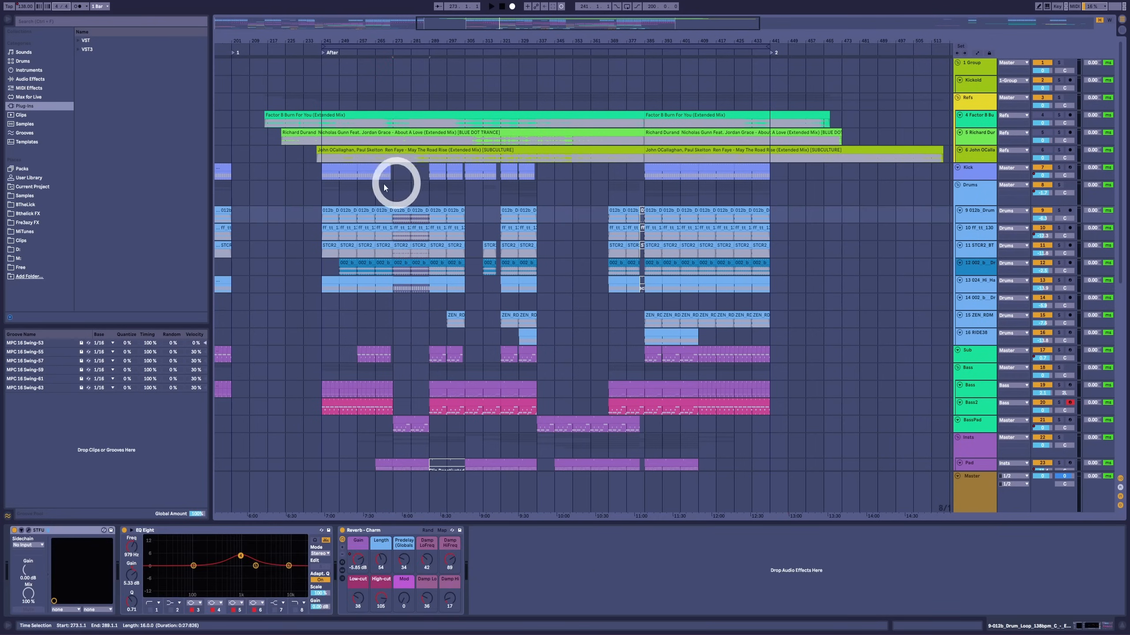
{"action": "left_click", "coordinate": [394, 321]}
{"action": "scroll", "coordinate": [416, 356], "scroll_direction": "down", "scroll_amount": 2}
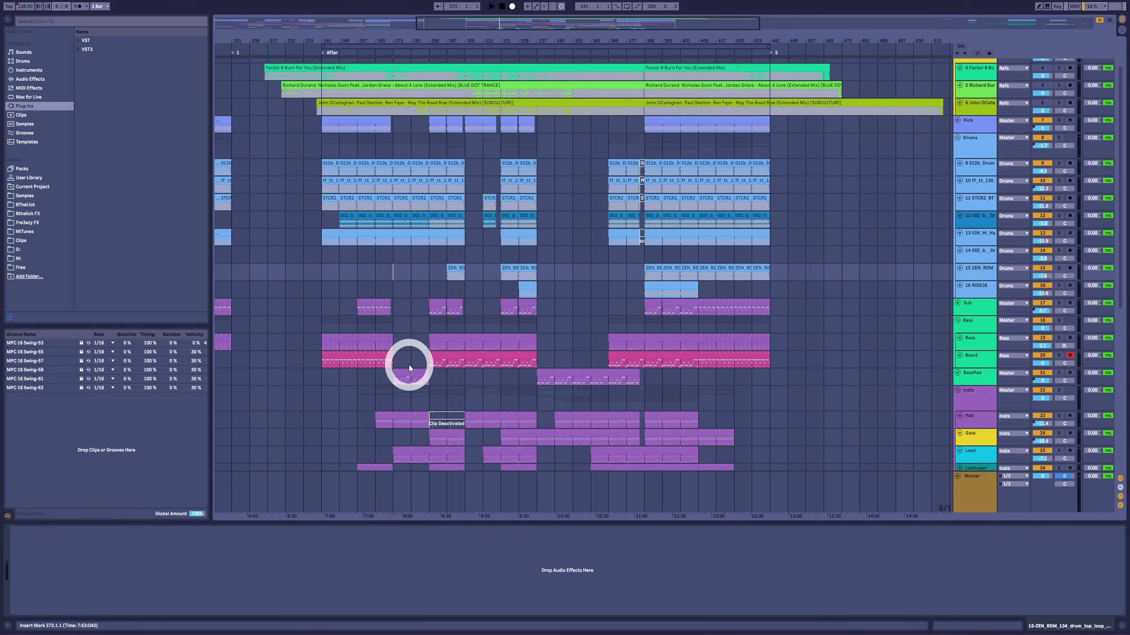
{"action": "scroll", "coordinate": [408, 365], "scroll_direction": "down", "scroll_amount": 2}
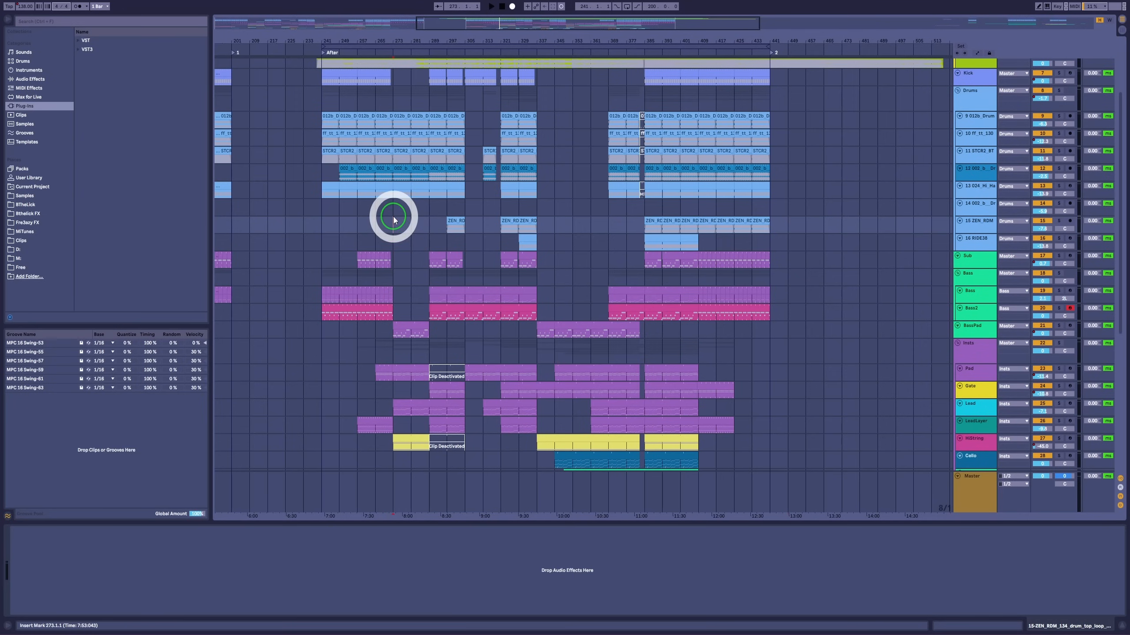
{"action": "key", "text": "space"}
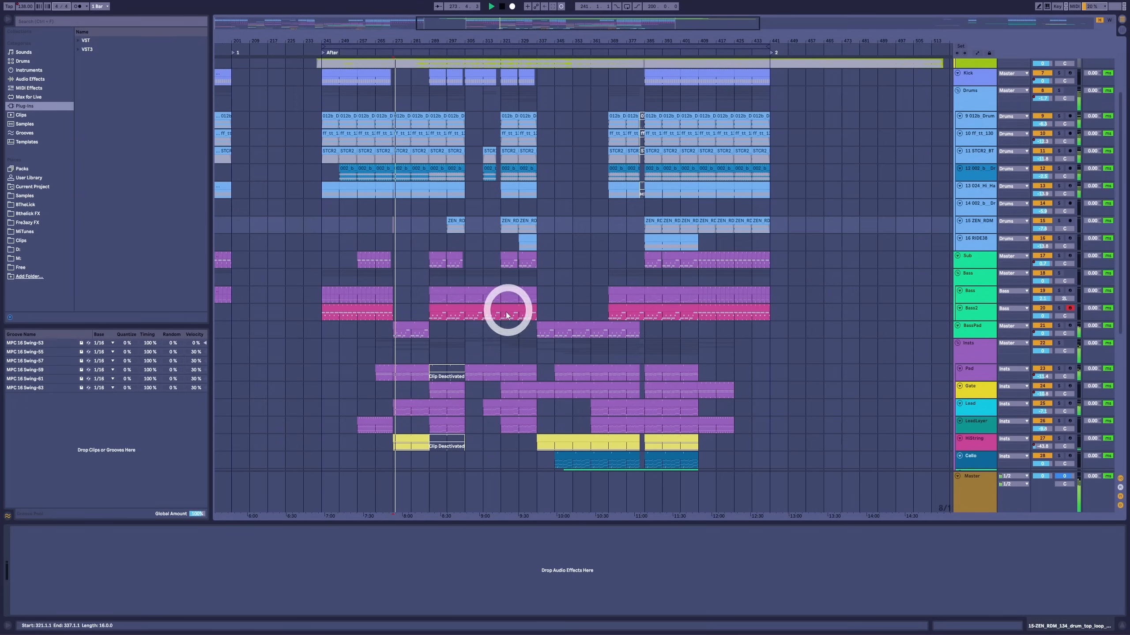
{"action": "scroll", "coordinate": [507, 311], "scroll_direction": "down", "scroll_amount": 9}
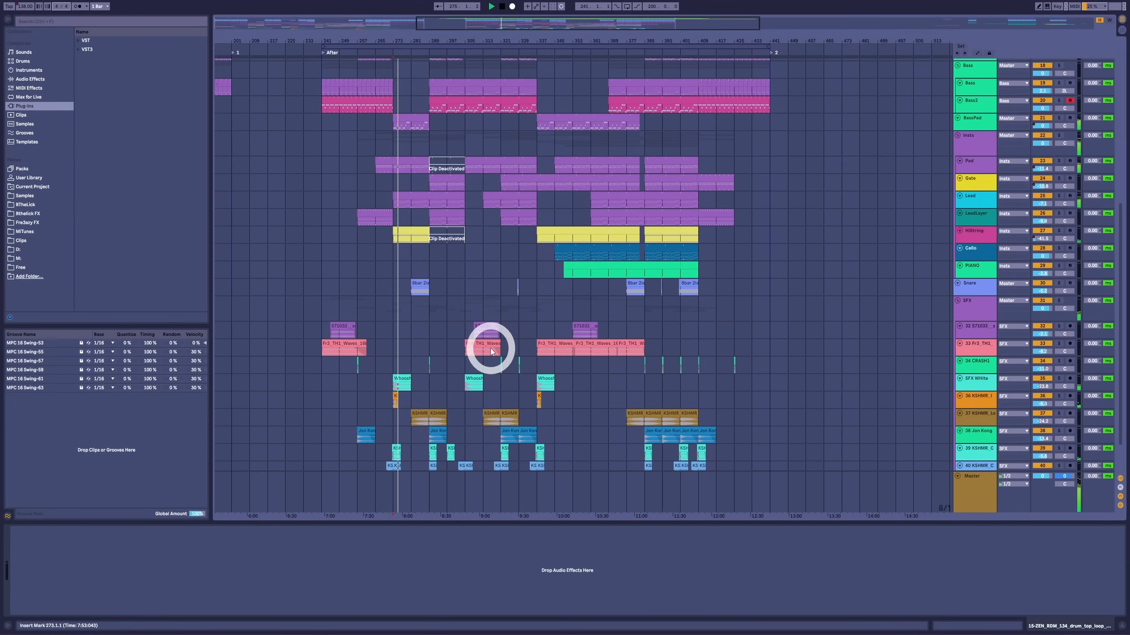
Stop playback, show automation and enlarge the Drums group's Track Volume lane to examine the fade before bar 289, leaving the group folded.
{"action": "scroll", "coordinate": [490, 348], "scroll_direction": "up", "scroll_amount": 13}
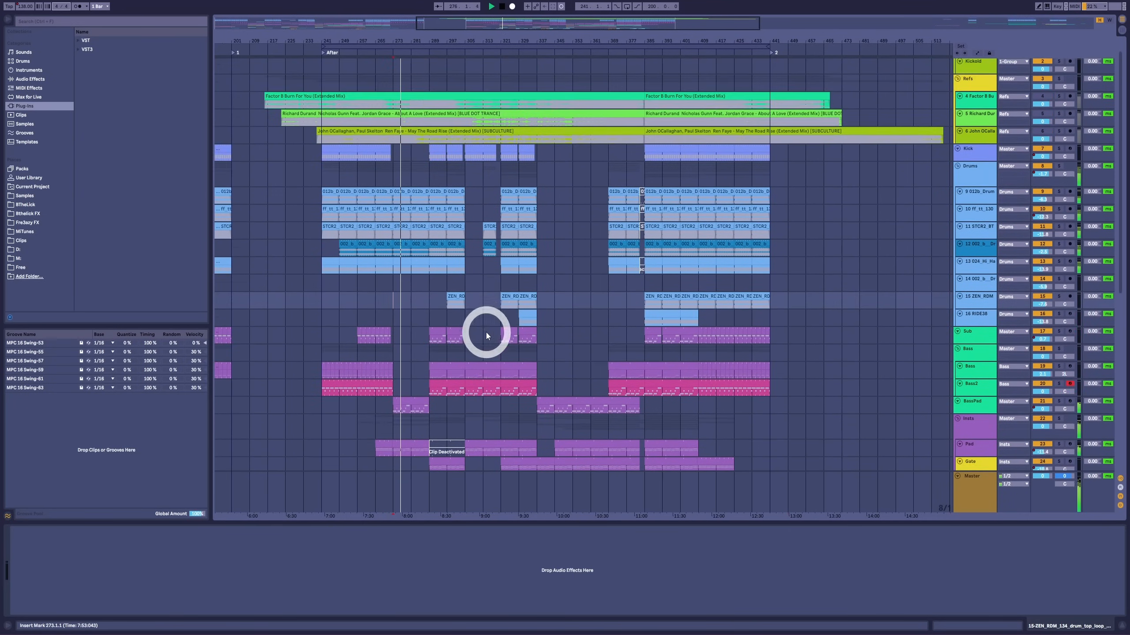
{"action": "key", "text": "space"}
{"action": "left_click", "coordinate": [413, 196]}
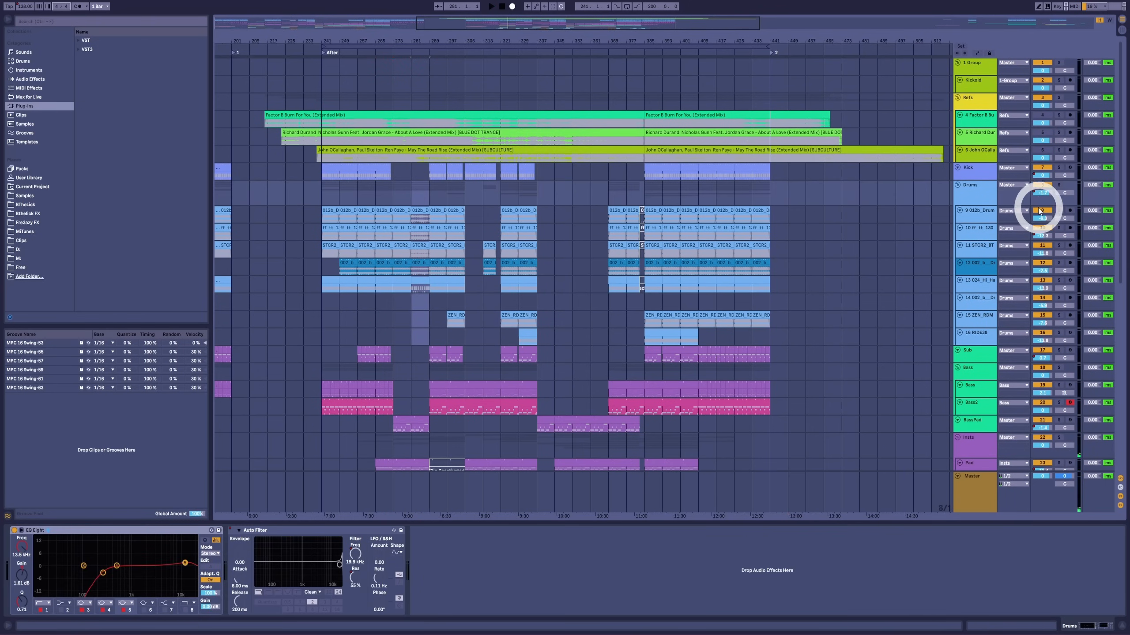
{"action": "key", "text": "a"}
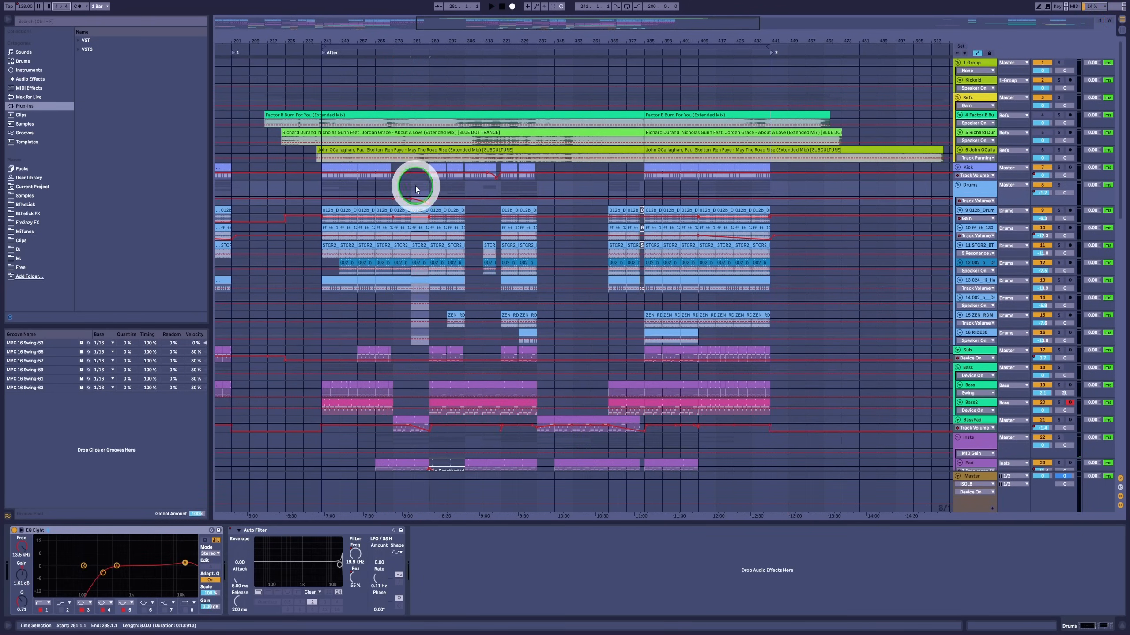
{"action": "left_click_drag", "start_coordinate": [412, 201], "coordinate": [457, 176]}
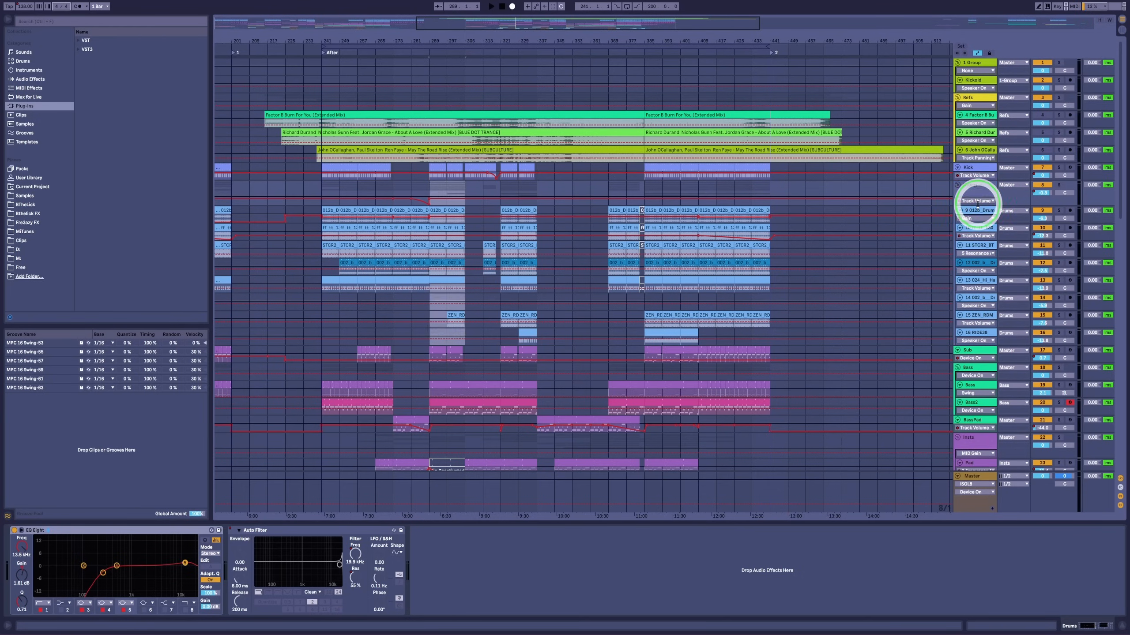
{"action": "left_click_drag", "start_coordinate": [977, 205], "coordinate": [979, 303]}
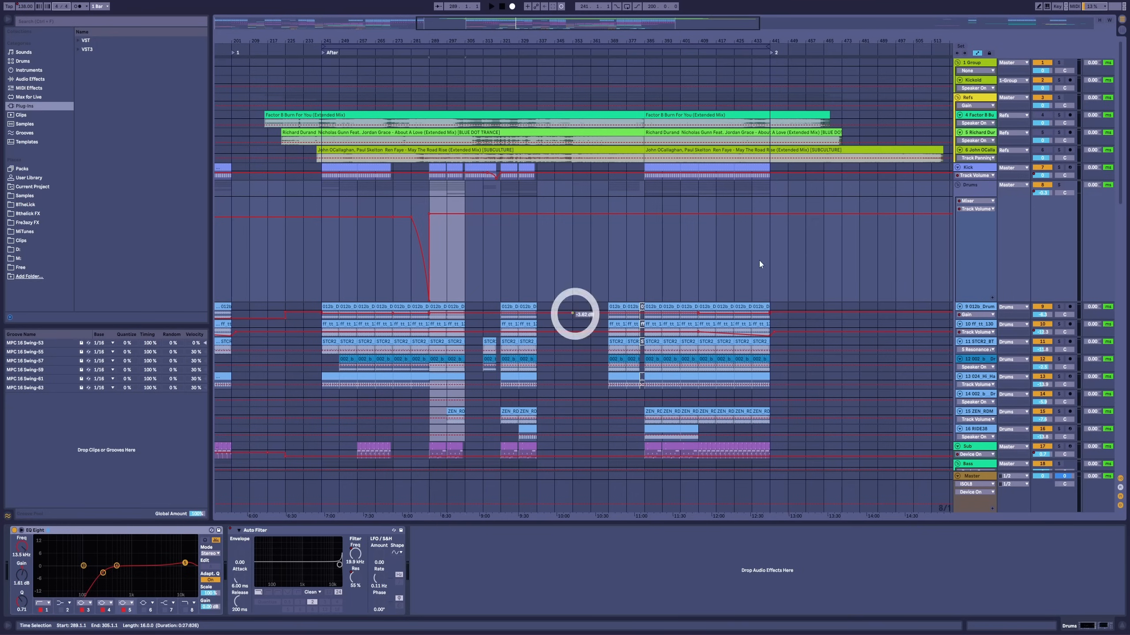
{"action": "left_click", "coordinate": [958, 185]}
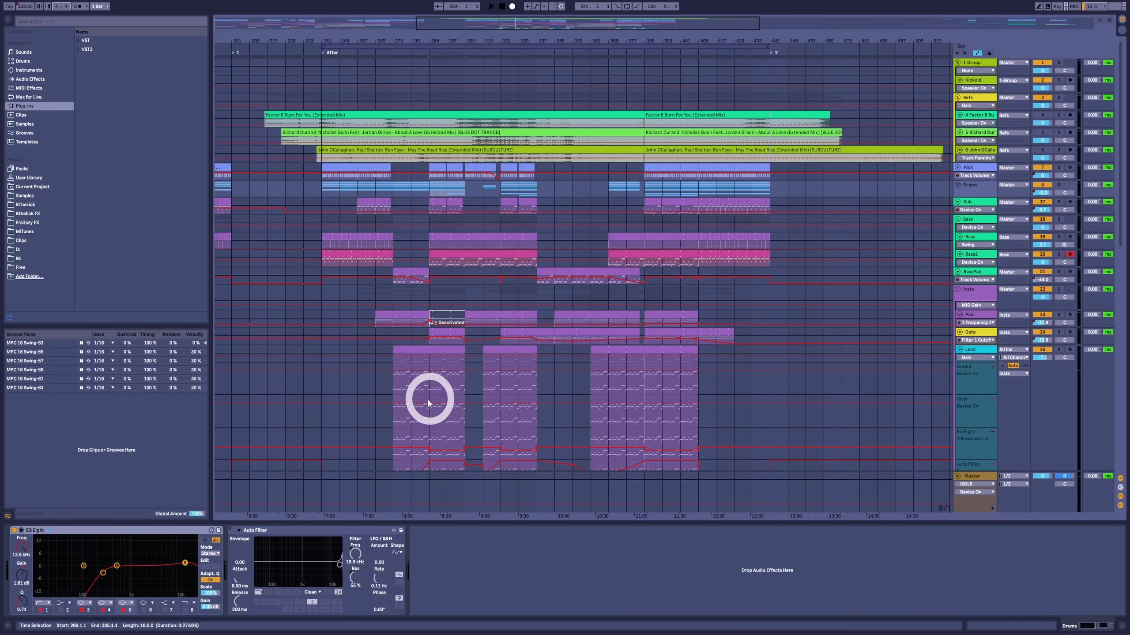
Play the Before version from bar 41 and listen to the Pad track soloed, ending with playback stopped and the solo off.
{"action": "scroll", "coordinate": [411, 387], "scroll_direction": "down", "scroll_amount": 5}
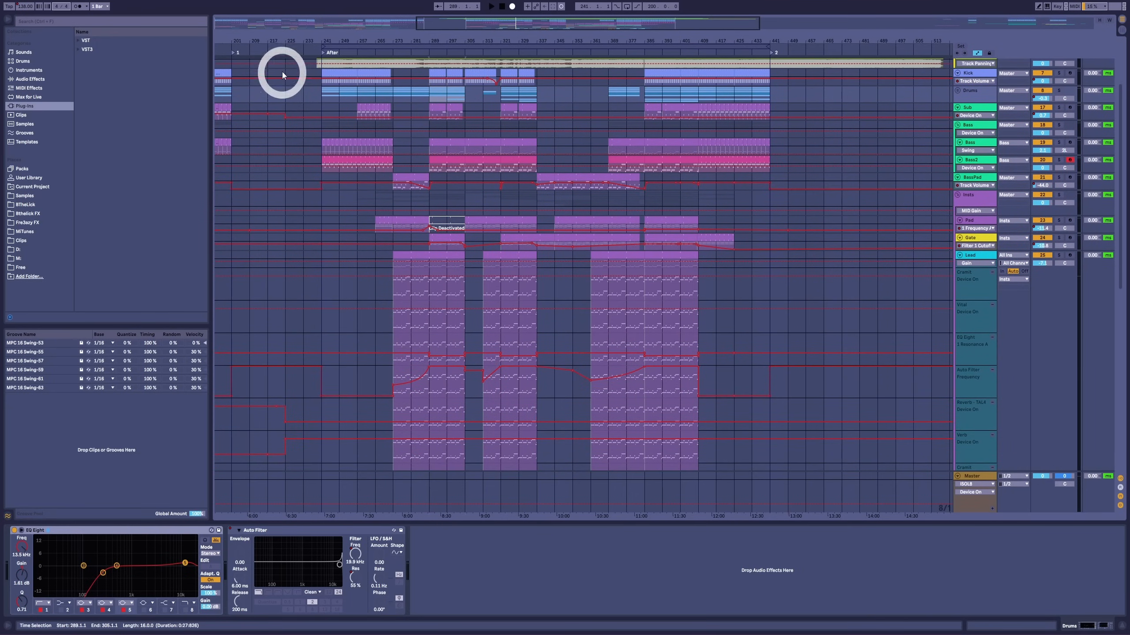
{"action": "left_click_drag", "start_coordinate": [334, 34], "coordinate": [333, 36]}
{"action": "left_click", "coordinate": [297, 135]}
{"action": "key", "text": "space"}
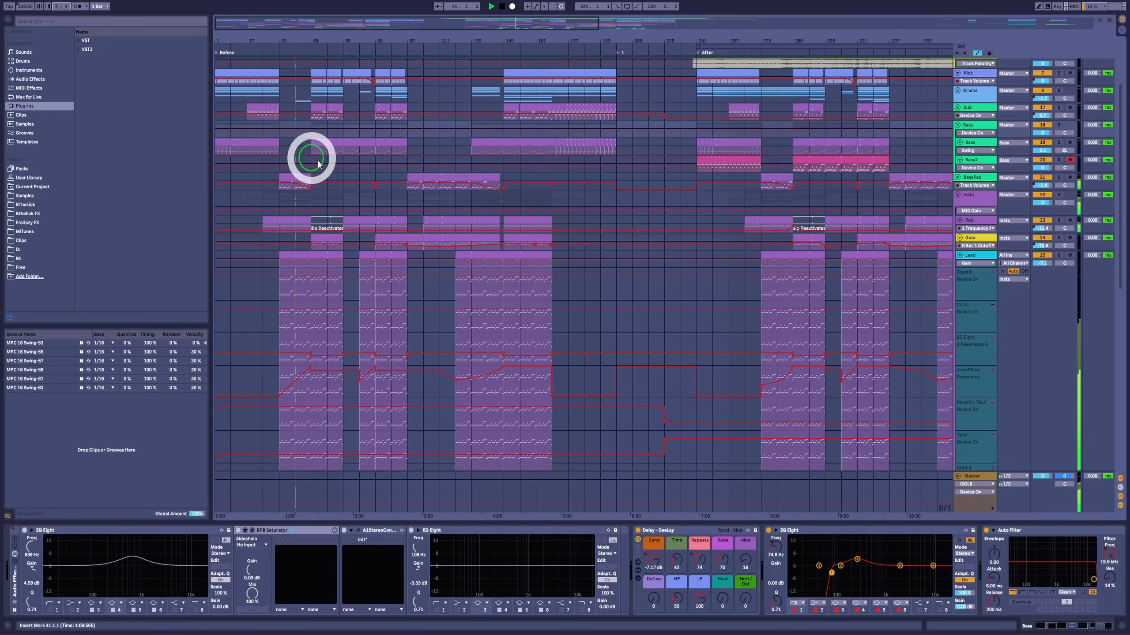
{"action": "scroll", "coordinate": [400, 267], "scroll_direction": "down", "scroll_amount": 4}
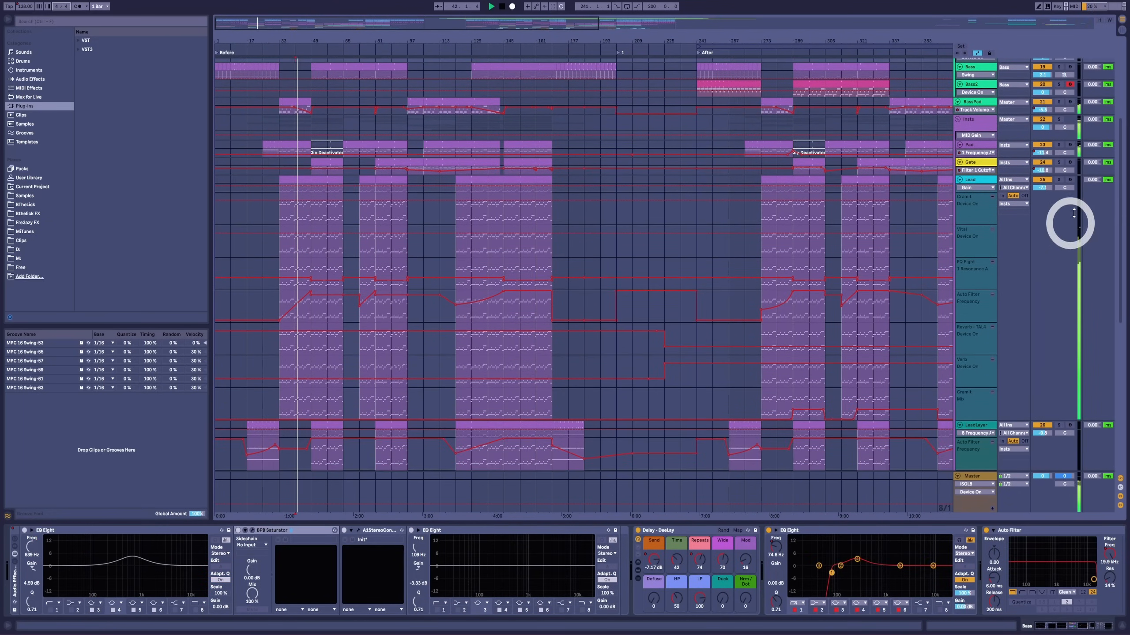
{"action": "left_click", "coordinate": [1061, 145]}
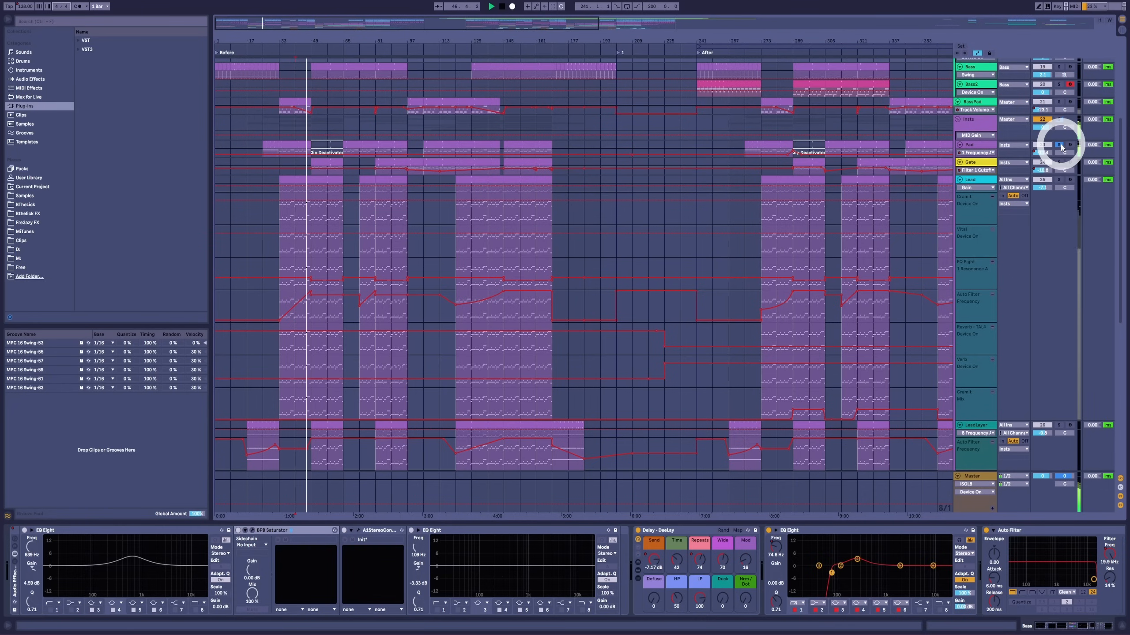
{"action": "left_click_drag", "start_coordinate": [313, 33], "coordinate": [323, 35]}
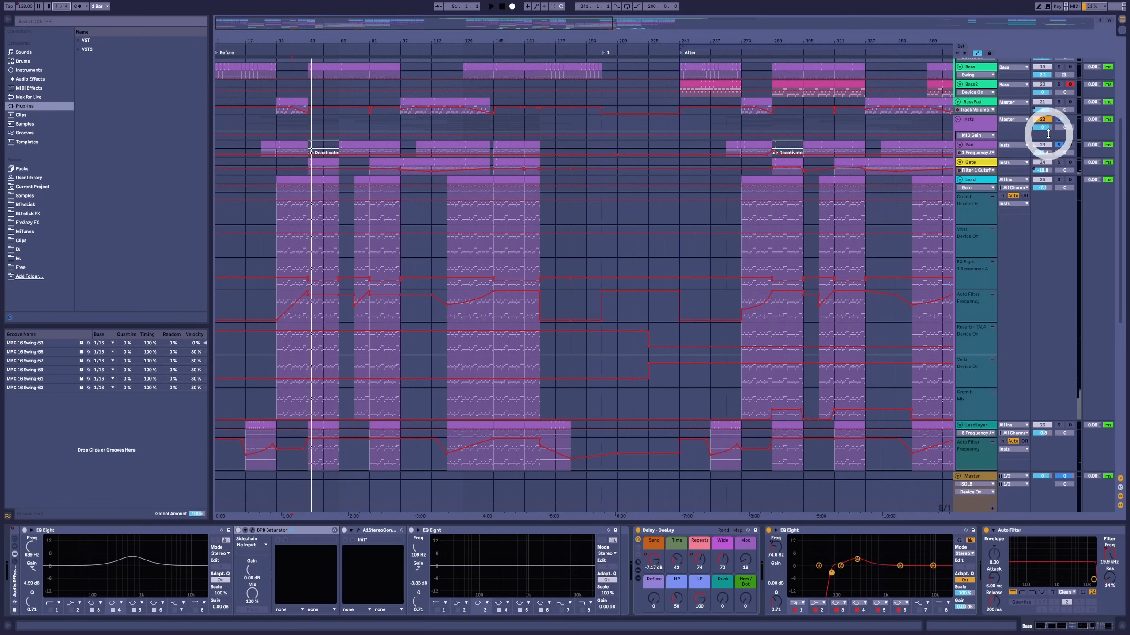
{"action": "left_click", "coordinate": [1059, 146]}
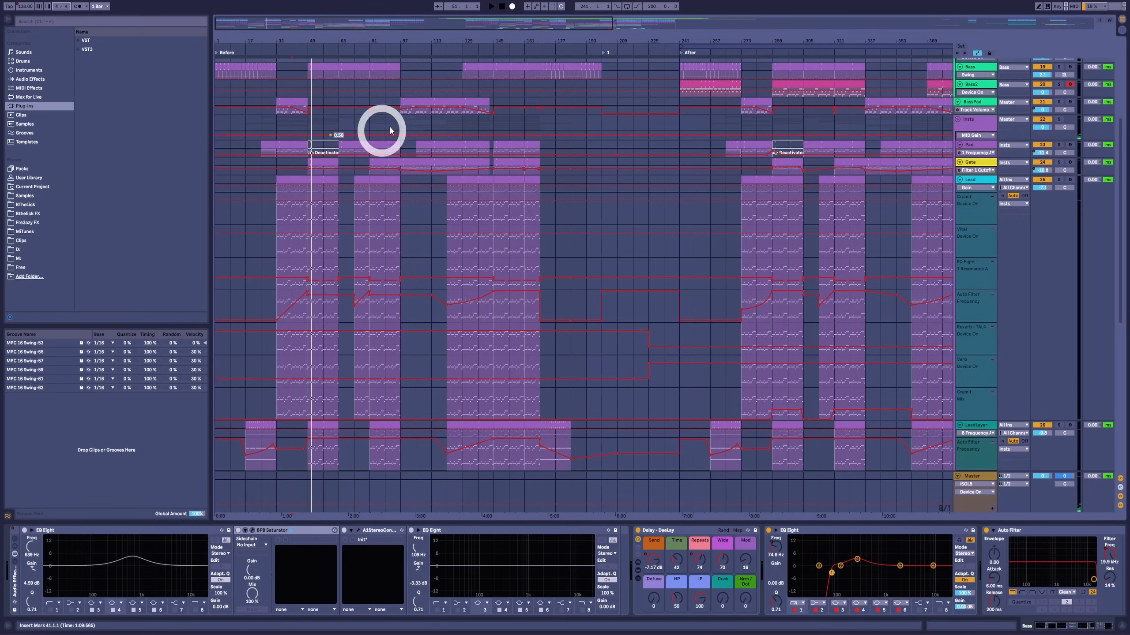
Play the Gate clip soloed from bar 49 in the Before version and highlight the Pad clip at bars 65 to 97.
{"action": "left_click", "coordinate": [324, 166]}
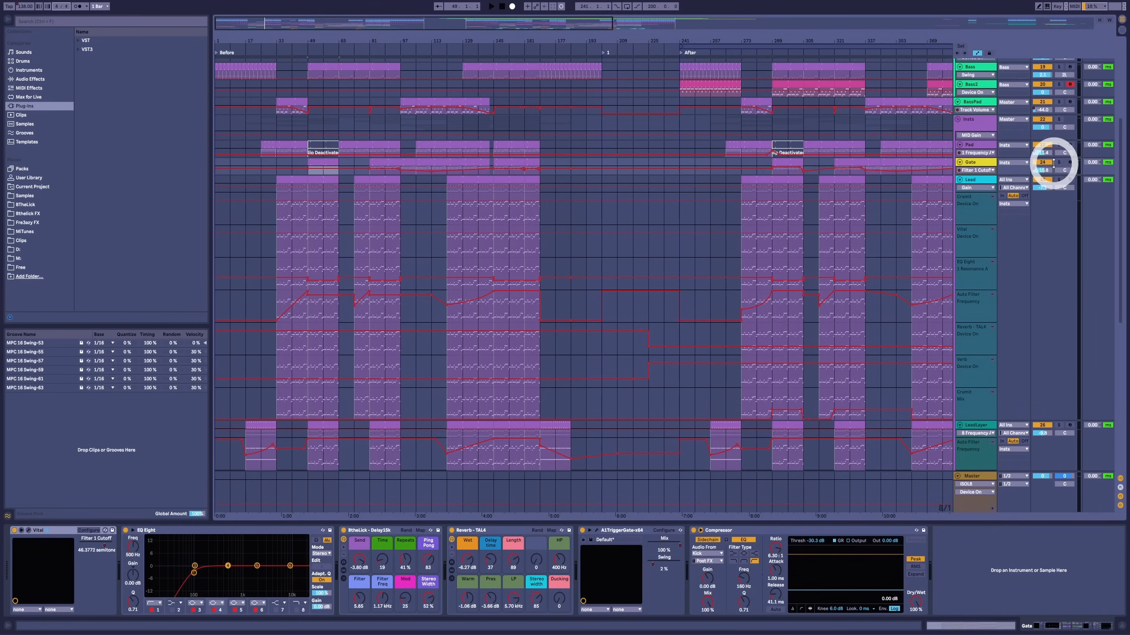
{"action": "left_click", "coordinate": [1059, 166]}
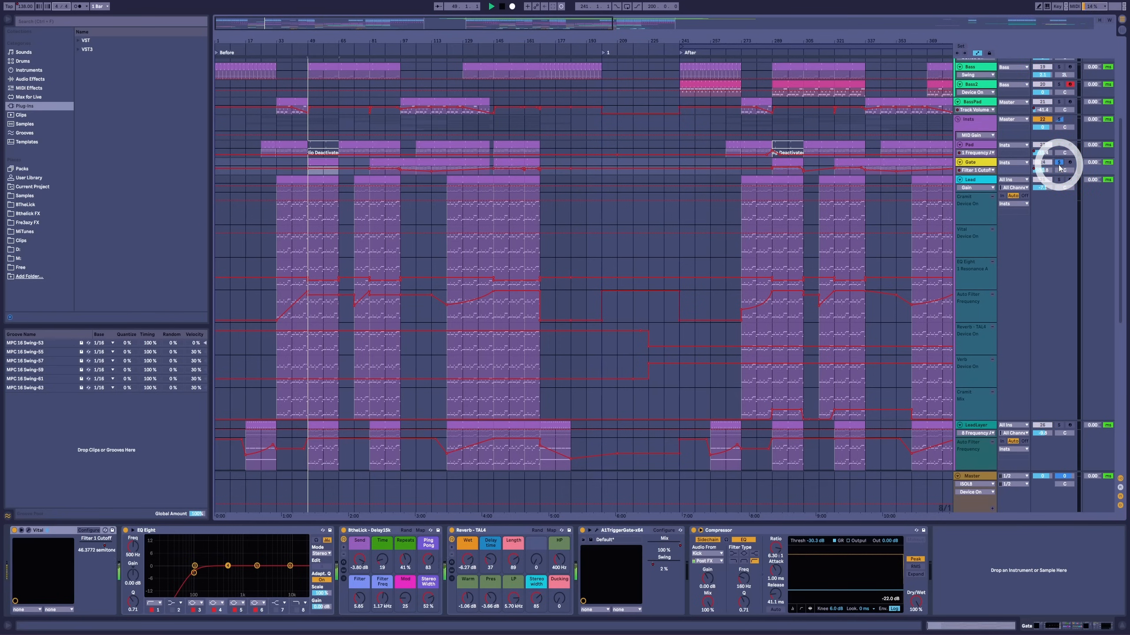
{"action": "key", "text": "space"}
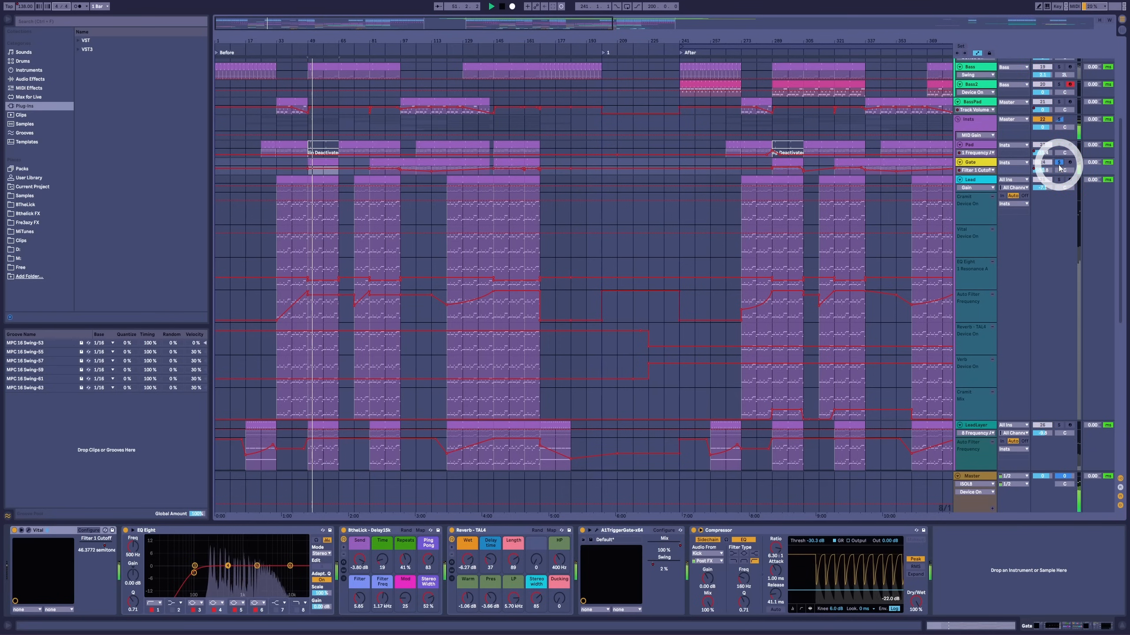
{"action": "left_click", "coordinate": [898, 163]}
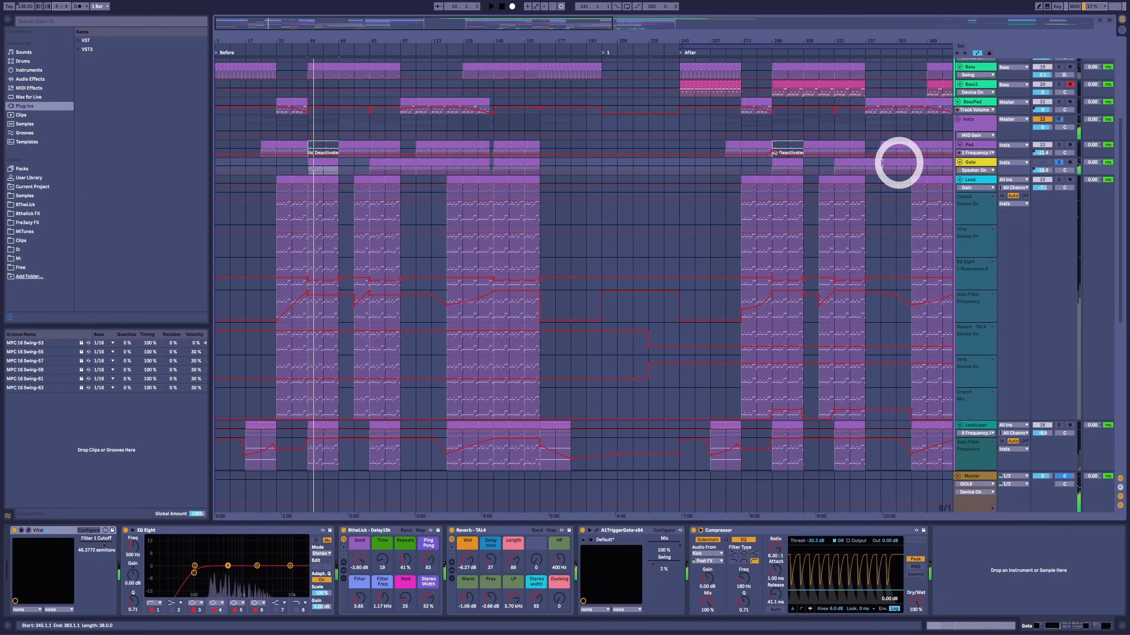
{"action": "scroll", "coordinate": [438, 298], "scroll_direction": "up", "scroll_amount": 3}
{"action": "left_click", "coordinate": [438, 298]}
{"action": "scroll", "coordinate": [454, 299], "scroll_direction": "up", "scroll_amount": 3}
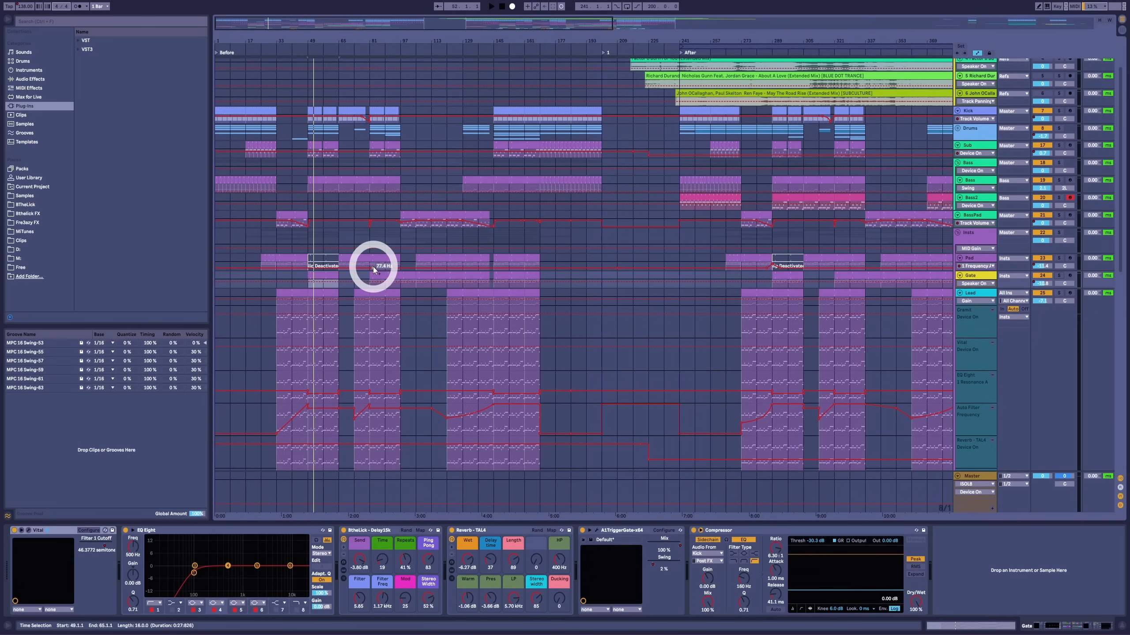
{"action": "left_click_drag", "start_coordinate": [369, 269], "coordinate": [406, 259]}
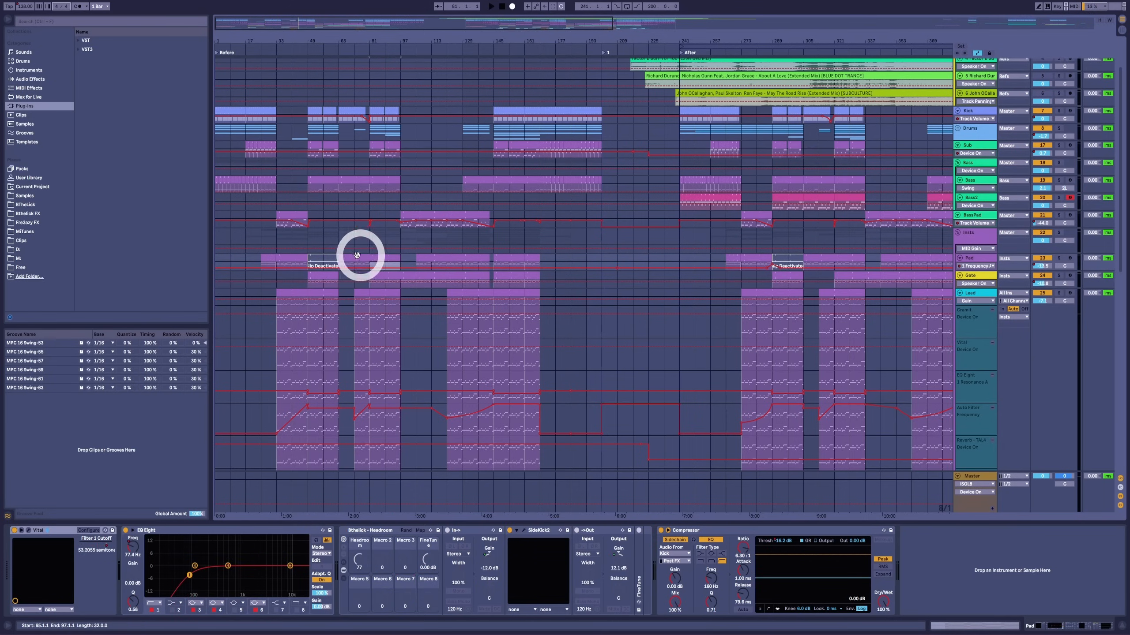
Locate the same section in the After version and highlight the Gate clip at bars 289 to 305.
{"action": "left_click", "coordinate": [761, 241]}
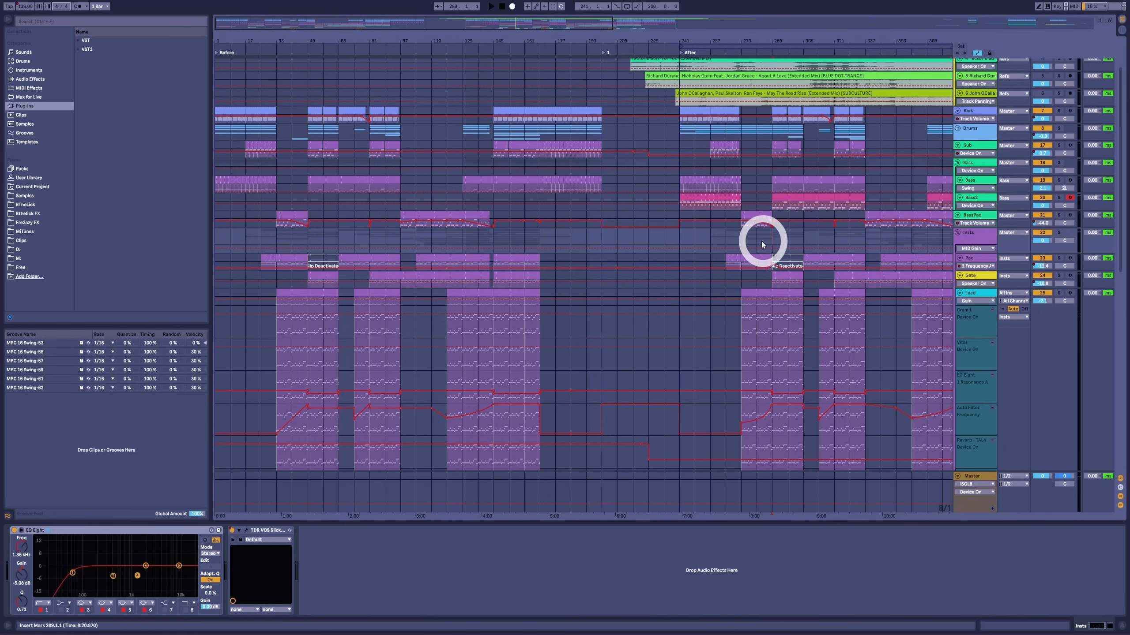
{"action": "left_click", "coordinate": [754, 278]}
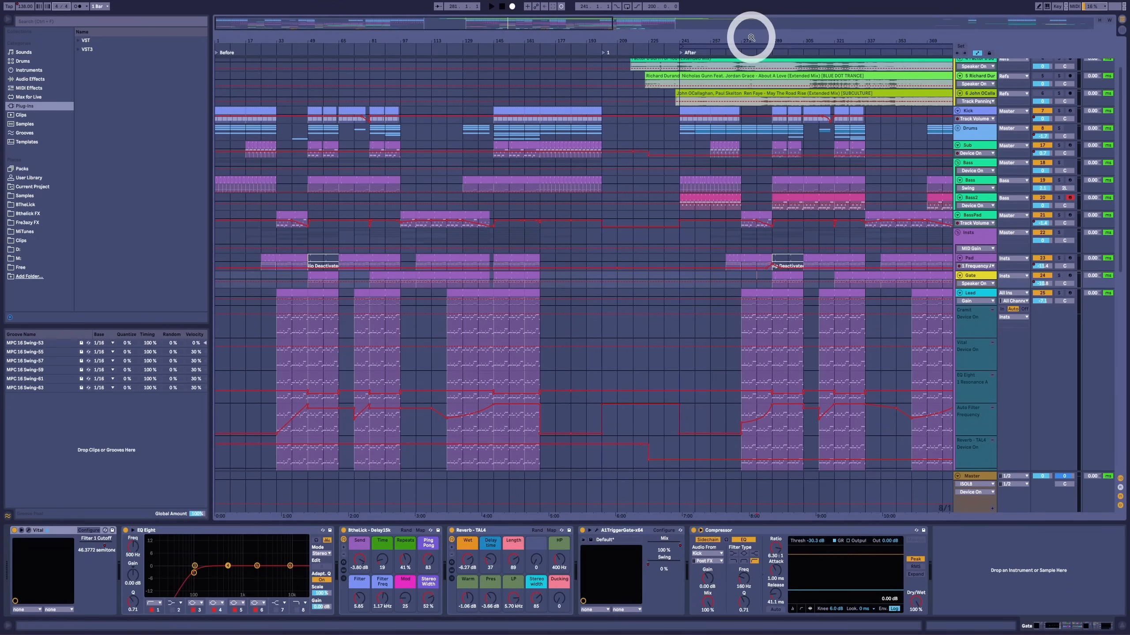
{"action": "left_click_drag", "start_coordinate": [760, 35], "coordinate": [762, 75]}
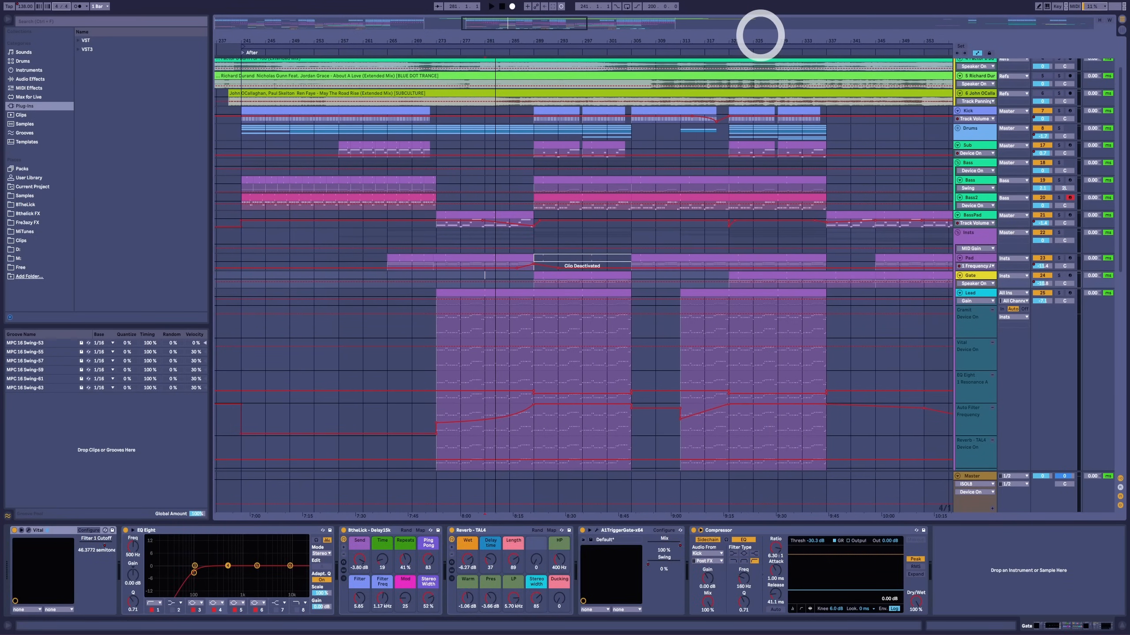
{"action": "left_click", "coordinate": [501, 209]}
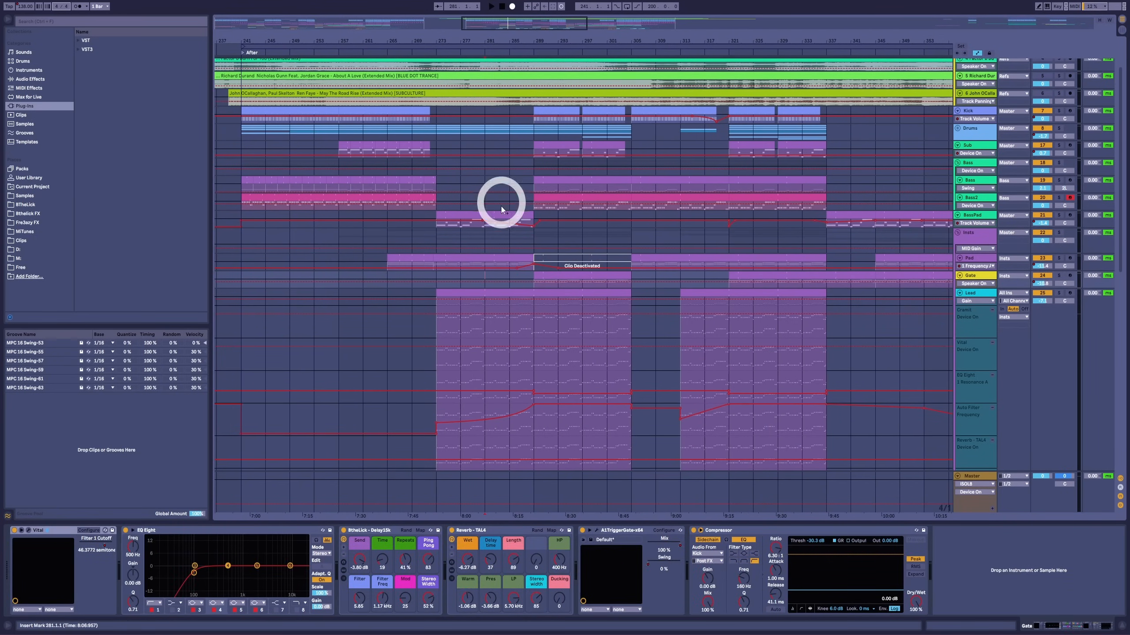
{"action": "left_click", "coordinate": [580, 273]}
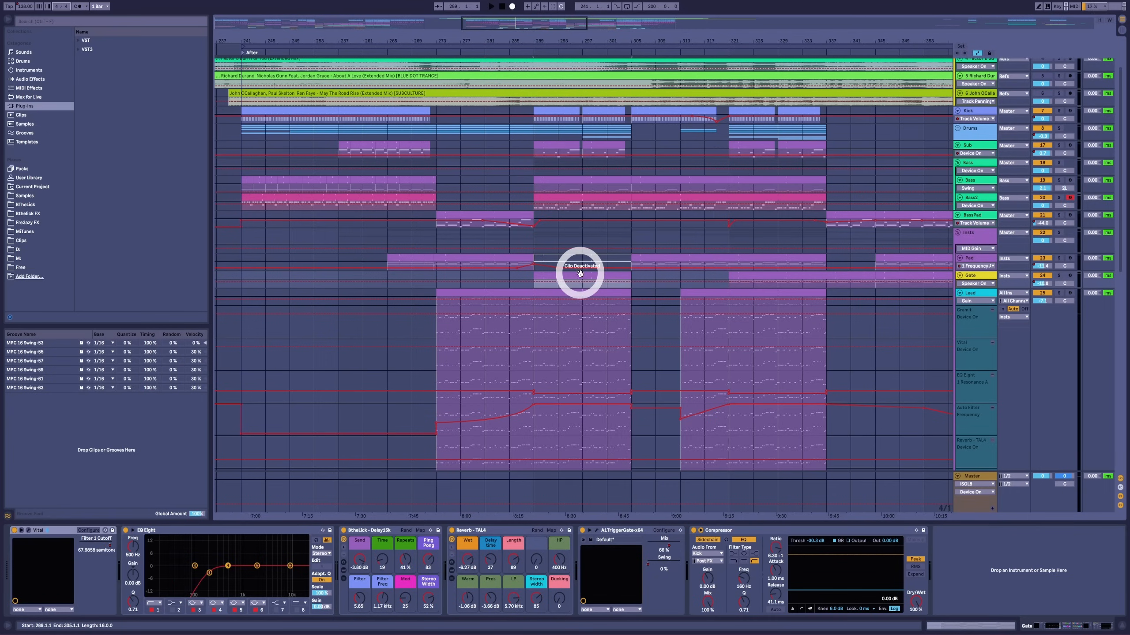
Enlarge the Pad track's EQ Eight frequency automation, play it from bar 281 soloed and in the full mix, and stop near bar 289.
{"action": "left_click", "coordinate": [975, 278]}
{"action": "left_click_drag", "start_coordinate": [978, 272], "coordinate": [978, 335]}
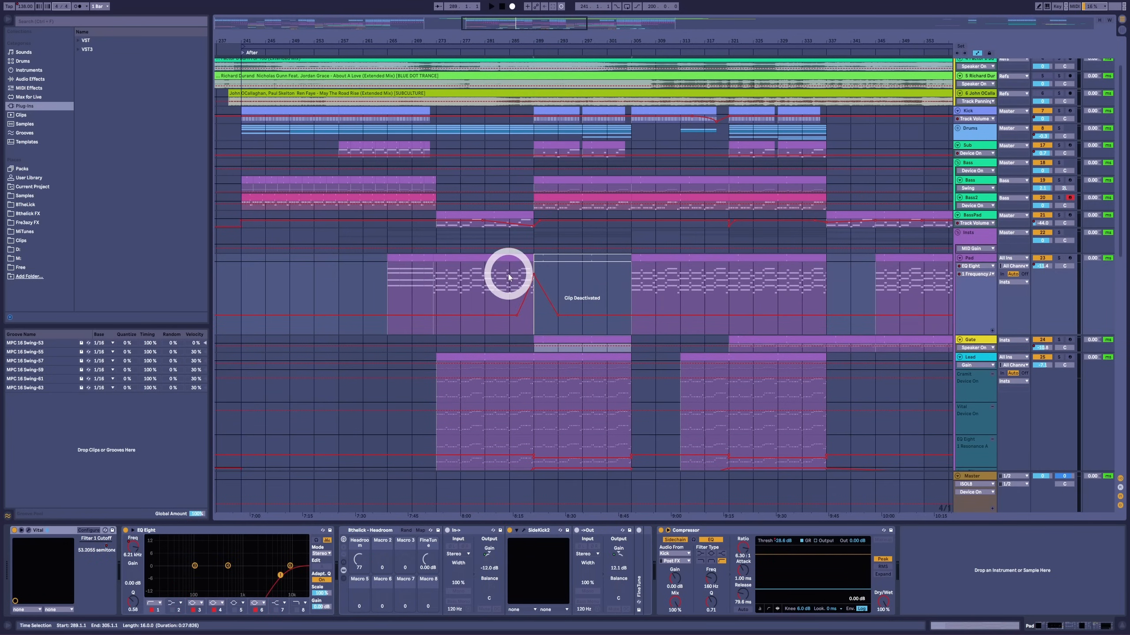
{"action": "left_click", "coordinate": [485, 281]}
{"action": "key", "text": "space"}
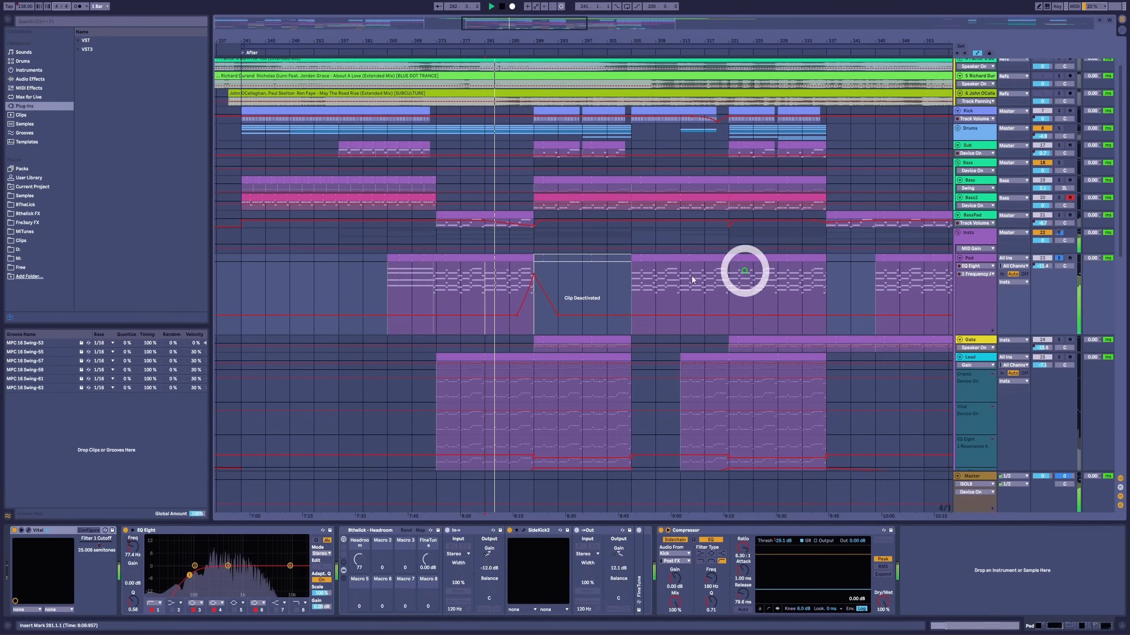
{"action": "left_click", "coordinate": [1060, 258]}
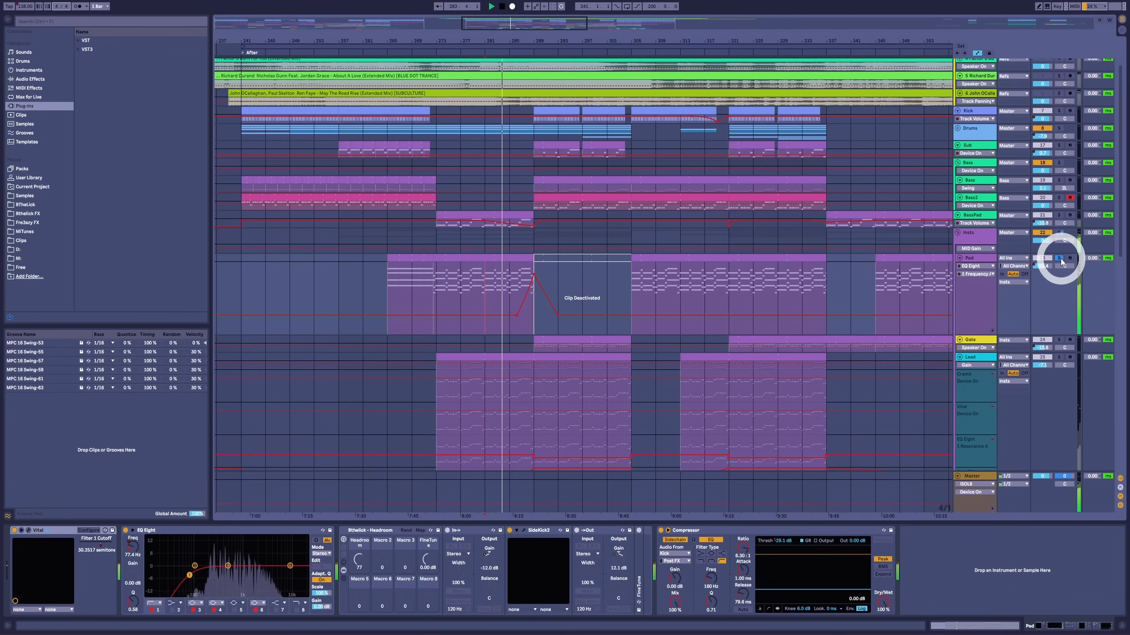
{"action": "left_click", "coordinate": [1060, 258]}
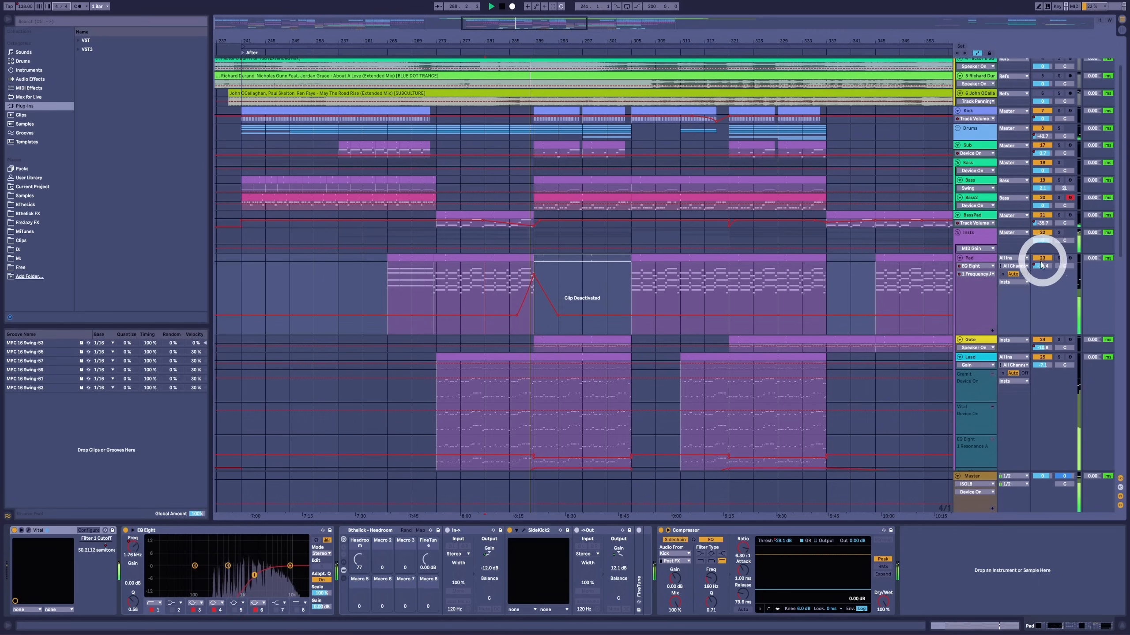
{"action": "key", "text": "space"}
{"action": "left_click", "coordinate": [513, 283]}
{"action": "left_click", "coordinate": [189, 575]}
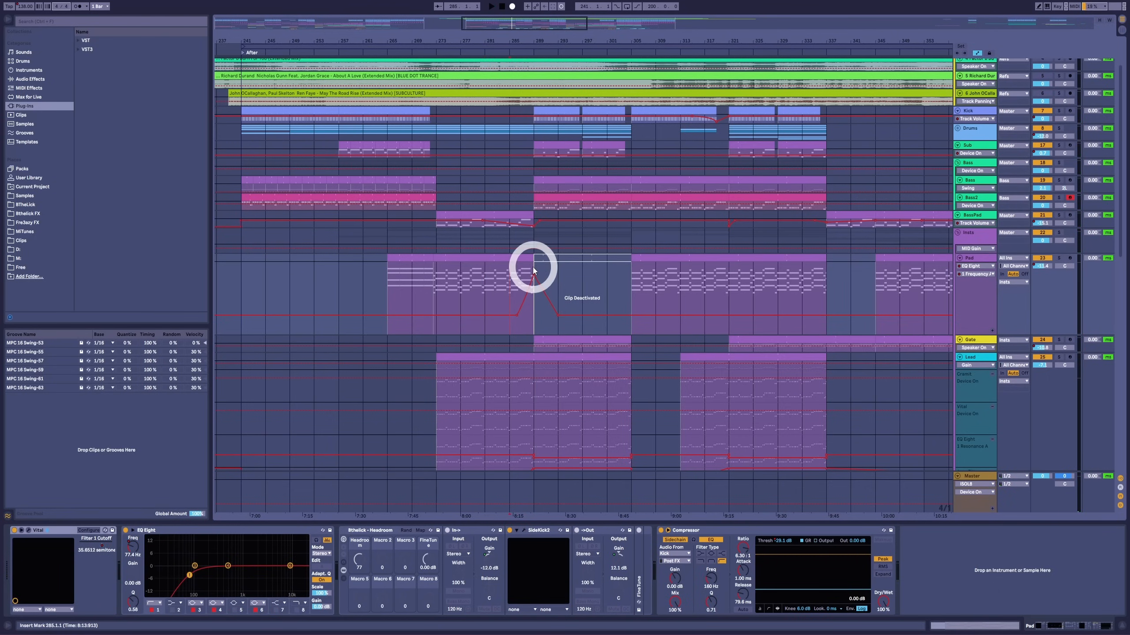
Enlarge the Gate track, solo it and play its clip from bar 289 in the After version.
{"action": "left_click_drag", "start_coordinate": [522, 40], "coordinate": [596, 40]}
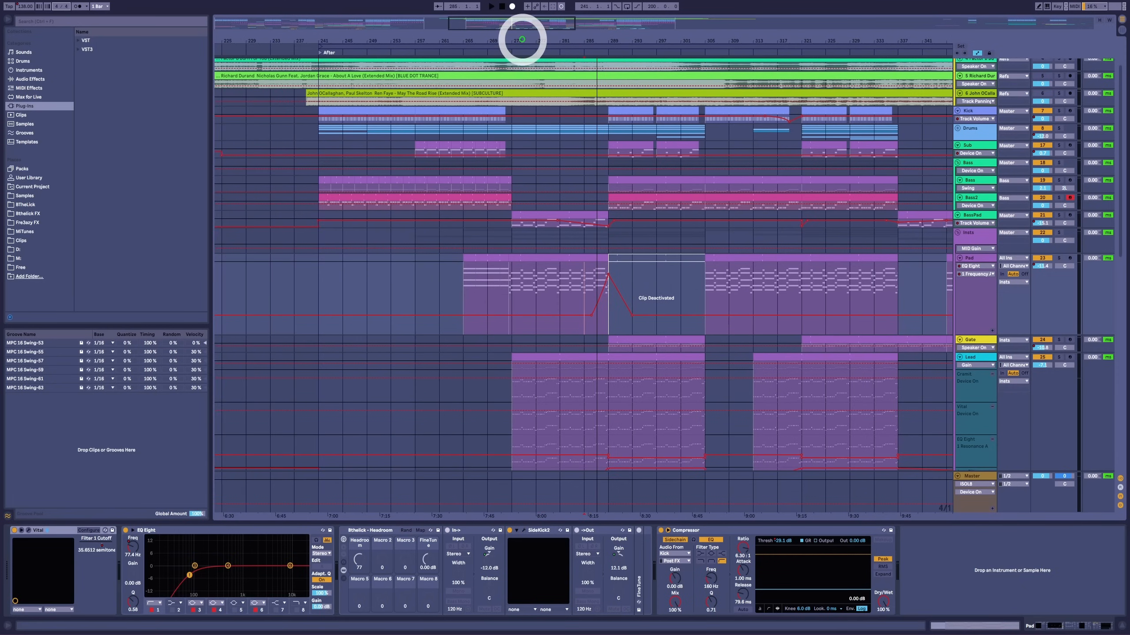
{"action": "left_click_drag", "start_coordinate": [522, 40], "coordinate": [365, 35]}
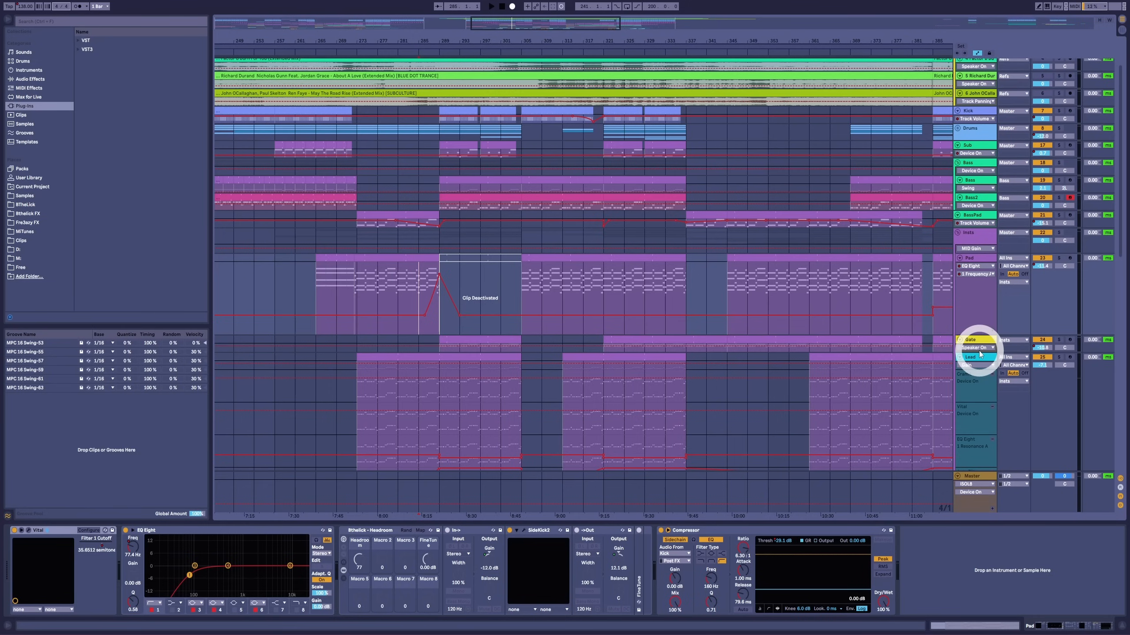
{"action": "left_click_drag", "start_coordinate": [978, 353], "coordinate": [984, 392]}
{"action": "left_click", "coordinate": [1067, 344]}
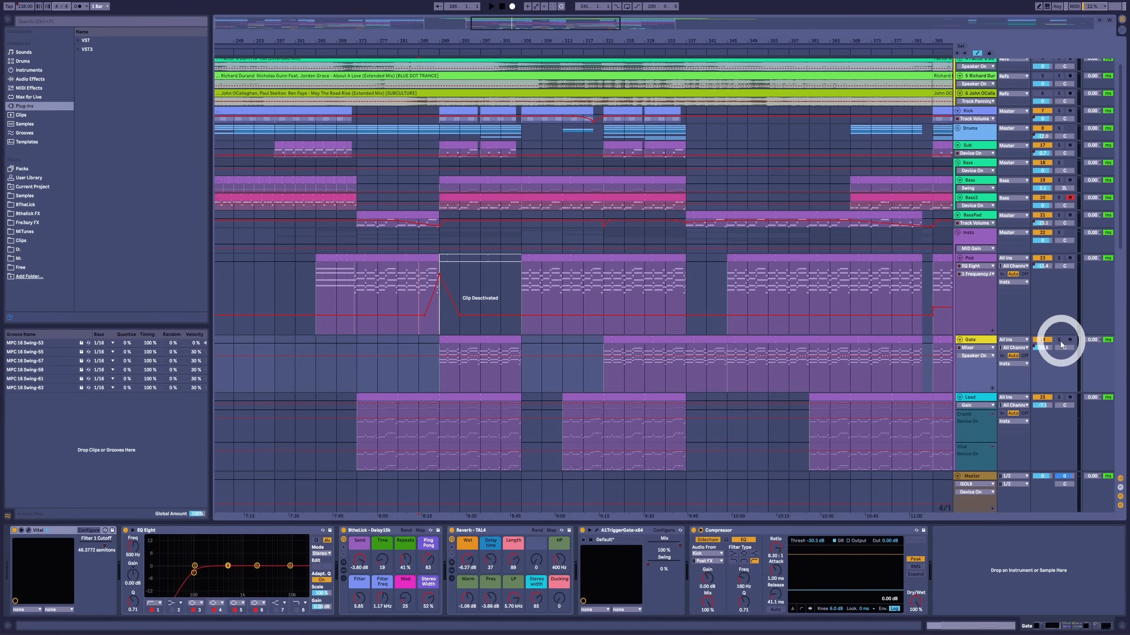
{"action": "left_click", "coordinate": [499, 338]}
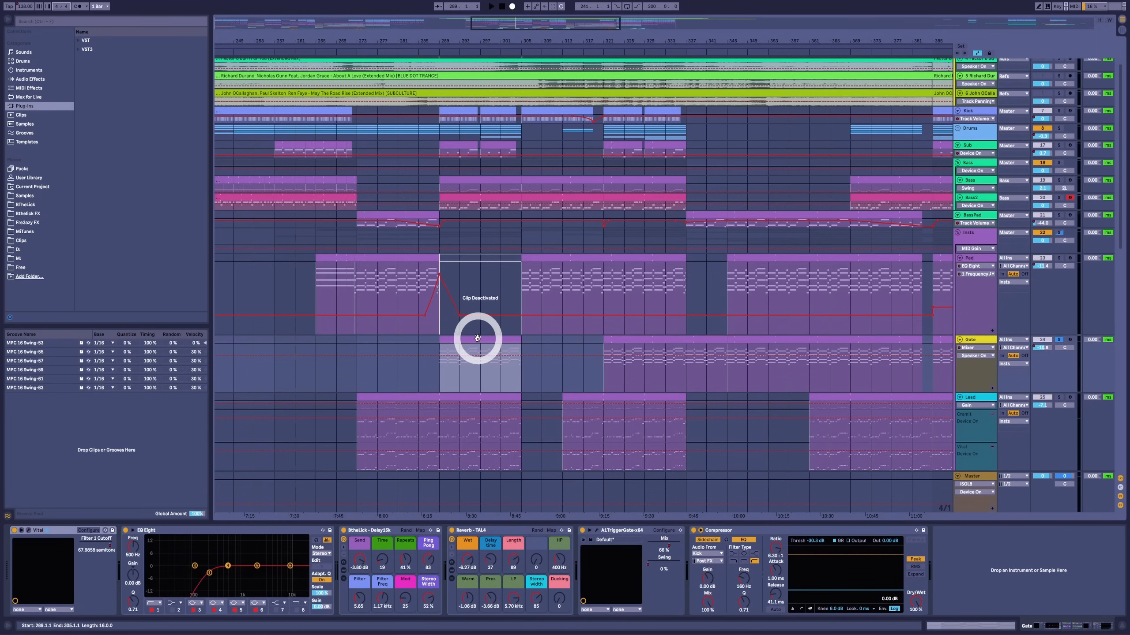
{"action": "key", "text": "space"}
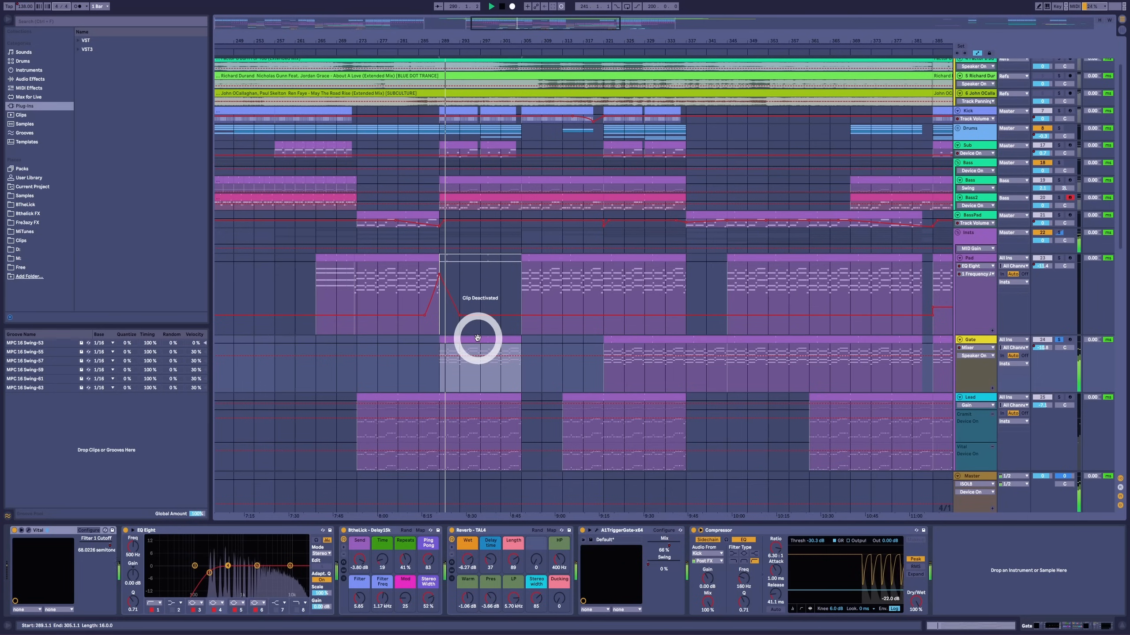
Audition the Gate track's A1TriggerGate with its mix raised to 100 %, close the plug-in, stop playback and unsolo the track.
{"action": "left_click", "coordinate": [597, 531]}
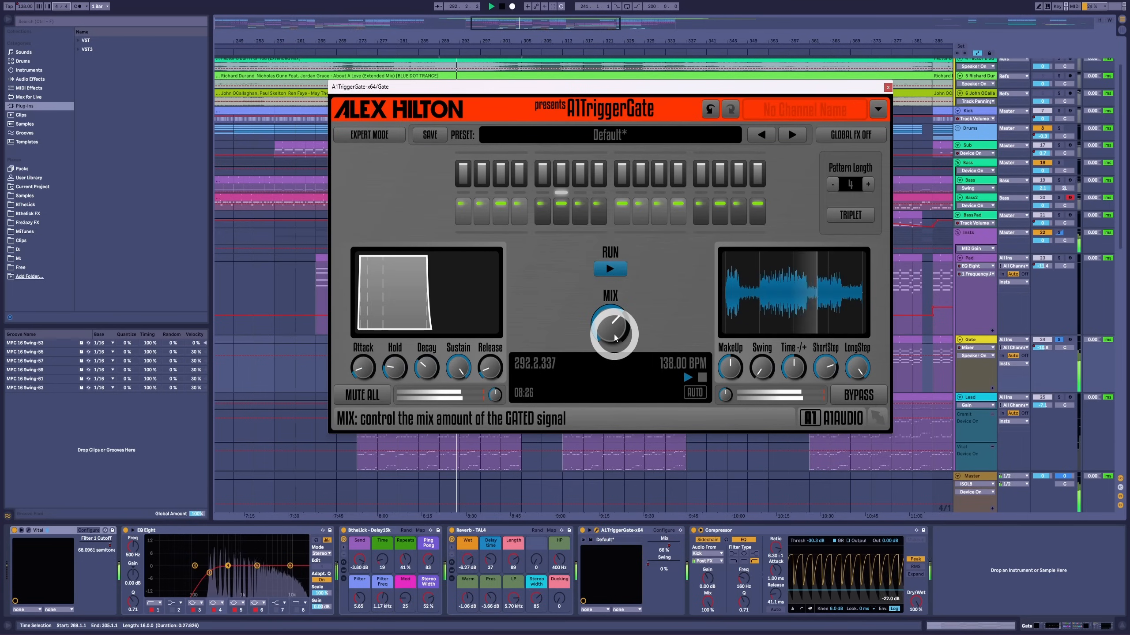
{"action": "left_click_drag", "start_coordinate": [614, 338], "coordinate": [626, 235]}
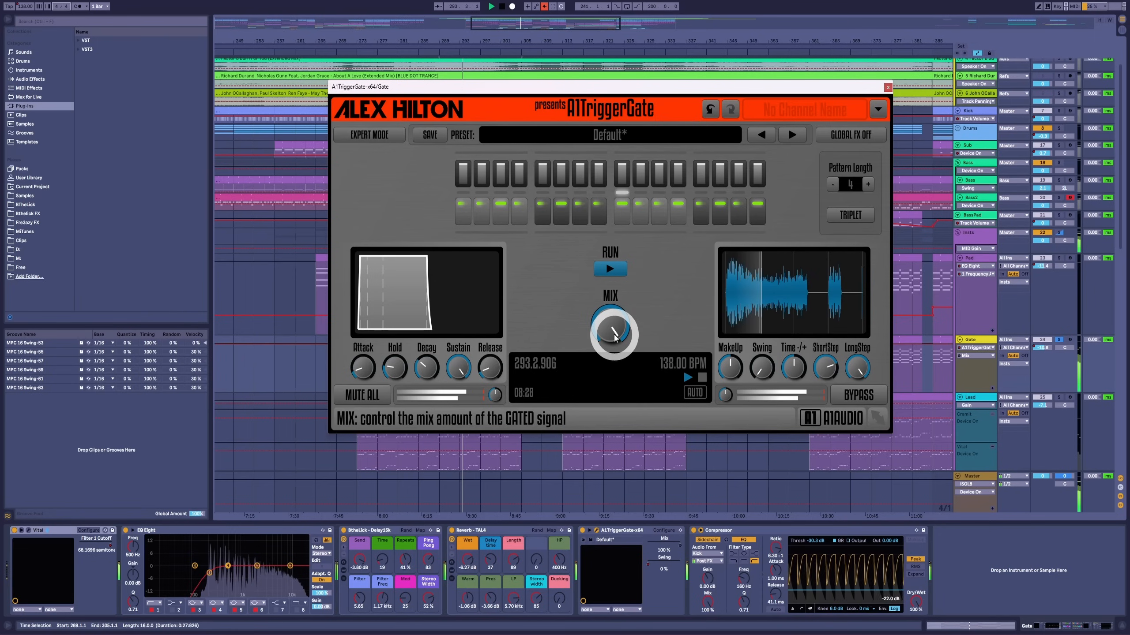
{"action": "left_click", "coordinate": [888, 88]}
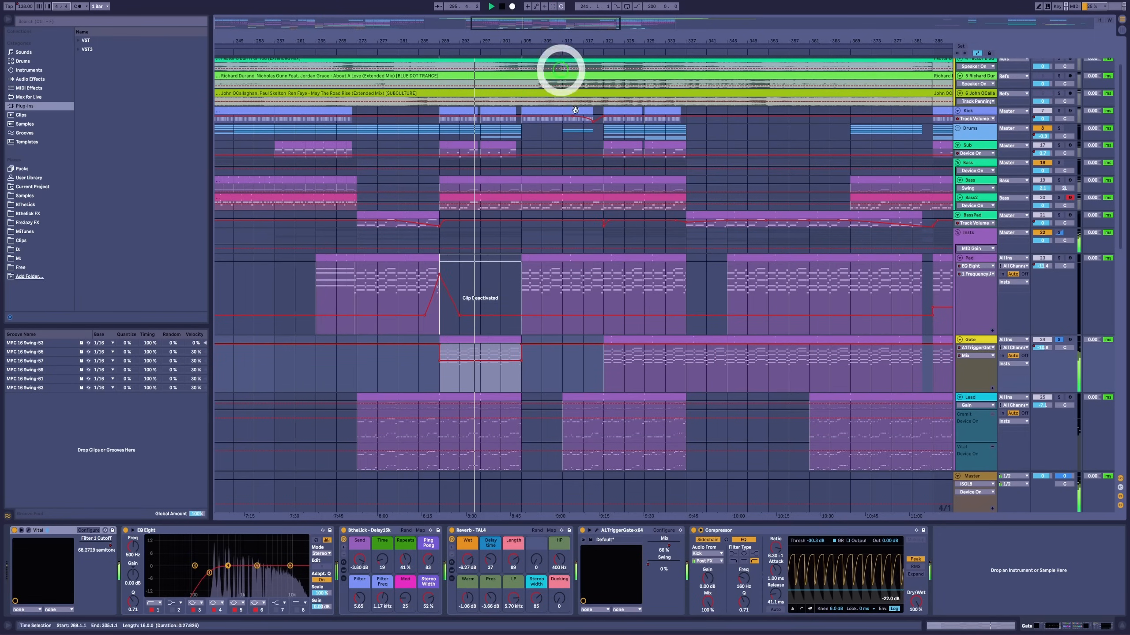
{"action": "key", "text": "space"}
{"action": "left_click", "coordinate": [1061, 339]}
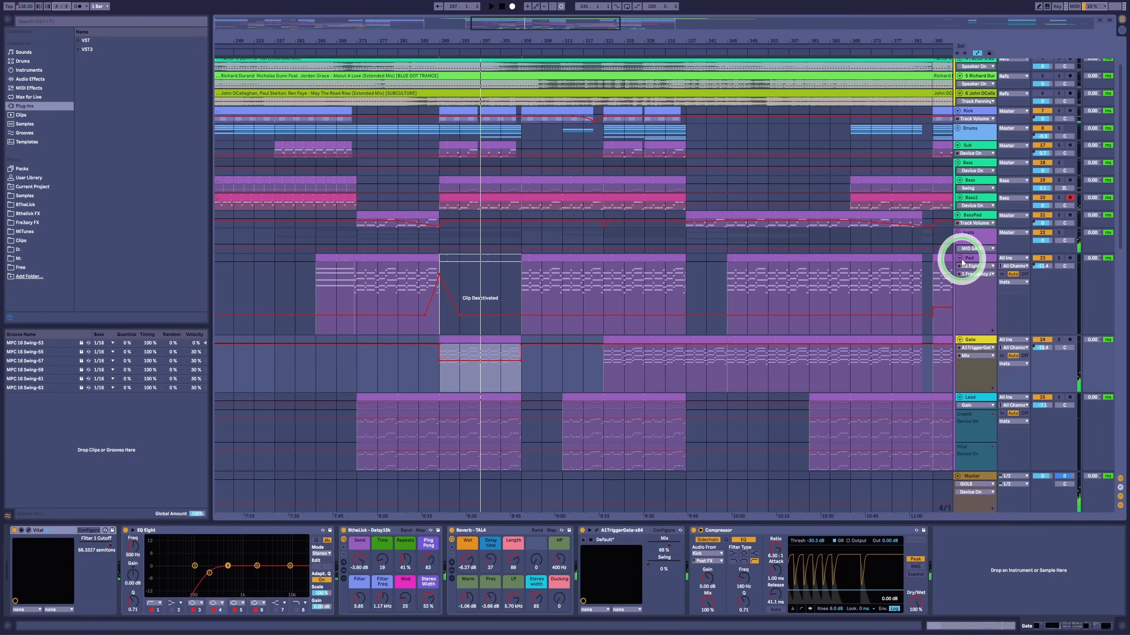
Collapse the Pad track and show the Auto Filter frequency automation on the Lead track.
{"action": "left_click", "coordinate": [960, 259]}
{"action": "left_click", "coordinate": [974, 233]}
{"action": "scroll", "coordinate": [972, 232], "scroll_direction": "up", "scroll_amount": 2}
{"action": "left_click", "coordinate": [817, 394]}
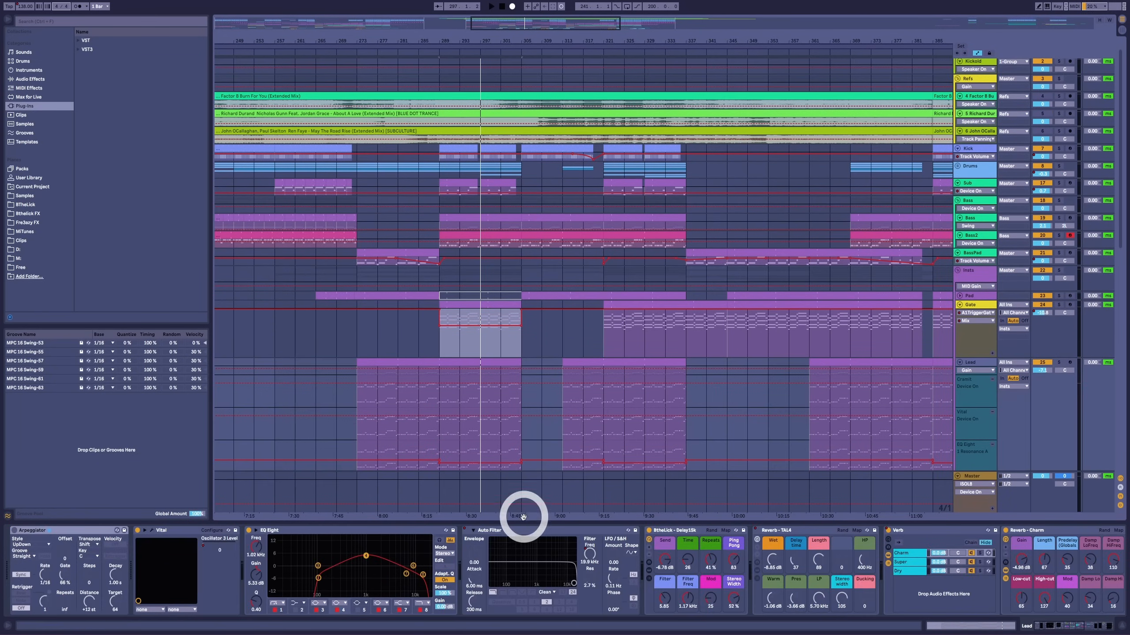
{"action": "left_click", "coordinate": [589, 552]}
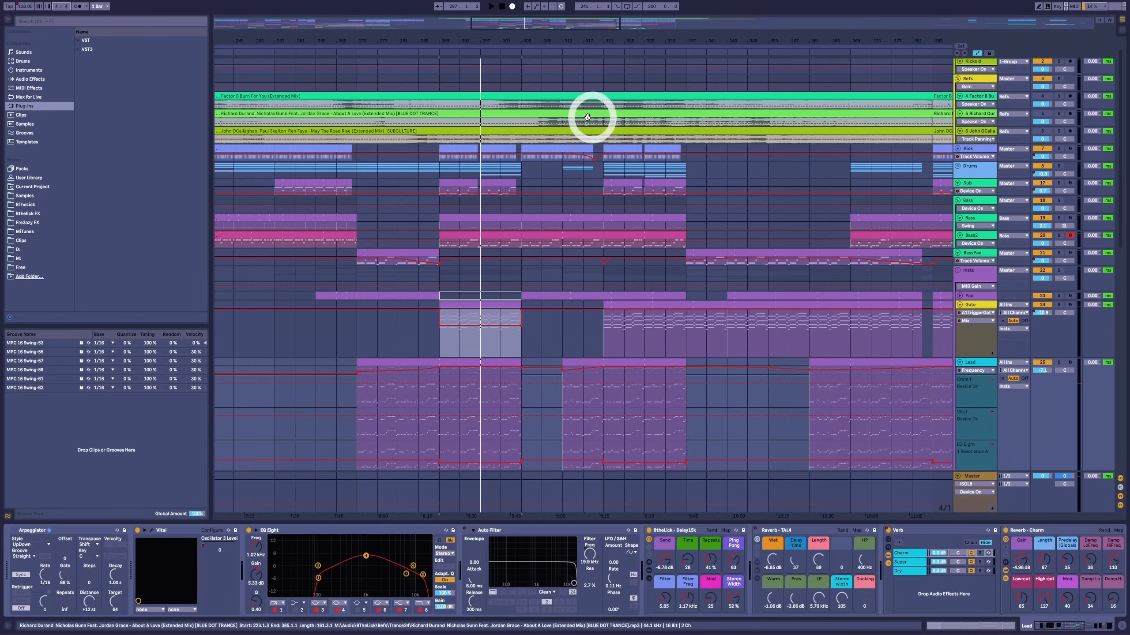
Locate the Before version and enlarge the Lead track to examine its filter frequency automation from bar 33.
{"action": "left_click_drag", "start_coordinate": [519, 44], "coordinate": [348, 73]}
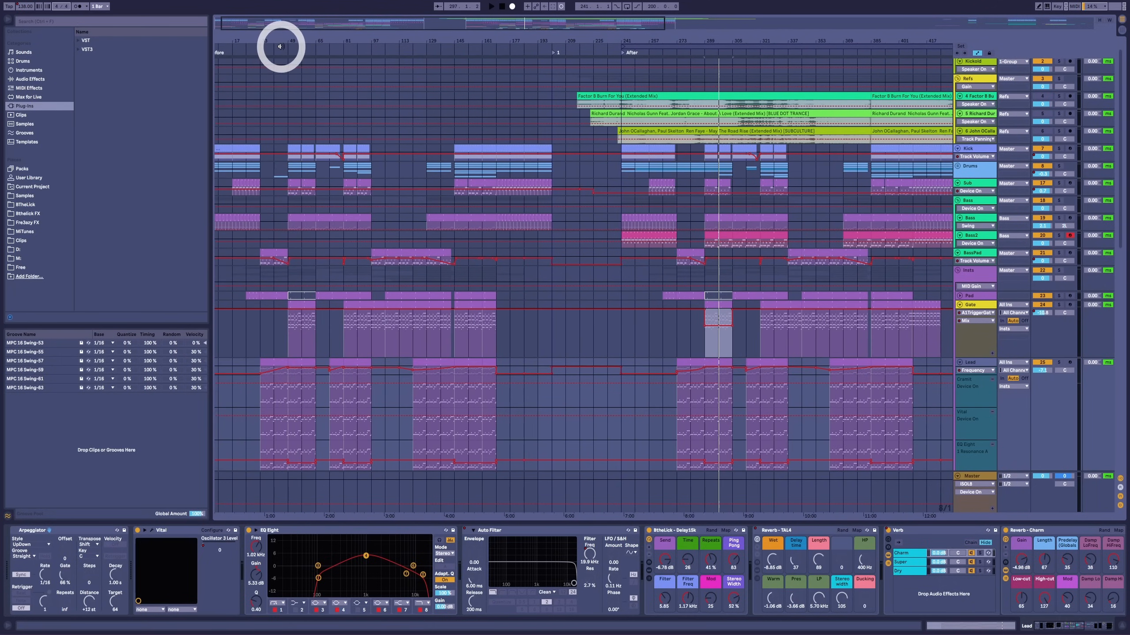
{"action": "left_click_drag", "start_coordinate": [287, 38], "coordinate": [590, 73]}
{"action": "left_click", "coordinate": [977, 379]}
{"action": "left_click_drag", "start_coordinate": [978, 383], "coordinate": [963, 572]}
{"action": "scroll", "coordinate": [552, 378], "scroll_direction": "down", "scroll_amount": 3}
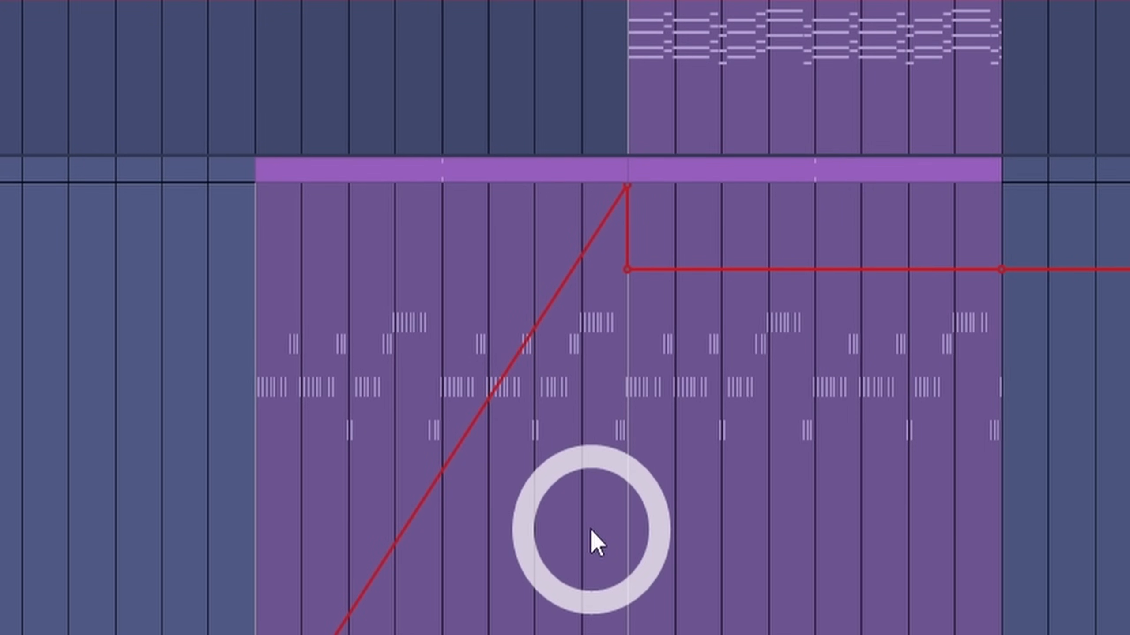
Play the Before version from bar 45 to hear the Lead's filter sweep lead into bar 49.
{"action": "left_click", "coordinate": [550, 419]}
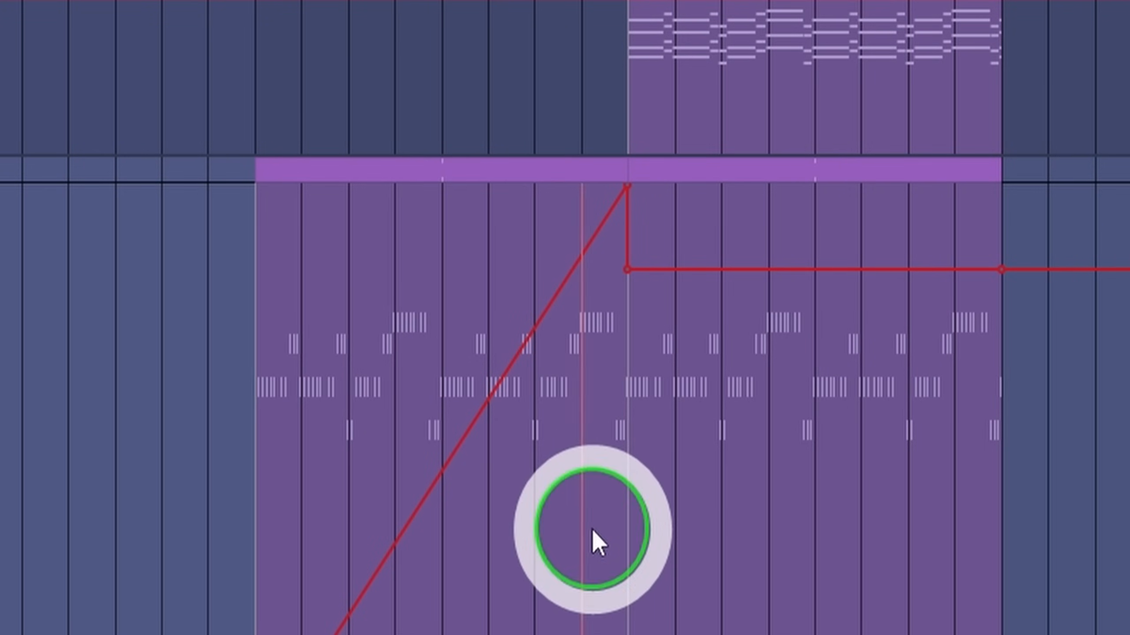
{"action": "mouse_move", "coordinate": [627, 187]}
{"action": "left_mouse_down"}
{"action": "mouse_move", "coordinate": [613, 222]}
{"action": "mouse_move", "coordinate": [637, 195]}
{"action": "mouse_move", "coordinate": [628, 186]}
{"action": "left_mouse_up"}
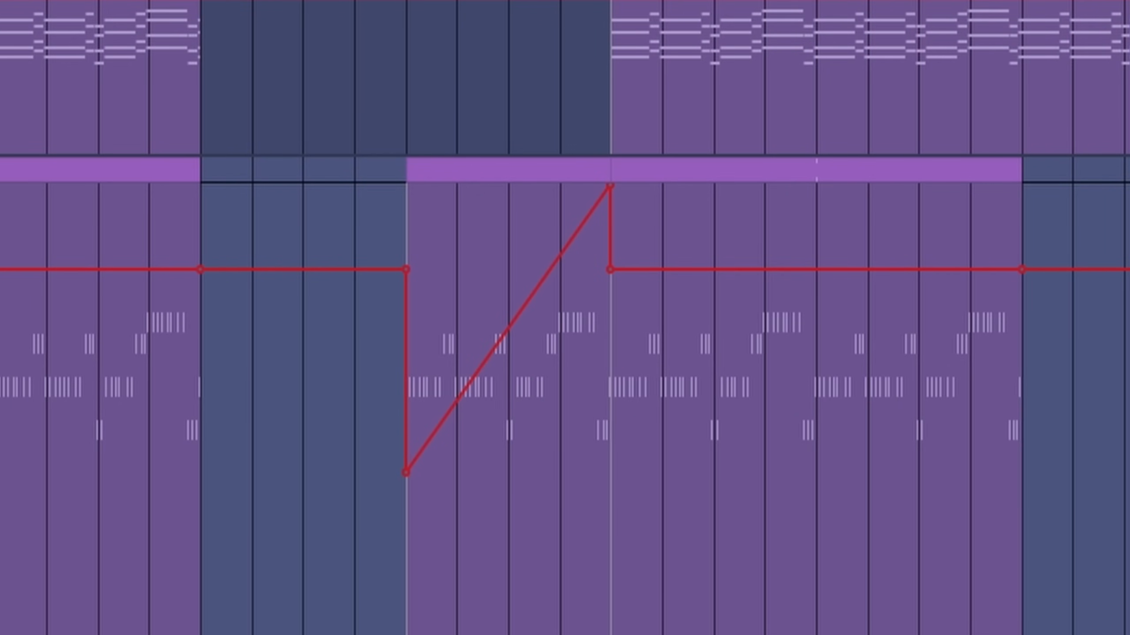
{"action": "key", "text": "space"}
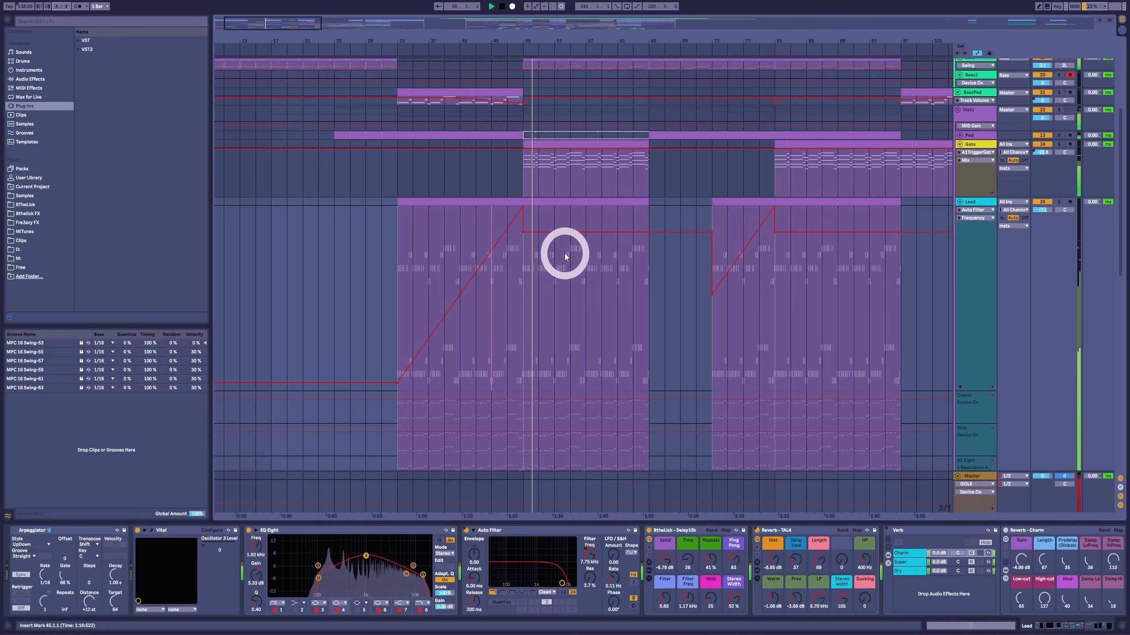
Try raising the Lead's filter frequency automation to its peak level across bars 49 to 65, and undo the change.
{"action": "left_click", "coordinate": [587, 243], "text": "shift"}
{"action": "left_click_drag", "start_coordinate": [589, 232], "coordinate": [589, 207]}
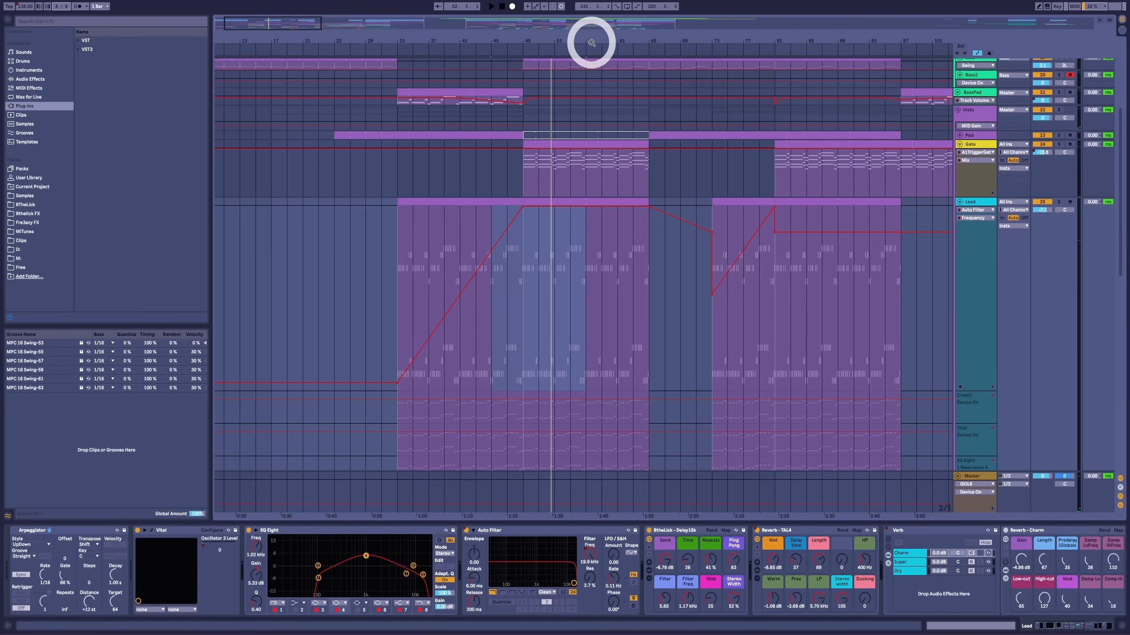
{"action": "left_click_drag", "start_coordinate": [593, 39], "coordinate": [593, 40]}
{"action": "key", "text": "ctrl+z"}
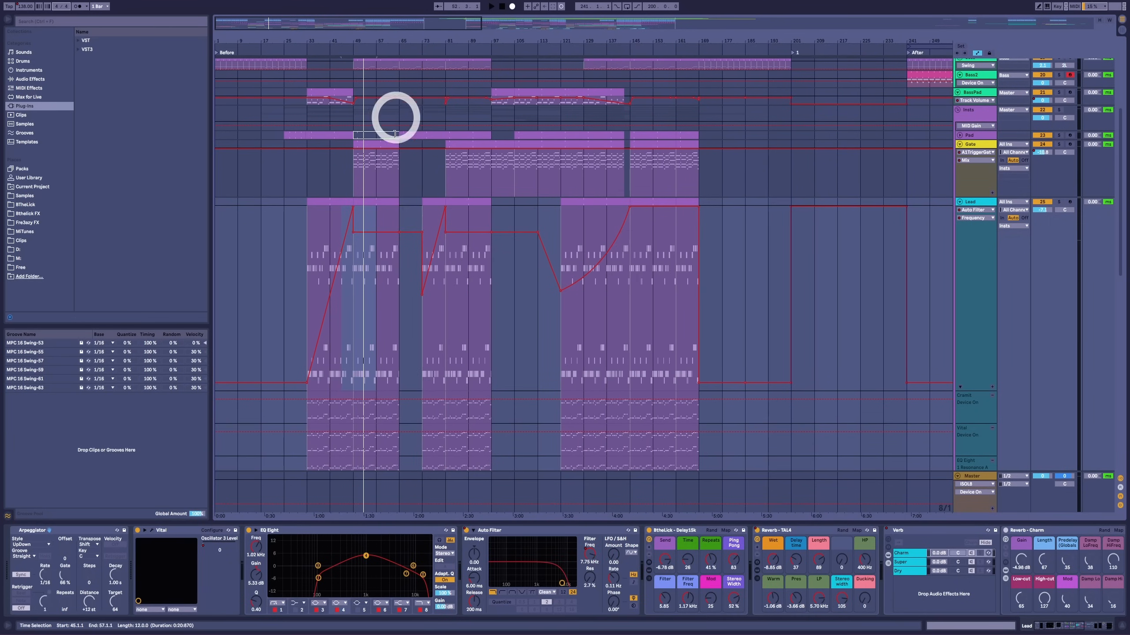
Unfold and enlarge the Drums group in the After version and highlight bars 289 to 305.
{"action": "scroll", "coordinate": [546, 285], "scroll_direction": "up", "scroll_amount": 8}
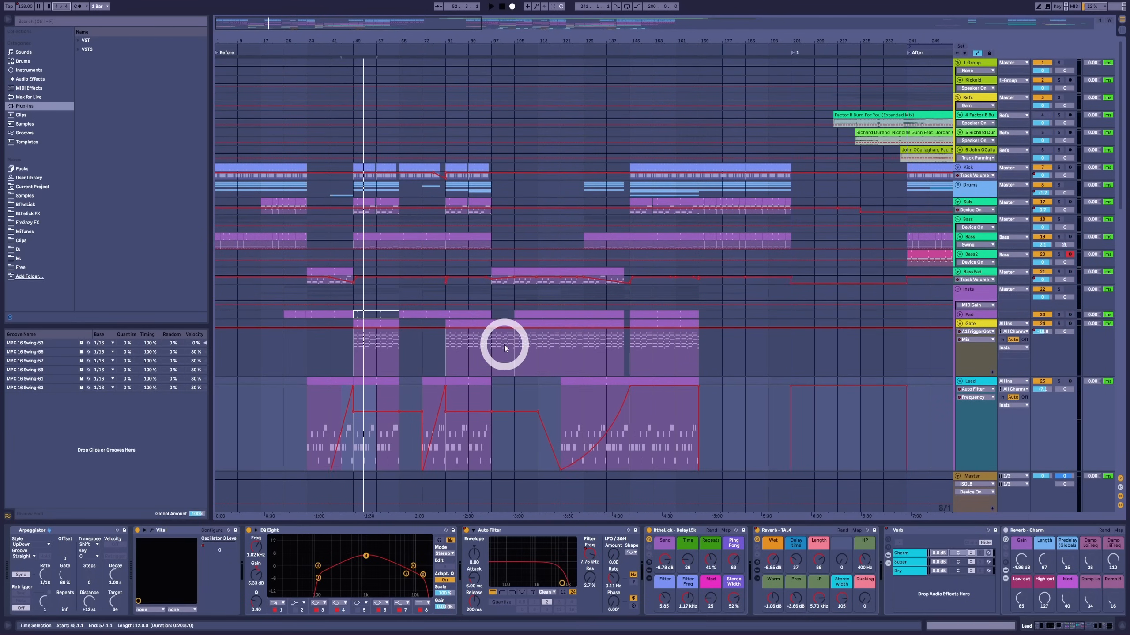
{"action": "left_click", "coordinate": [601, 23]}
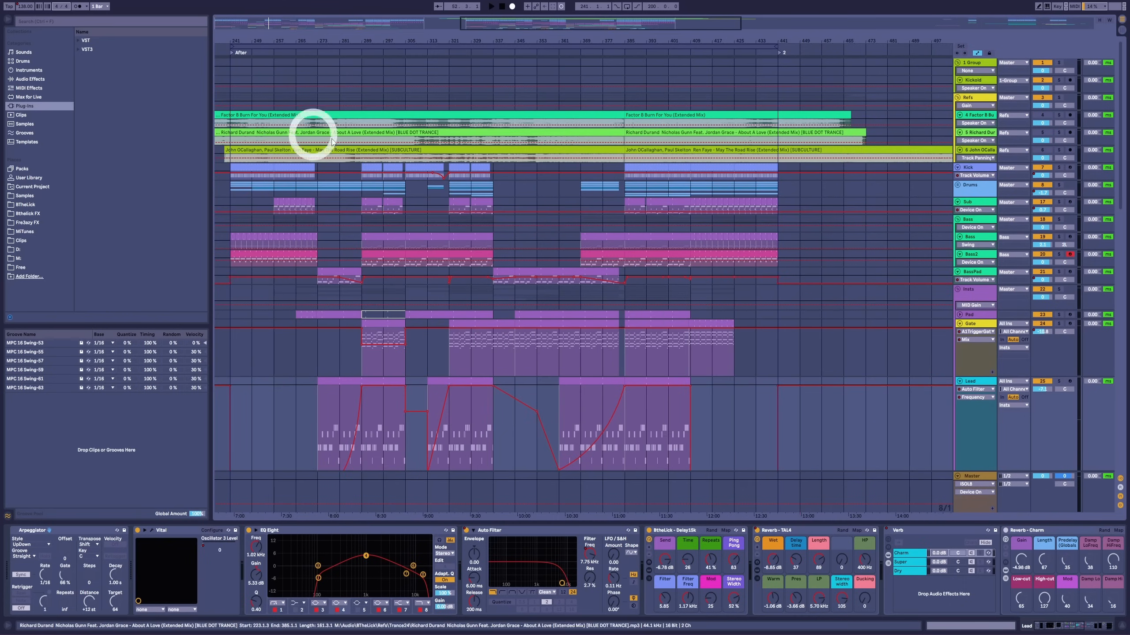
{"action": "left_click", "coordinate": [973, 199]}
{"action": "left_click_drag", "start_coordinate": [972, 198], "coordinate": [980, 261]}
{"action": "left_click", "coordinate": [374, 179]}
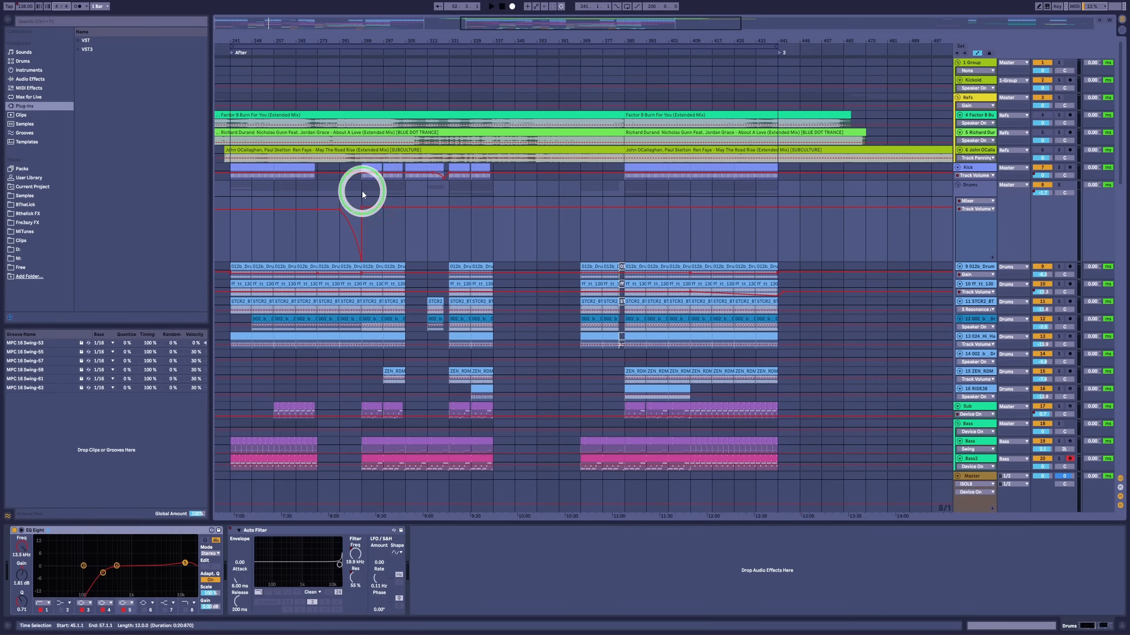
{"action": "left_click_drag", "start_coordinate": [363, 192], "coordinate": [407, 191]}
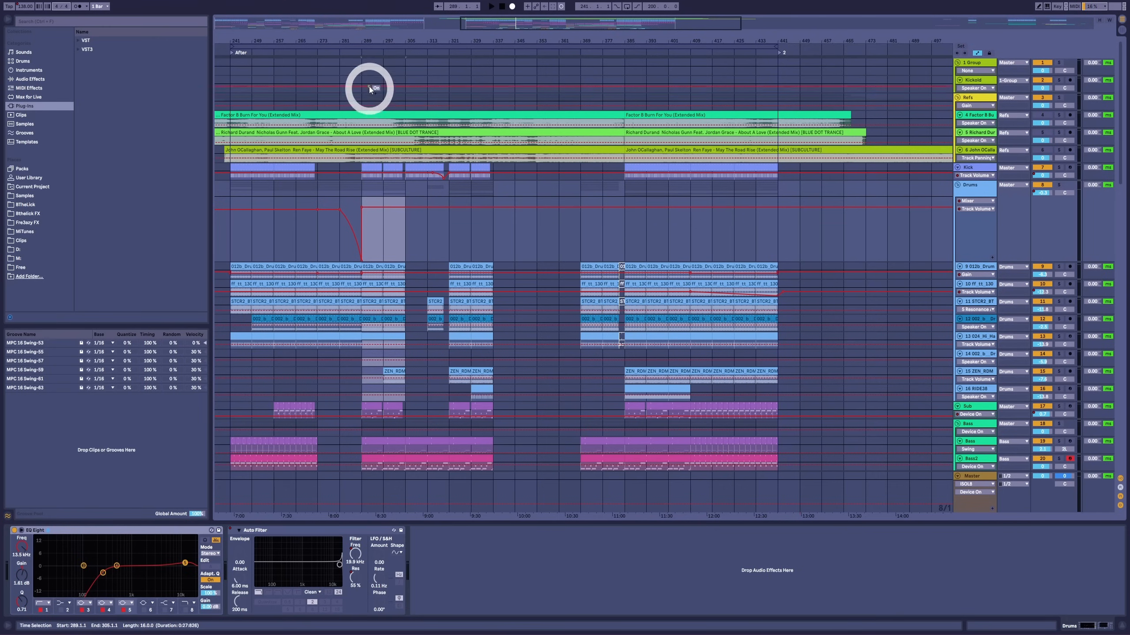
{"action": "left_click_drag", "start_coordinate": [369, 33], "coordinate": [353, 232]}
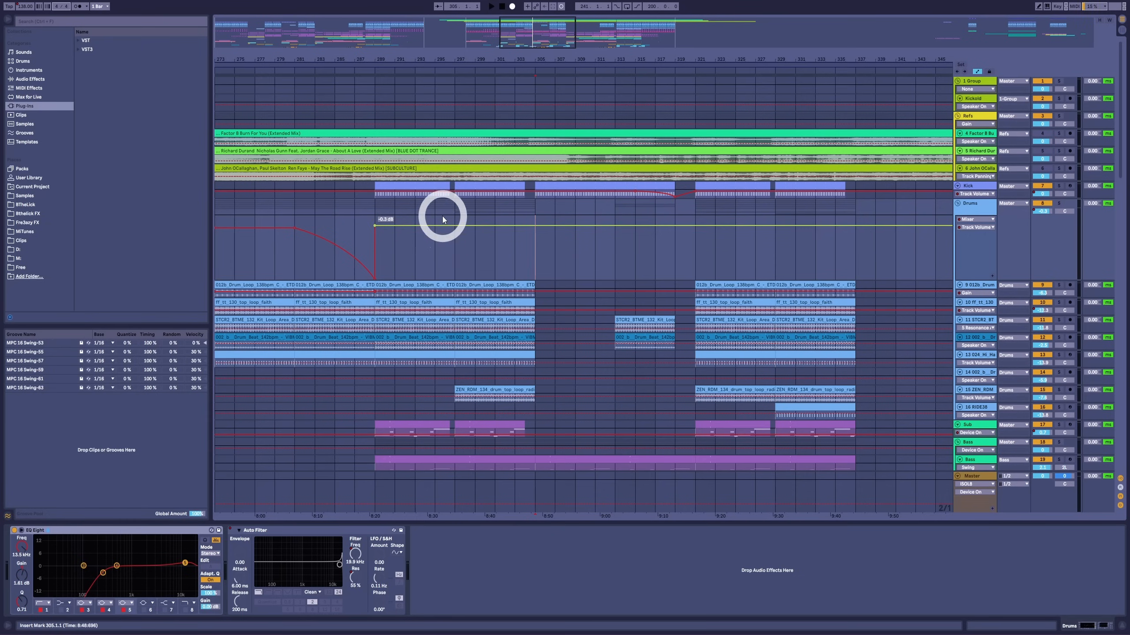
{"action": "left_click_drag", "start_coordinate": [427, 53], "coordinate": [427, 51]}
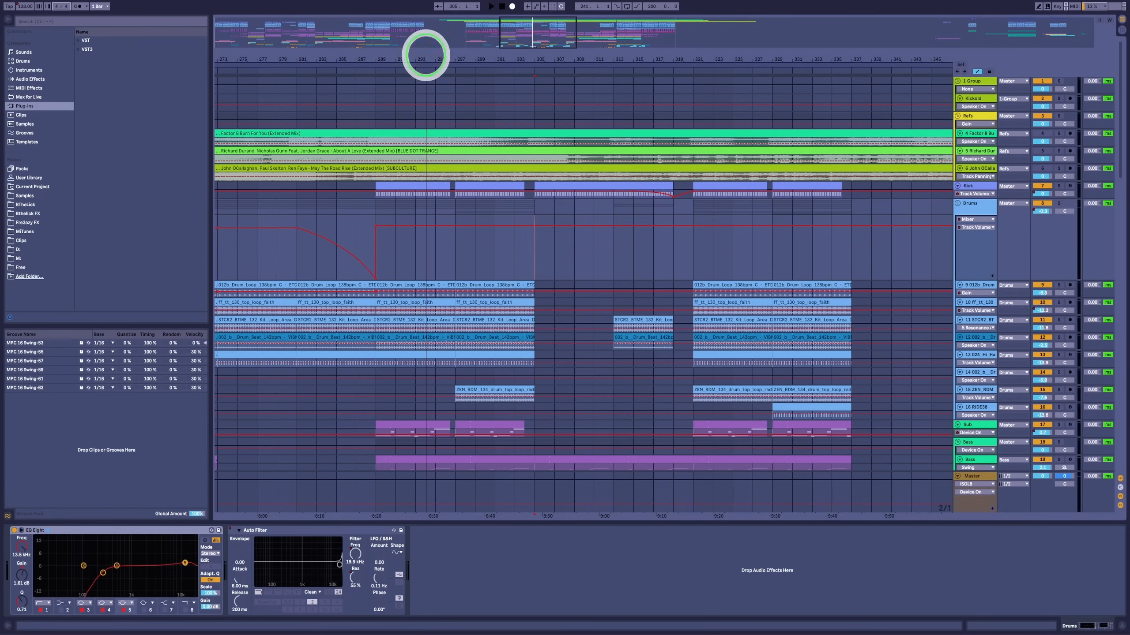
Solo the 12-002_b drum beat track, play its clip from bar 289, and unsolo it after listening.
{"action": "left_click", "coordinate": [984, 342]}
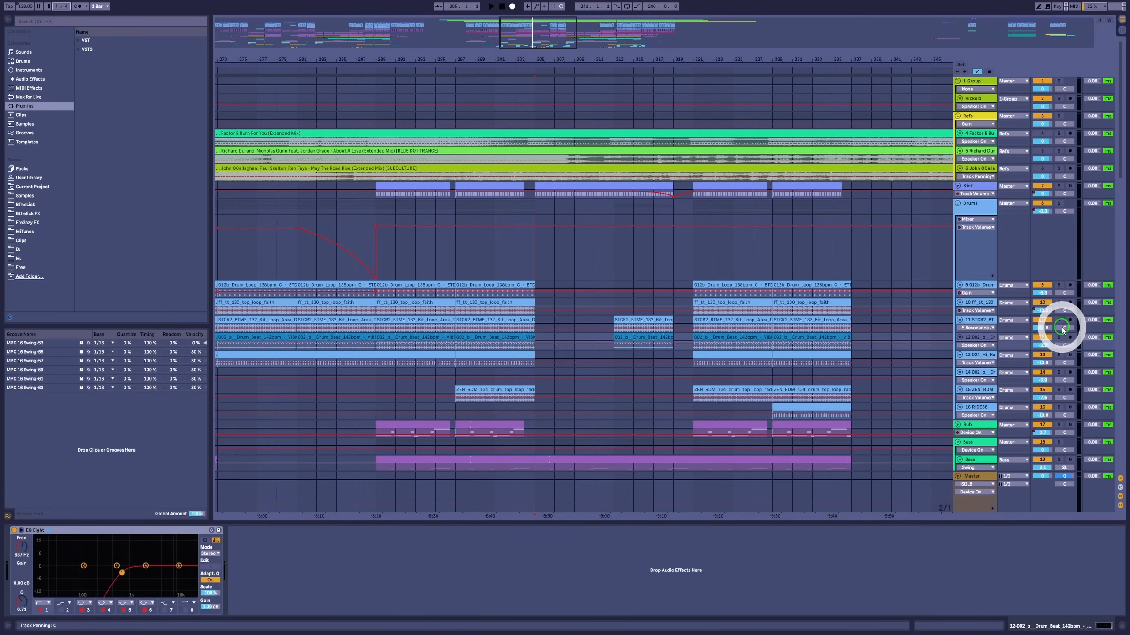
{"action": "left_click", "coordinate": [1059, 339]}
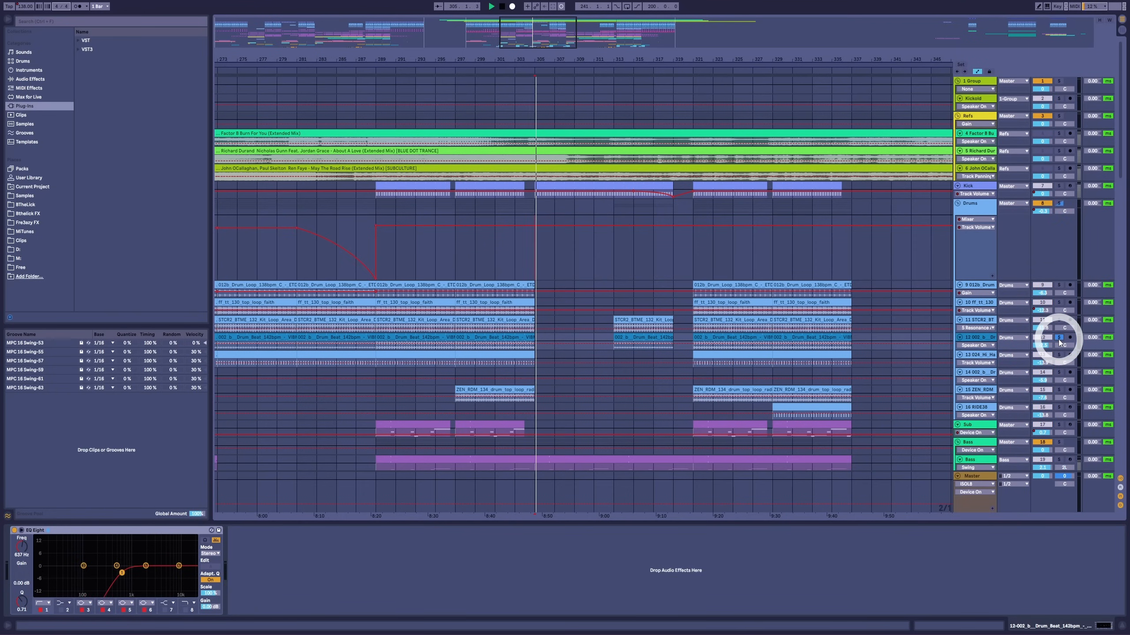
{"action": "left_click", "coordinate": [423, 336]}
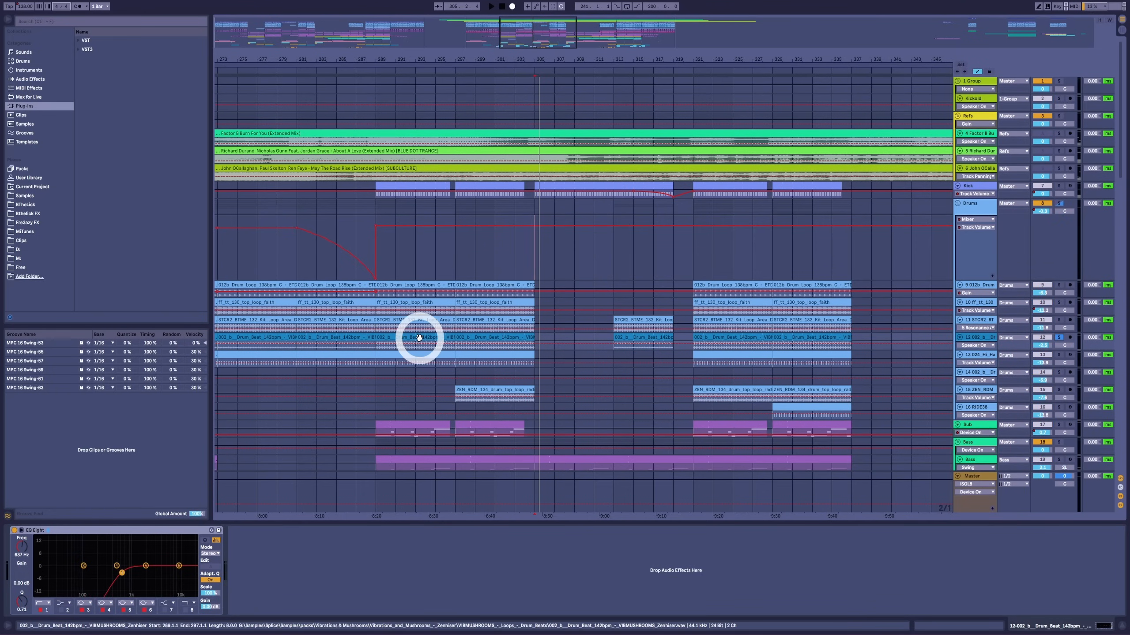
{"action": "key", "text": "space"}
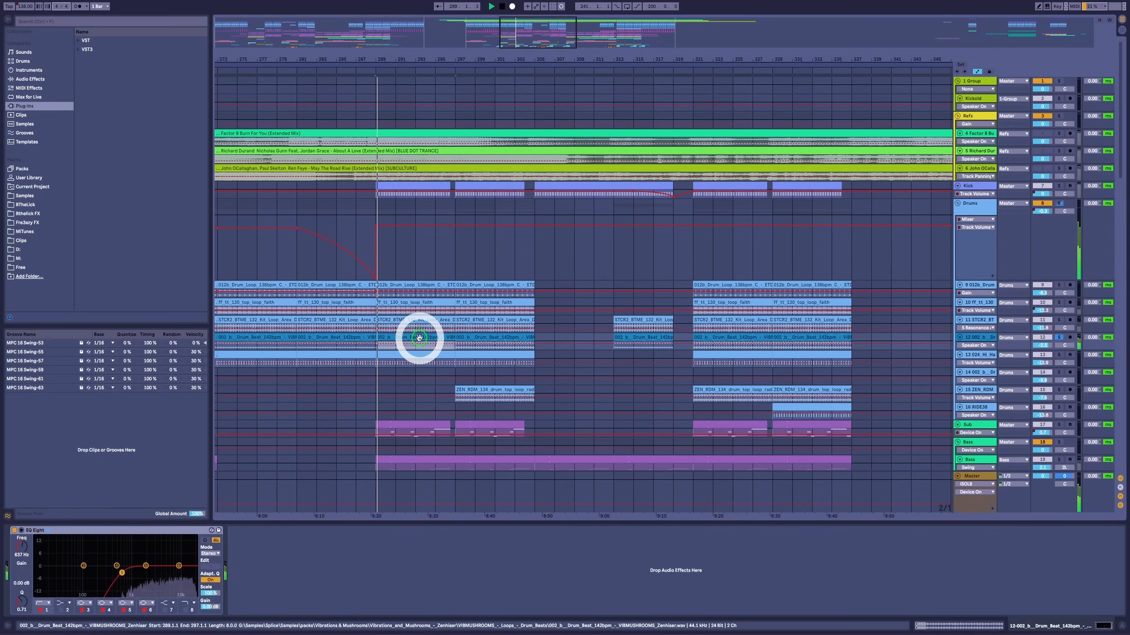
{"action": "left_click", "coordinate": [1059, 336]}
{"action": "key", "text": "space"}
Enlarge the 9-012b drum loop track and play its clip from bar 289 with the Drums group soloed.
{"action": "left_click", "coordinate": [381, 206]}
{"action": "left_click", "coordinate": [399, 347]}
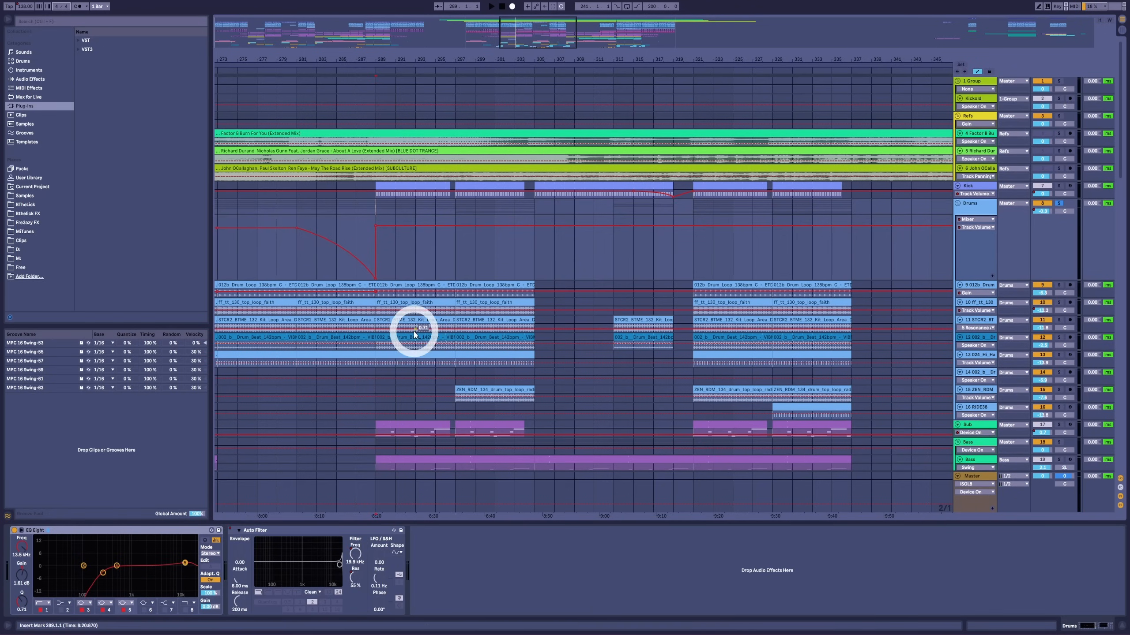
{"action": "left_click", "coordinate": [395, 305]}
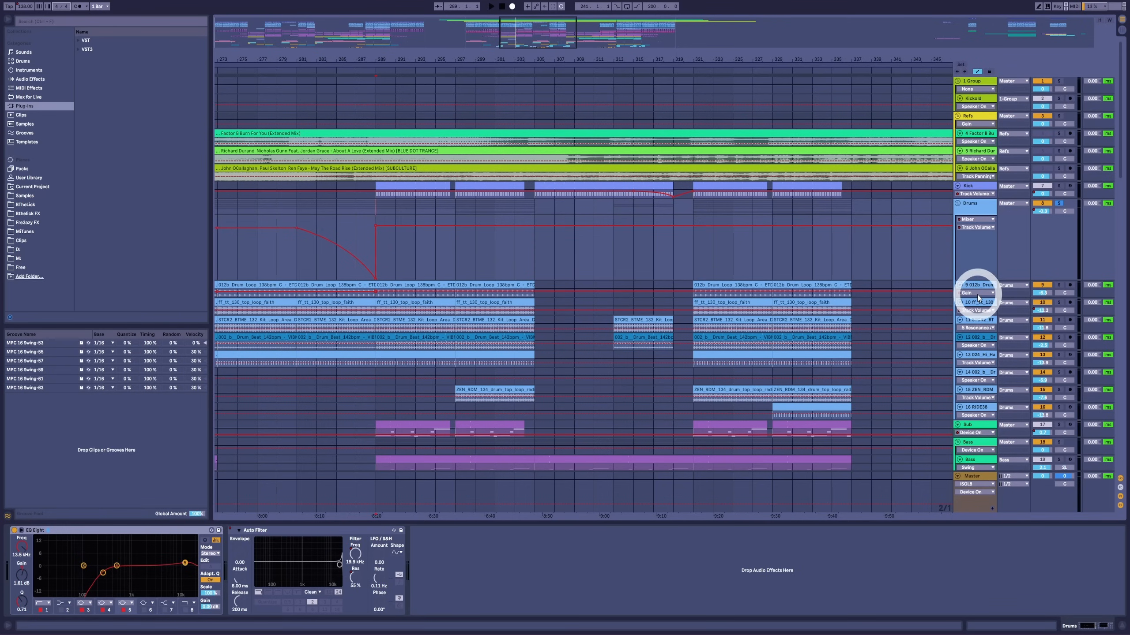
{"action": "left_click_drag", "start_coordinate": [978, 297], "coordinate": [975, 351]}
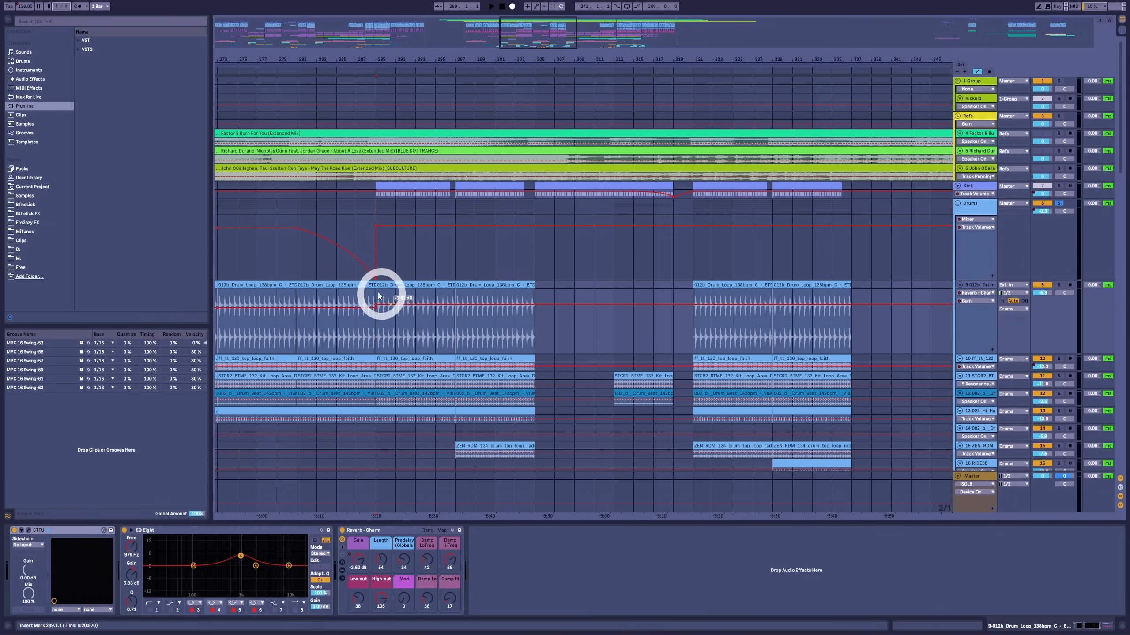
{"action": "left_click", "coordinate": [390, 281]}
{"action": "key", "text": "space"}
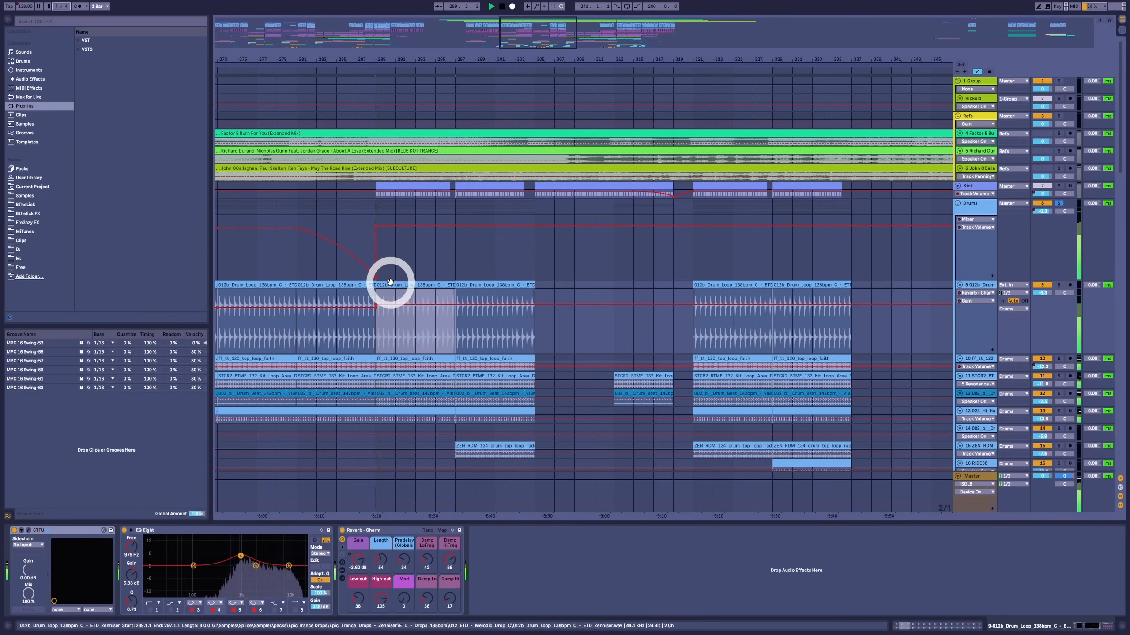
Compare the 012b drum loop with Reverb - Charm bypassed and enabled, stop playback and unsolo the Drums group.
{"action": "left_click", "coordinate": [343, 530]}
{"action": "left_click", "coordinate": [342, 530]}
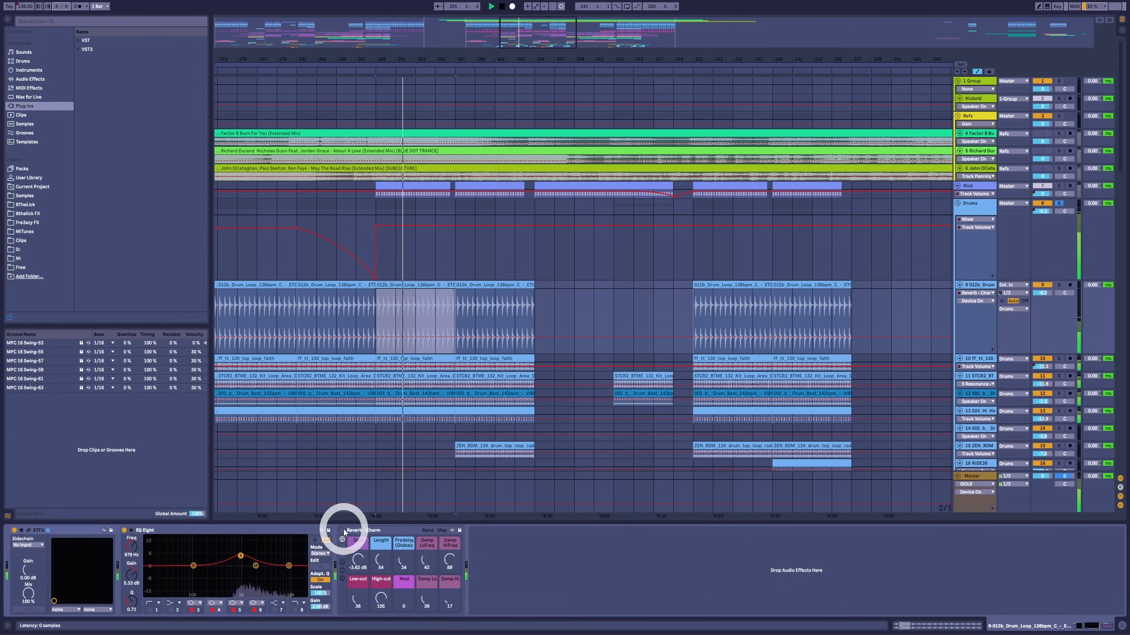
{"action": "left_click", "coordinate": [661, 499]}
{"action": "key", "text": "space"}
{"action": "left_click", "coordinate": [1059, 205]}
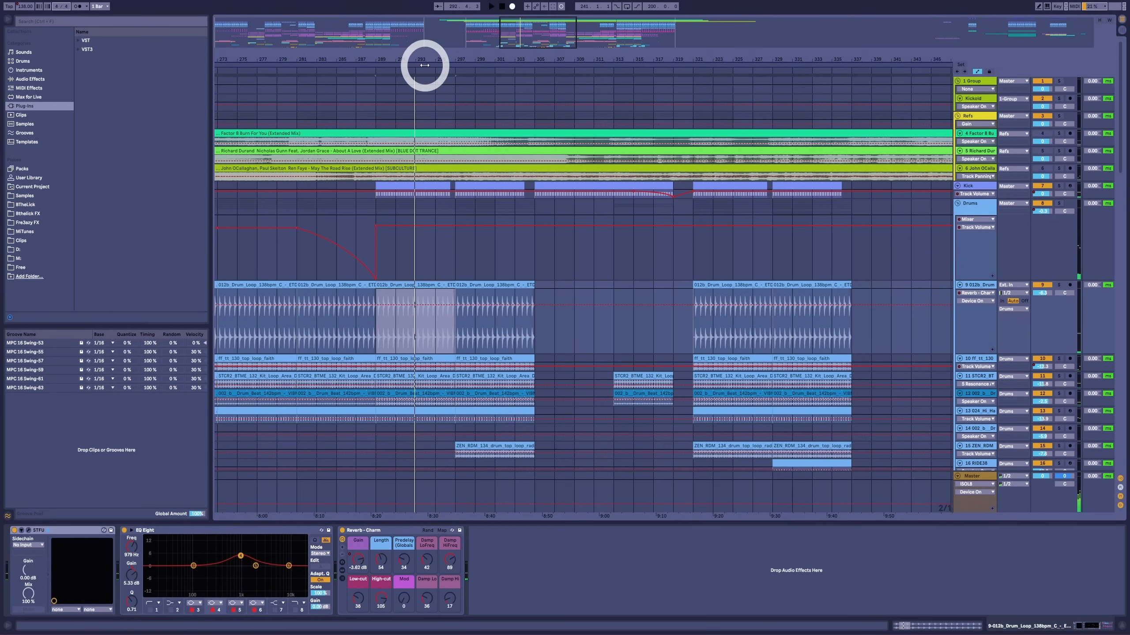
Play the full After mix from bar 289 while toggling Reverb - Charm on the 012b drum loop track.
{"action": "left_click_drag", "start_coordinate": [428, 57], "coordinate": [428, 56]}
{"action": "left_click", "coordinate": [404, 207]}
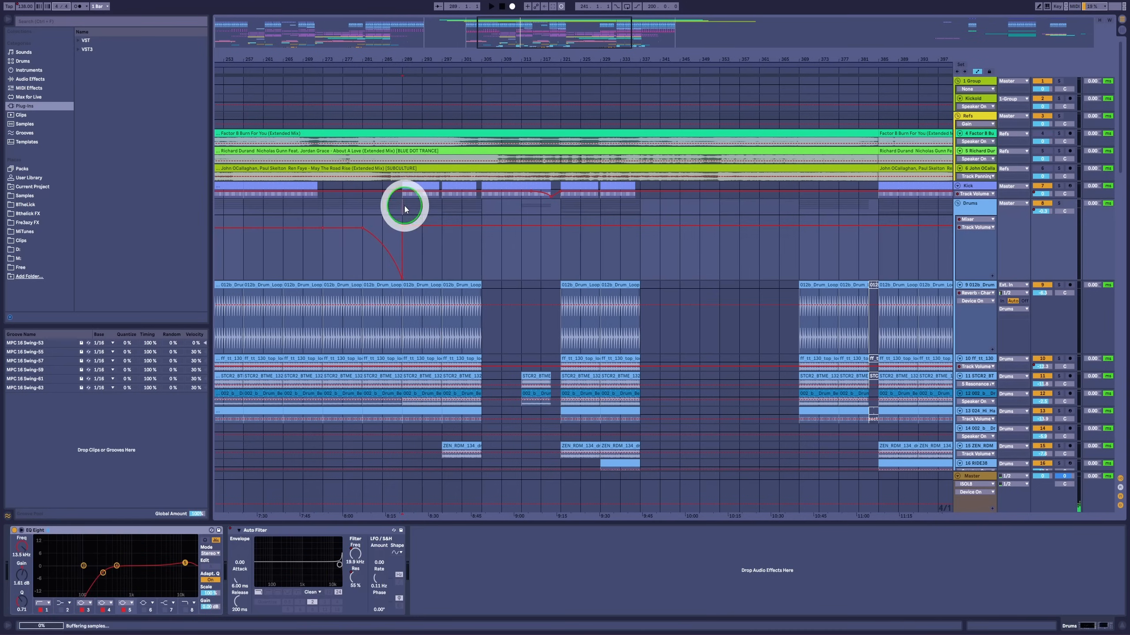
{"action": "left_click", "coordinate": [1028, 310]}
{"action": "left_click", "coordinate": [986, 286]}
{"action": "left_click", "coordinate": [392, 242]}
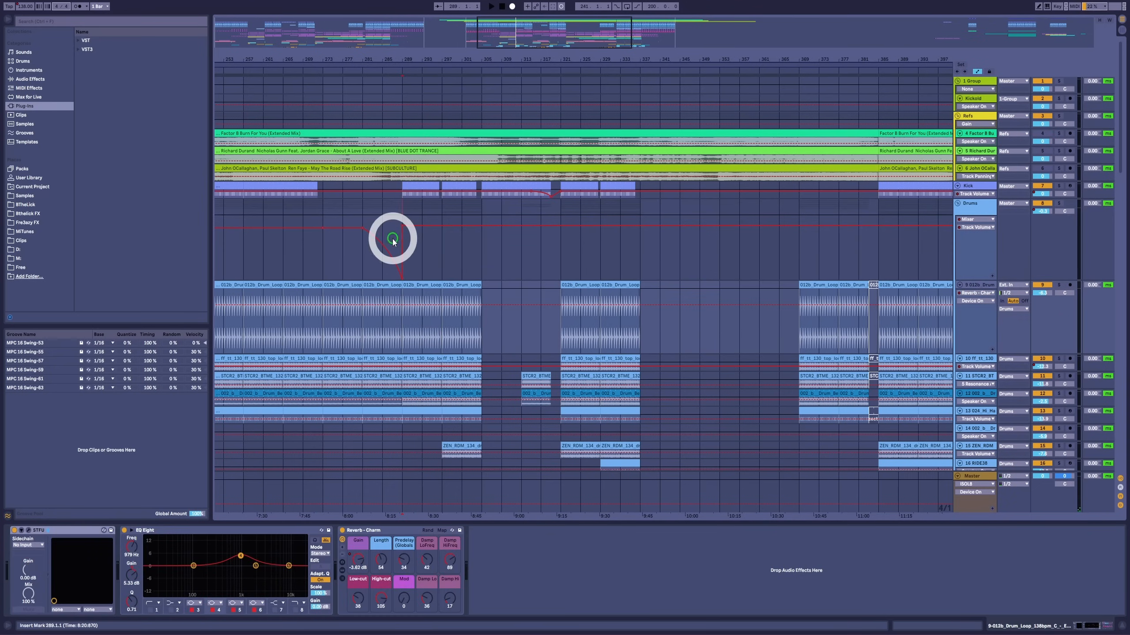
{"action": "key", "text": "space"}
{"action": "left_click", "coordinate": [360, 485]}
{"action": "left_click", "coordinate": [342, 530]}
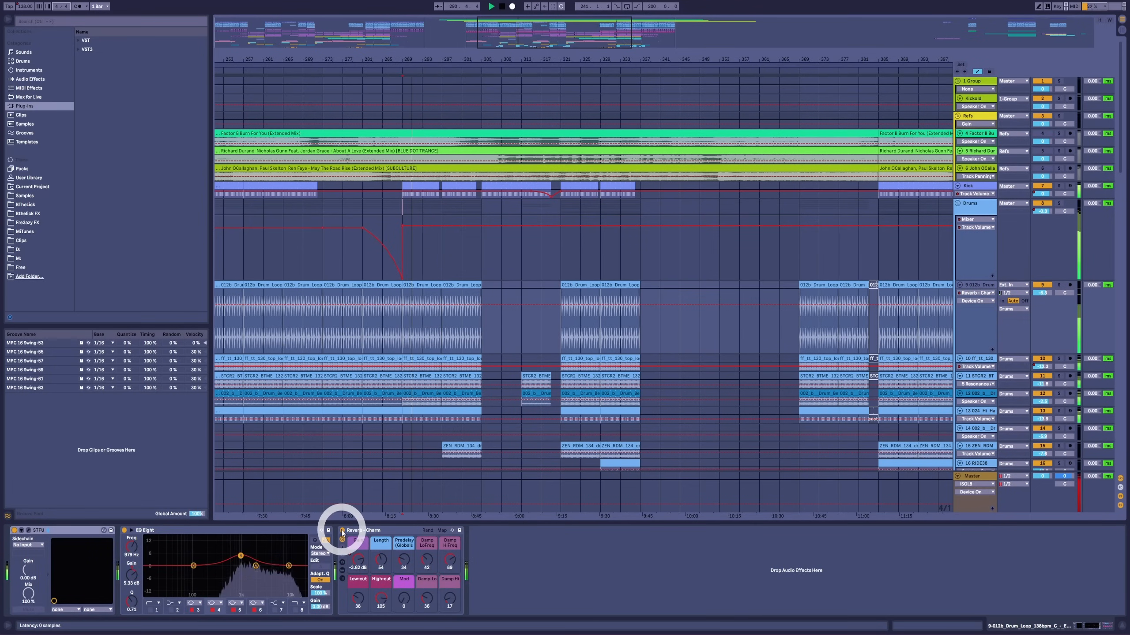
{"action": "left_click", "coordinate": [358, 554]}
{"action": "key", "text": "space"}
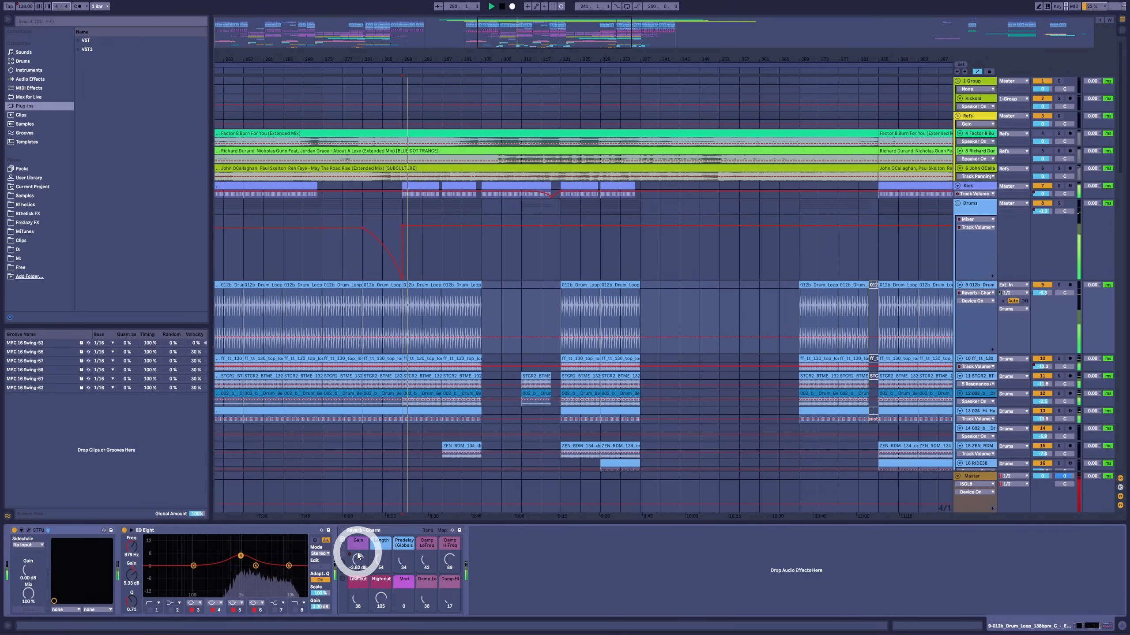
{"action": "left_click", "coordinate": [342, 531]}
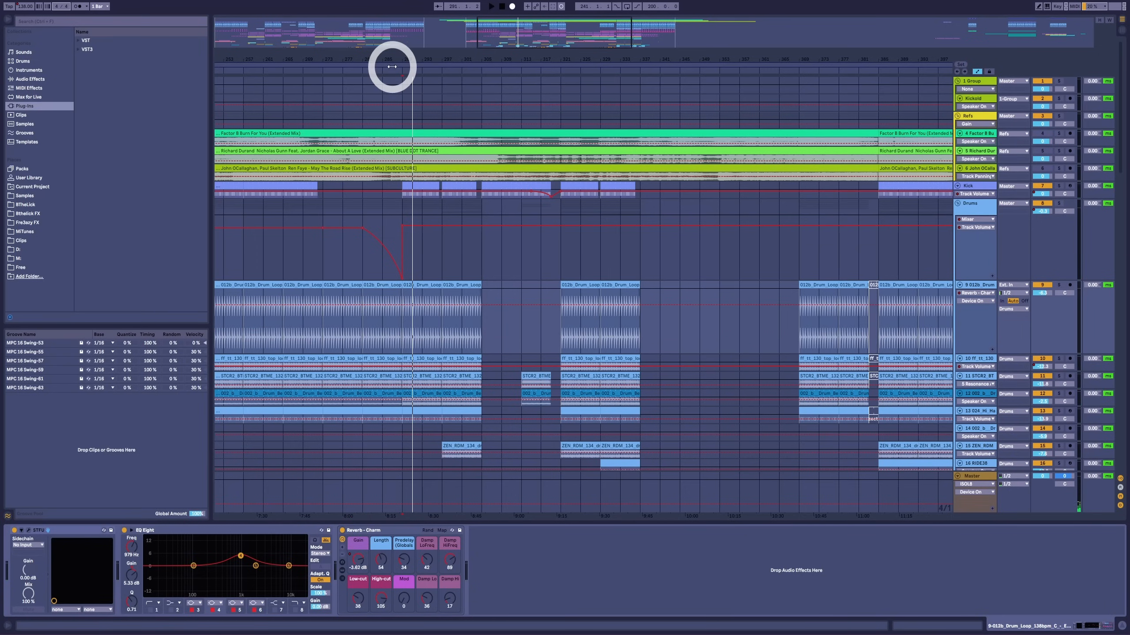
Solo the Drums group and play the After section from bar 289.
{"action": "left_click_drag", "start_coordinate": [407, 57], "coordinate": [407, 56]}
{"action": "left_click_drag", "start_coordinate": [270, 58], "coordinate": [270, 58]}
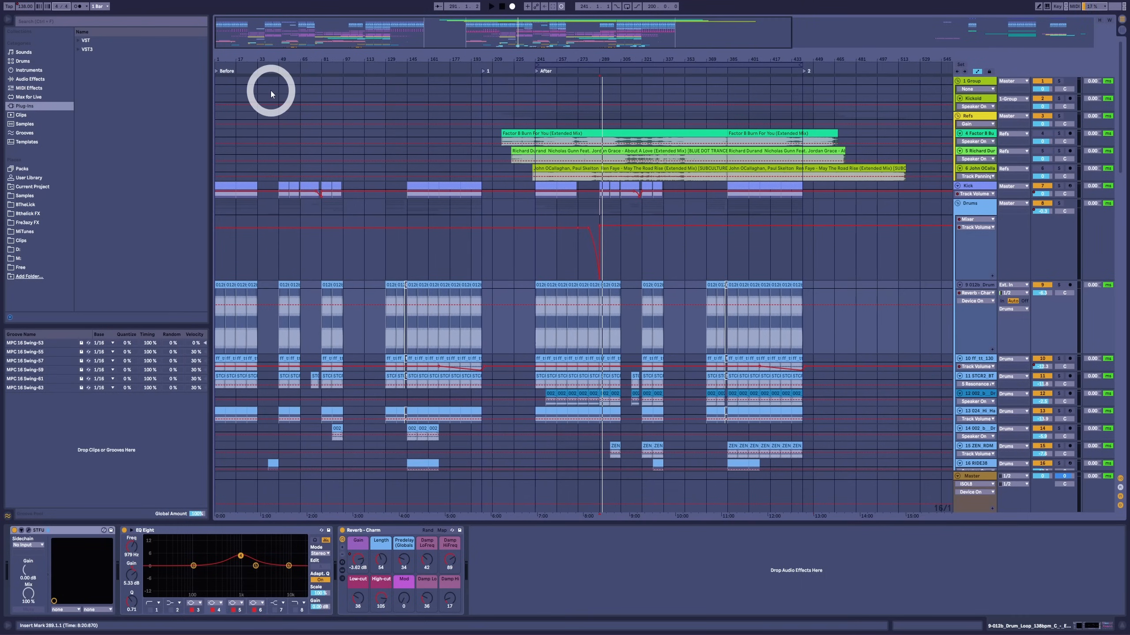
{"action": "left_click", "coordinate": [1060, 205]}
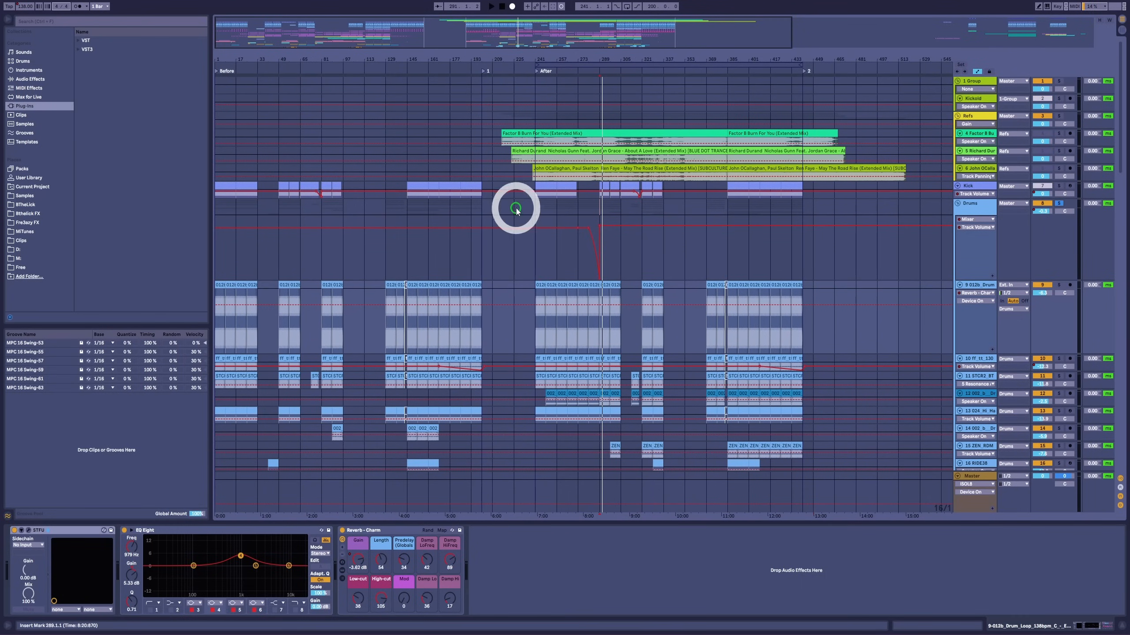
{"action": "left_click", "coordinate": [603, 207]}
{"action": "key", "text": "space"}
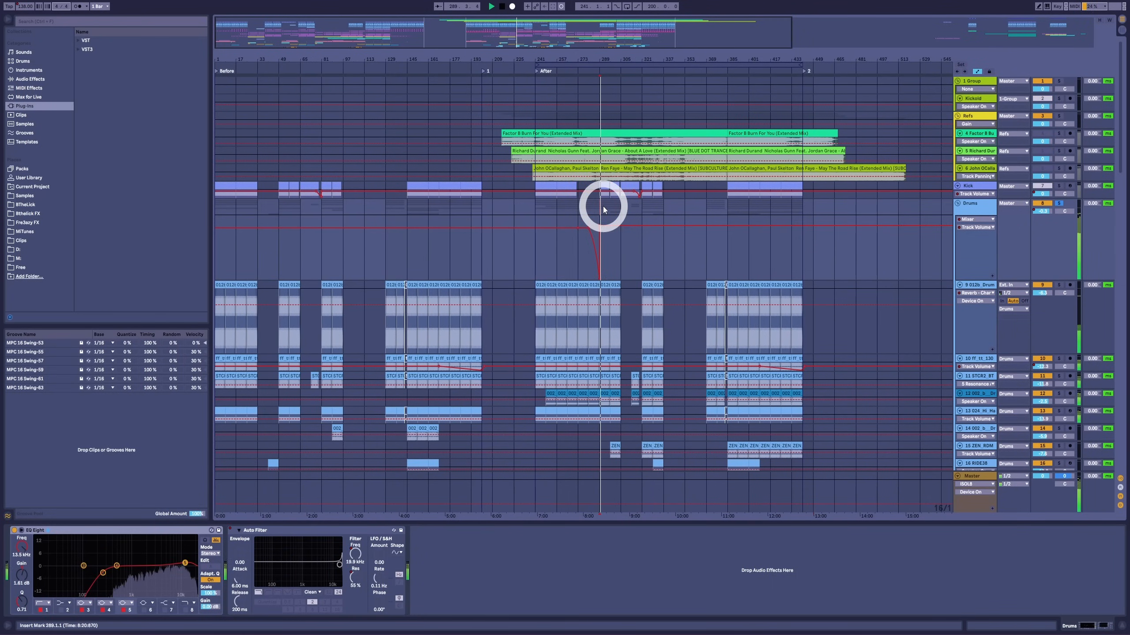
Play the Drums group from bar 49 in the Before section, unsolo it, and compare the mix at bars 289 and 49.
{"action": "left_click", "coordinate": [282, 206]}
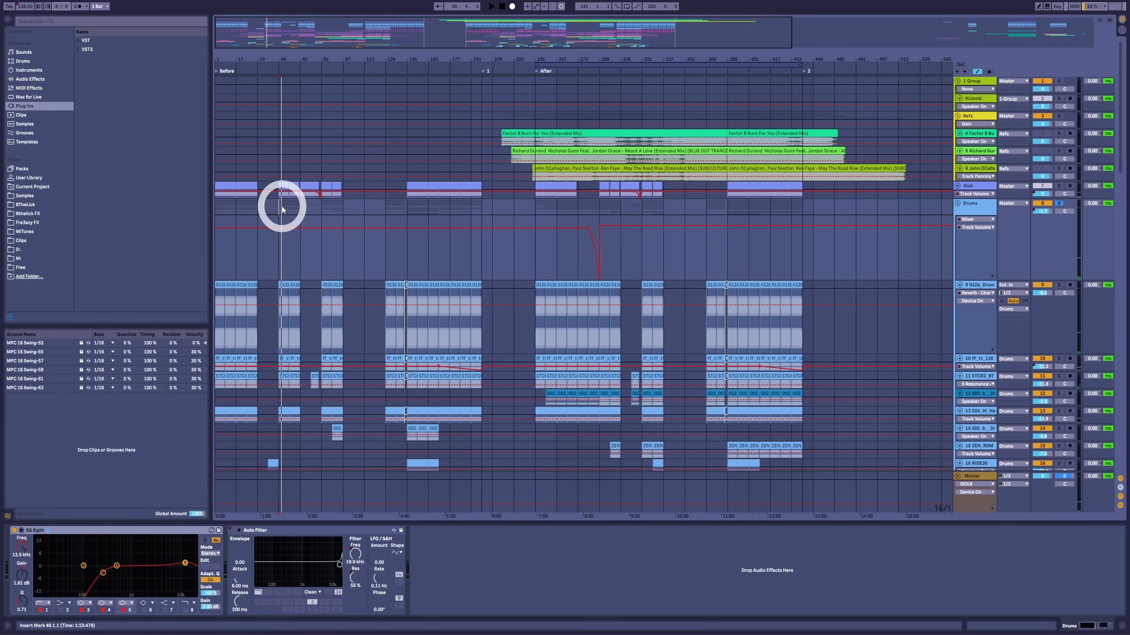
{"action": "left_click", "coordinate": [281, 207]}
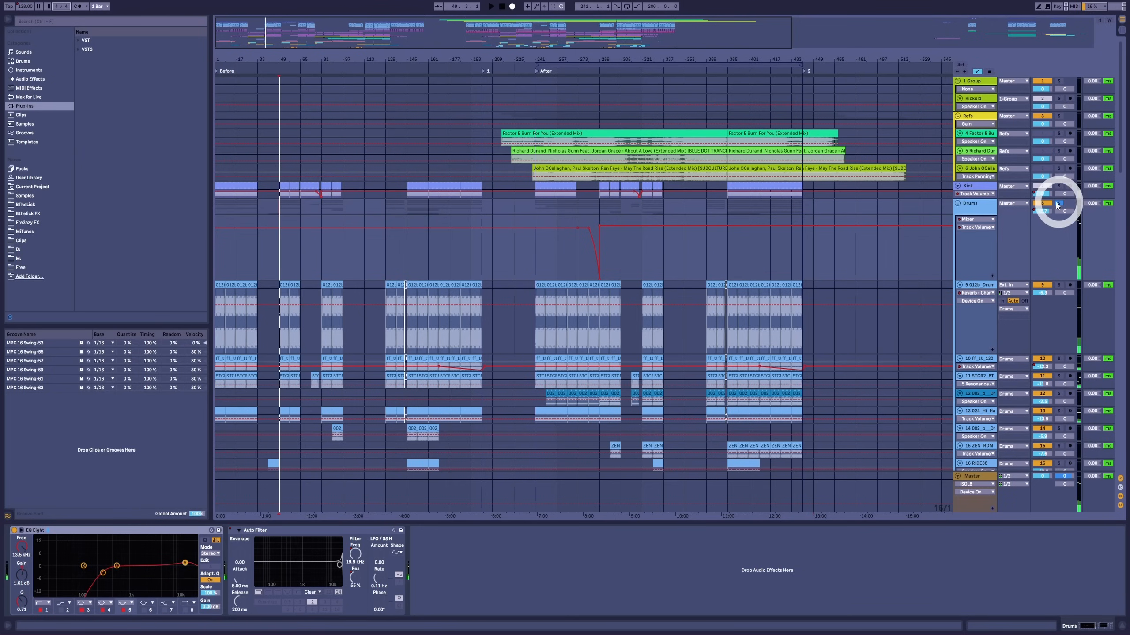
{"action": "left_click", "coordinate": [598, 207]}
{"action": "left_click", "coordinate": [281, 212]}
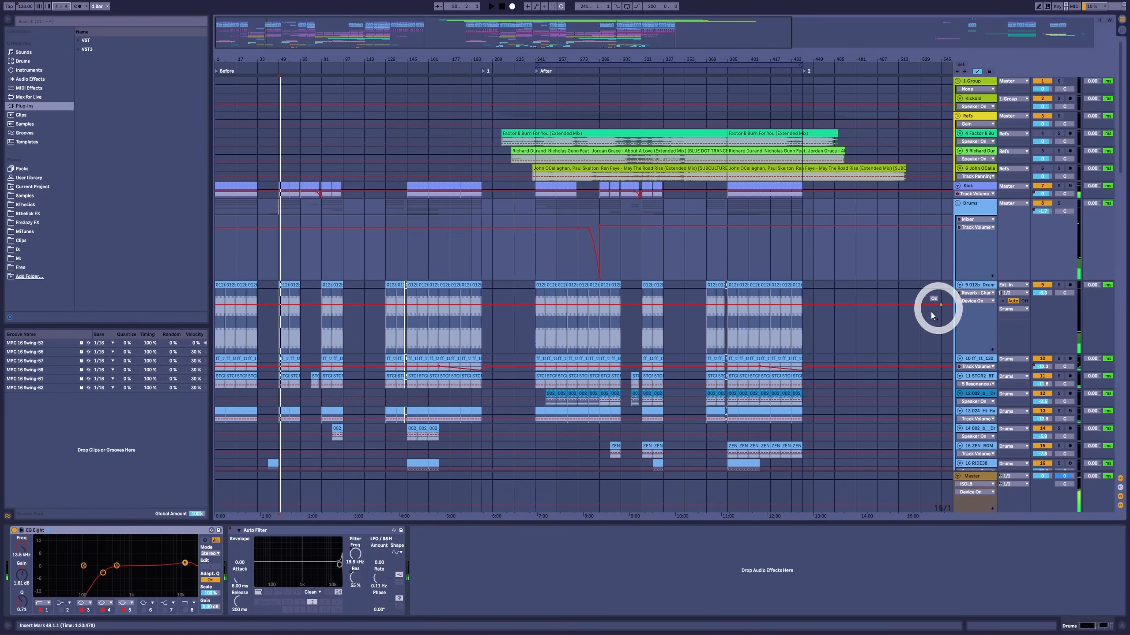
Solo the Bass track inside the Bass group and play the Before section from bar 49.
{"action": "scroll", "coordinate": [877, 334], "scroll_direction": "down", "scroll_amount": 2}
{"action": "left_click", "coordinate": [744, 452]}
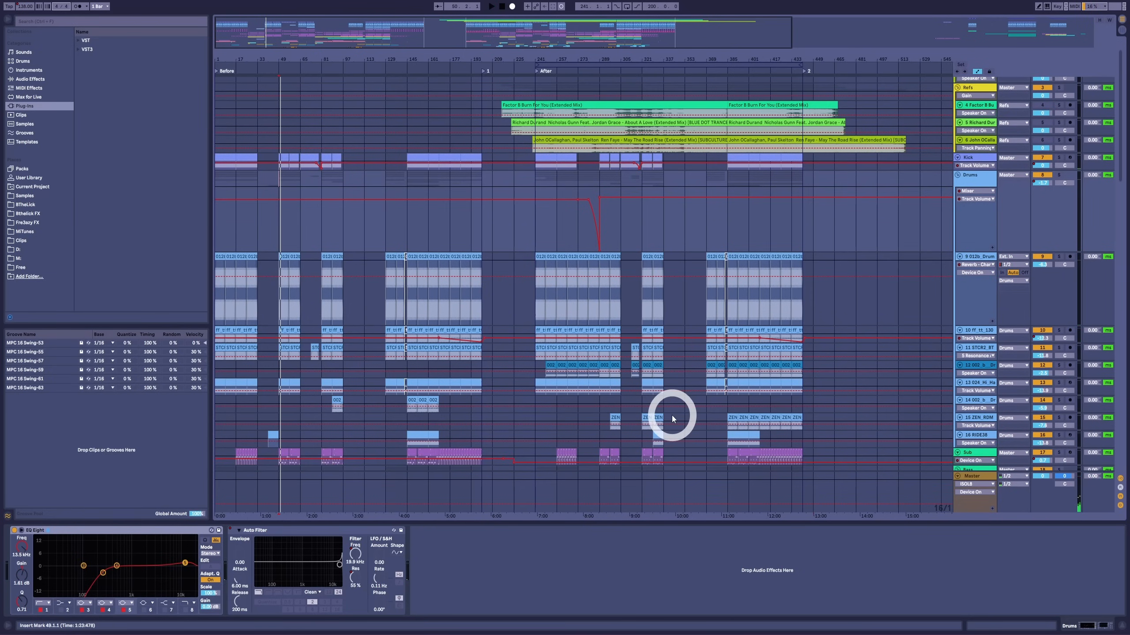
{"action": "scroll", "coordinate": [1097, 114], "scroll_direction": "down", "scroll_amount": 15}
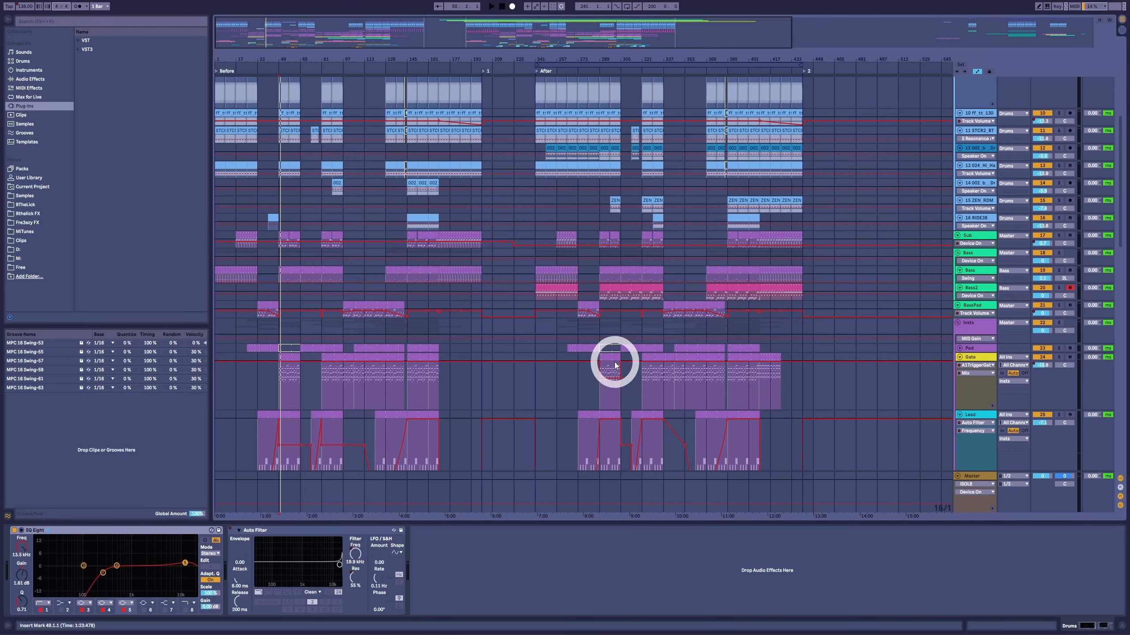
{"action": "scroll", "coordinate": [909, 358], "scroll_direction": "up", "scroll_amount": 4}
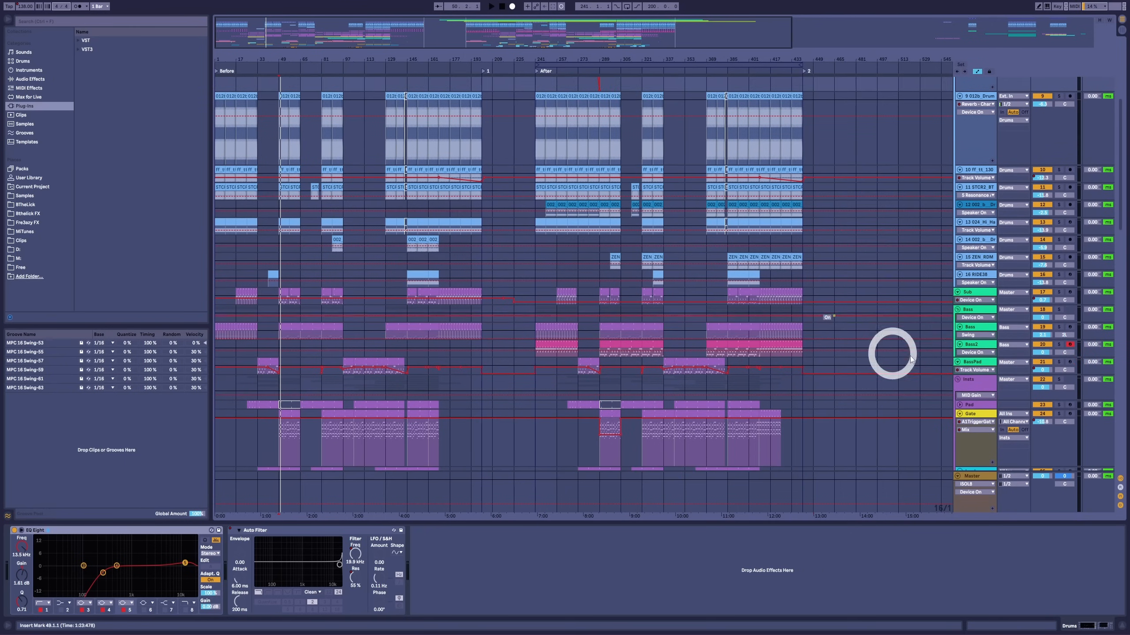
{"action": "left_click", "coordinate": [1065, 329]}
{"action": "left_click", "coordinate": [1070, 328]}
{"action": "left_click", "coordinate": [1059, 327]}
{"action": "key", "text": "space"}
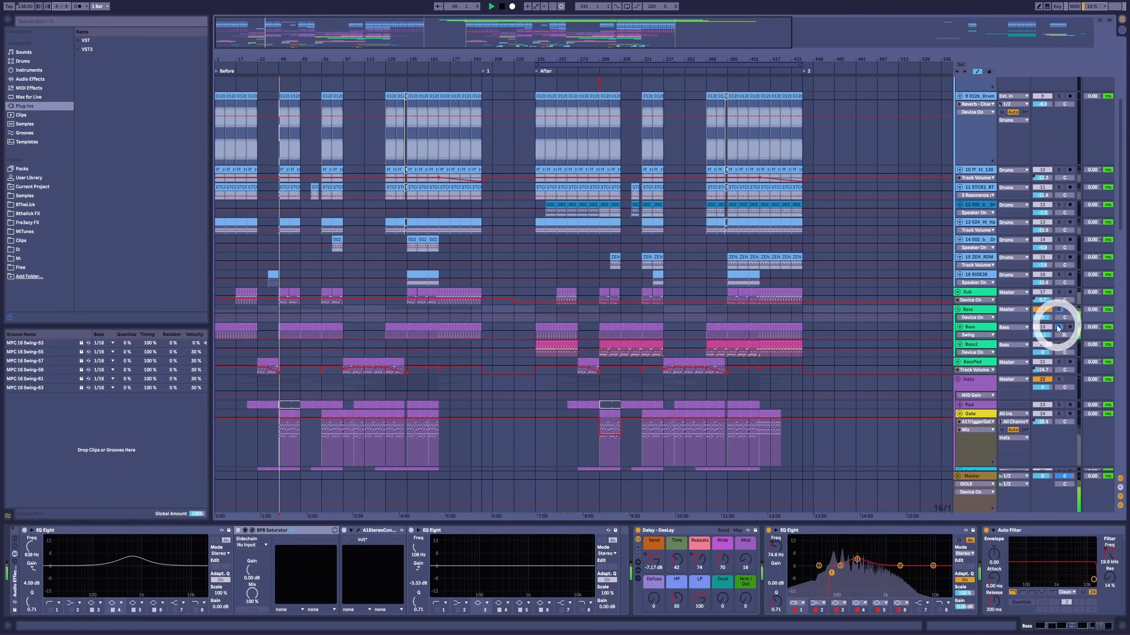
Select the Bass clip at bar 49, inspect the gate pattern in its first A1TriggerGate, and close the plug-in window.
{"action": "left_click", "coordinate": [290, 332]}
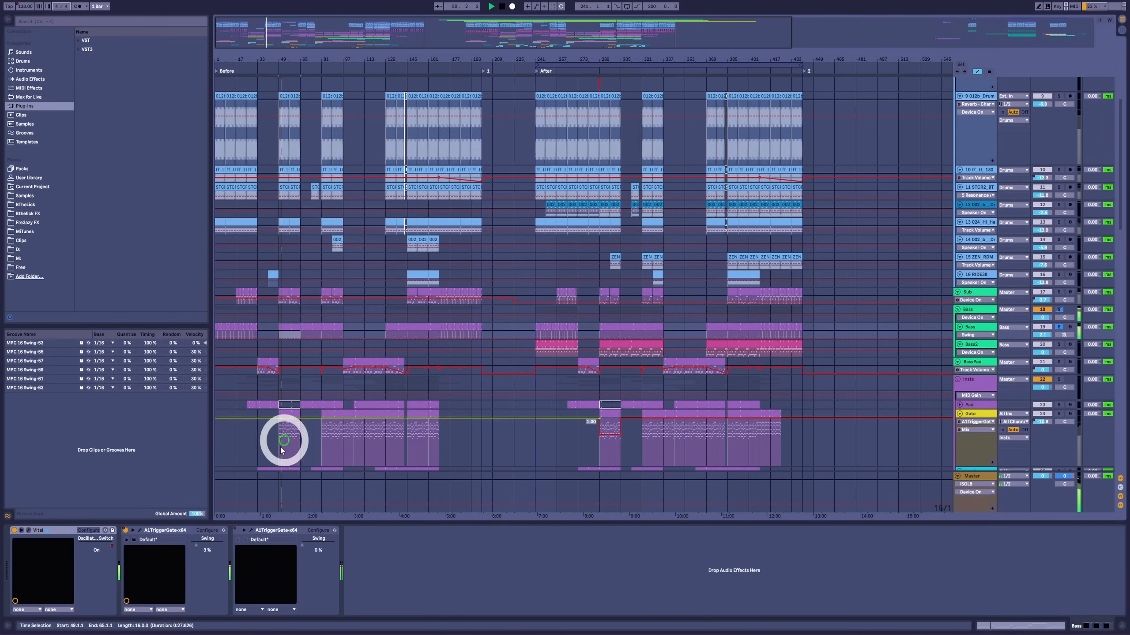
{"action": "left_click", "coordinate": [140, 530]}
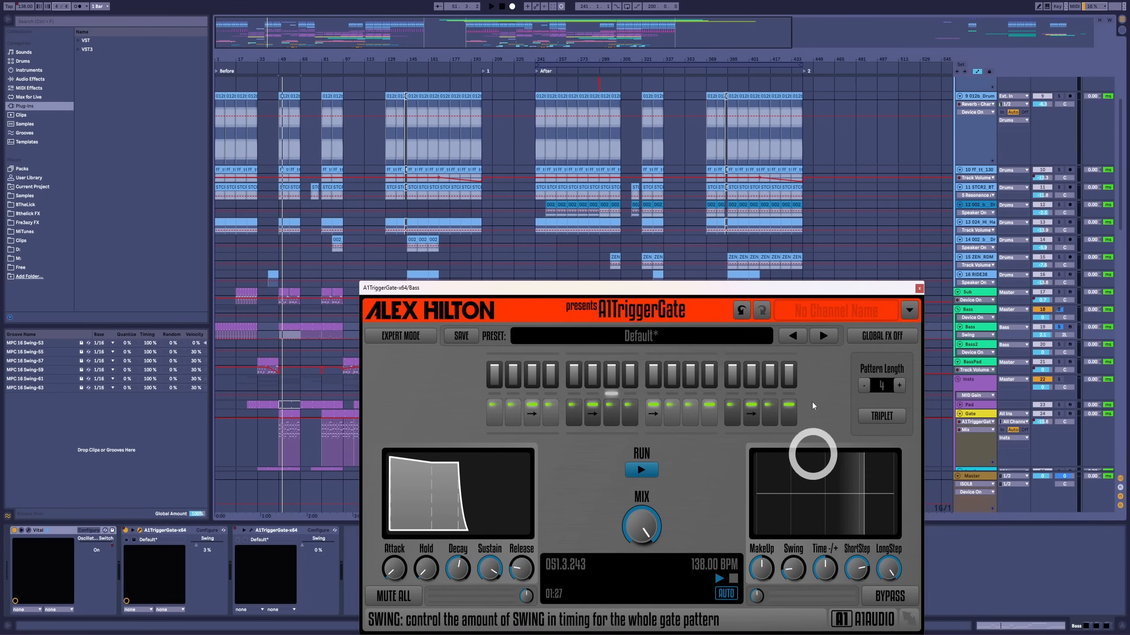
{"action": "left_click", "coordinate": [919, 288]}
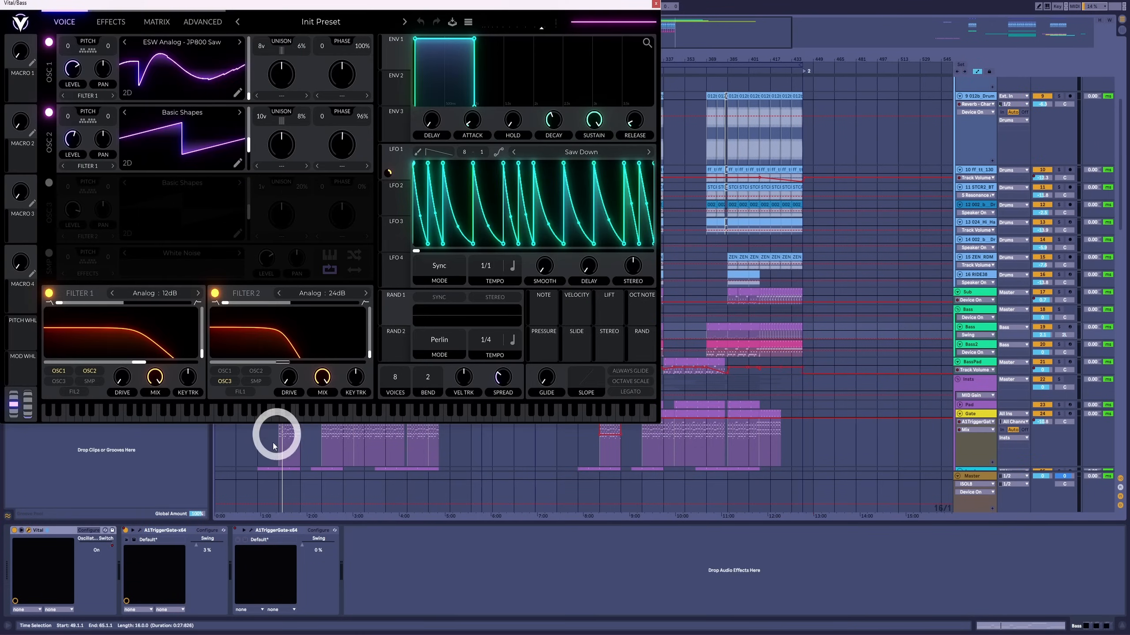
Move the Bass track's Vital window to the middle of the arrangement and play the bass with the synth visible.
{"action": "left_click", "coordinate": [271, 453]}
{"action": "left_click", "coordinate": [349, 23]}
{"action": "left_click_drag", "start_coordinate": [361, 10], "coordinate": [596, 80]}
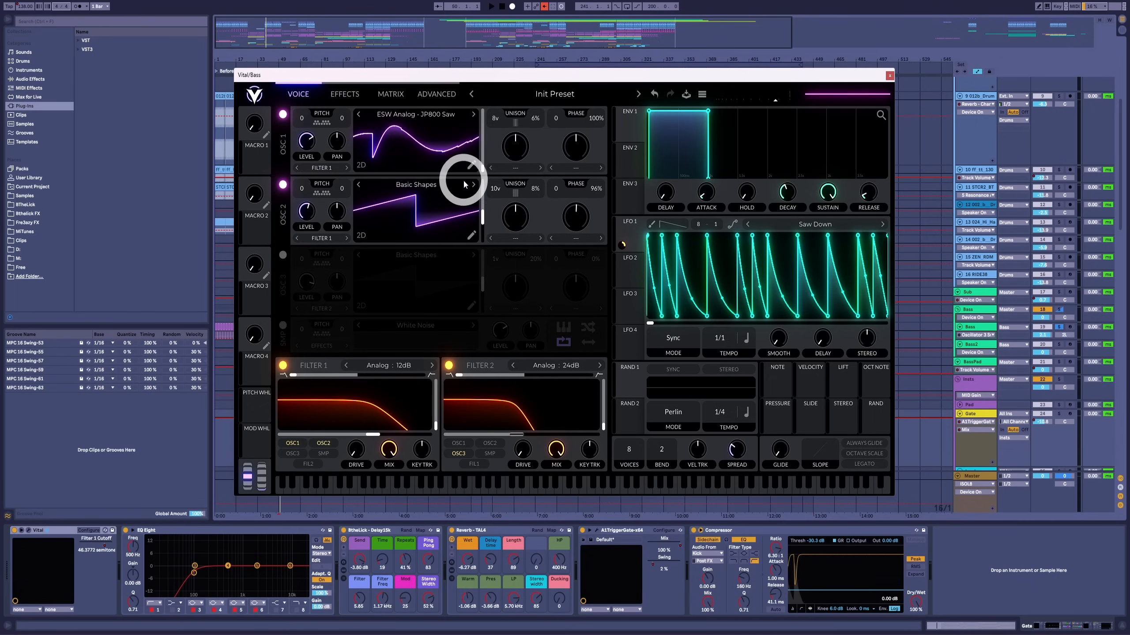
{"action": "key", "text": "space"}
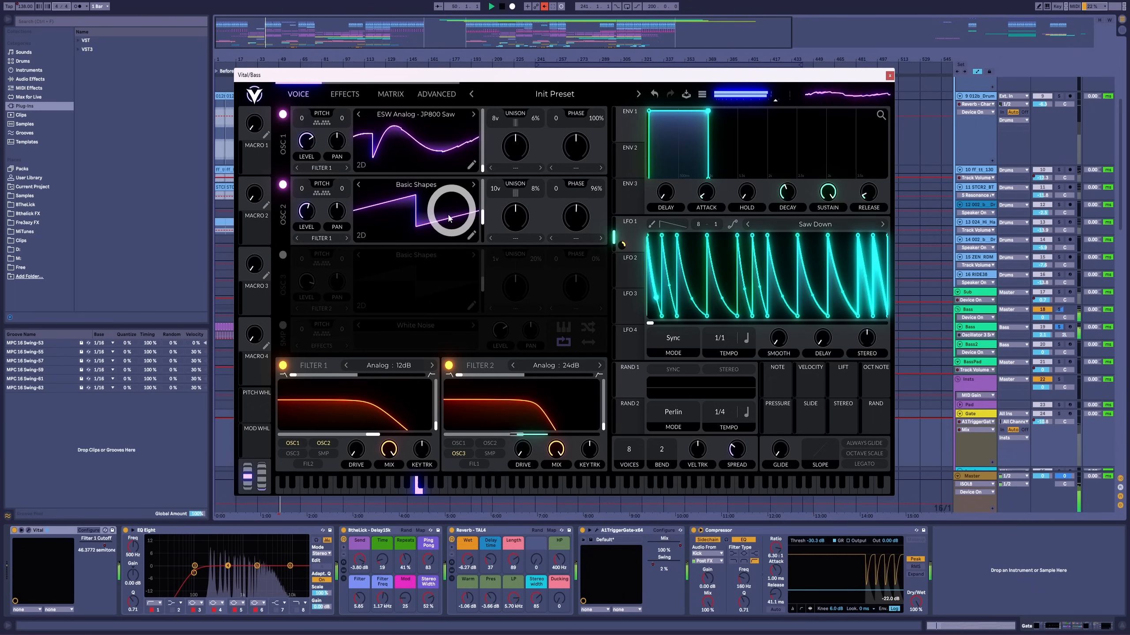
Audition only oscillator 3 in Vital by disabling oscillators 1 and 2, stop playback, and close the synth.
{"action": "left_click", "coordinate": [283, 186]}
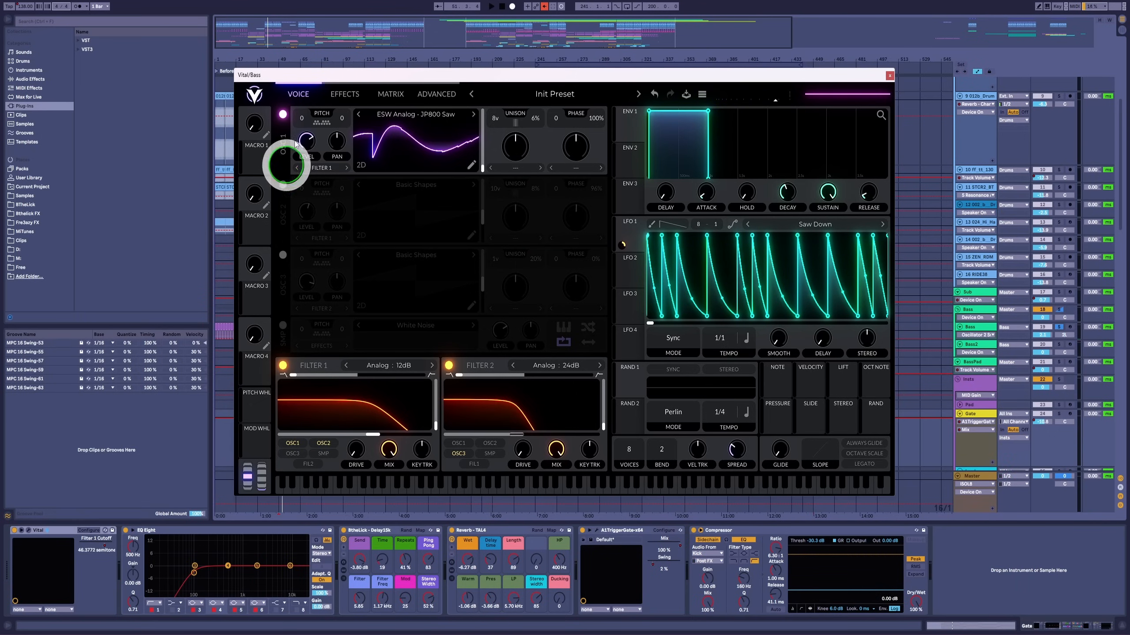
{"action": "left_click", "coordinate": [283, 114]}
{"action": "left_click", "coordinate": [282, 256]}
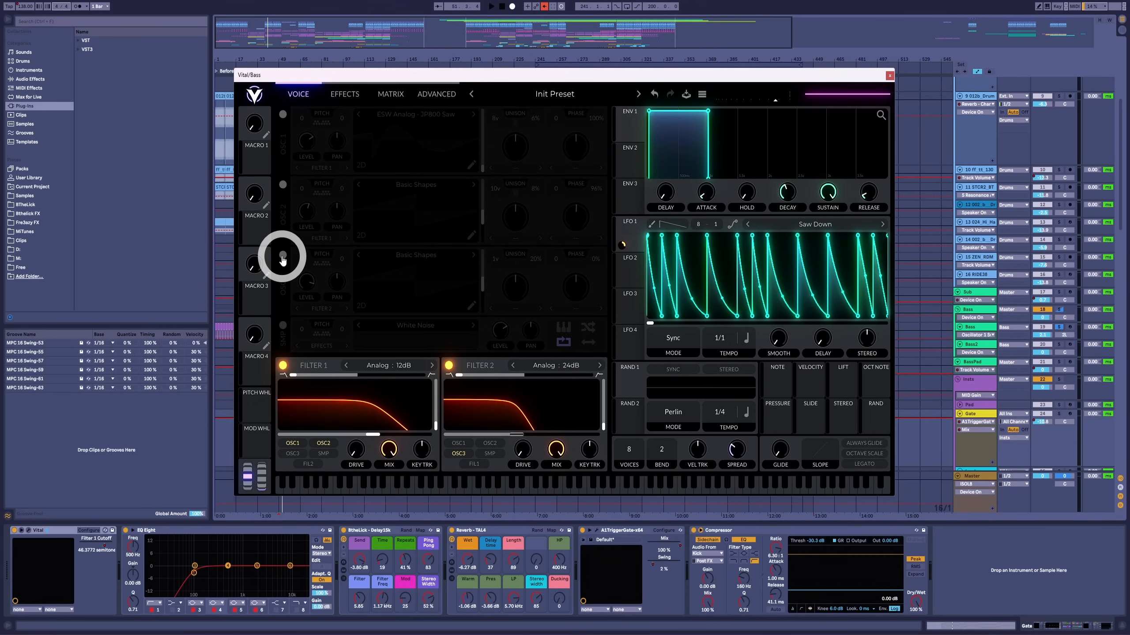
{"action": "left_click", "coordinate": [283, 258]}
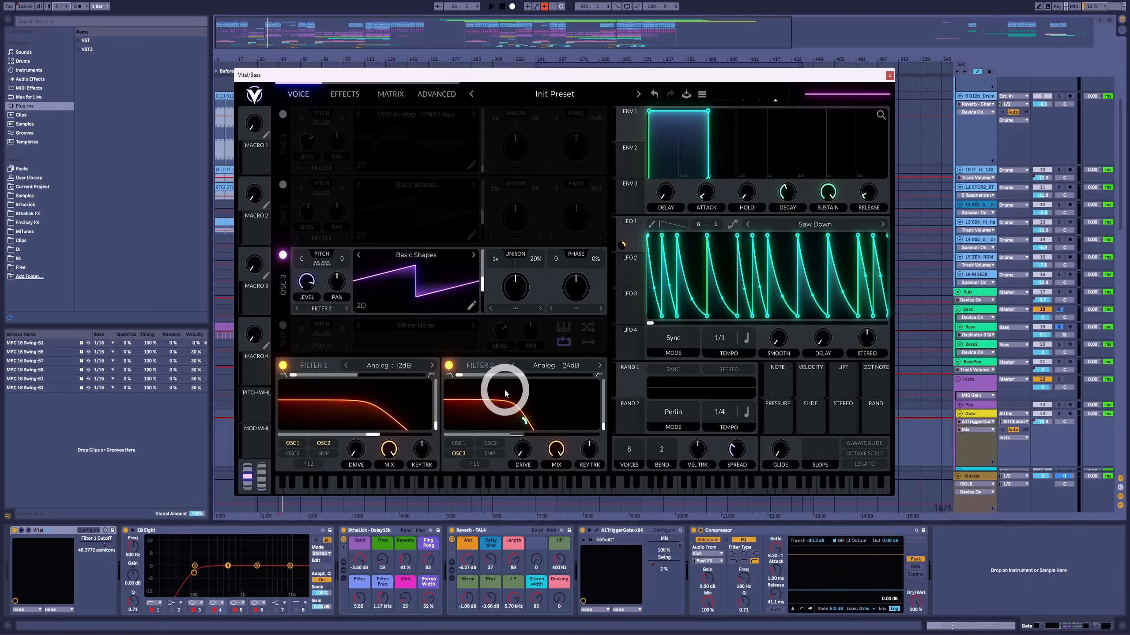
{"action": "key", "text": "space"}
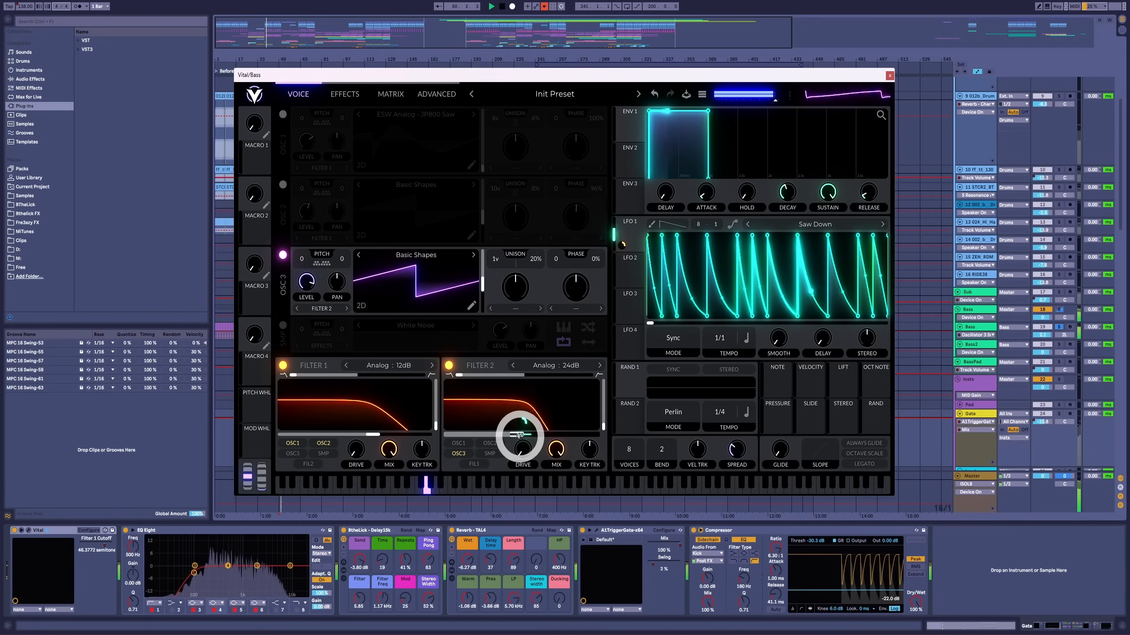
{"action": "key", "text": "space"}
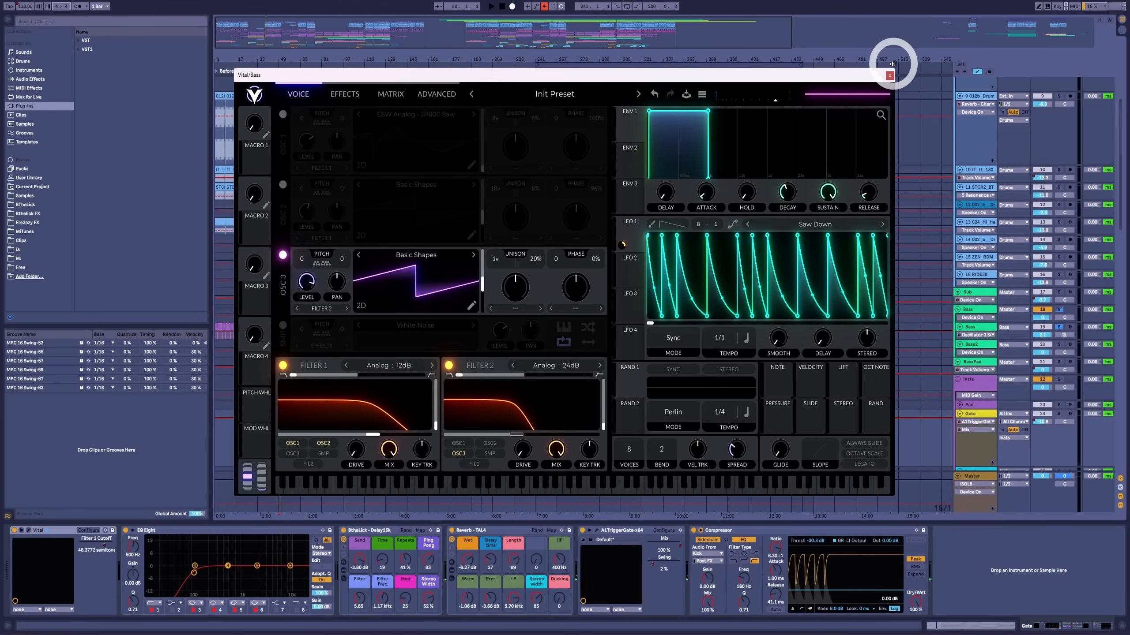
{"action": "left_click", "coordinate": [889, 75]}
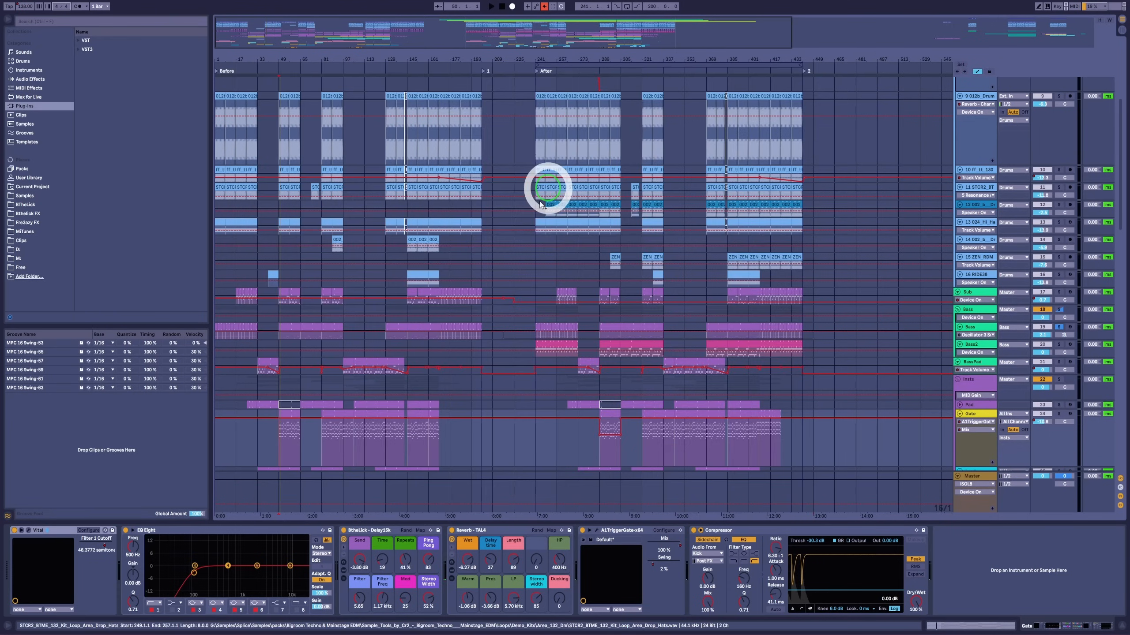
Examine the MIDI notes of the Sub clip at bar 49, and return to the track's device view.
{"action": "double_click", "coordinate": [285, 290]}
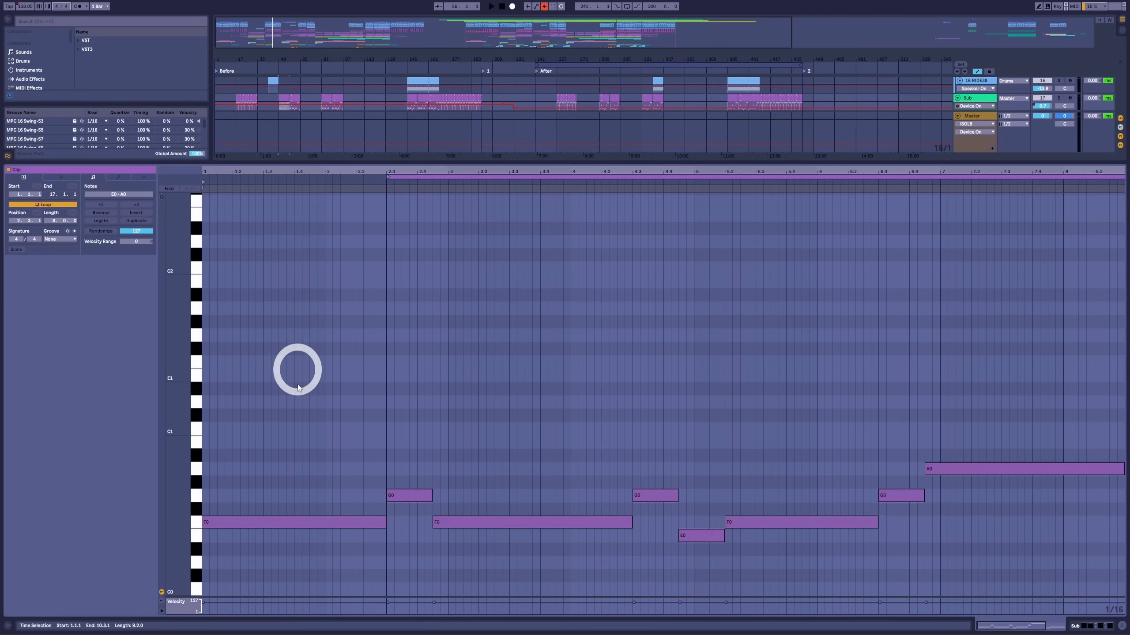
{"action": "left_click", "coordinate": [1076, 627]}
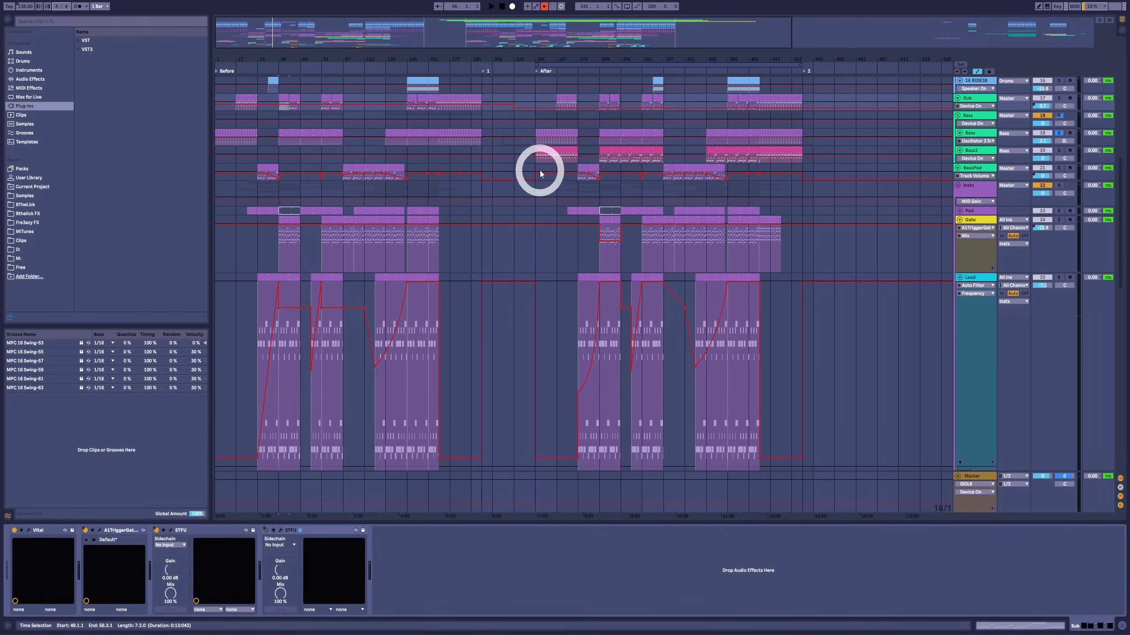
{"action": "scroll", "coordinate": [520, 205], "scroll_direction": "up", "scroll_amount": 5}
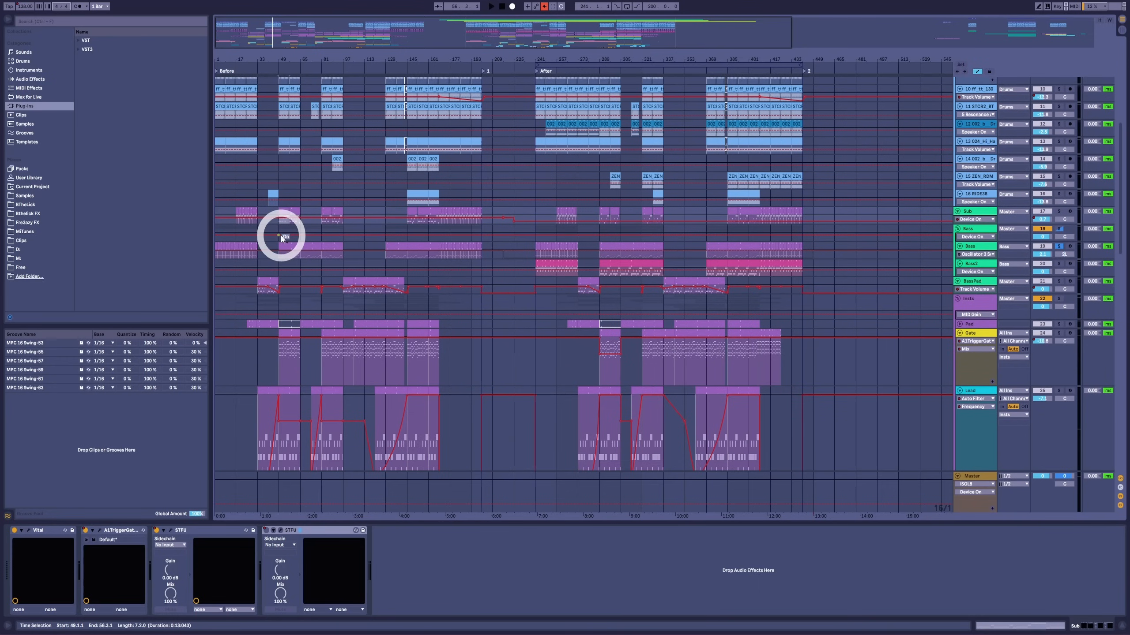
Select the Bass clip at bar 49, reopen its Vital synth to review the oscillators, and close it.
{"action": "left_click", "coordinate": [288, 242]}
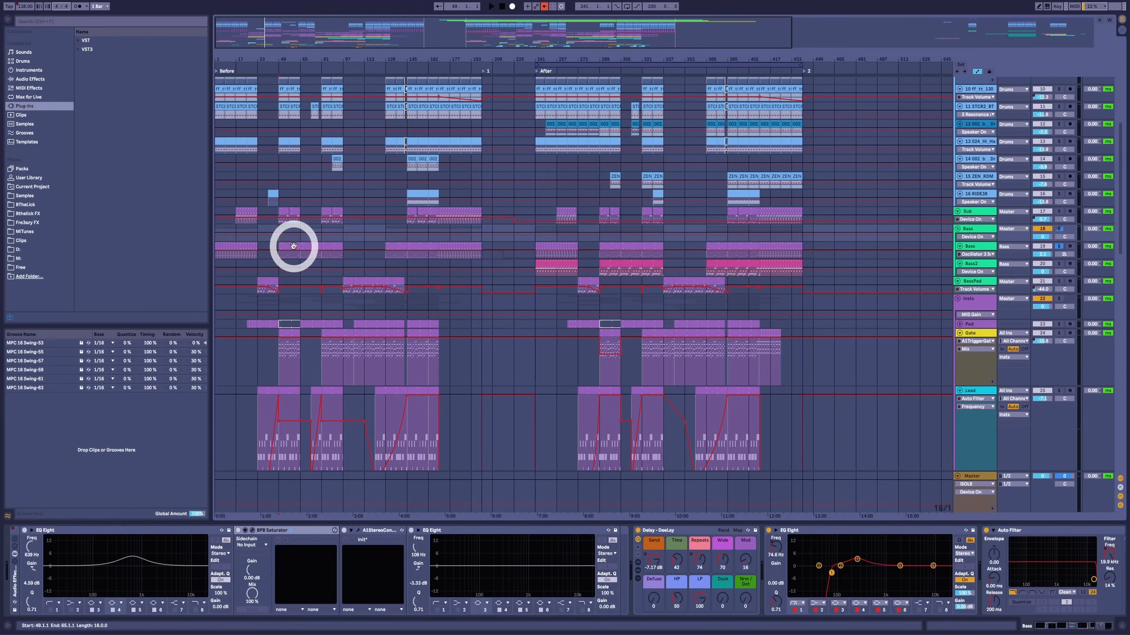
{"action": "left_click", "coordinate": [294, 248]}
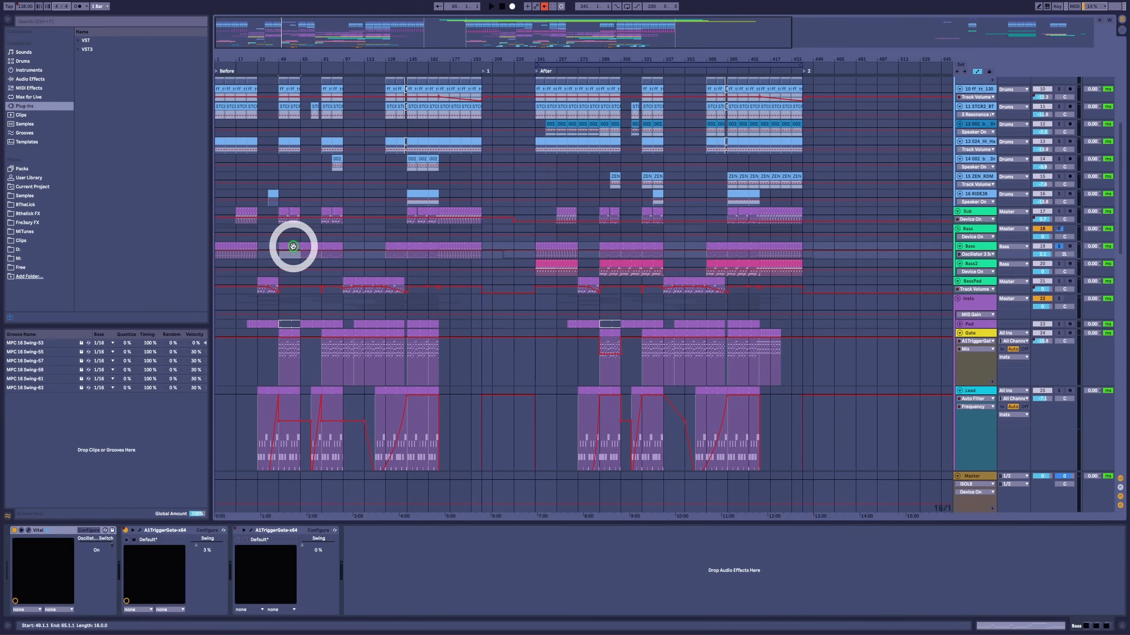
{"action": "left_click", "coordinate": [29, 531]}
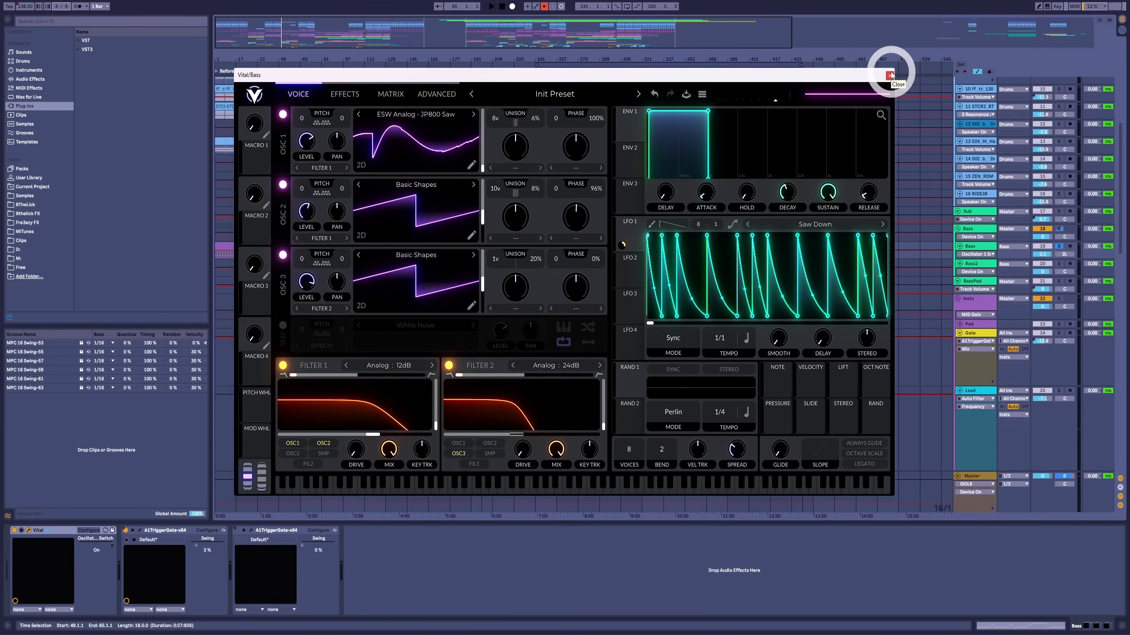
{"action": "left_click", "coordinate": [890, 75]}
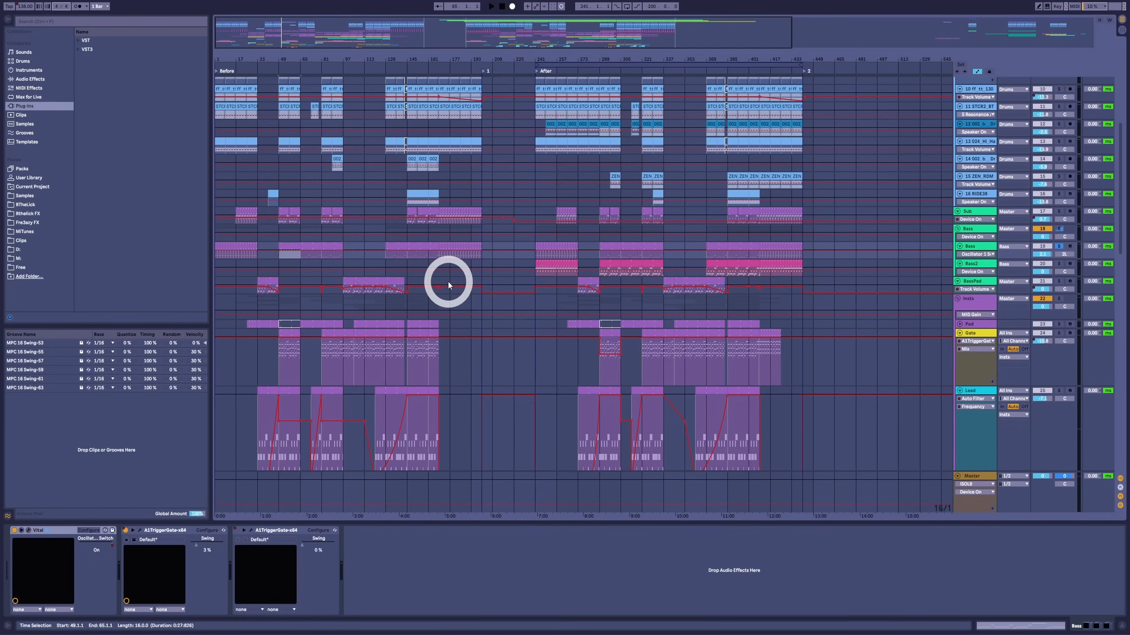
Solo the Bass track and play it from bar 289 in the After section.
{"action": "left_click", "coordinate": [605, 267]}
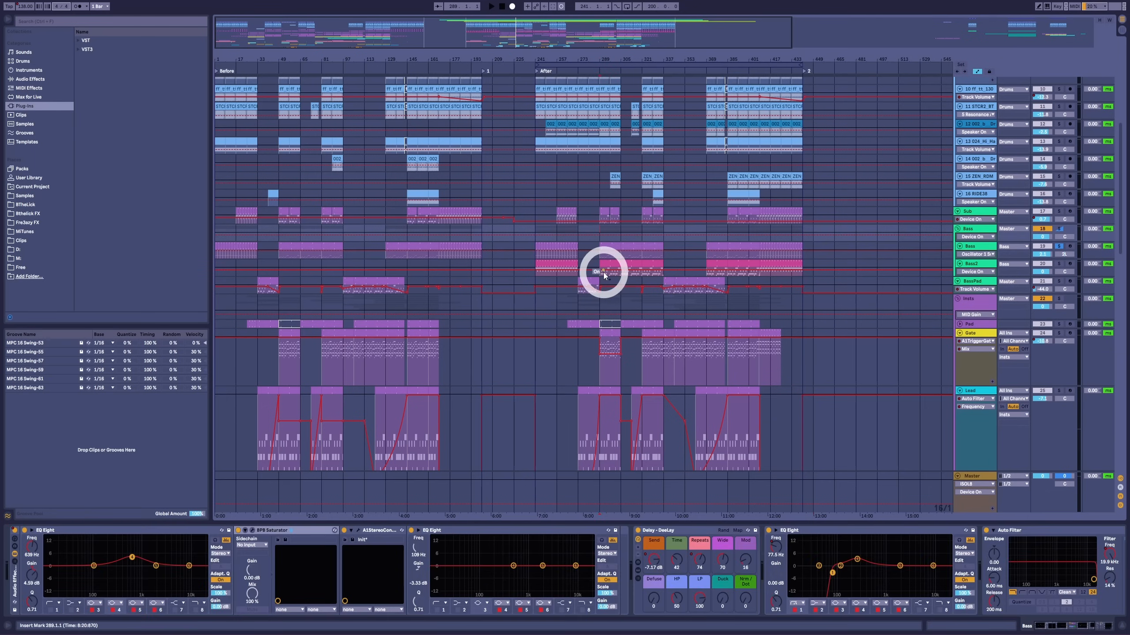
{"action": "left_click", "coordinate": [616, 266]}
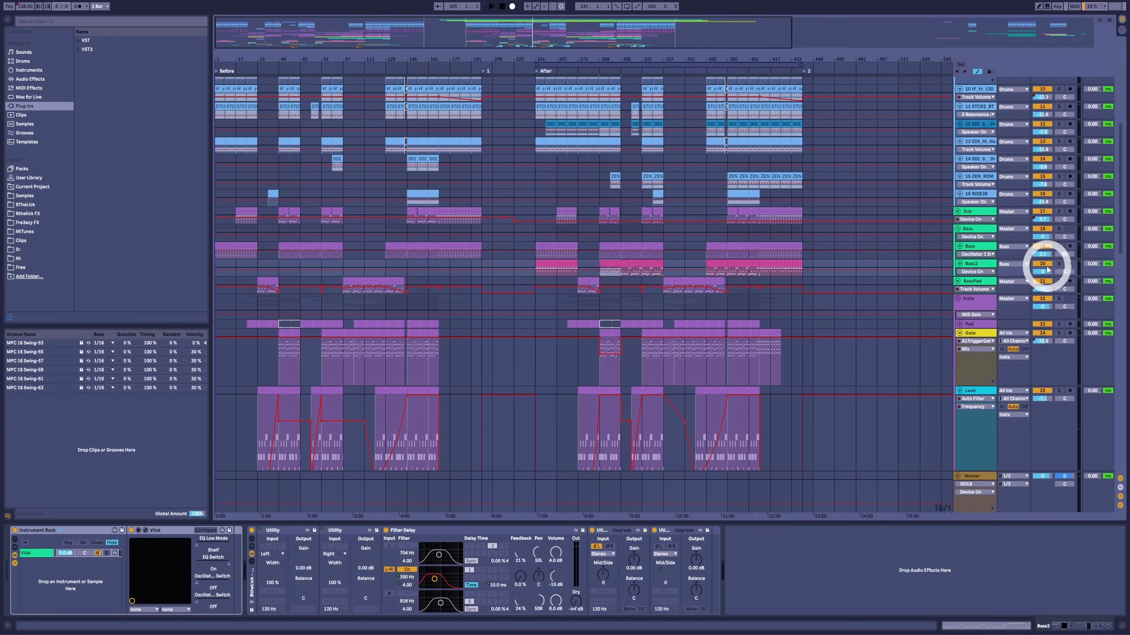
{"action": "left_click", "coordinate": [978, 246]}
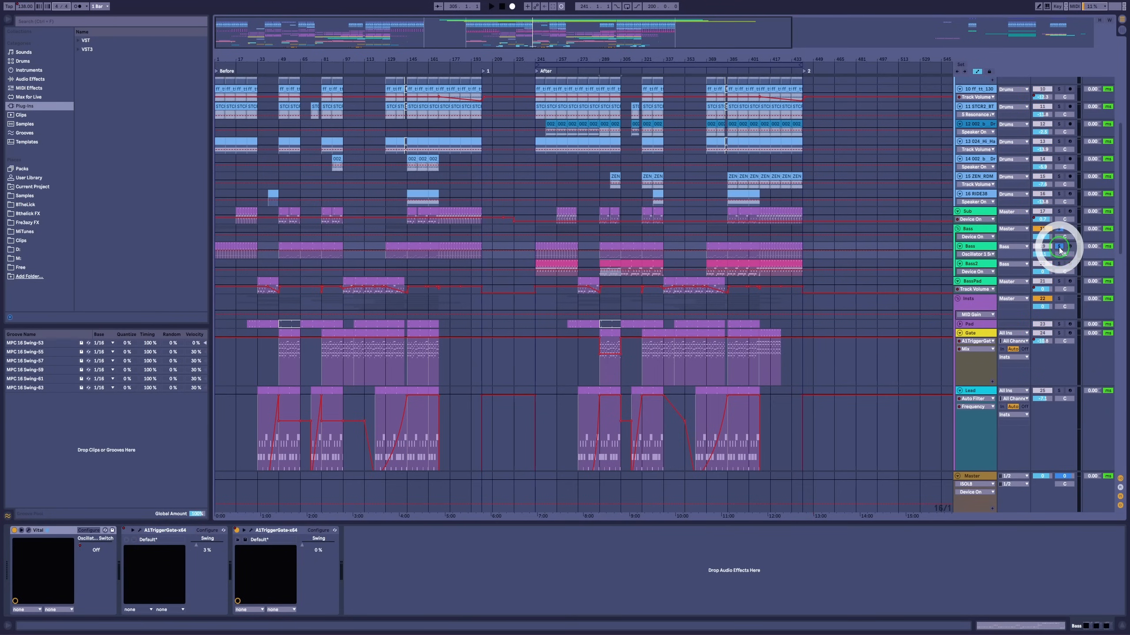
{"action": "left_click", "coordinate": [1059, 264]}
{"action": "key", "text": "space"}
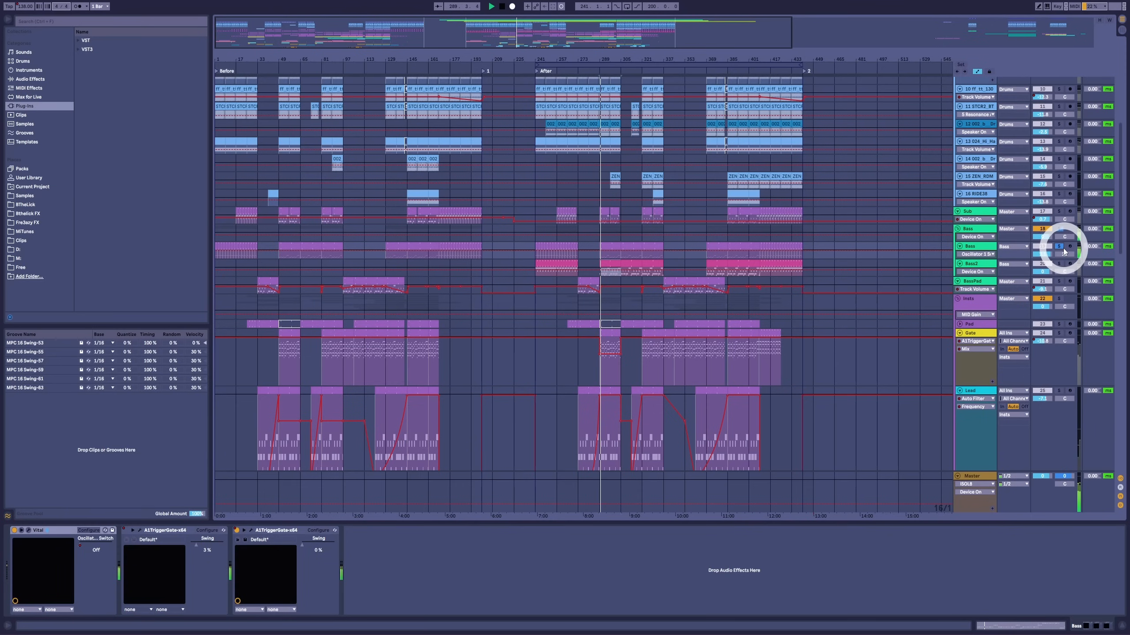
Solo the Bass2 track, play its clip from bar 289, and clear the bass solos after listening.
{"action": "left_click", "coordinate": [614, 265]}
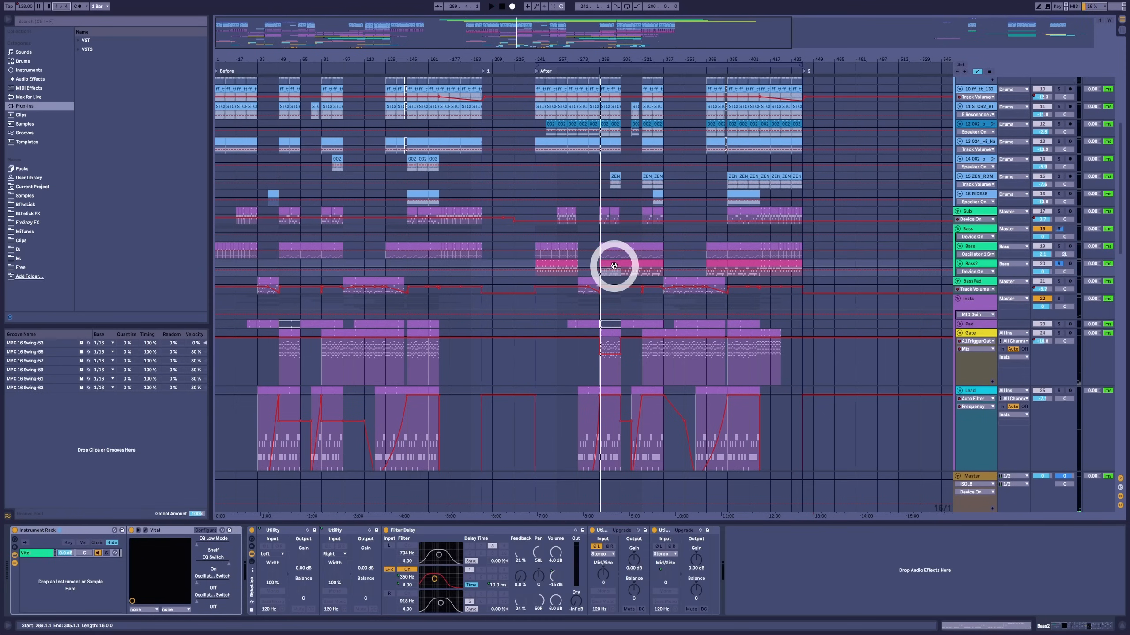
{"action": "key", "text": "space"}
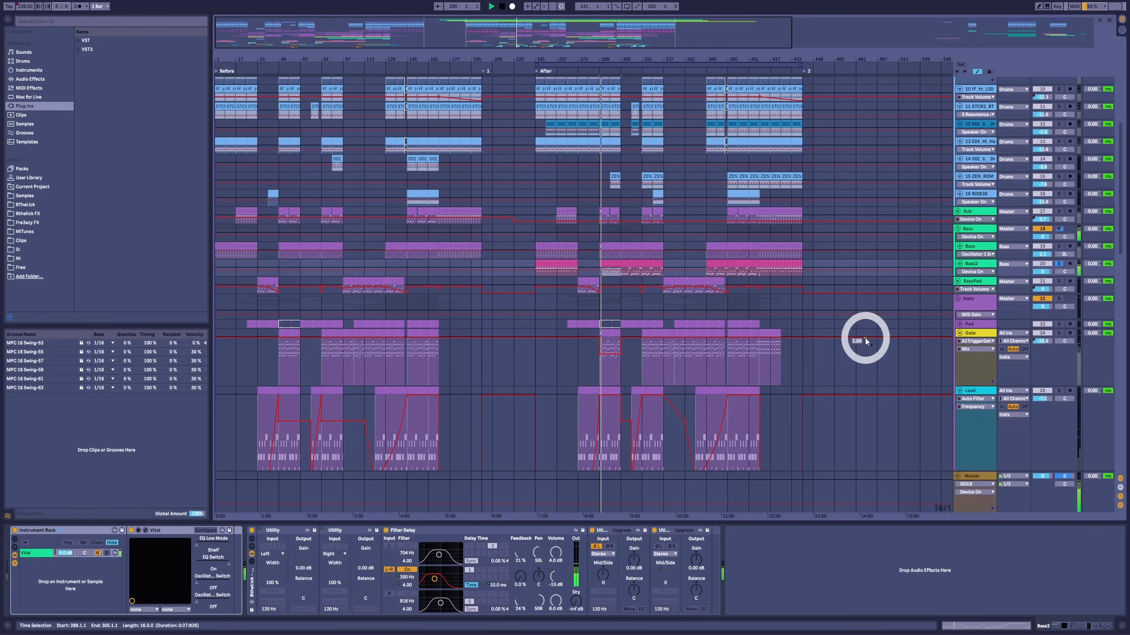
{"action": "left_click", "coordinate": [967, 257]}
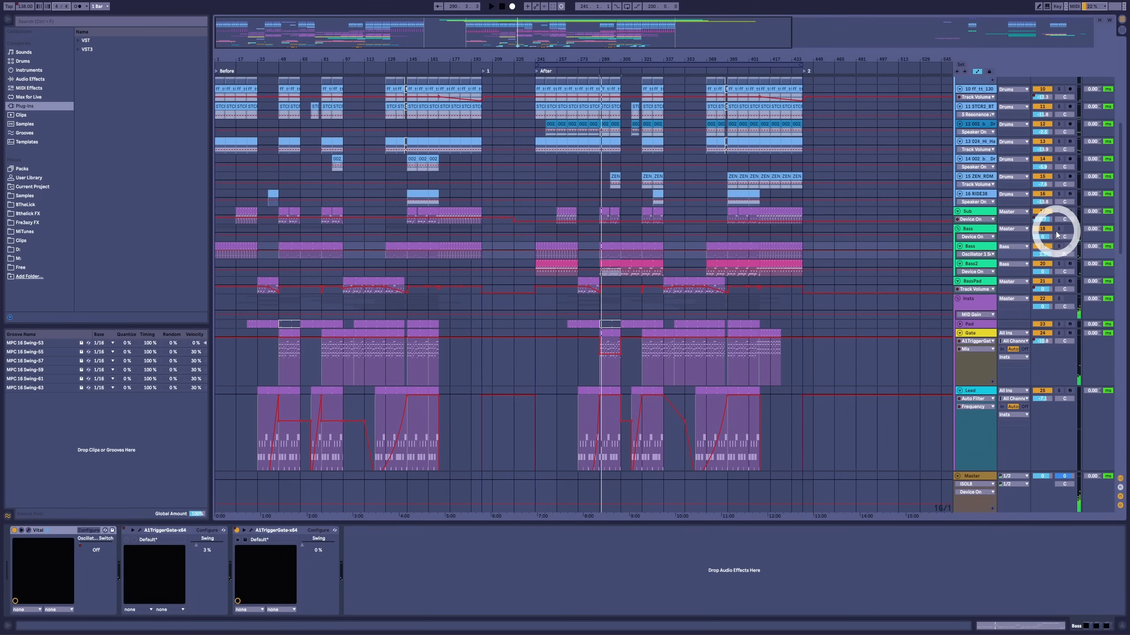
Show the Bass group's device chain, open Vital on the Bass track at bar 49 to review its effects, and close it.
{"action": "left_click", "coordinate": [984, 230]}
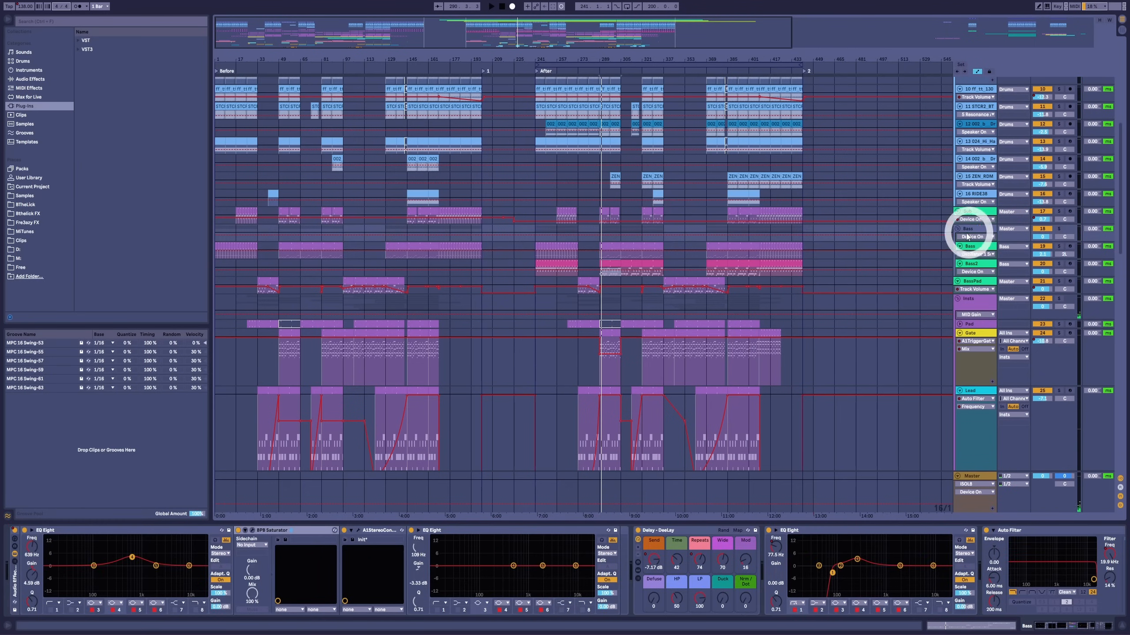
{"action": "left_click", "coordinate": [647, 334]}
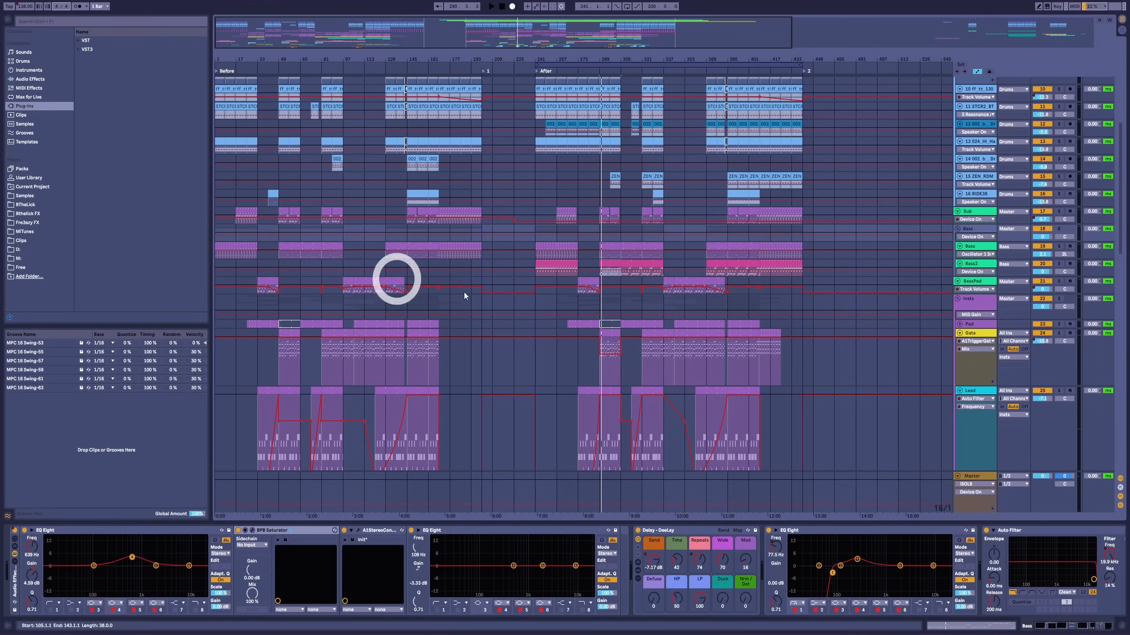
{"action": "left_click", "coordinate": [292, 250]}
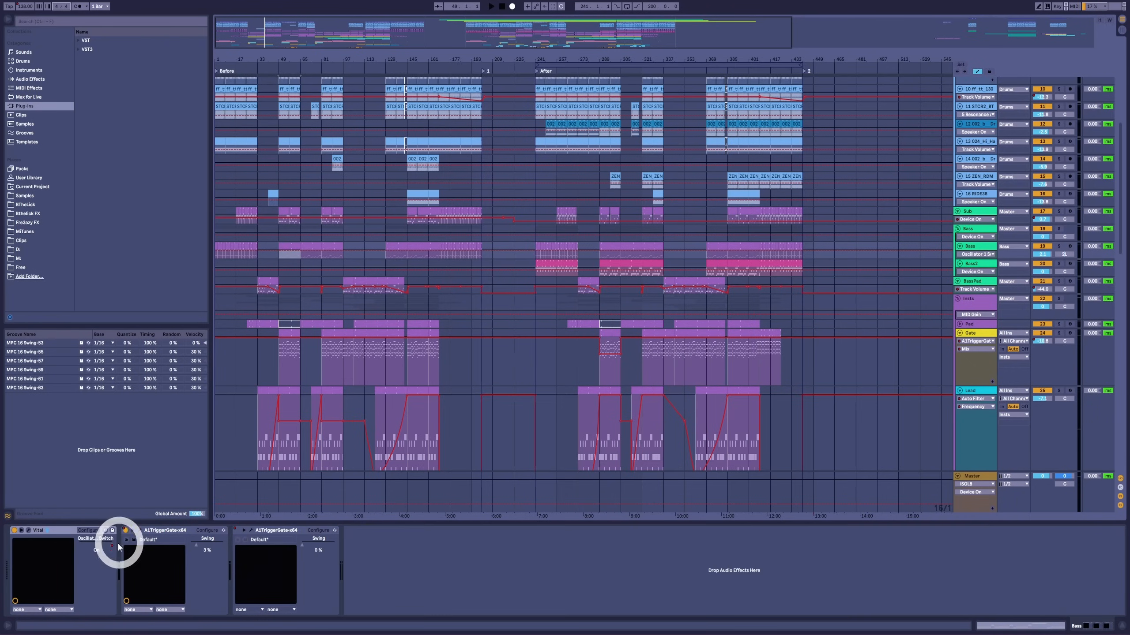
{"action": "left_click", "coordinate": [28, 532]}
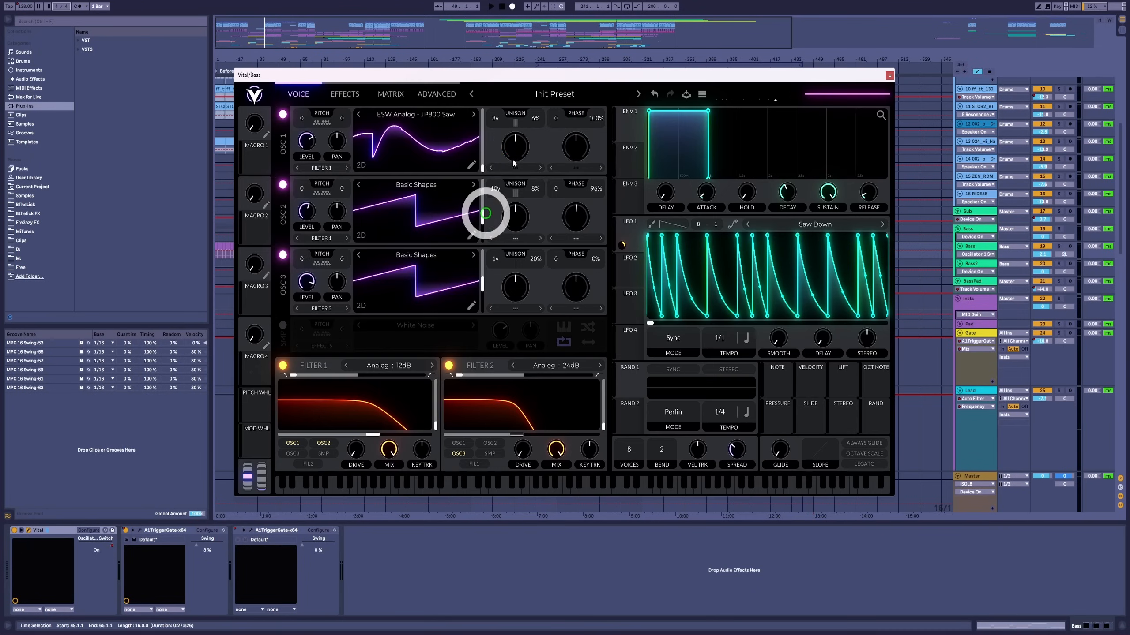
{"action": "left_click", "coordinate": [342, 94]}
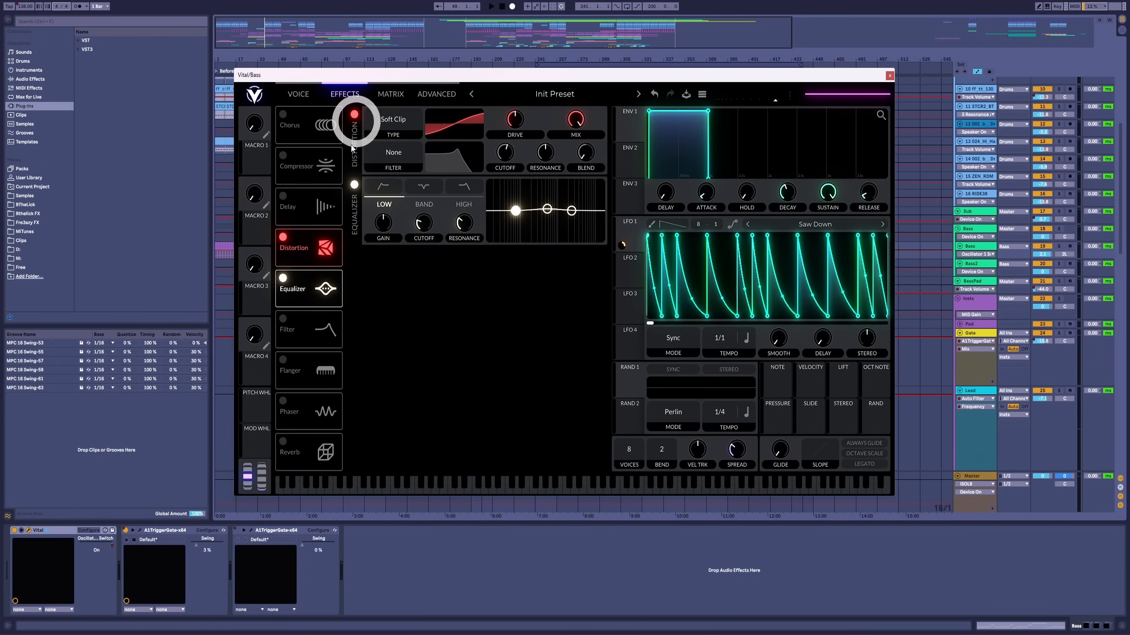
{"action": "left_click", "coordinate": [889, 75]}
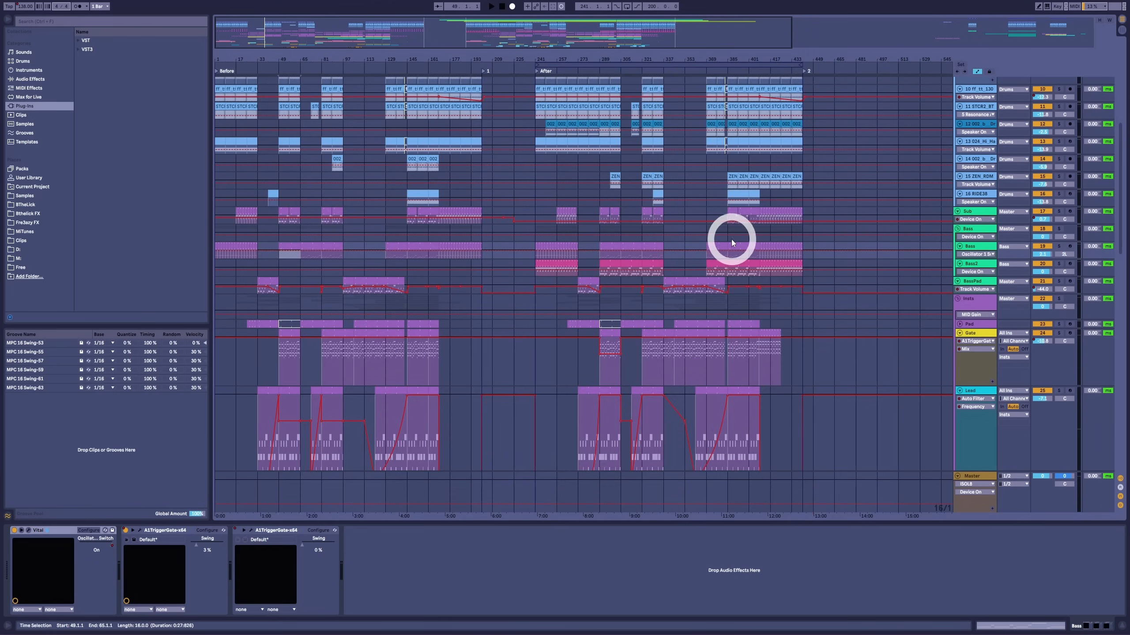
Inspect the BPB Saturator and A1StereoControl plugins on the Bass group, closing each one after viewing.
{"action": "left_click", "coordinate": [976, 259]}
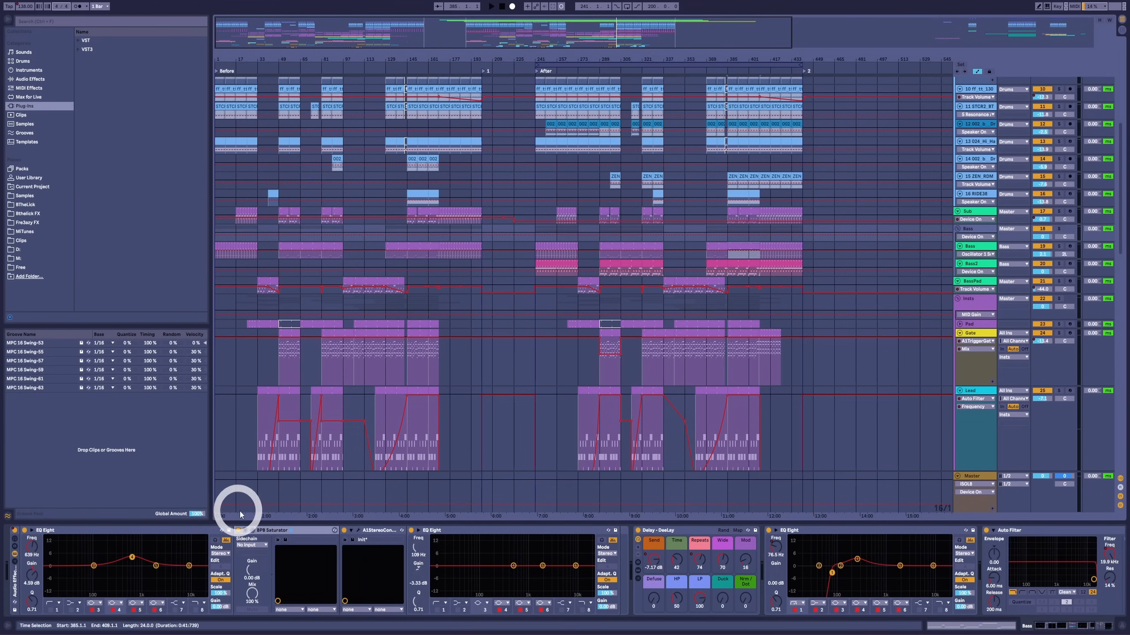
{"action": "left_click", "coordinate": [250, 531]}
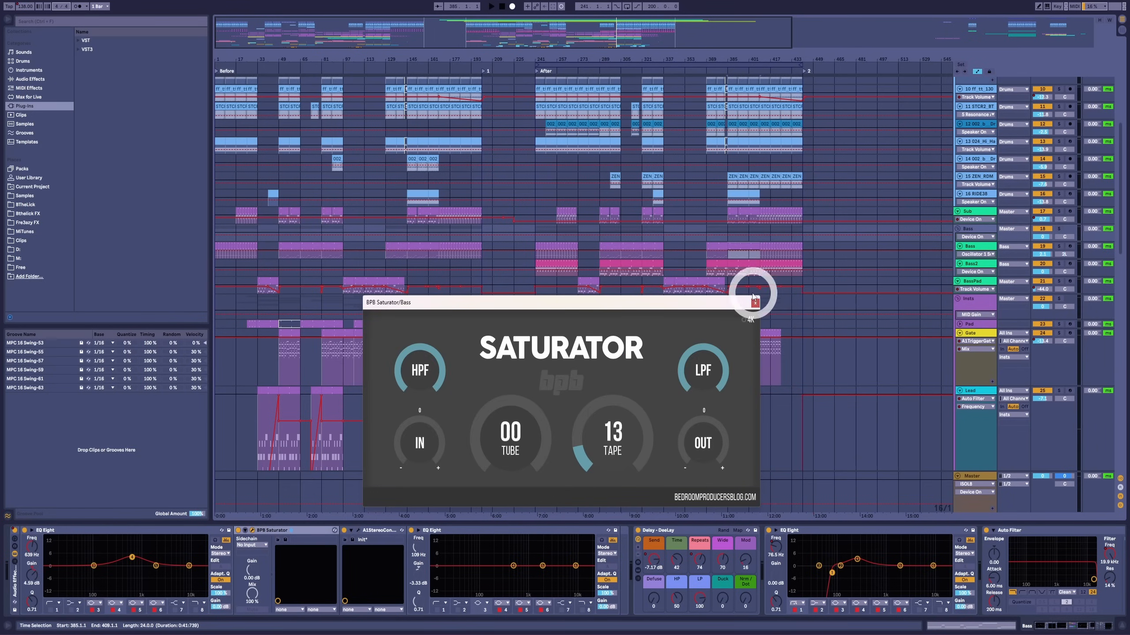
{"action": "left_click", "coordinate": [748, 305]}
{"action": "left_click", "coordinate": [358, 532]}
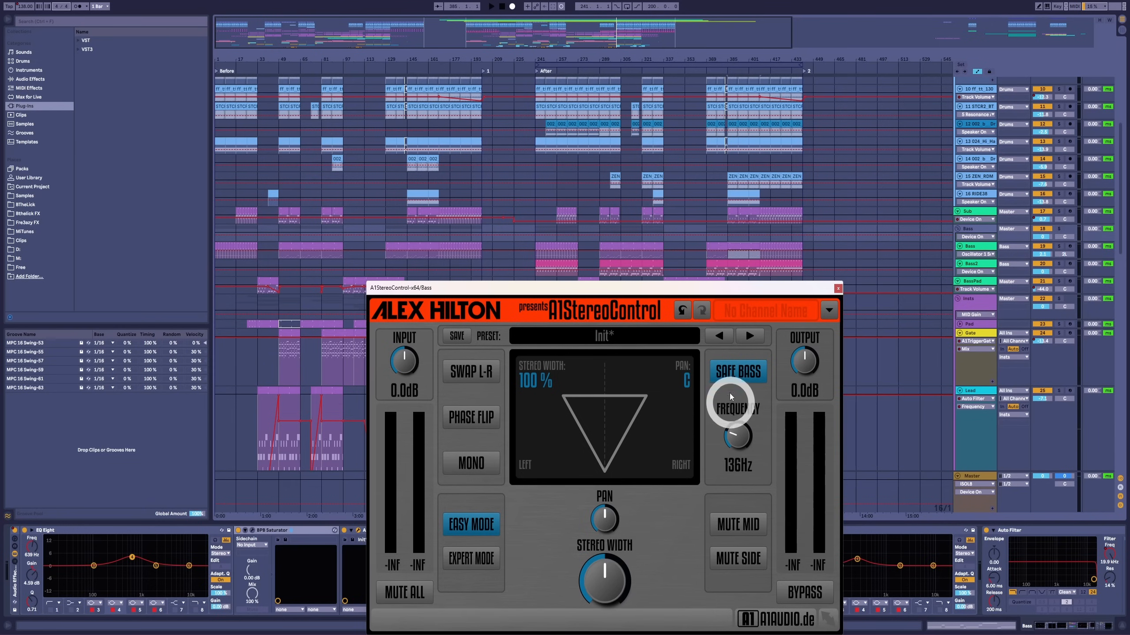
{"action": "left_click", "coordinate": [838, 288]}
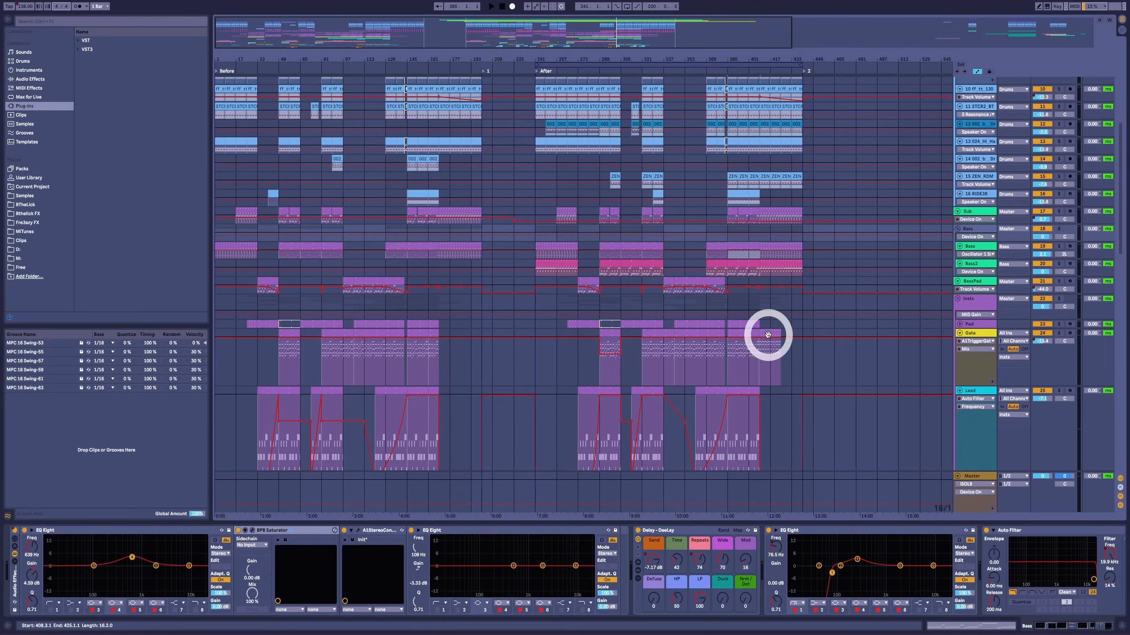
Turn off the EQ Eight that follows A1StereoControl in the Bass group's device chain.
{"action": "left_click", "coordinate": [766, 328]}
{"action": "left_click", "coordinate": [412, 531]}
{"action": "left_click", "coordinate": [276, 258]}
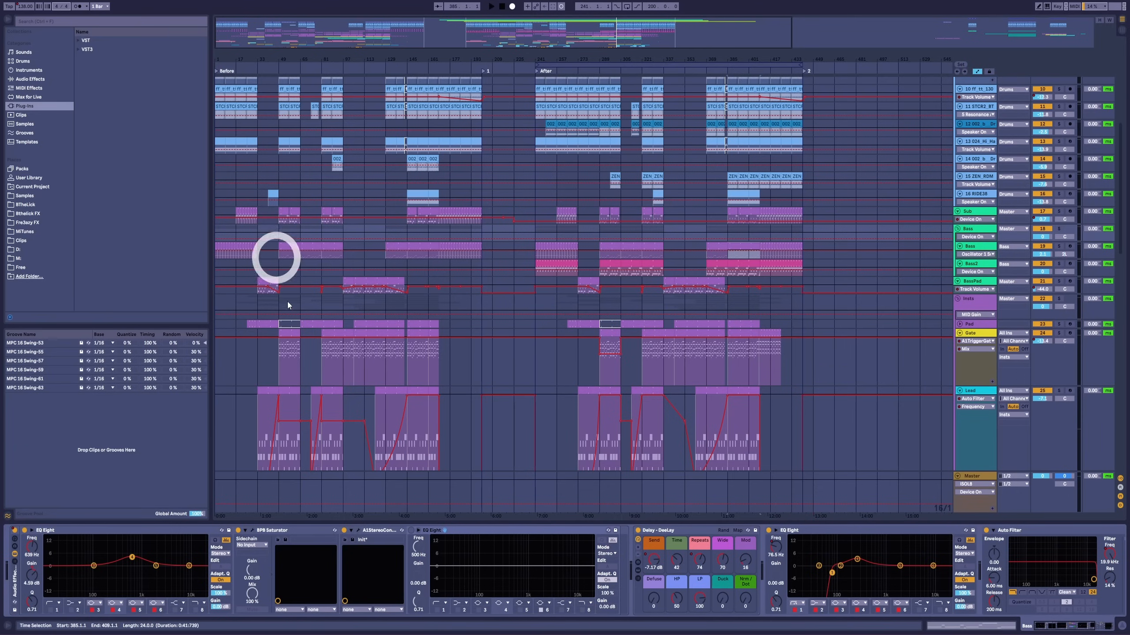
Solo the Bass group, compare its playback from bar 385 in After with bar 145 in Before, and clear the solo.
{"action": "left_click", "coordinate": [732, 235]}
{"action": "left_click", "coordinate": [1059, 229]}
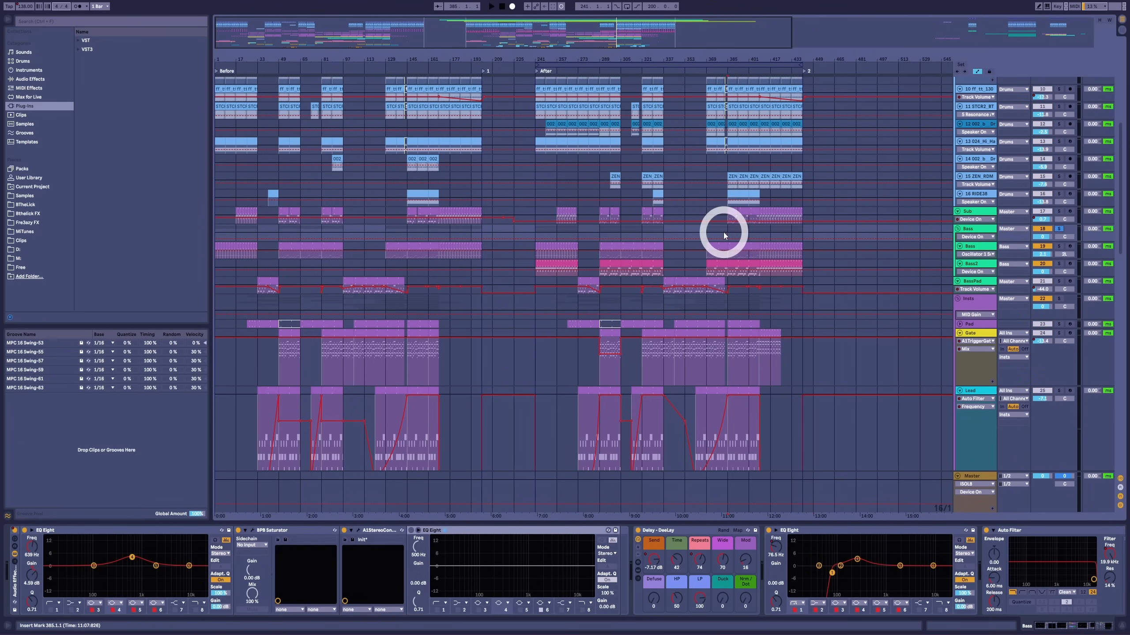
{"action": "key", "text": "space"}
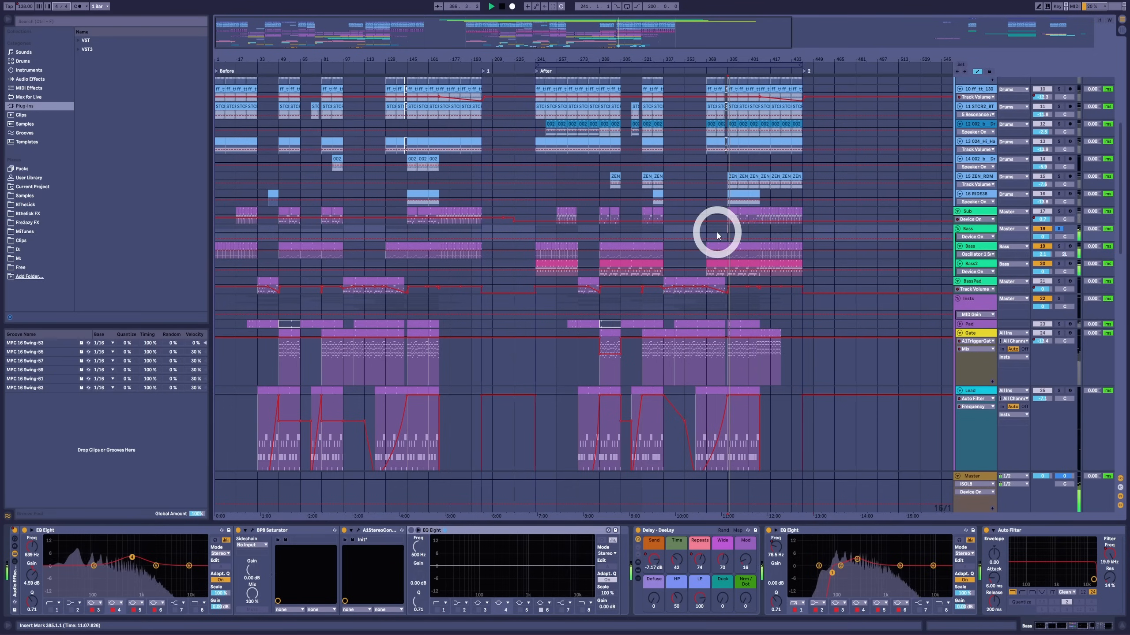
{"action": "left_click", "coordinate": [410, 232]}
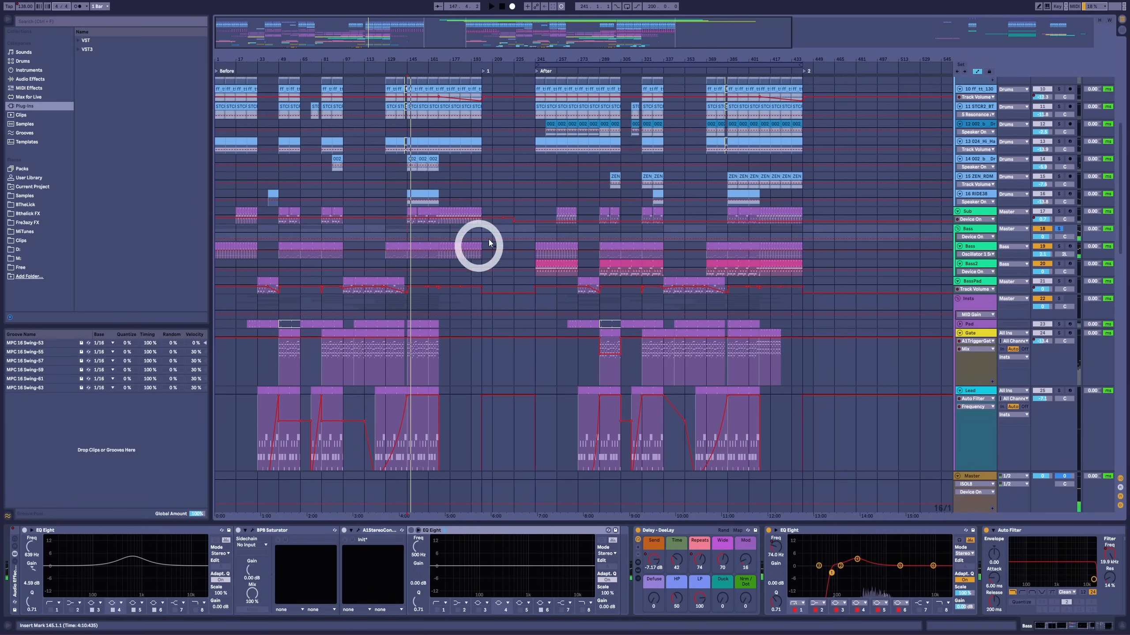
{"action": "left_click", "coordinate": [1058, 230]}
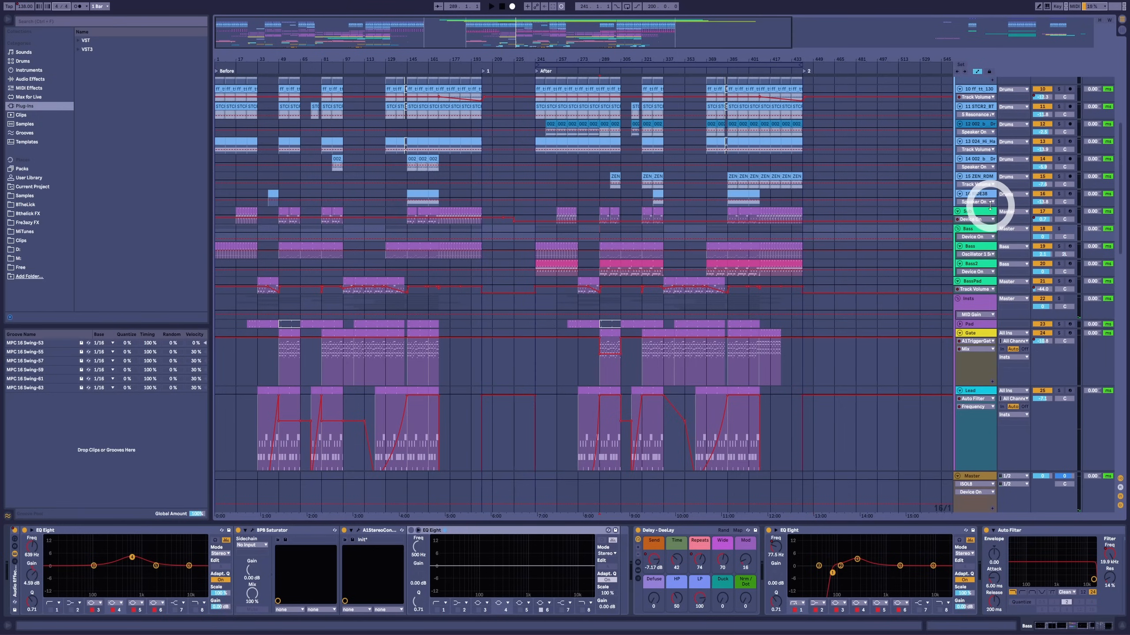
View the Sub track's devices, listen to the Sub soloed from bar 49 in the Before section, and clear the solo.
{"action": "left_click", "coordinate": [979, 212]}
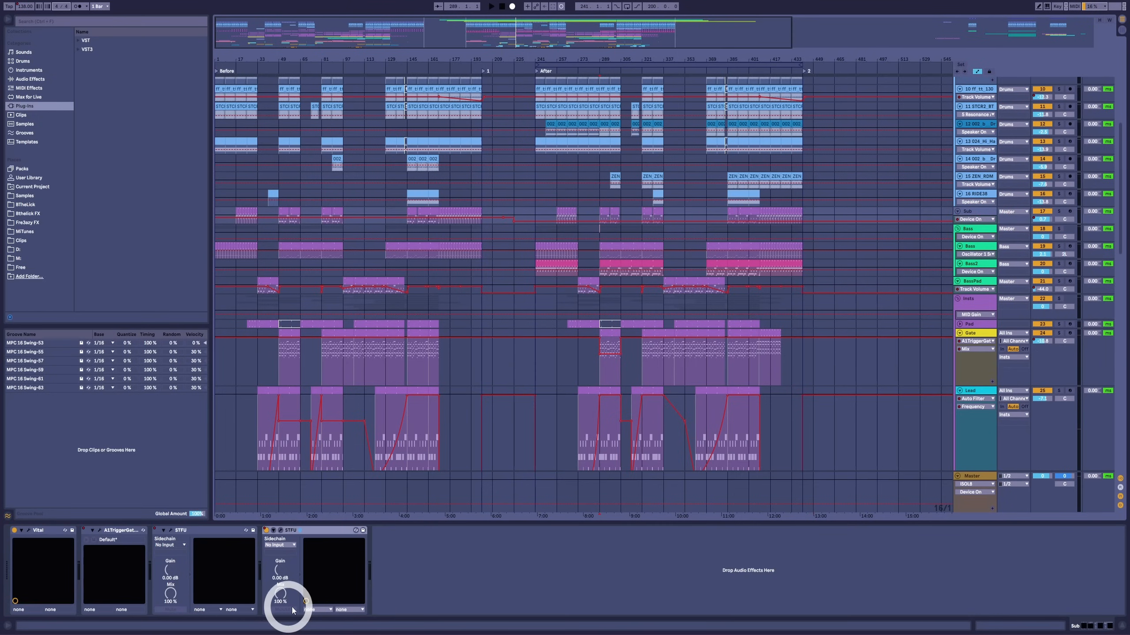
{"action": "left_click", "coordinate": [99, 530]}
{"action": "left_click", "coordinate": [99, 530]}
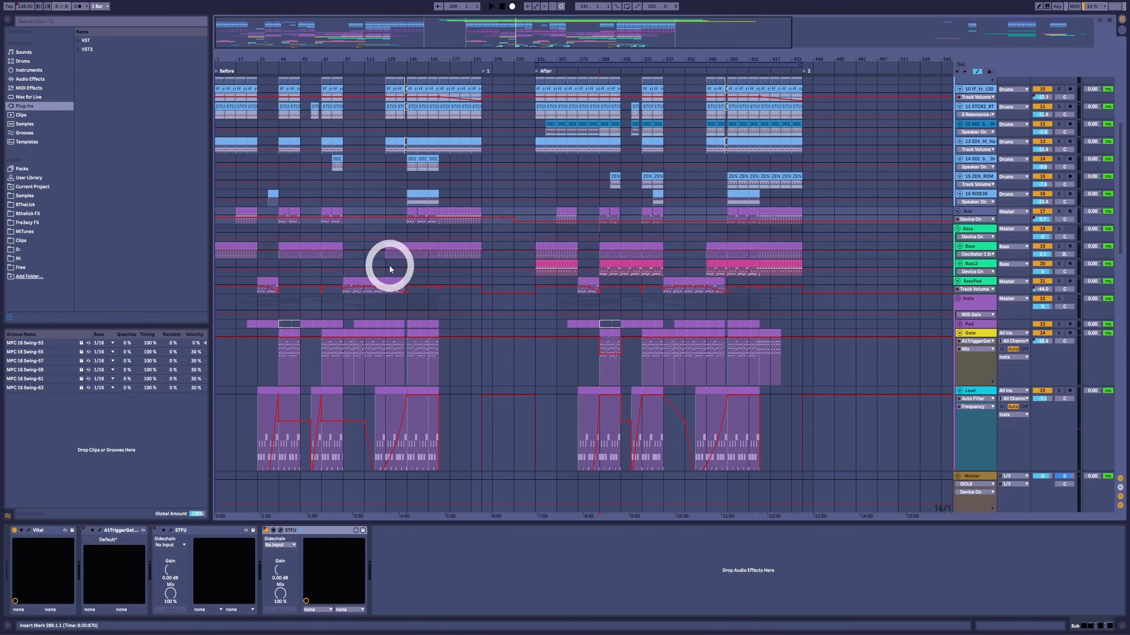
{"action": "left_click", "coordinate": [278, 230]}
{"action": "key", "text": "space"}
{"action": "left_click", "coordinate": [1059, 212]}
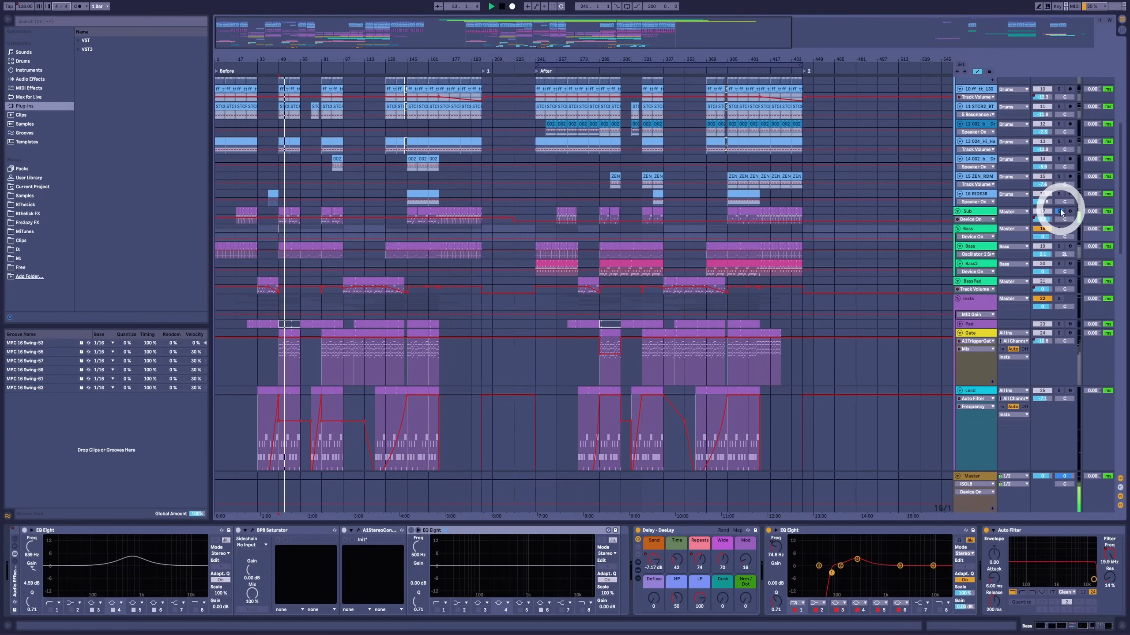
{"action": "left_click", "coordinate": [1059, 212]}
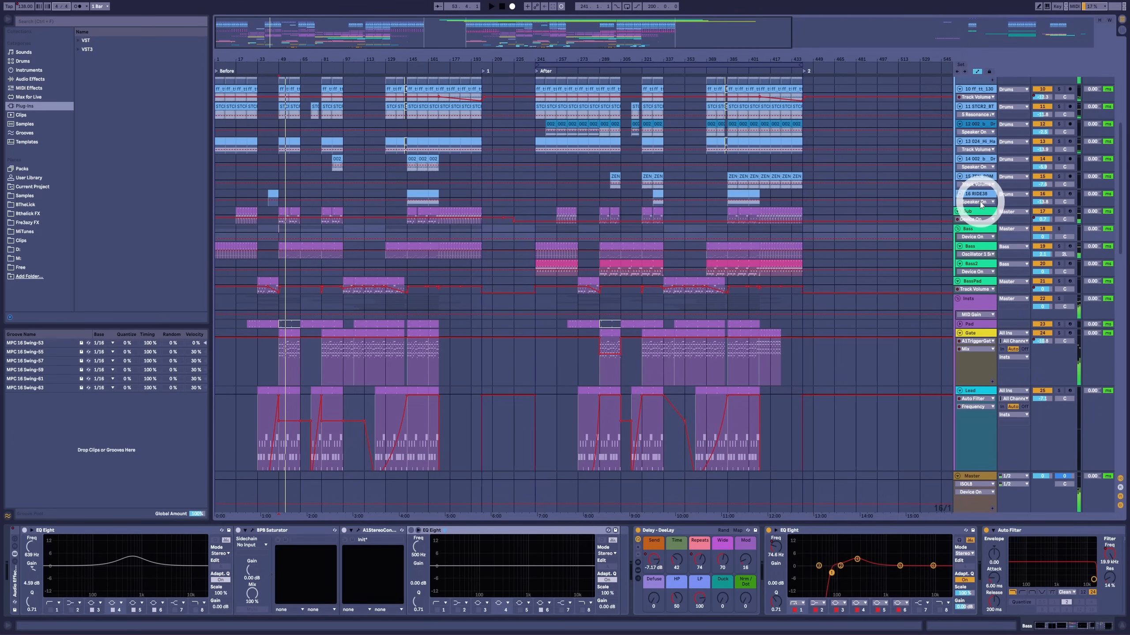
Examine the MIDI notes of the Sub clip at bar 289, and return to the track's device view.
{"action": "left_click", "coordinate": [966, 215]}
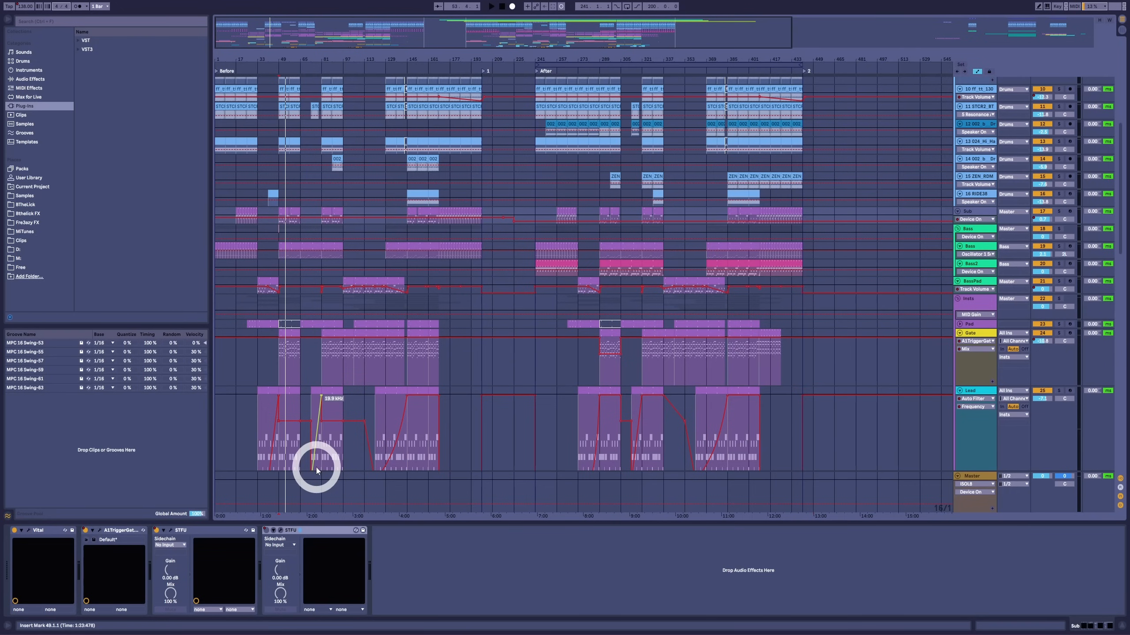
{"action": "left_click", "coordinate": [343, 323]}
{"action": "left_click", "coordinate": [606, 215]}
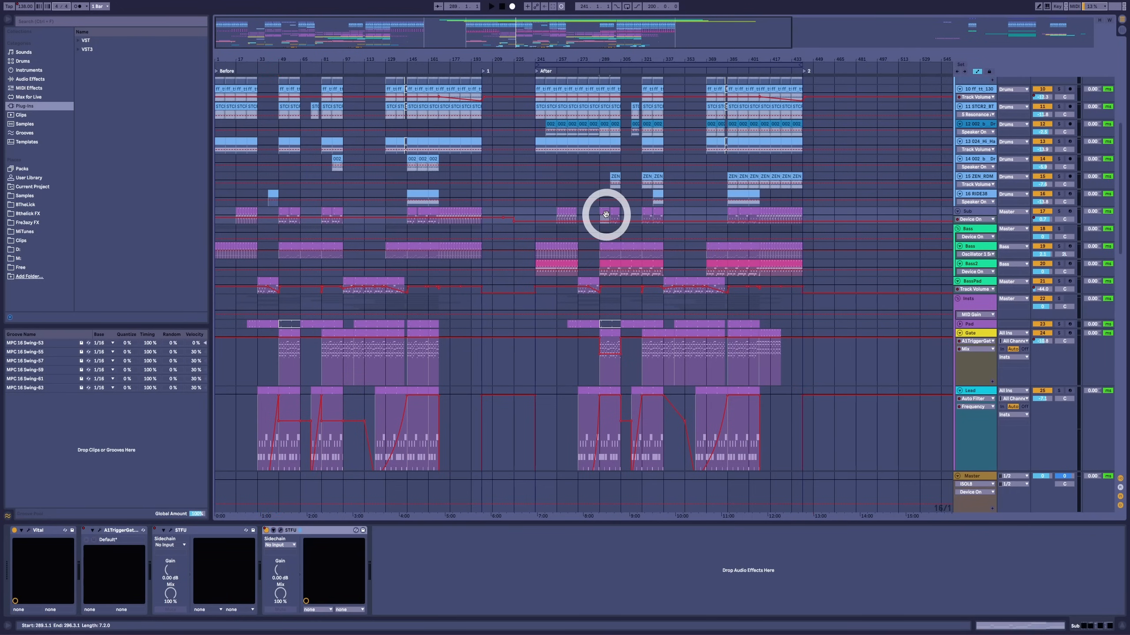
{"action": "double_click", "coordinate": [605, 214]}
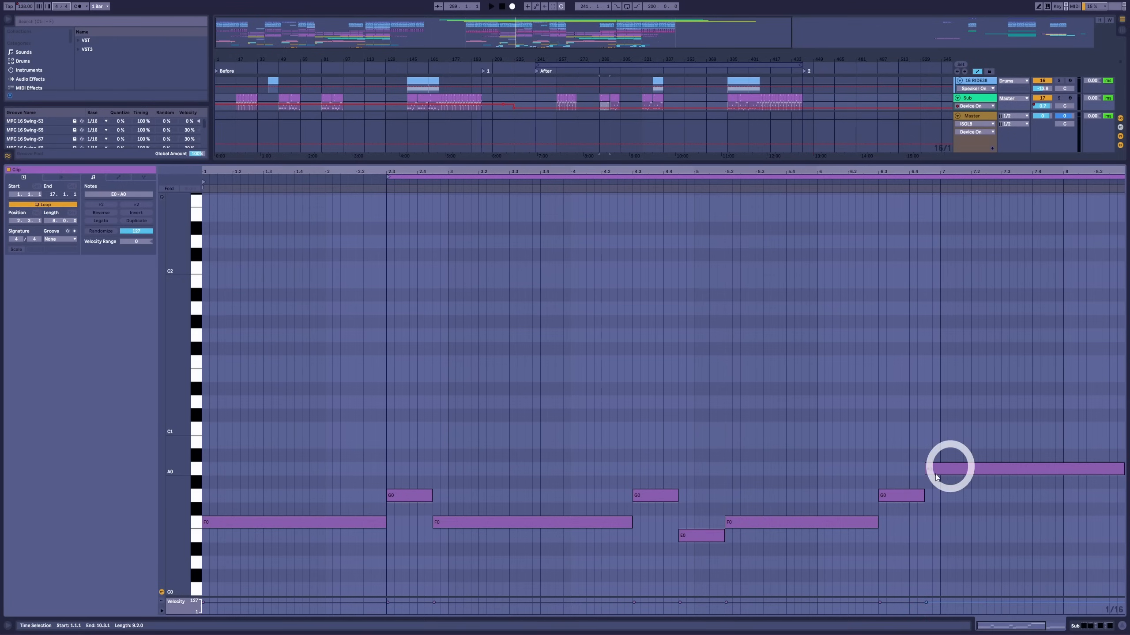
{"action": "key", "text": "shift+Tab"}
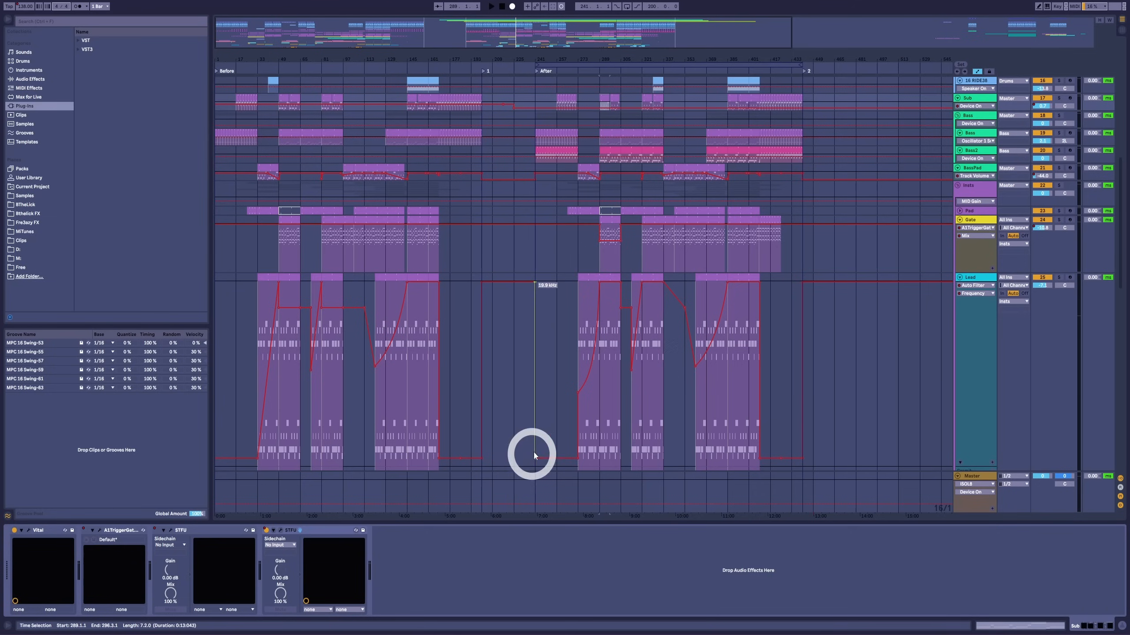
In the Sub track's last STFU, shift the envelope peak slightly, raise the following point to full level, lower it again, and close the plugin.
{"action": "left_click", "coordinate": [280, 530]}
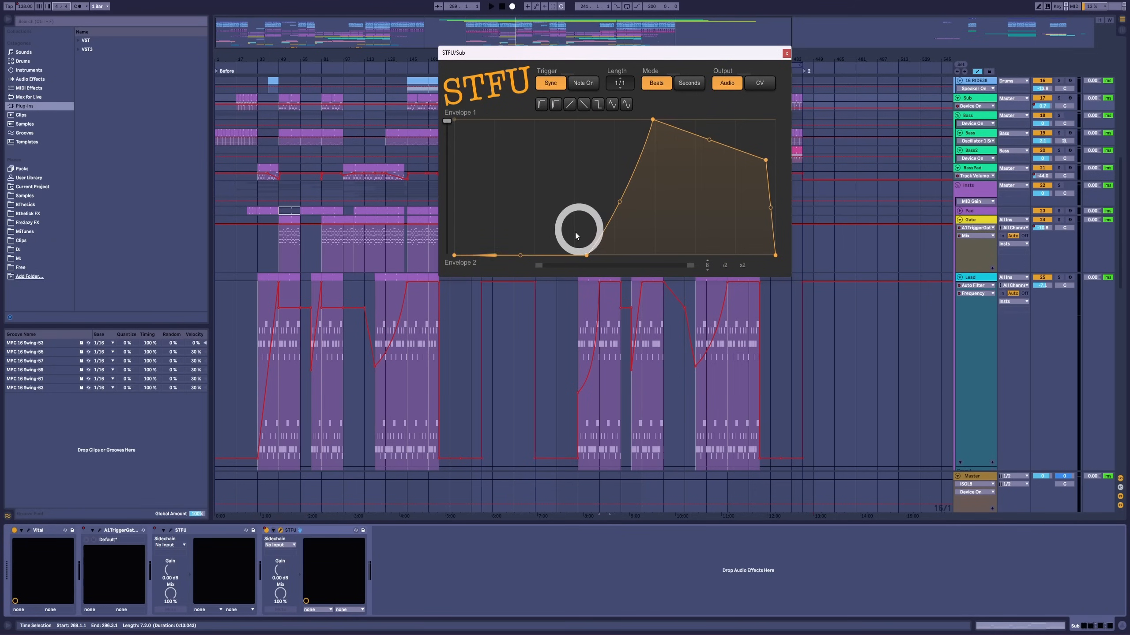
{"action": "left_click", "coordinate": [585, 255]}
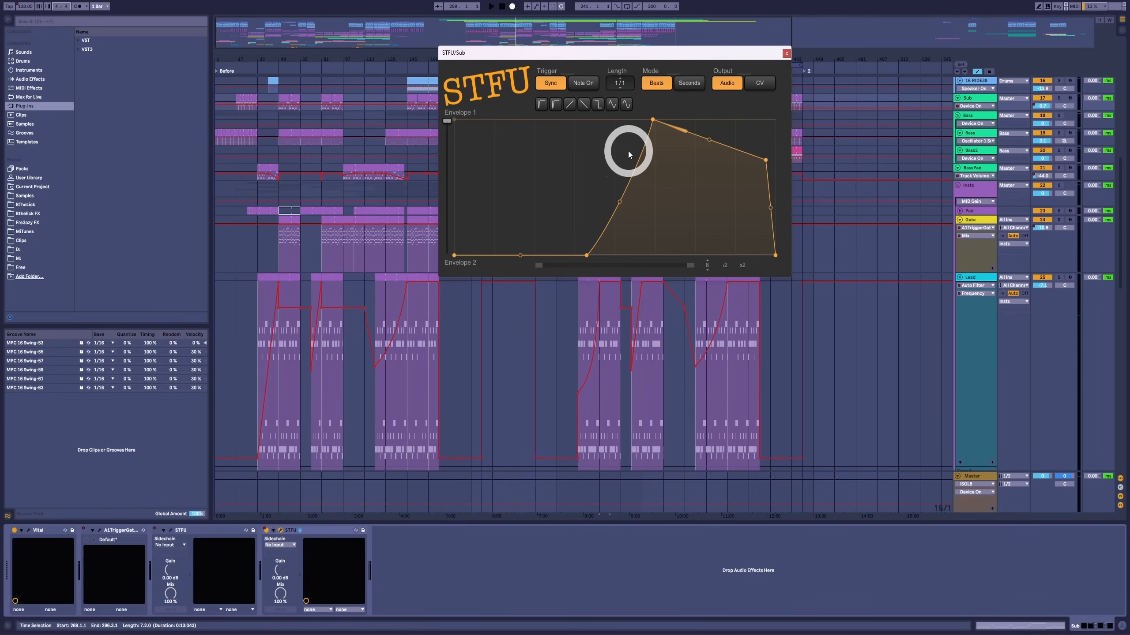
{"action": "left_click_drag", "start_coordinate": [653, 120], "coordinate": [613, 111]}
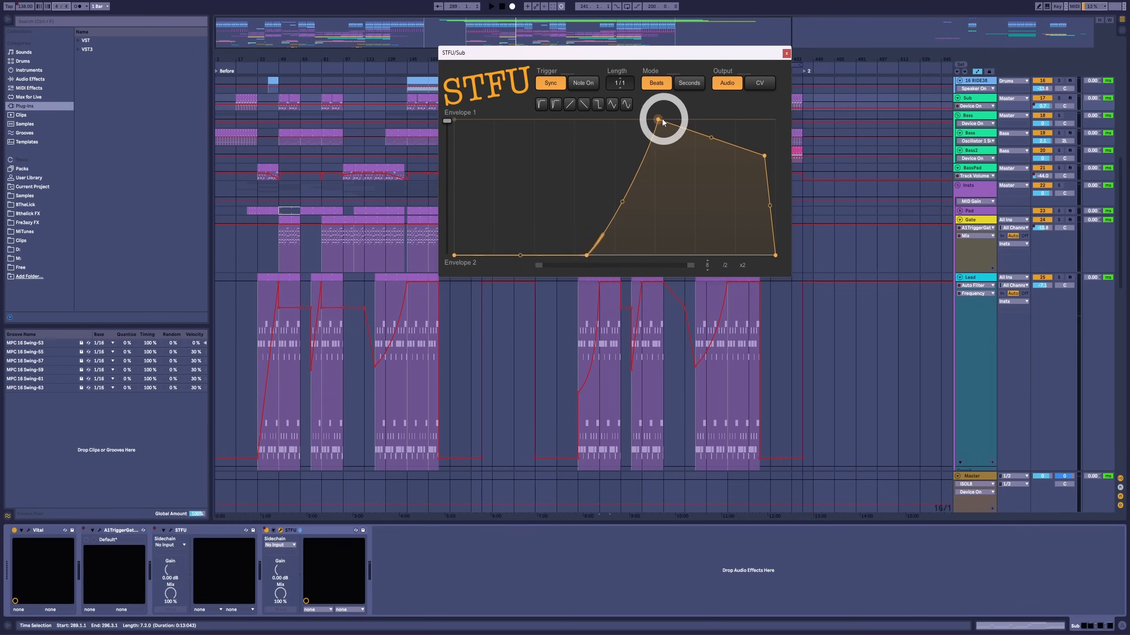
{"action": "left_click_drag", "start_coordinate": [764, 157], "coordinate": [762, 103]}
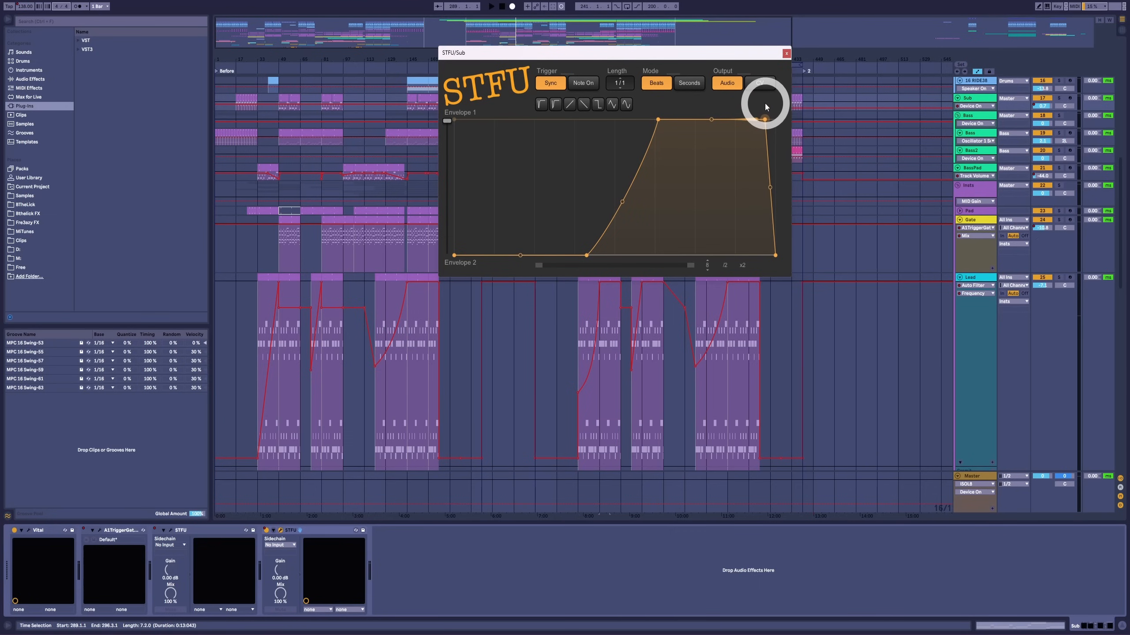
{"action": "left_click_drag", "start_coordinate": [765, 104], "coordinate": [762, 161]}
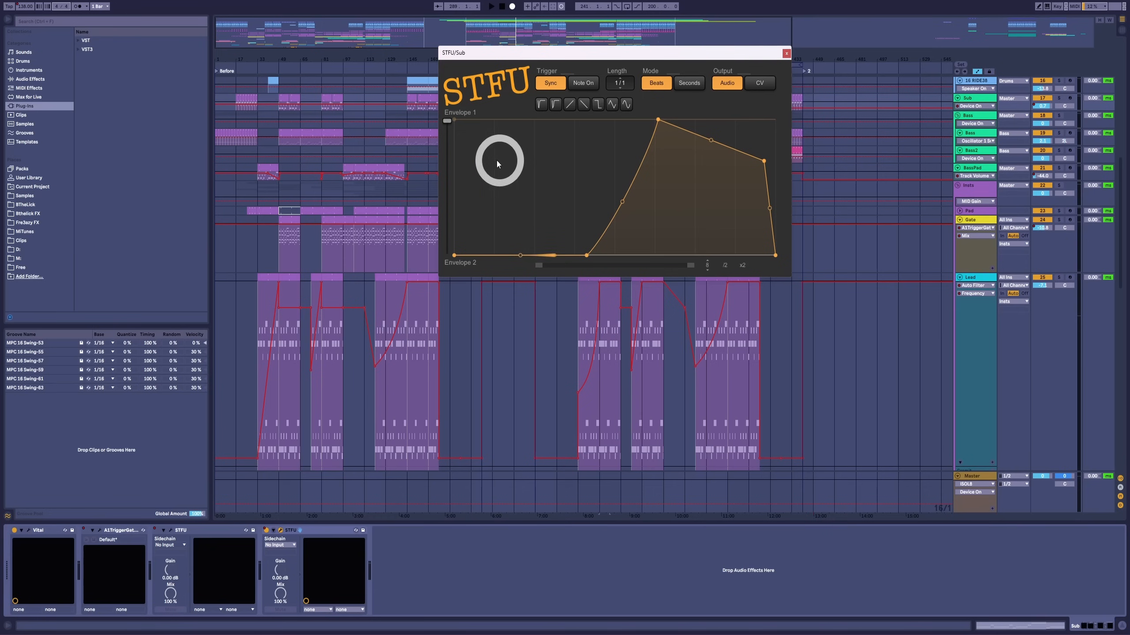
{"action": "left_click", "coordinate": [786, 53]}
Hide the automation lanes in the arrangement.
{"action": "scroll", "coordinate": [638, 165], "scroll_direction": "up", "scroll_amount": 2}
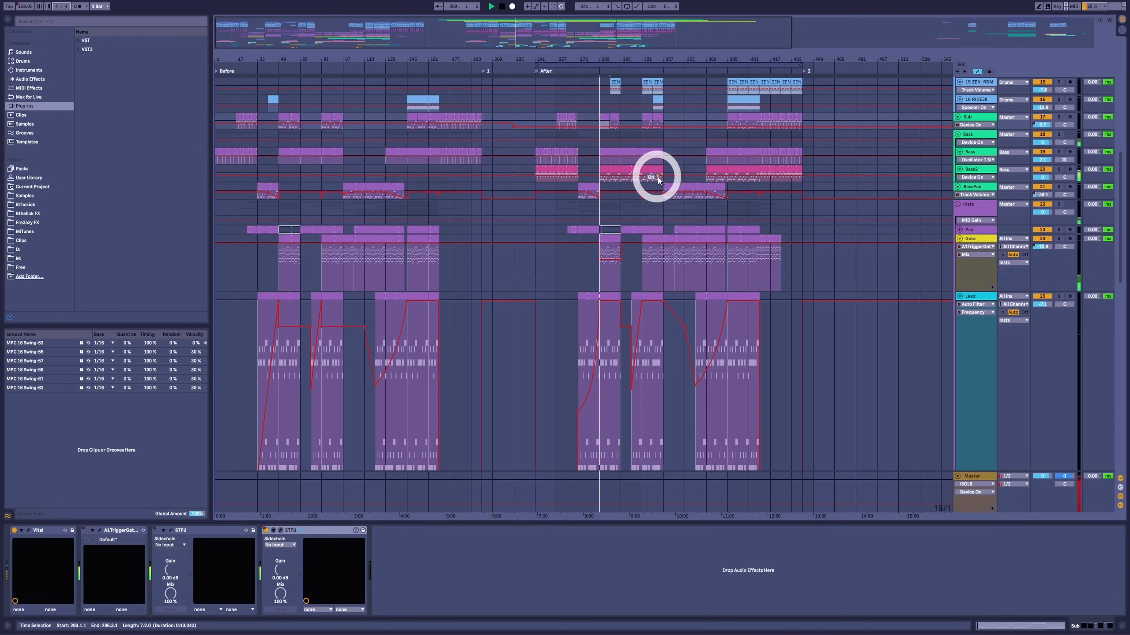
{"action": "scroll", "coordinate": [664, 187], "scroll_direction": "up", "scroll_amount": 3}
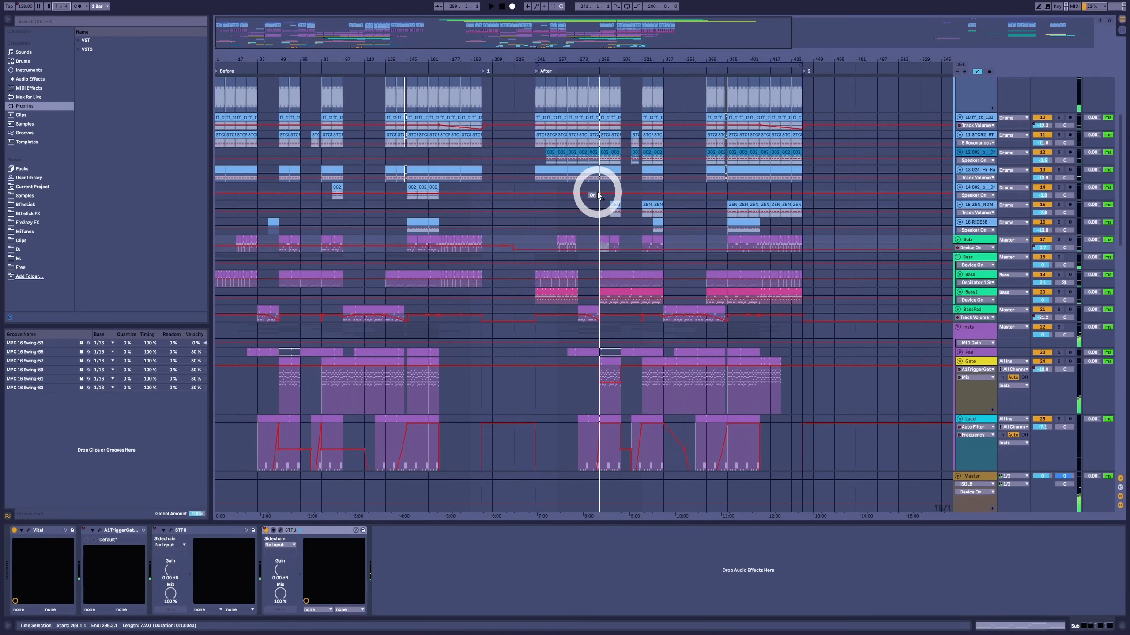
{"action": "key", "text": "a"}
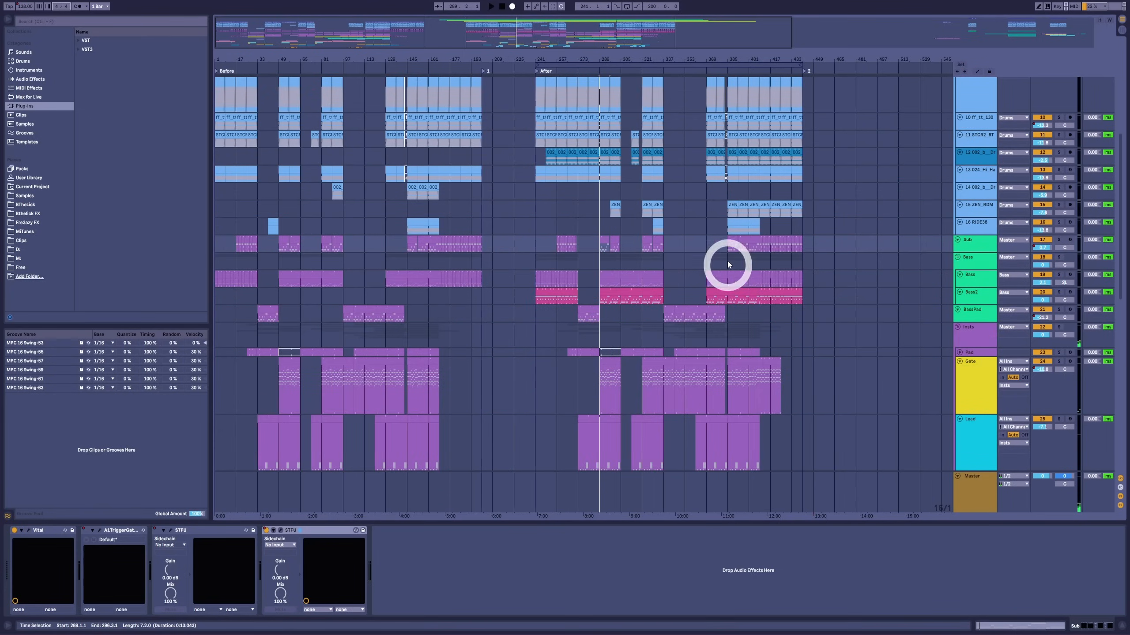
Play the full mix from bar 289 in After and compare it with bar 49 in Before.
{"action": "left_click", "coordinate": [598, 187]}
{"action": "key", "text": "space"}
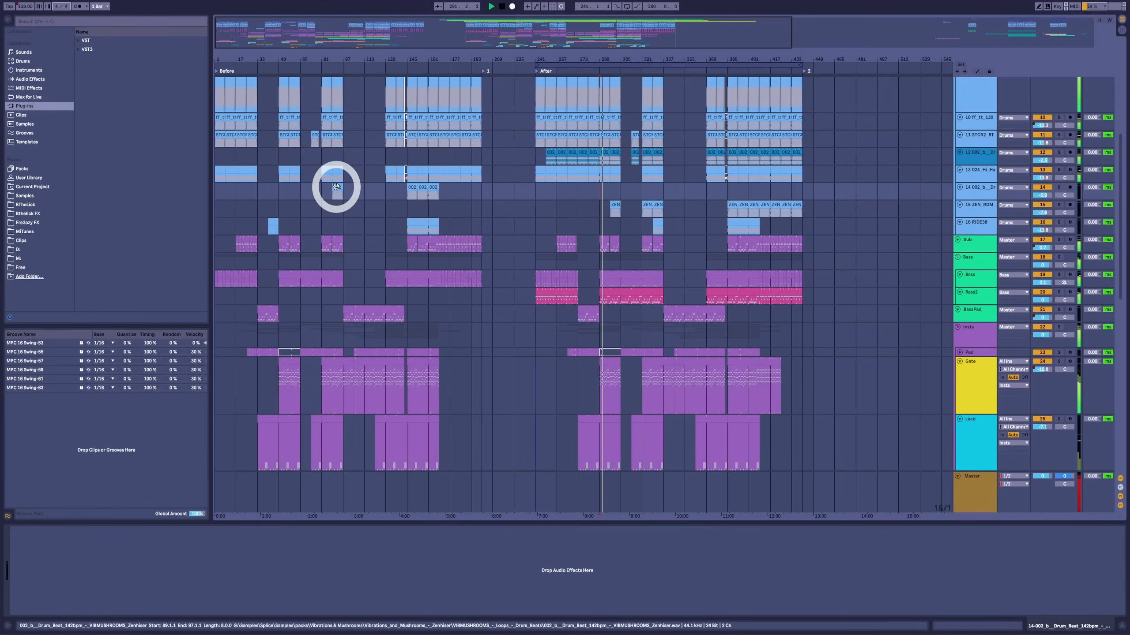
{"action": "left_click", "coordinate": [279, 193]}
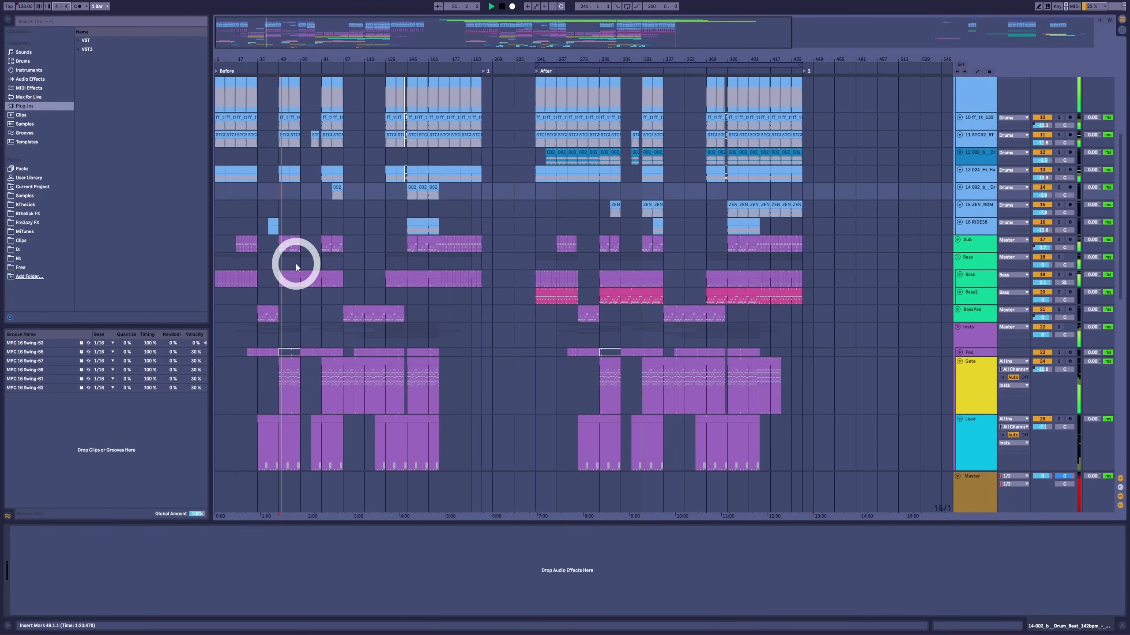
Solo the Sub and Bass tracks together with the Kick and Drums tracks.
{"action": "scroll", "coordinate": [1046, 289], "scroll_direction": "up", "scroll_amount": 3}
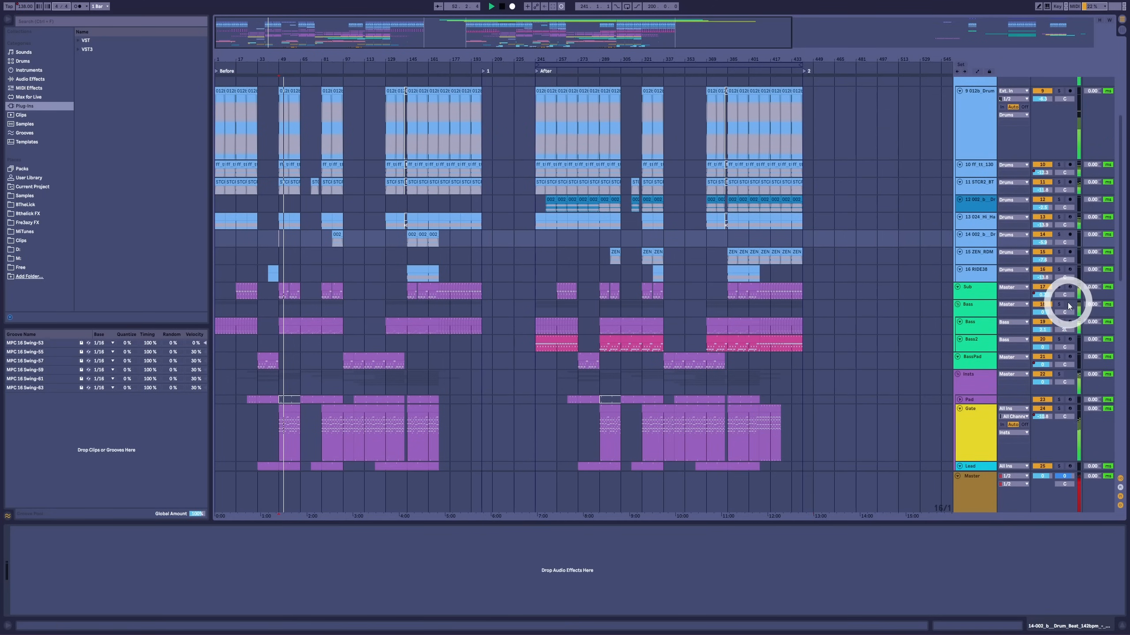
{"action": "left_click", "coordinate": [1059, 305]}
{"action": "scroll", "coordinate": [1068, 249], "scroll_direction": "up", "scroll_amount": 10}
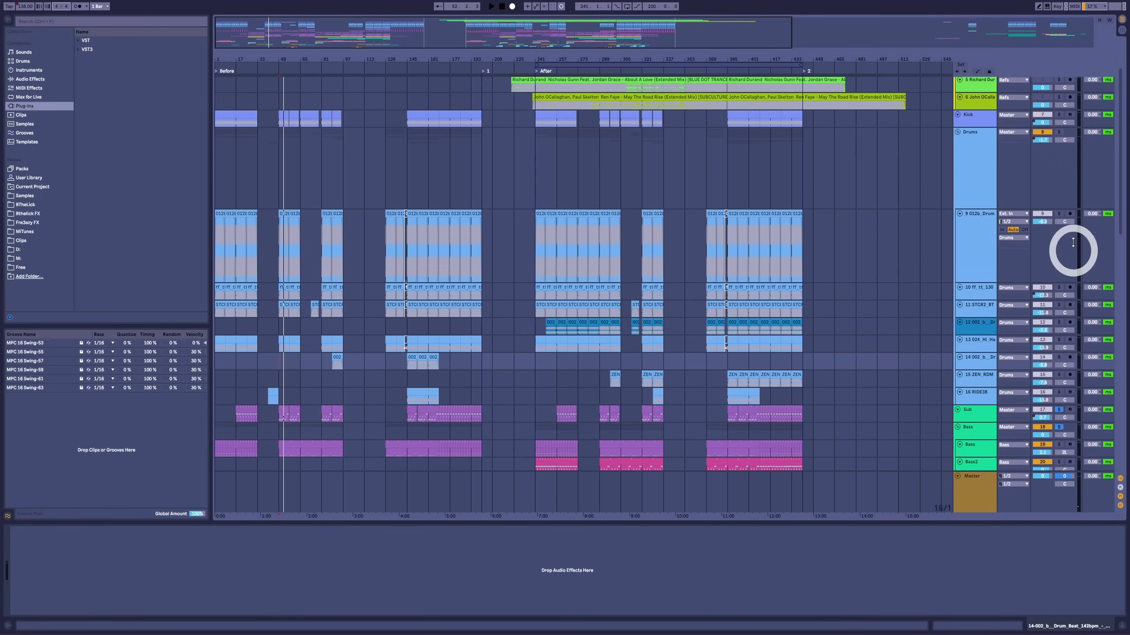
{"action": "left_click", "coordinate": [1059, 171], "text": "ctrl"}
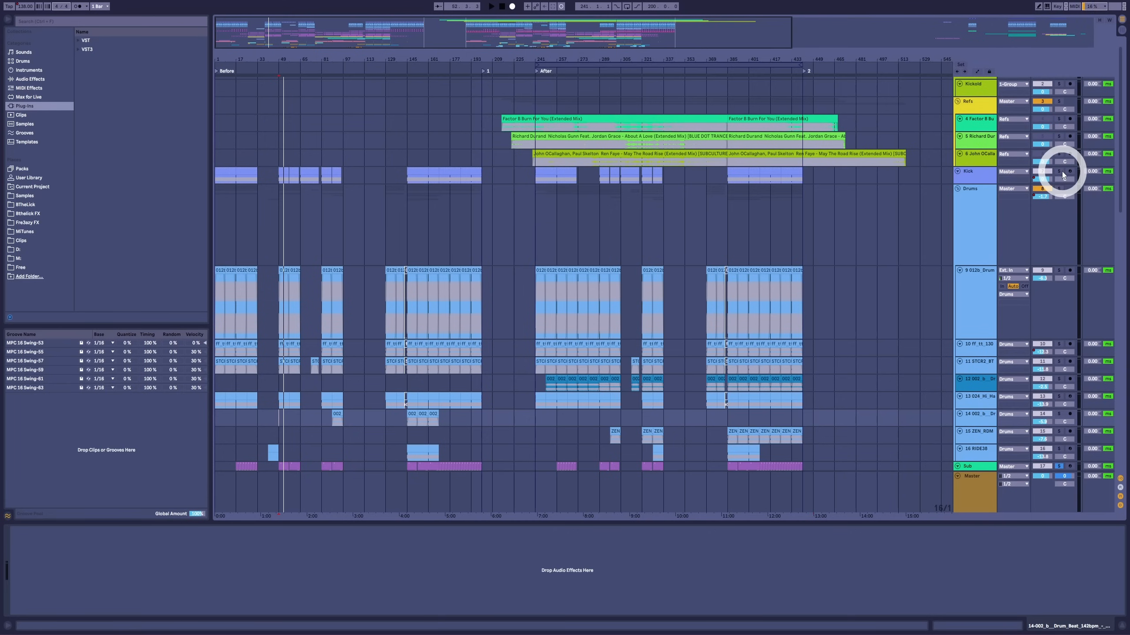
{"action": "left_click", "coordinate": [1059, 188], "text": "ctrl"}
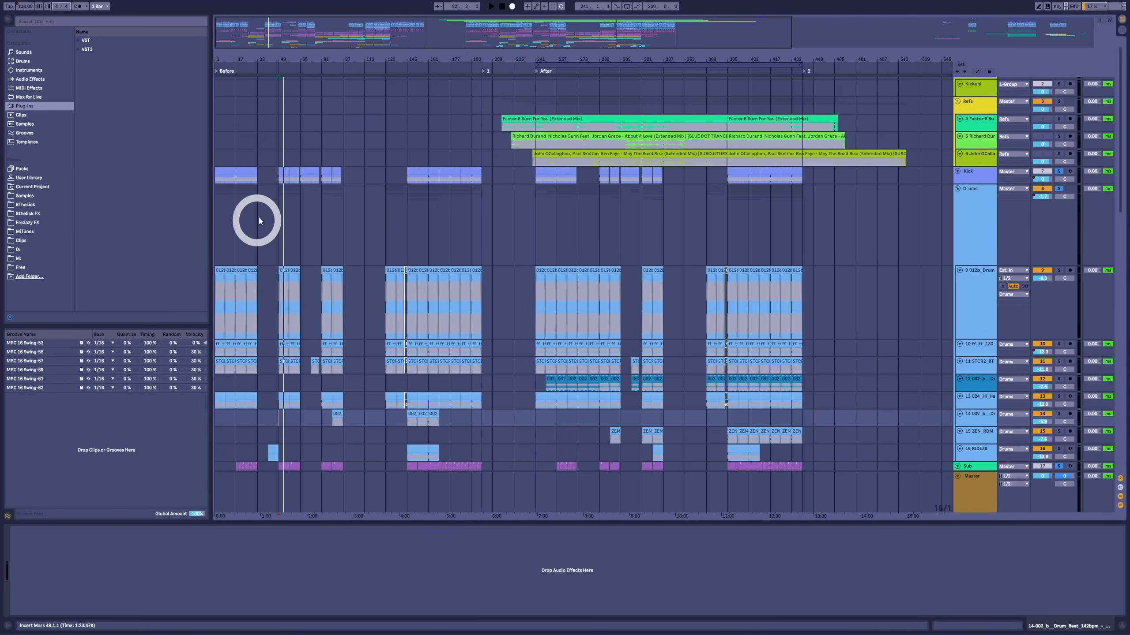
Play the soloed Kick, Drums, Sub and Bass from bar 49 in Before and compare them with bar 289 in After.
{"action": "left_click", "coordinate": [280, 226]}
{"action": "key", "text": "space"}
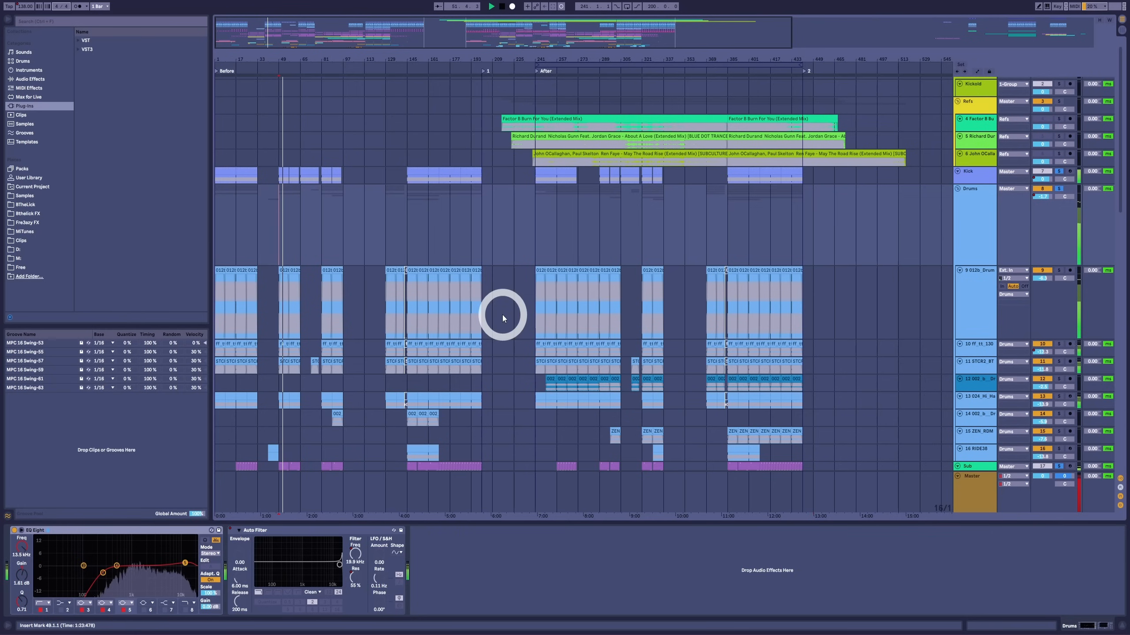
{"action": "left_click", "coordinate": [606, 240]}
{"action": "key", "text": "space"}
{"action": "scroll", "coordinate": [604, 241], "scroll_direction": "down", "scroll_amount": 3}
{"action": "scroll", "coordinate": [603, 238], "scroll_direction": "down", "scroll_amount": 2}
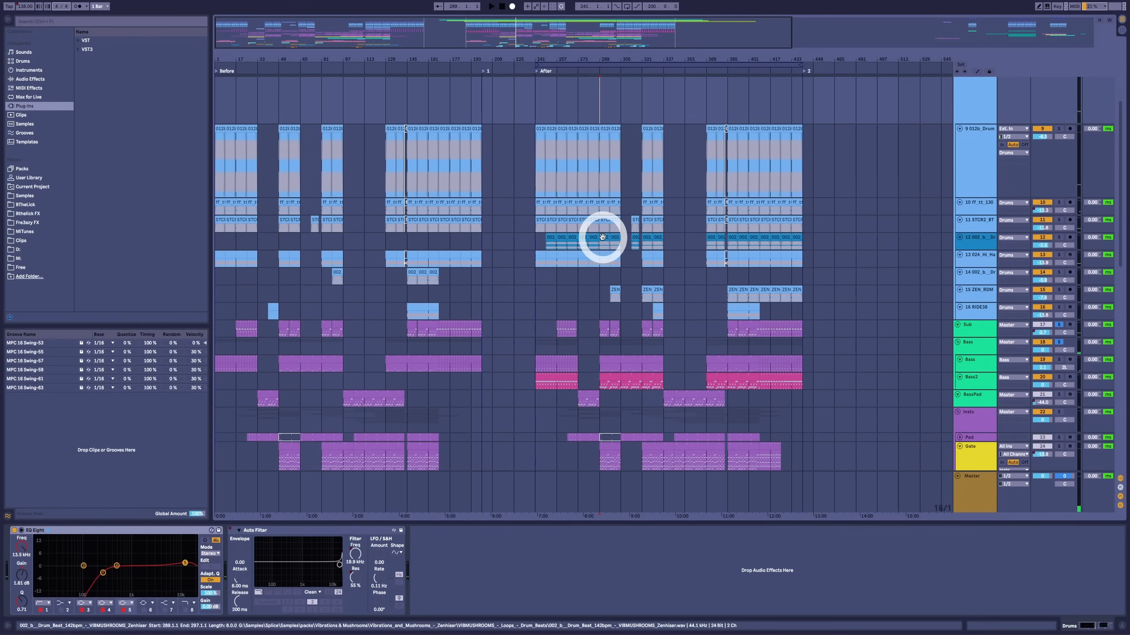
{"action": "key", "text": "space"}
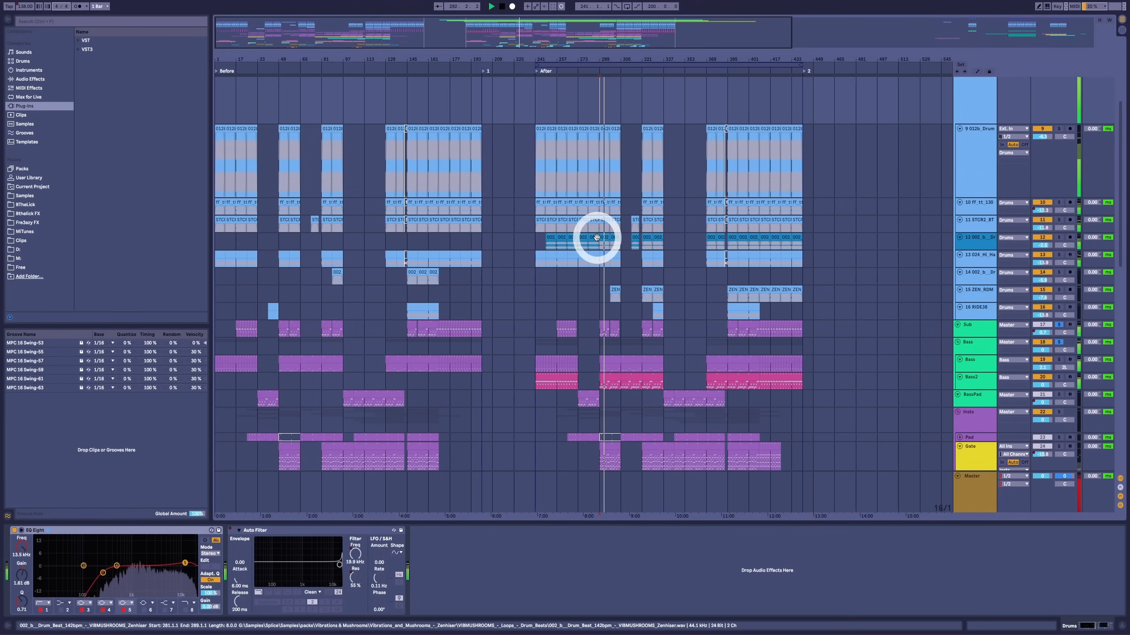
Stop playback and unsolo the Kick and Drums tracks.
{"action": "scroll", "coordinate": [960, 265], "scroll_direction": "up", "scroll_amount": 5}
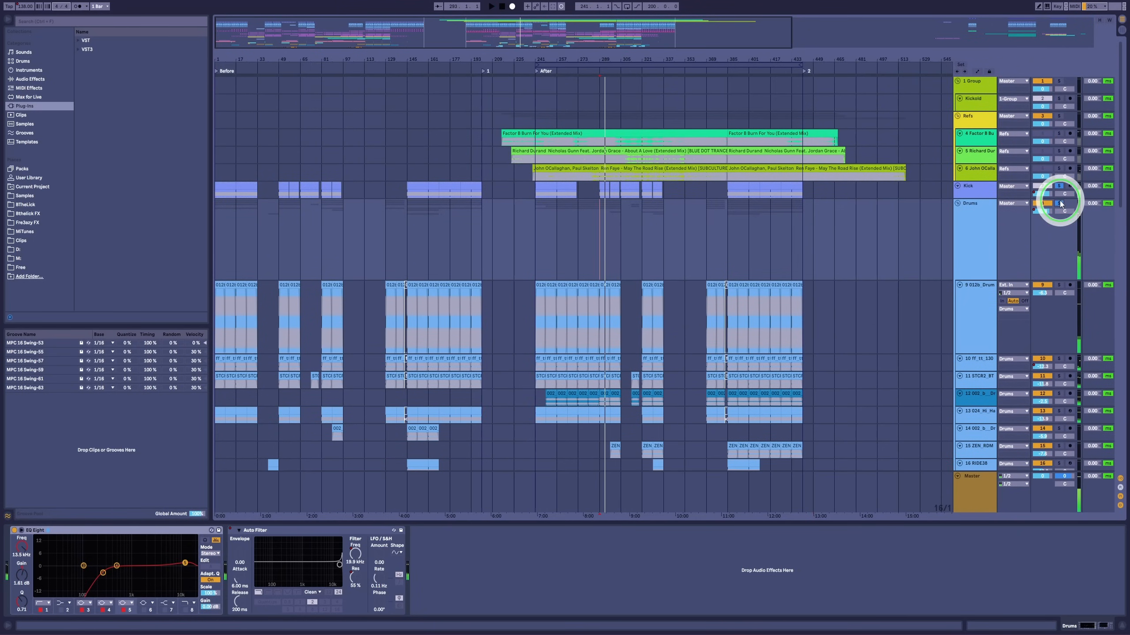
{"action": "left_click", "coordinate": [1053, 190]}
{"action": "left_click", "coordinate": [845, 289]}
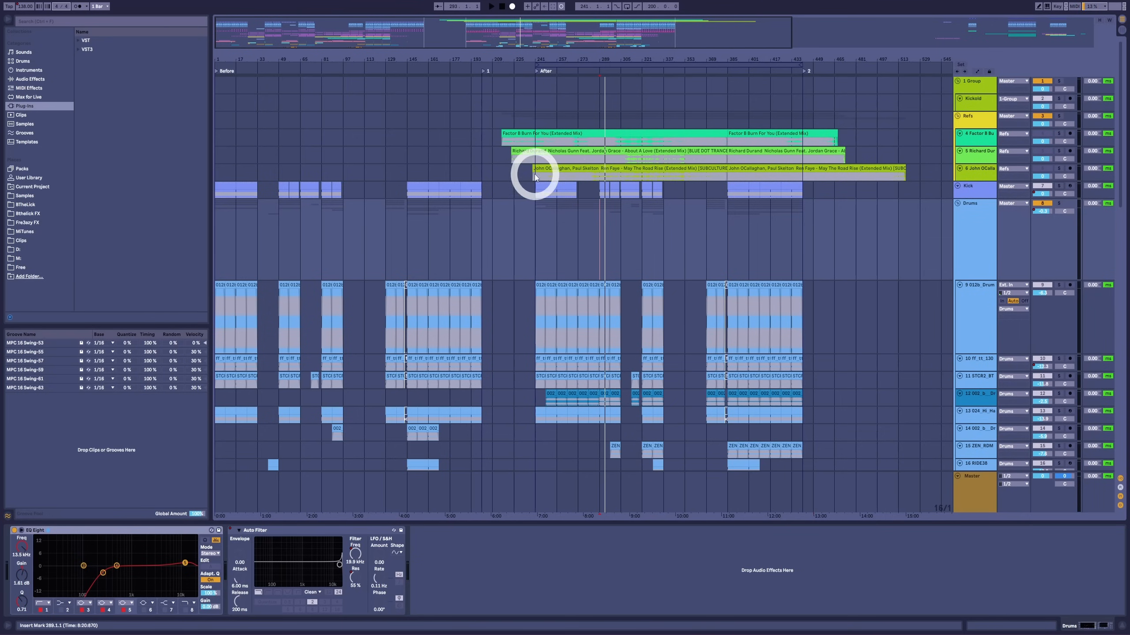
Fit the track heights to the arrangement view so the instrument and SFX tracks show compactly.
{"action": "scroll", "coordinate": [705, 213], "scroll_direction": "down", "scroll_amount": 10}
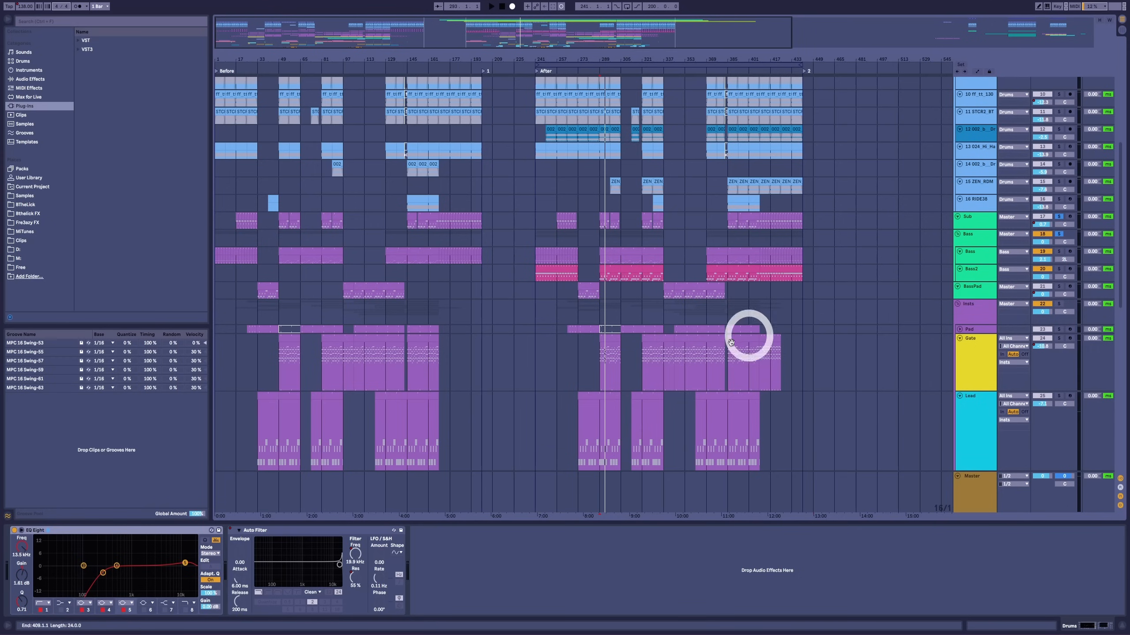
{"action": "scroll", "coordinate": [665, 297], "scroll_direction": "down", "scroll_amount": 5}
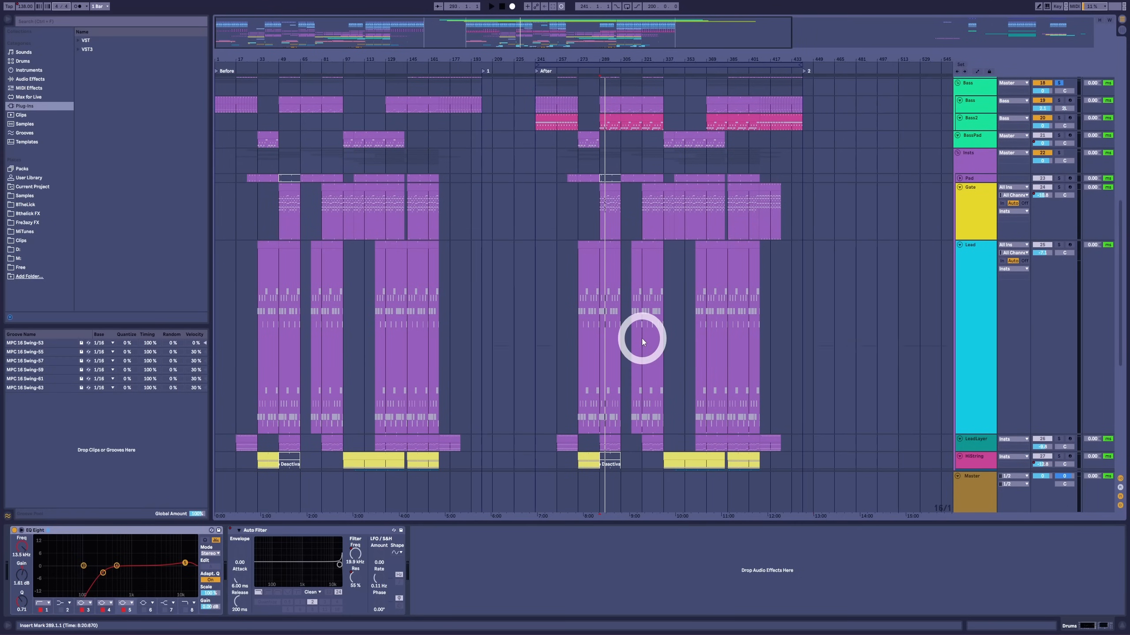
{"action": "key", "text": "h"}
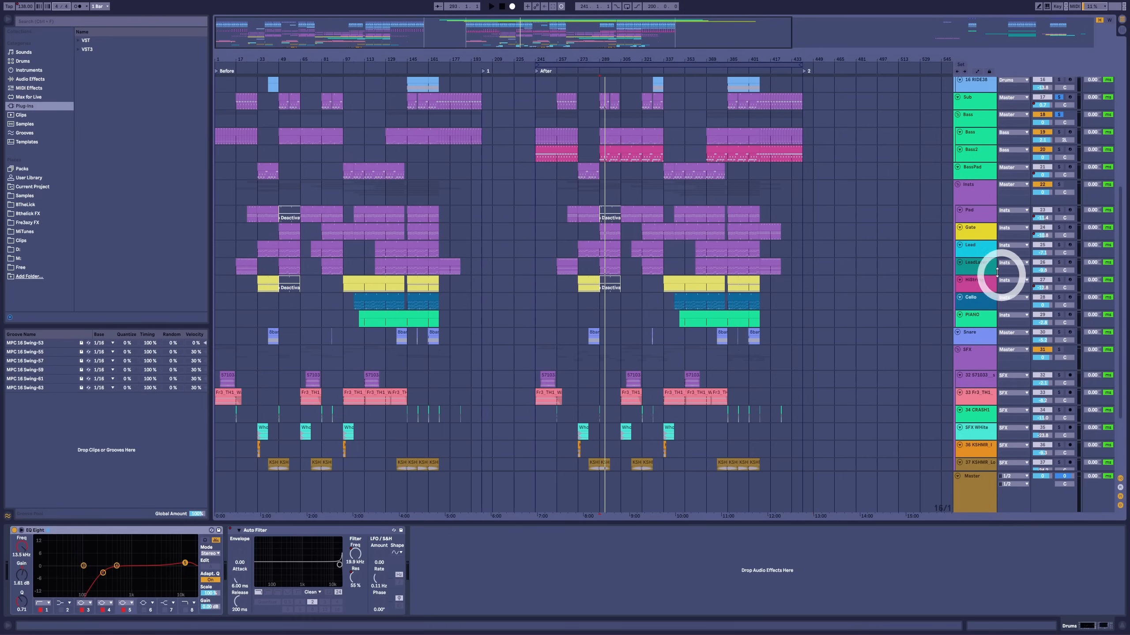
Open the Cramit plugin at the end of the Lead track's device chain and examine its settings.
{"action": "left_click", "coordinate": [978, 251]}
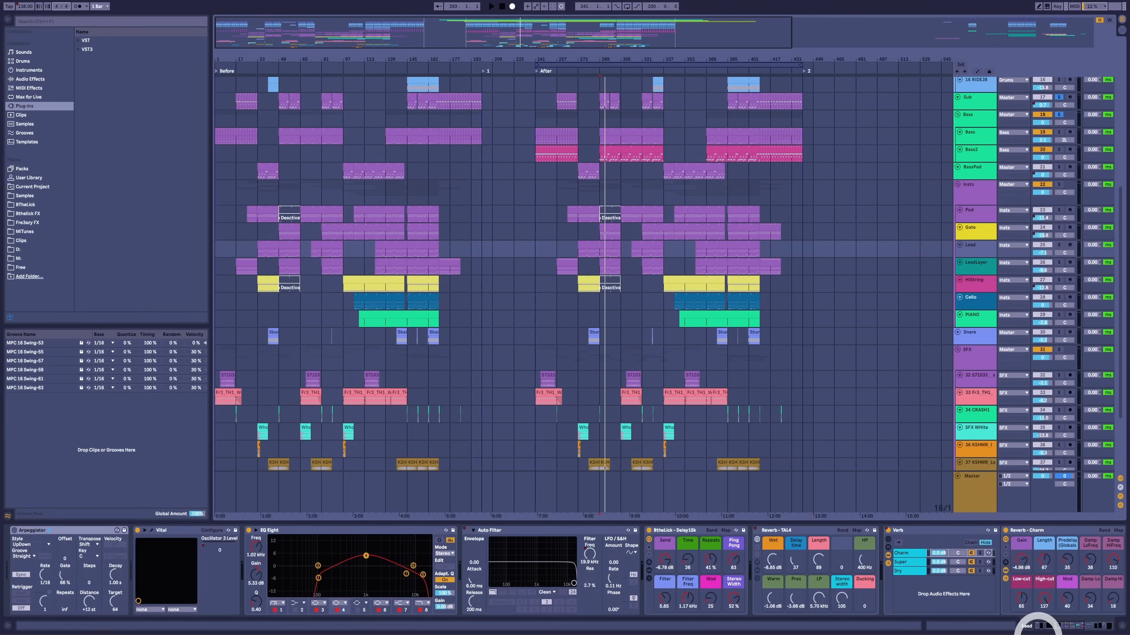
{"action": "scroll", "coordinate": [1068, 605], "scroll_direction": "right", "scroll_amount": 10}
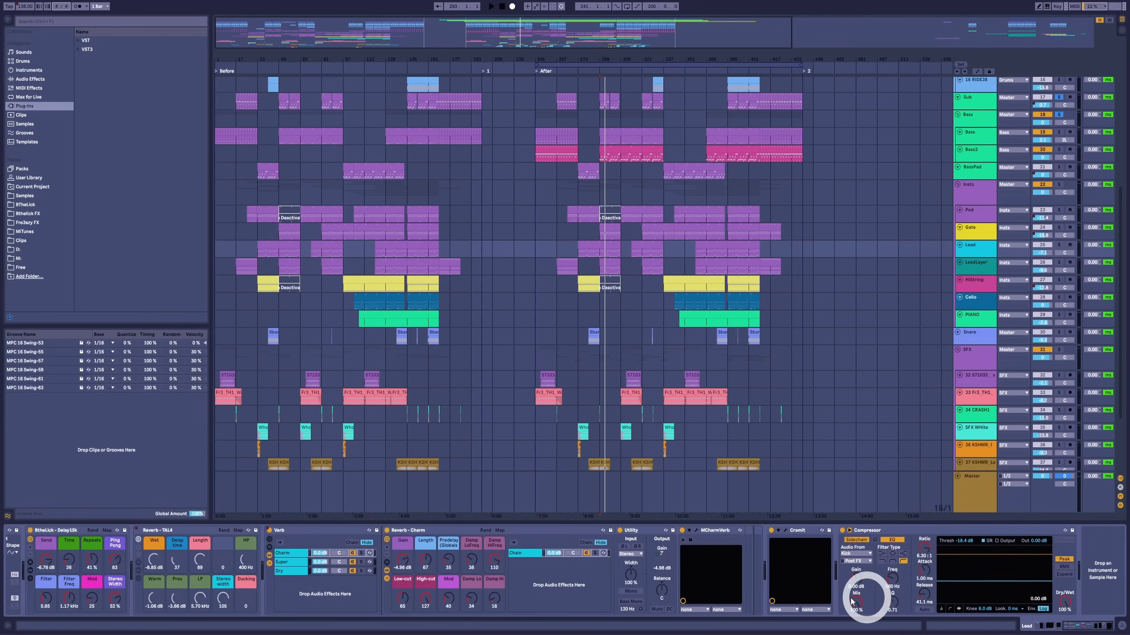
{"action": "left_click", "coordinate": [785, 530]}
{"action": "left_click_drag", "start_coordinate": [377, 32], "coordinate": [401, 121]}
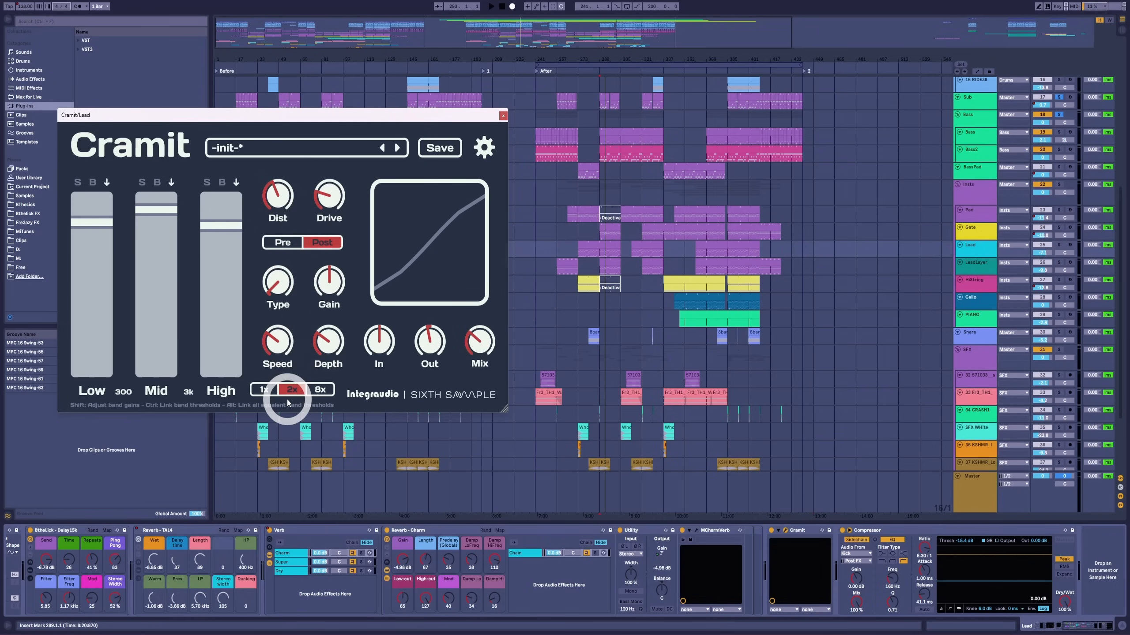
Place the insert marker at bar 289 in the After section and solo the Lead track.
{"action": "left_click", "coordinate": [624, 198], "text": "shift"}
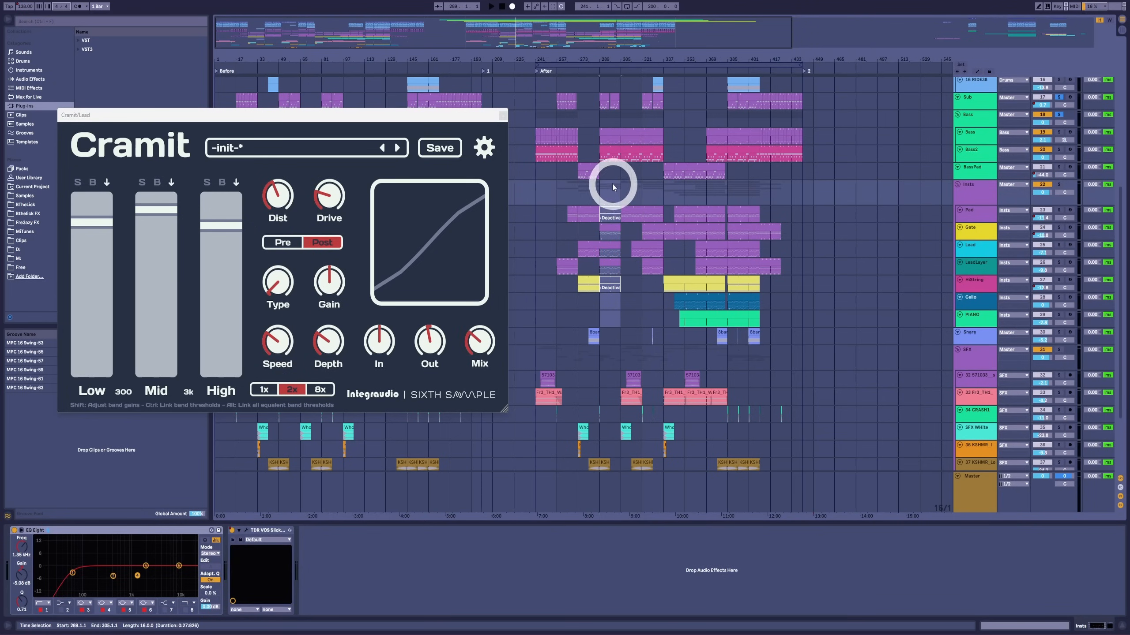
{"action": "mouse_move", "coordinate": [464, 363]}
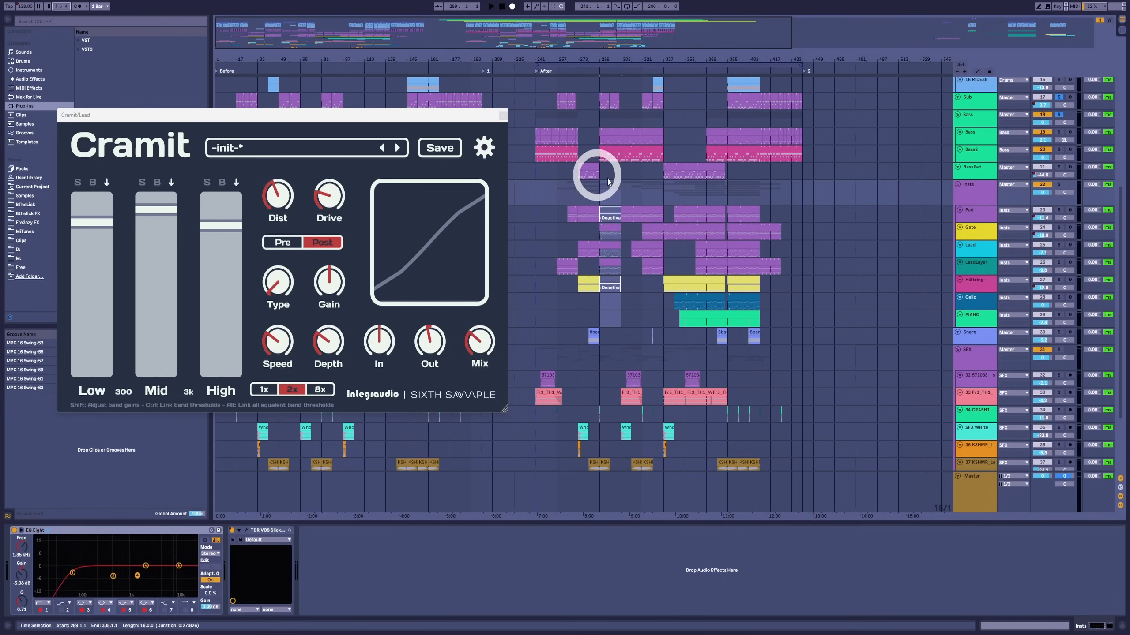
{"action": "left_click", "coordinate": [609, 195]}
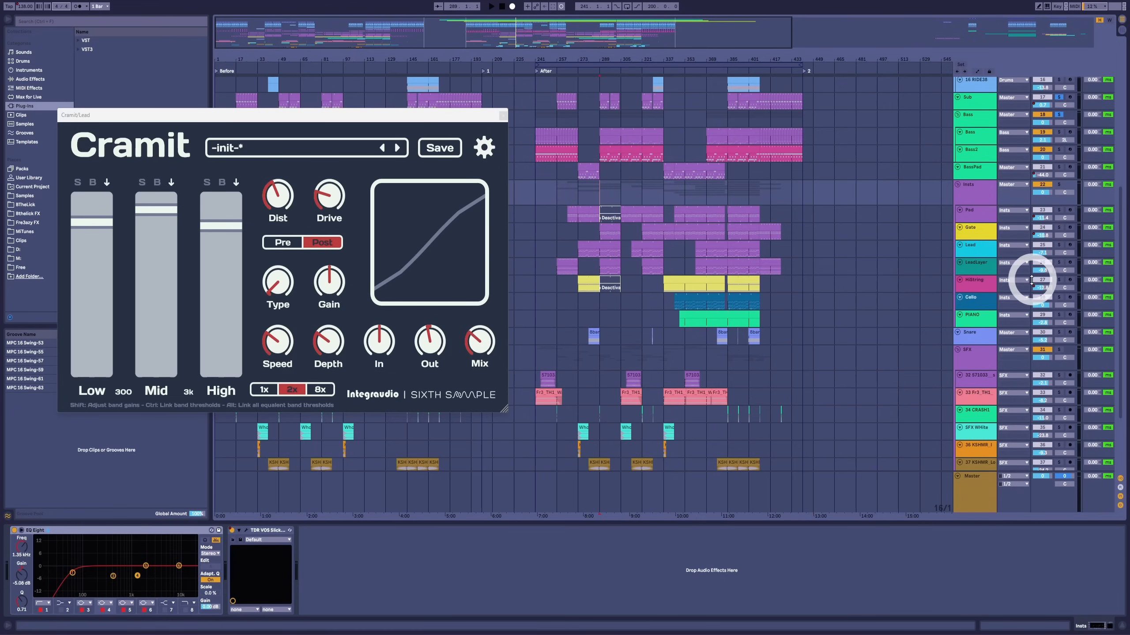
{"action": "left_click", "coordinate": [1060, 245]}
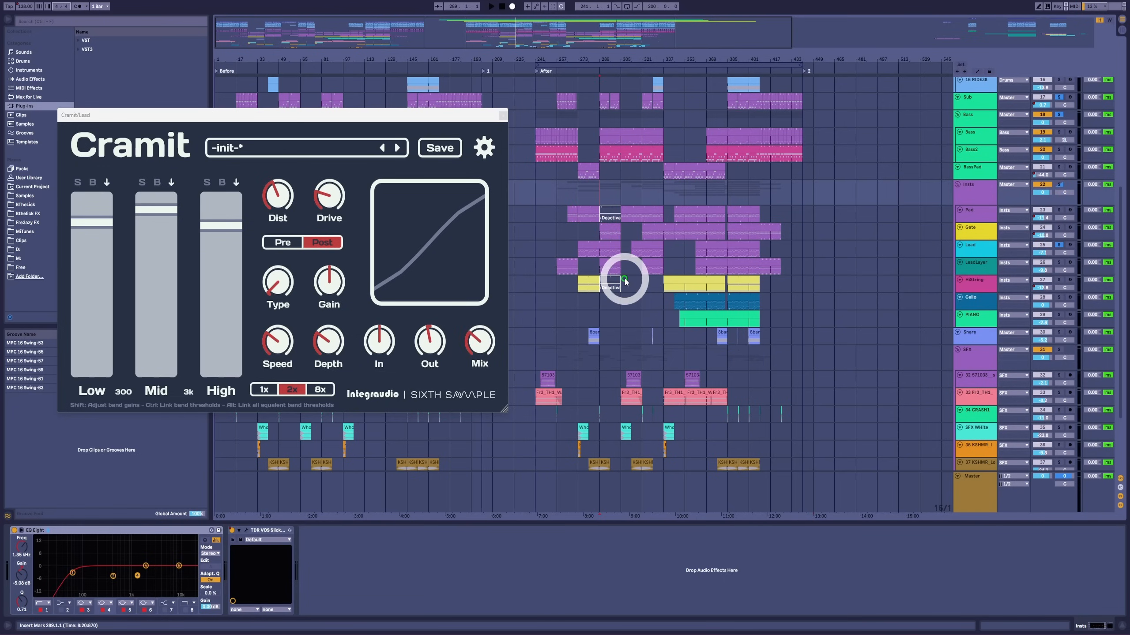
Compare the soloed Lead from bar 49 in Before with bar 289 in After, and unsolo it.
{"action": "left_click", "coordinate": [605, 303]}
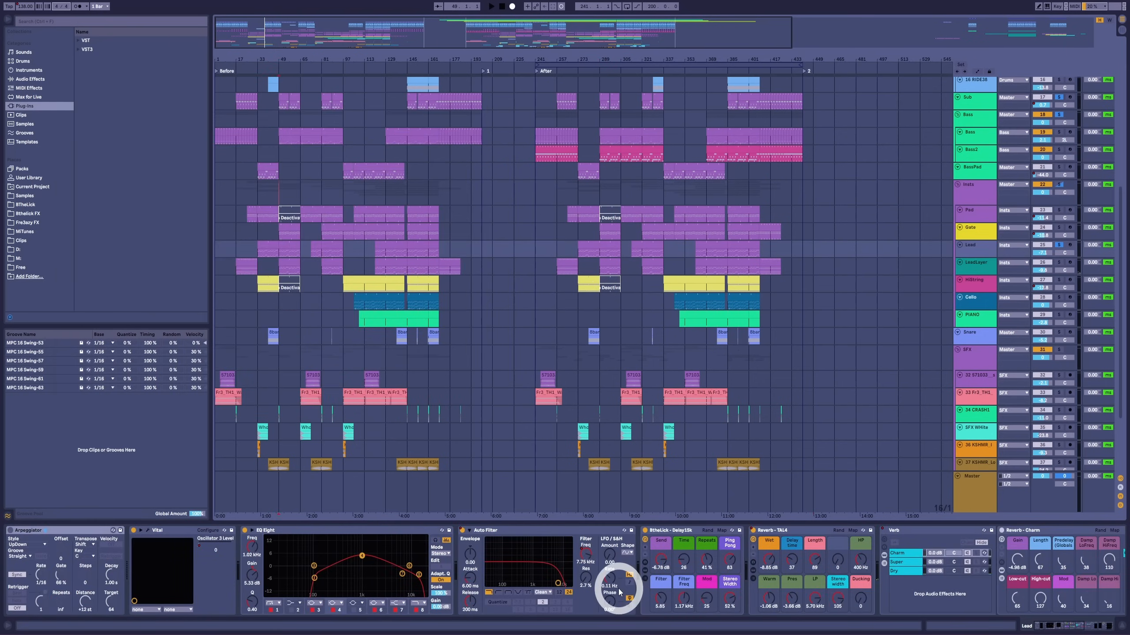
{"action": "left_click", "coordinate": [379, 221]}
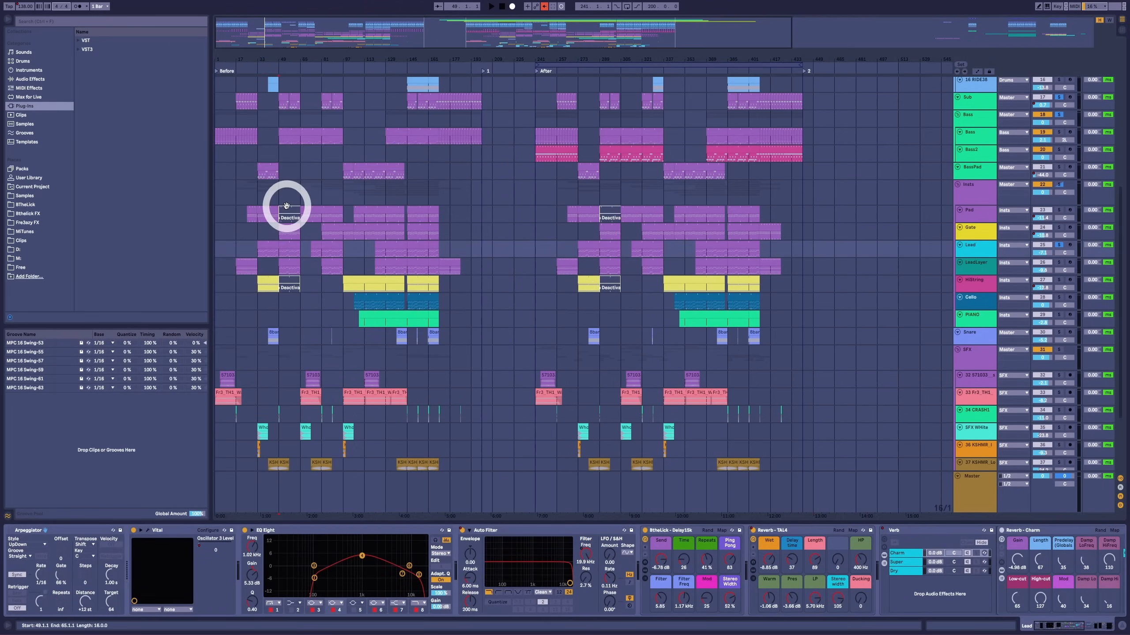
{"action": "left_click", "coordinate": [275, 198]}
{"action": "key", "text": "space"}
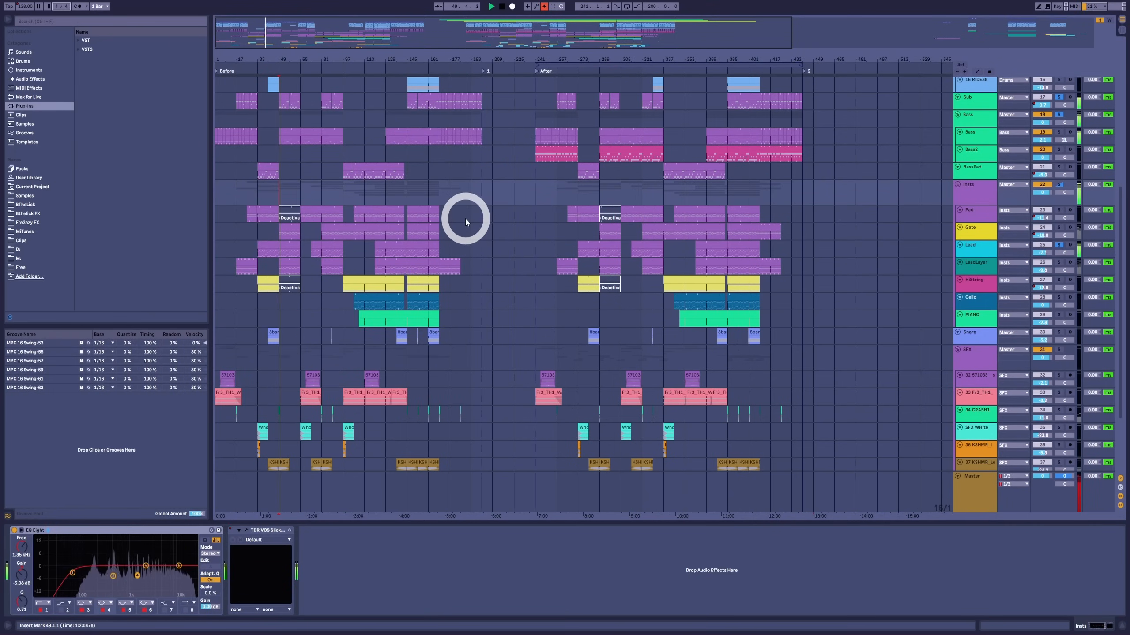
{"action": "left_click", "coordinate": [605, 191]}
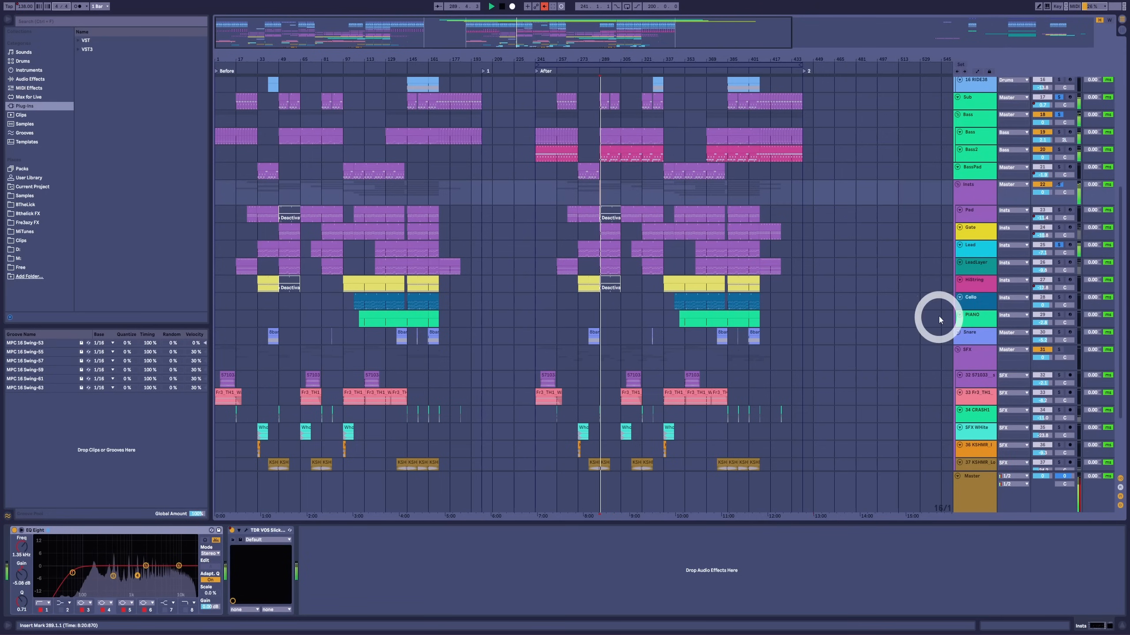
{"action": "key", "text": "space"}
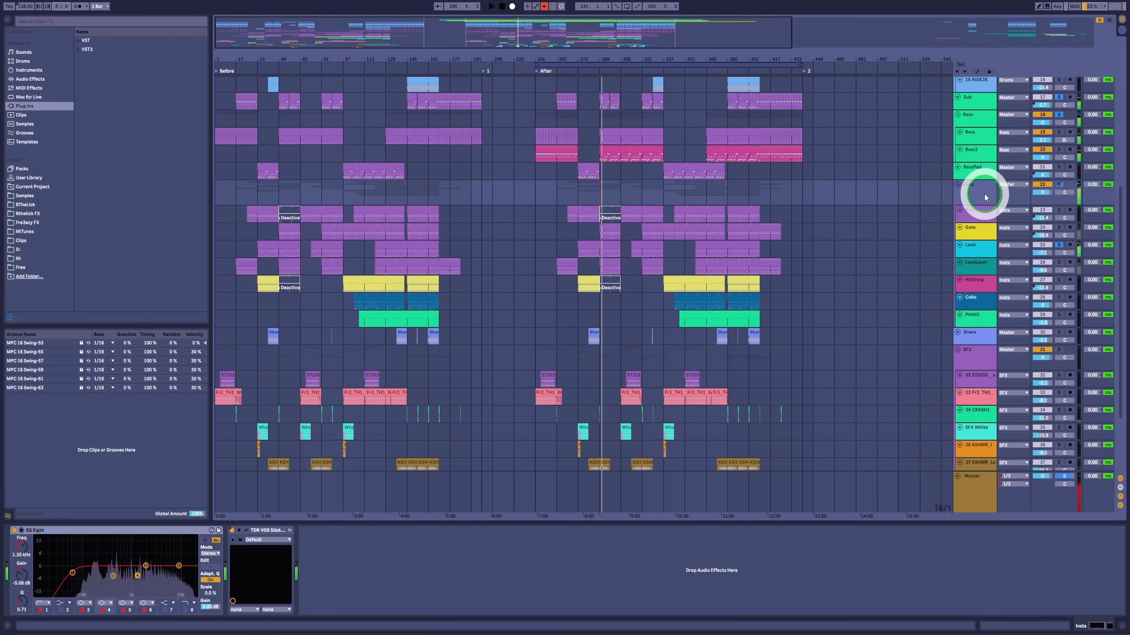
{"action": "left_click", "coordinate": [1059, 245]}
Reopen Cramit from the Lead track's device chain, examine its band, distortion and mix settings, and close it.
{"action": "left_click", "coordinate": [983, 250]}
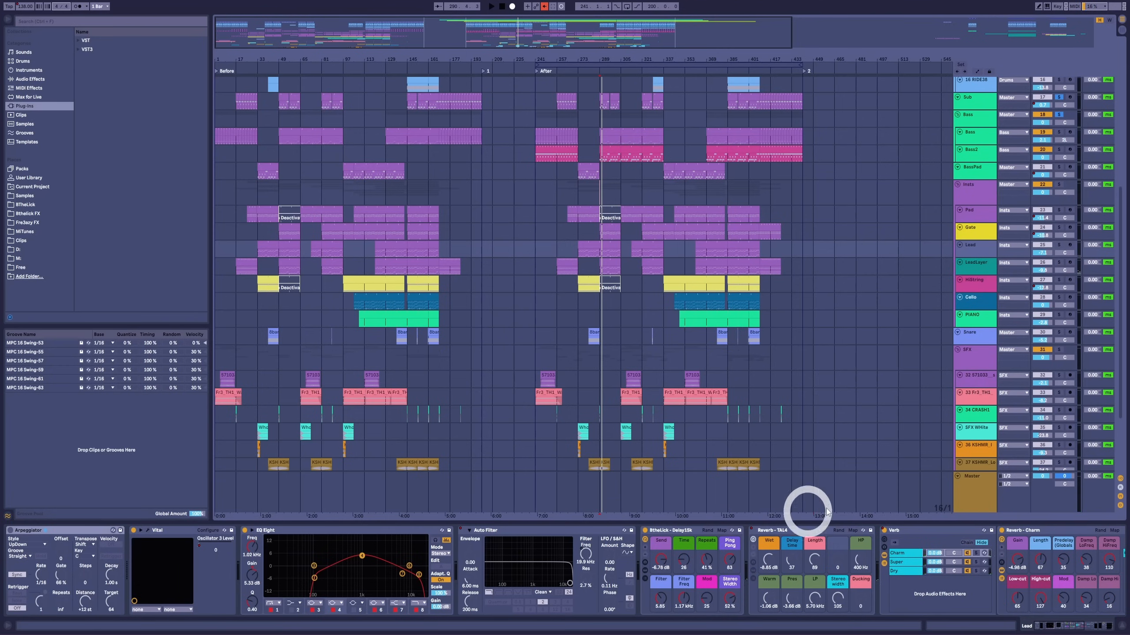
{"action": "left_click", "coordinate": [1060, 626]}
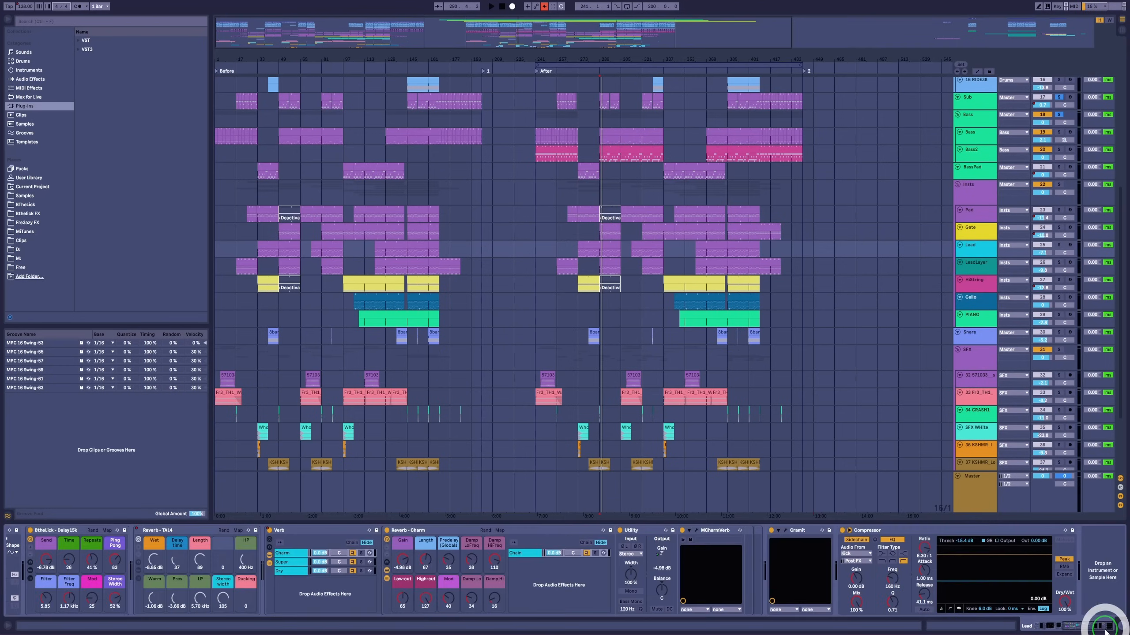
{"action": "left_click", "coordinate": [786, 533]}
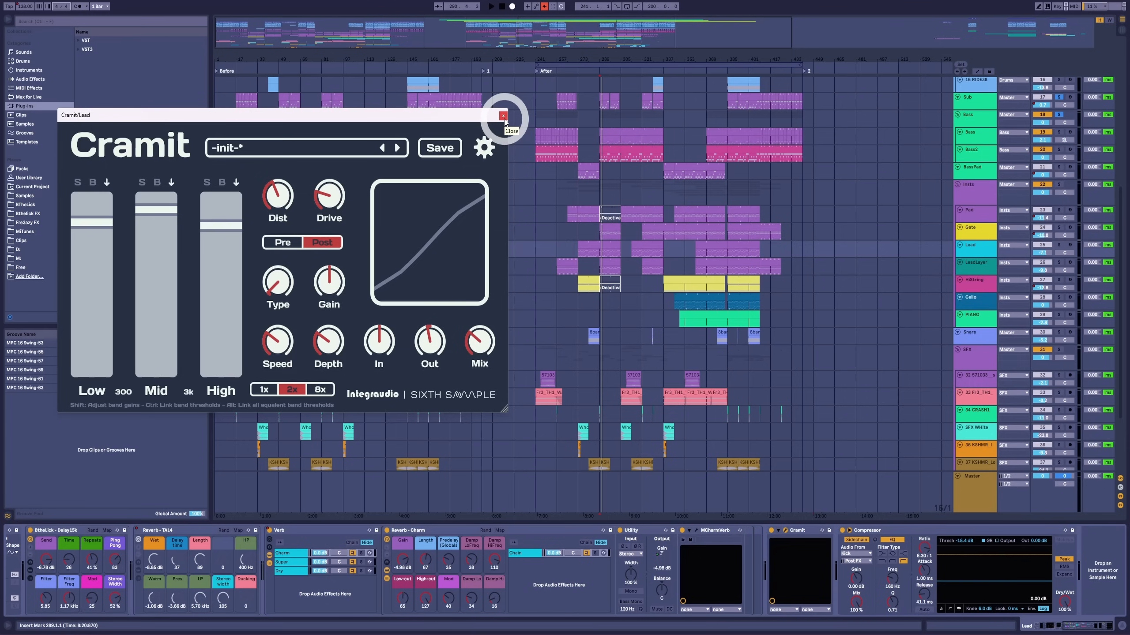
{"action": "mouse_move", "coordinate": [485, 329]}
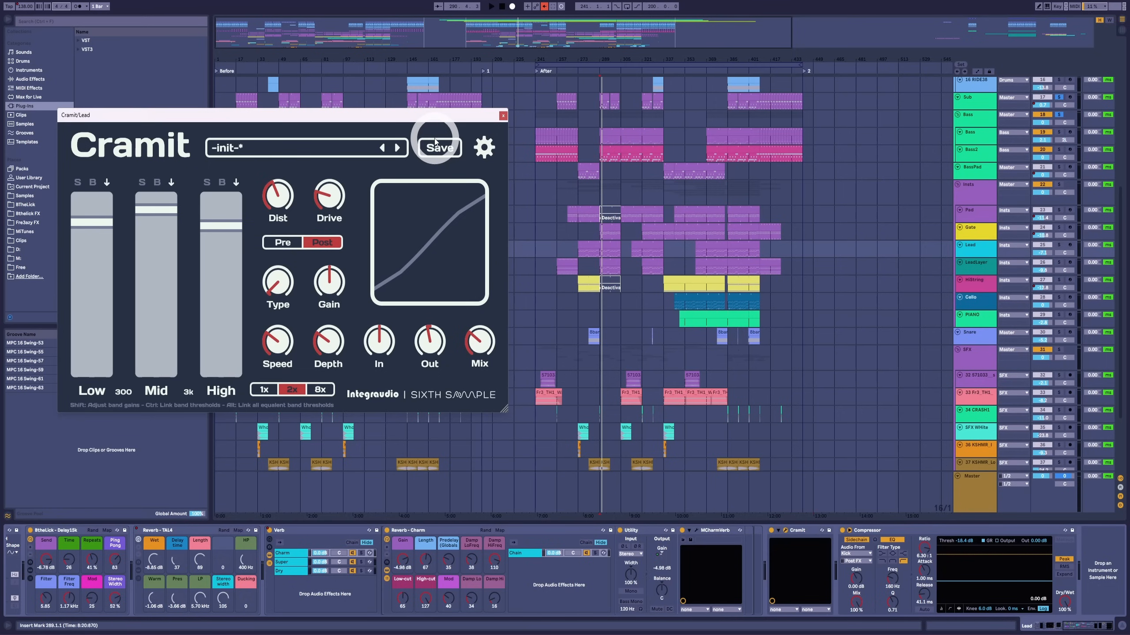
{"action": "left_click", "coordinate": [501, 116]}
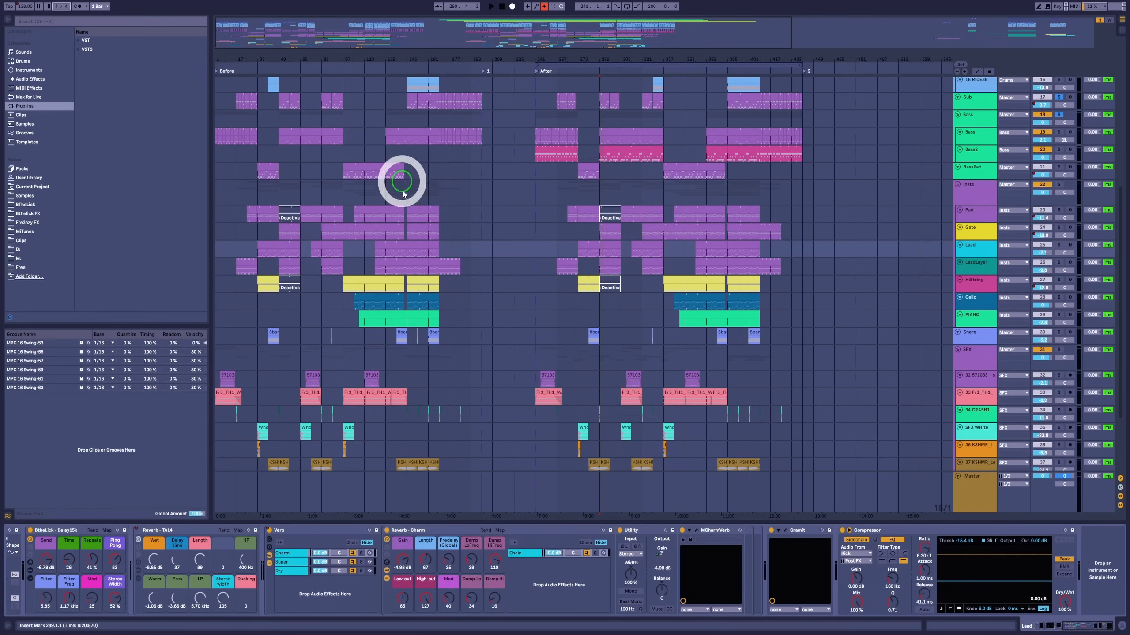
Place the insert marker at bar 49 in Before and select the Lead track to listen to it soloed.
{"action": "left_click", "coordinate": [1077, 625]}
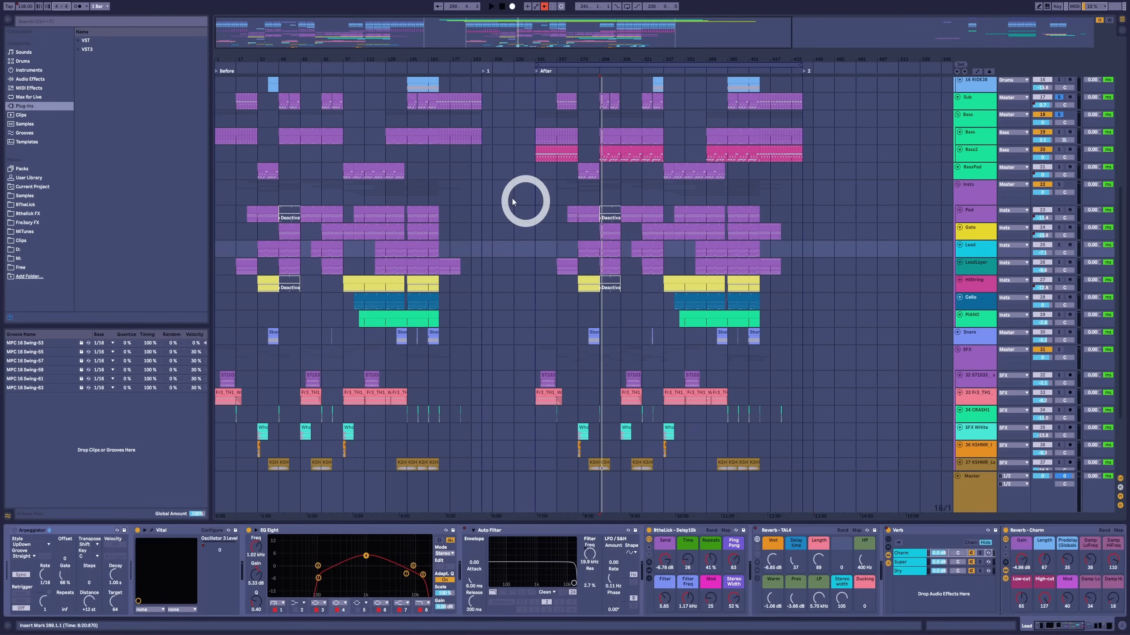
{"action": "left_click", "coordinate": [275, 151]}
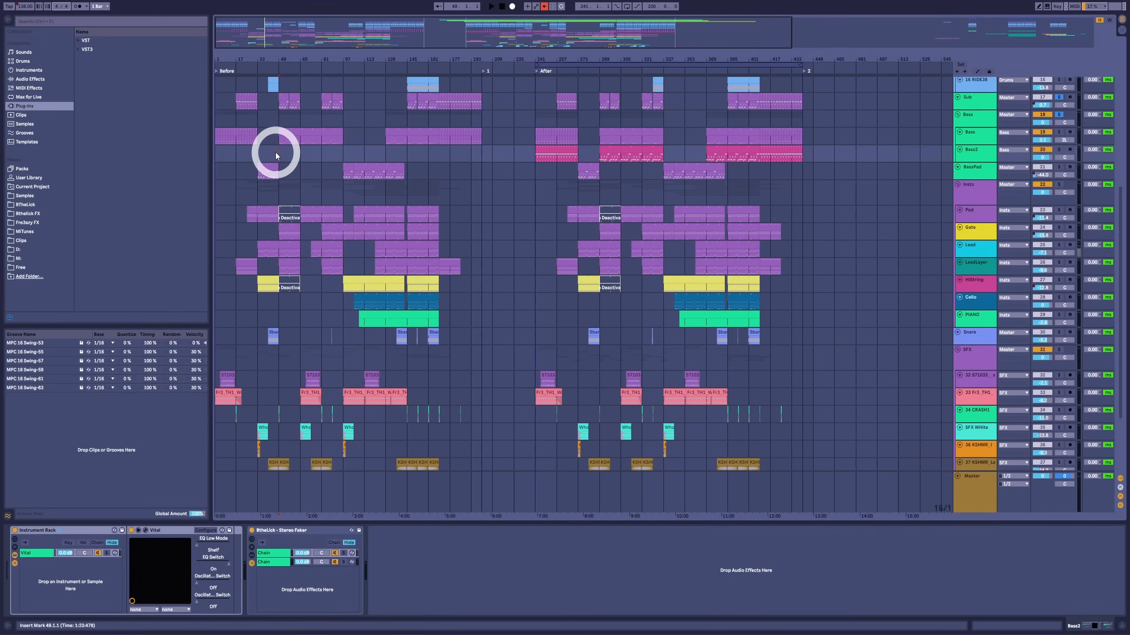
{"action": "left_click", "coordinate": [976, 243]}
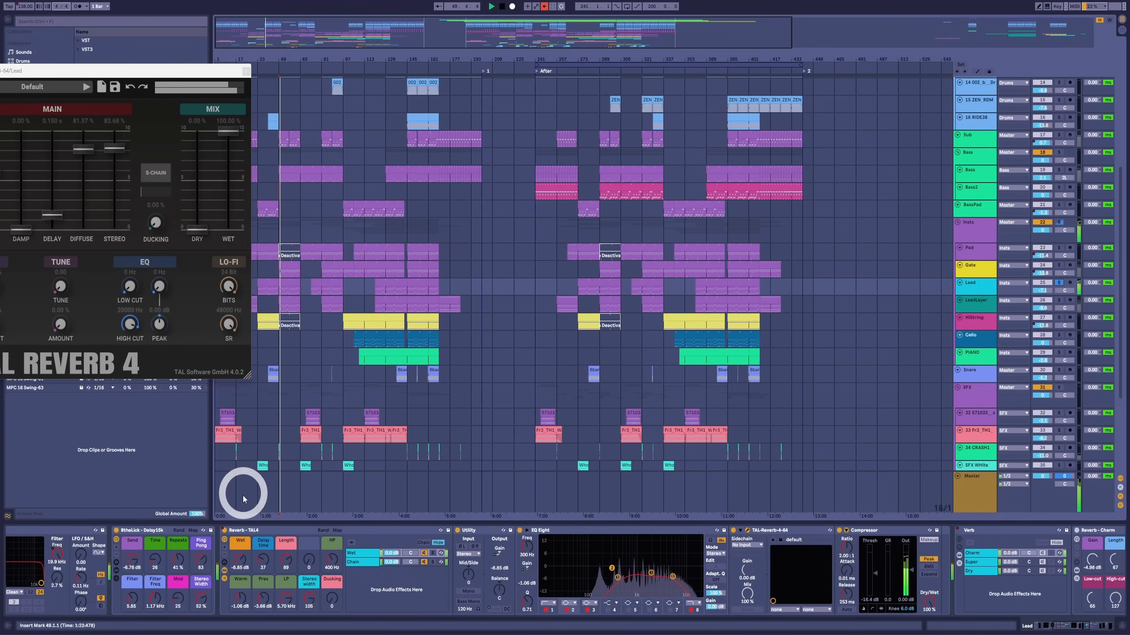
Audition the Wet chain in the Lead's Reverb - TAL4 rack, and close TAL-Reverb-4 and the rack's chain view.
{"action": "left_click", "coordinate": [433, 554]}
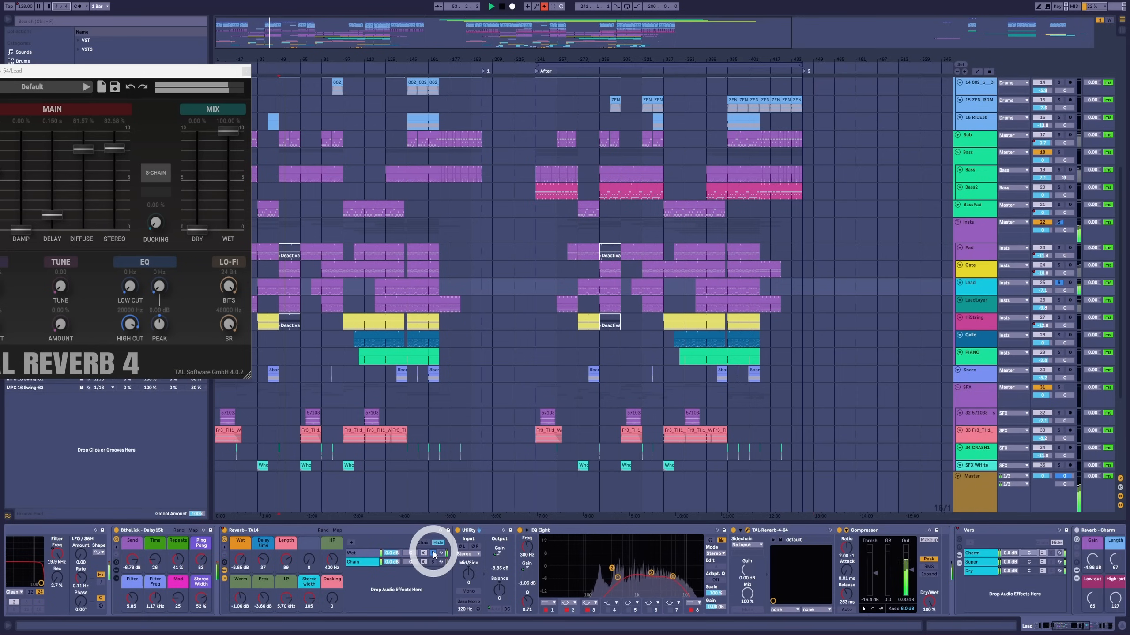
{"action": "left_click_drag", "start_coordinate": [105, 71], "coordinate": [236, 86]}
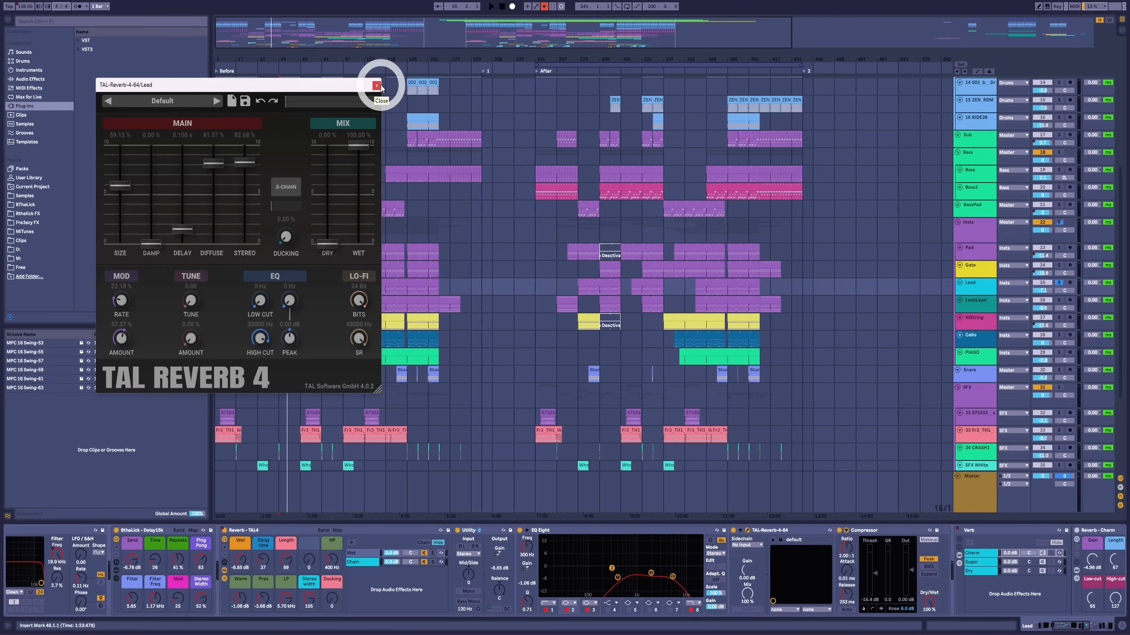
{"action": "left_click", "coordinate": [378, 86]}
{"action": "left_click", "coordinate": [224, 577]}
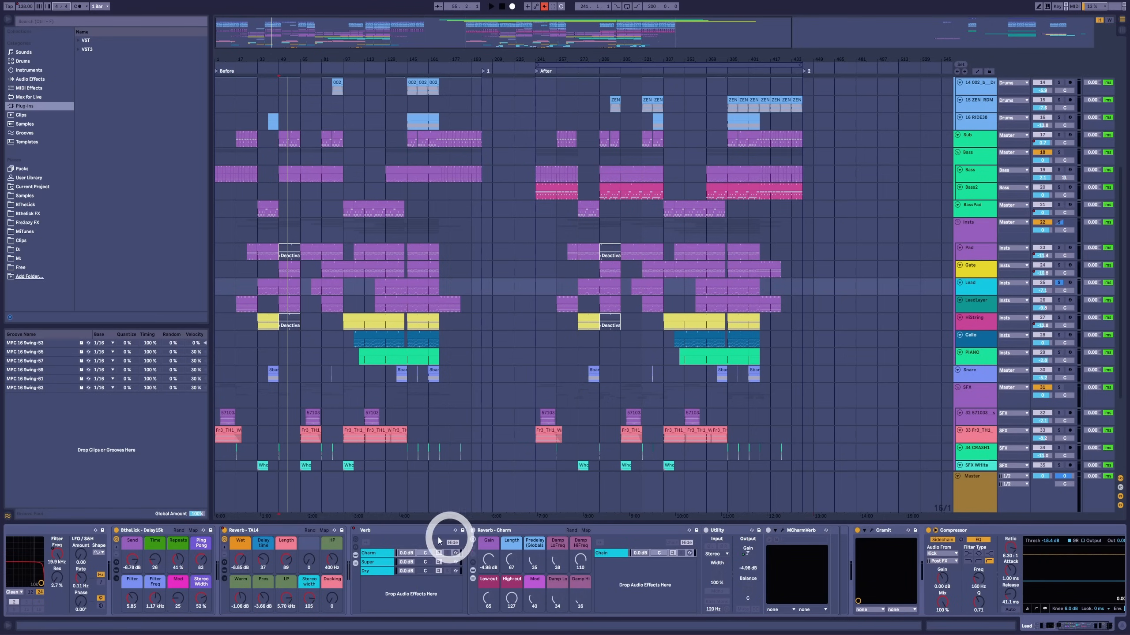
Place the insert marker at bar 289 in After, then examine MCharmVerb in the Lead track's device chain and close it.
{"action": "left_click", "coordinate": [600, 224]}
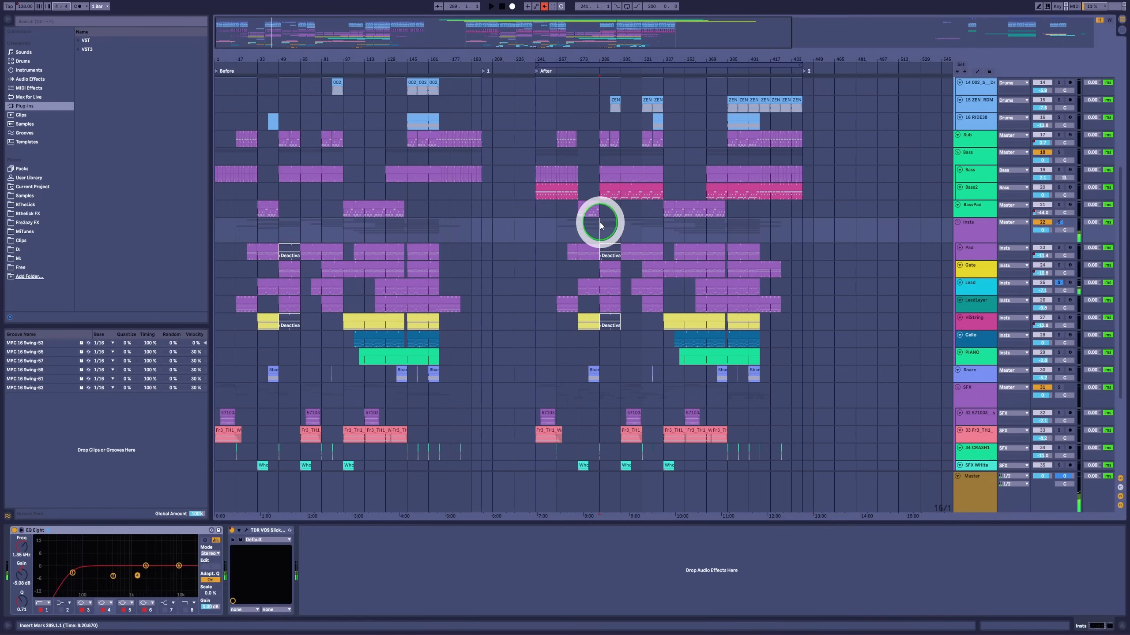
{"action": "left_click", "coordinate": [985, 287]}
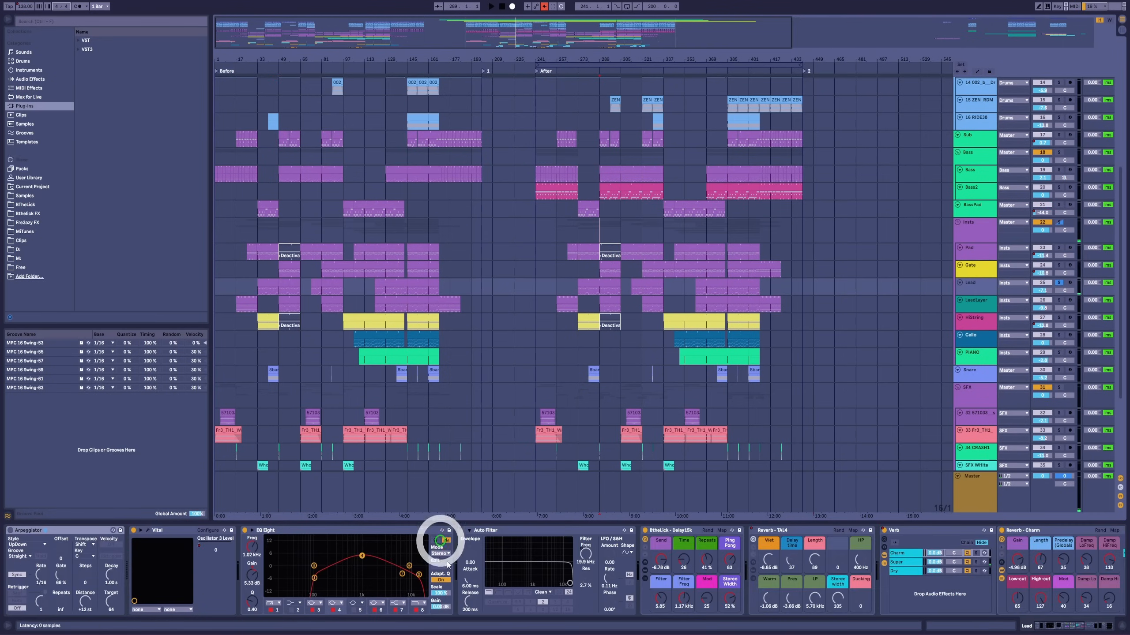
{"action": "left_click", "coordinate": [810, 533]}
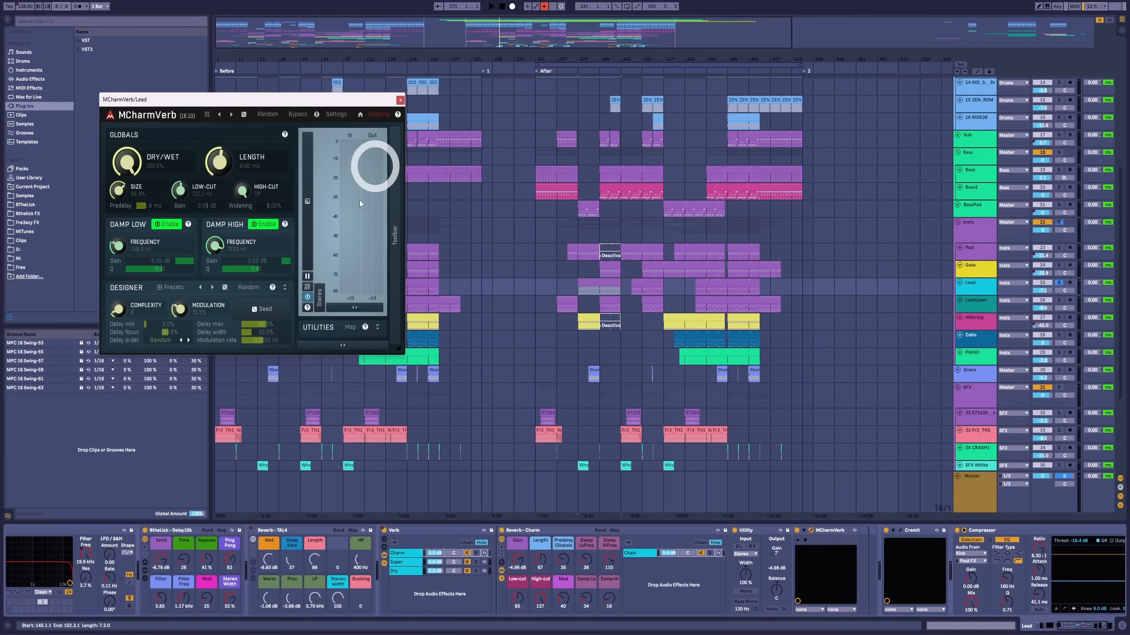
{"action": "left_click", "coordinate": [399, 99]}
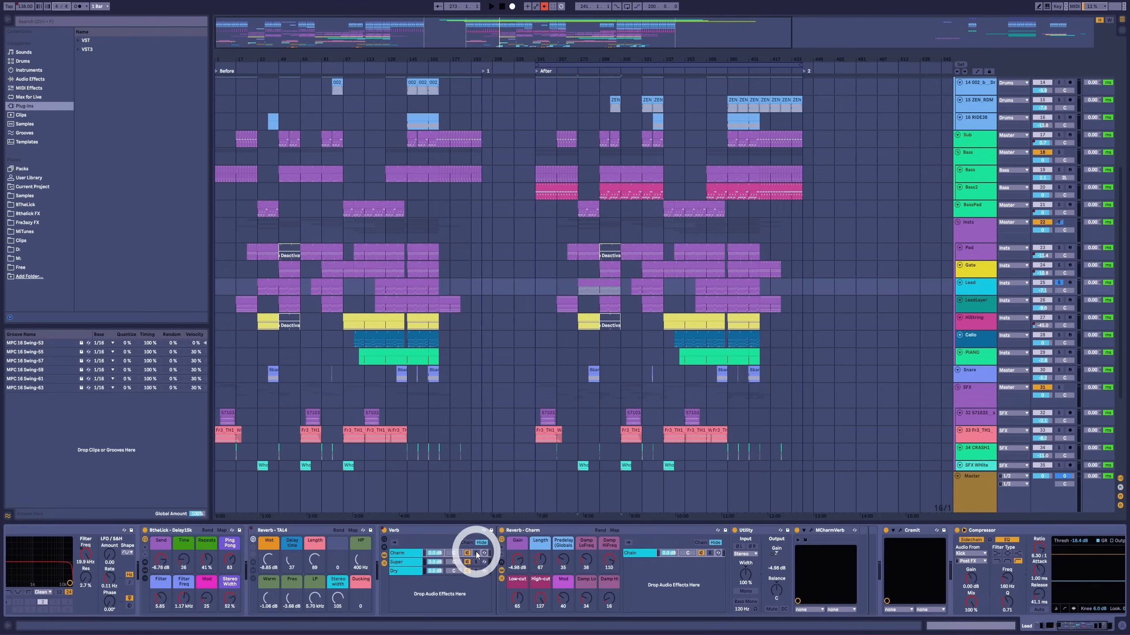
Listen to the soloed Lead from bar 289 in After.
{"action": "left_click", "coordinate": [600, 238]}
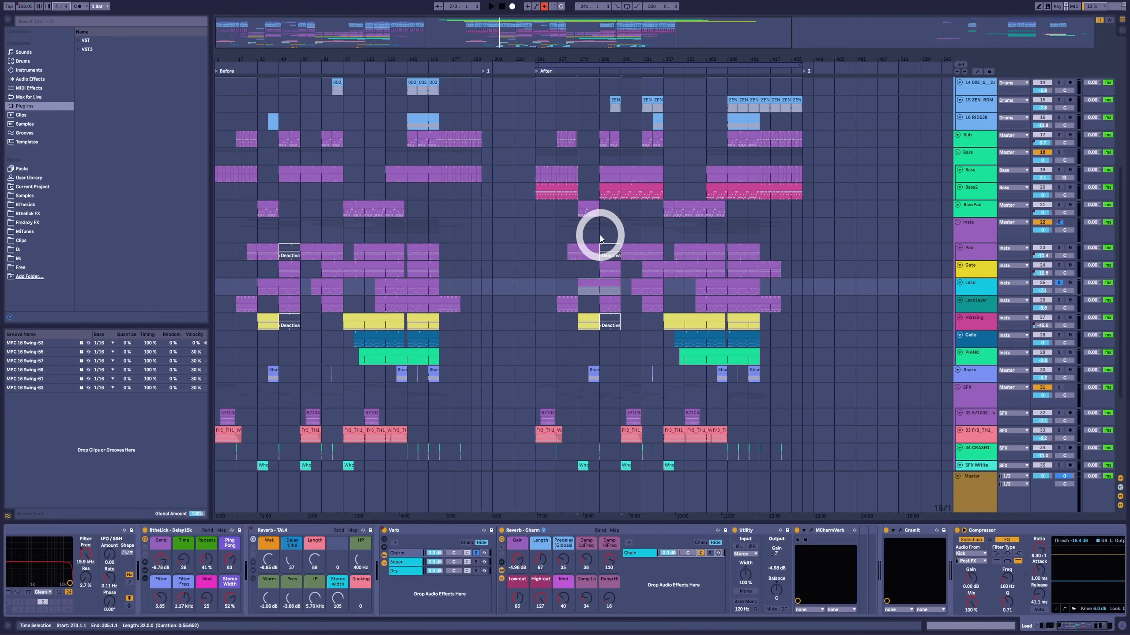
{"action": "left_click", "coordinate": [608, 228]}
{"action": "key", "text": "space"}
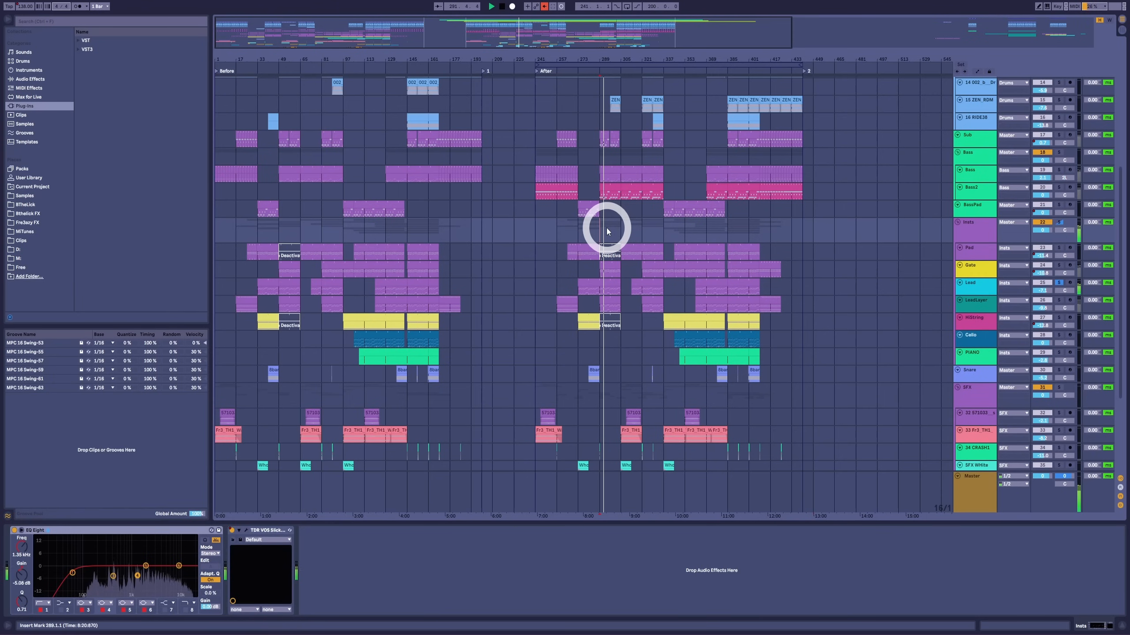
Solo the Super chain instead of Charm in the Lead track's Verb rack.
{"action": "left_click", "coordinate": [972, 288]}
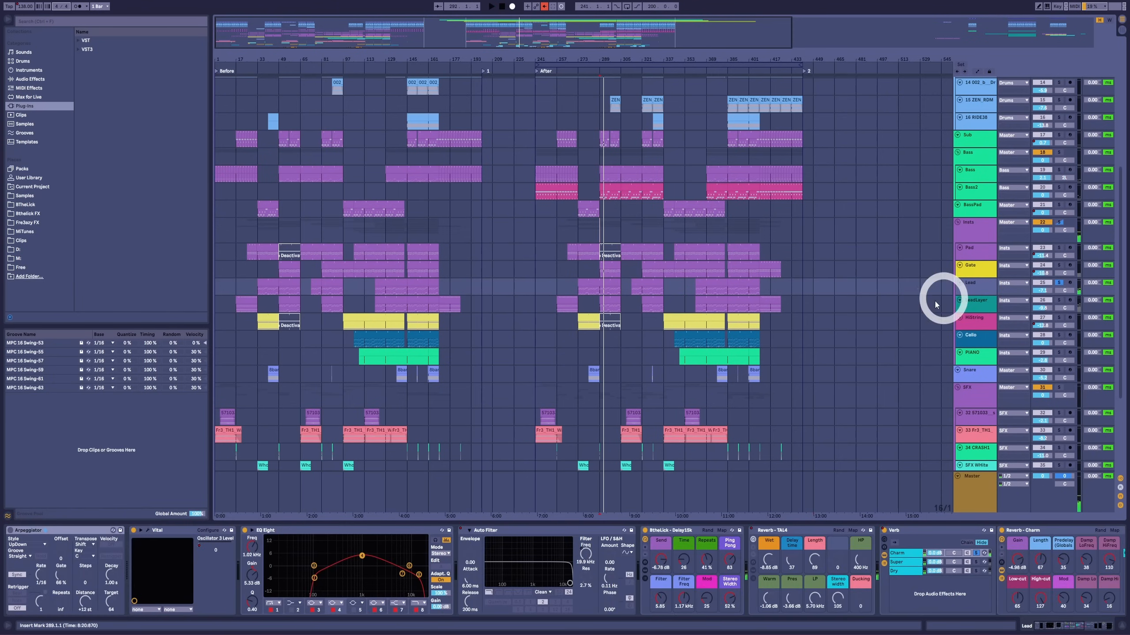
{"action": "left_click_drag", "start_coordinate": [1061, 628], "coordinate": [1078, 629]}
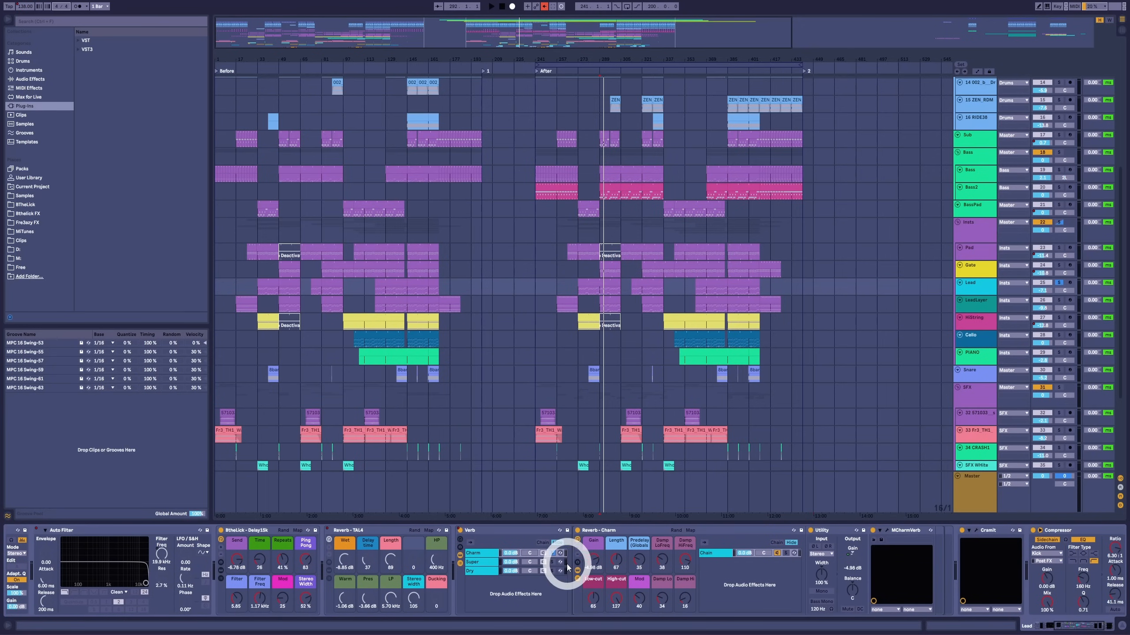
{"action": "left_click", "coordinate": [553, 553]}
{"action": "left_click", "coordinate": [555, 562]}
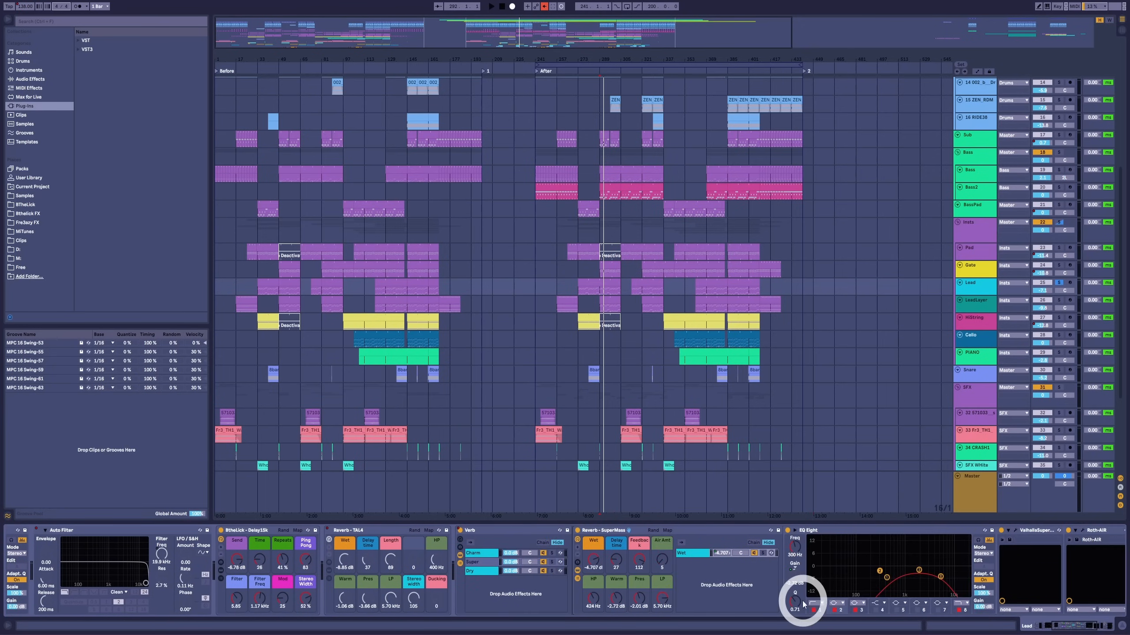
Open ValhallaSupermassive from the Reverb - SuperMass rack, audition the soloed Super chain with it, and close the plug-in.
{"action": "left_click_drag", "start_coordinate": [1071, 625], "coordinate": [1083, 625]}
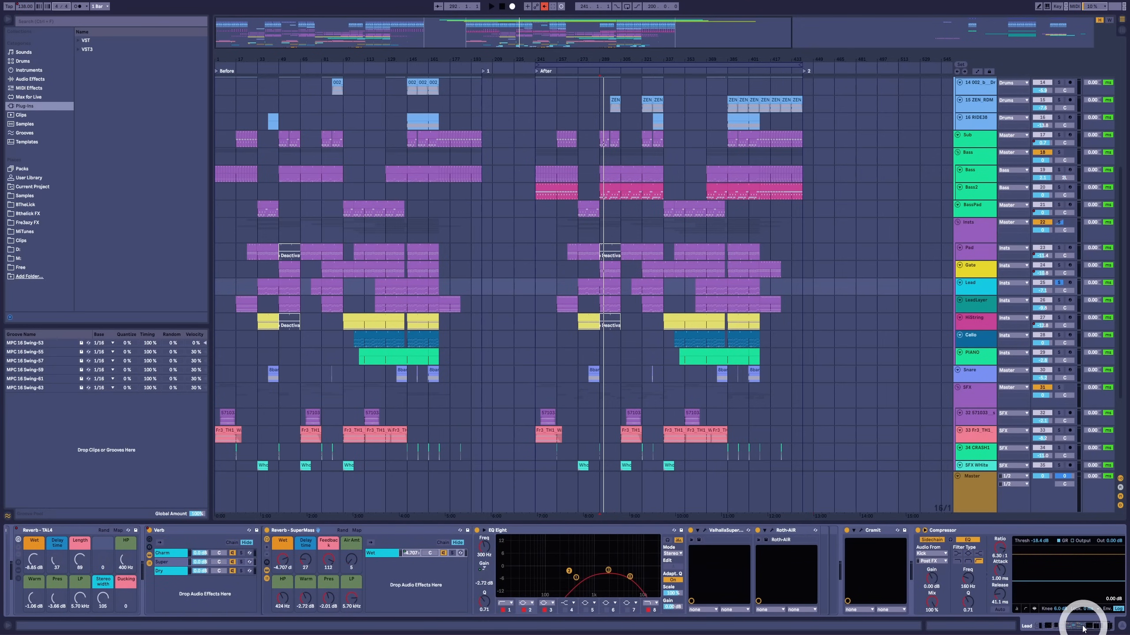
{"action": "left_click", "coordinate": [704, 531]}
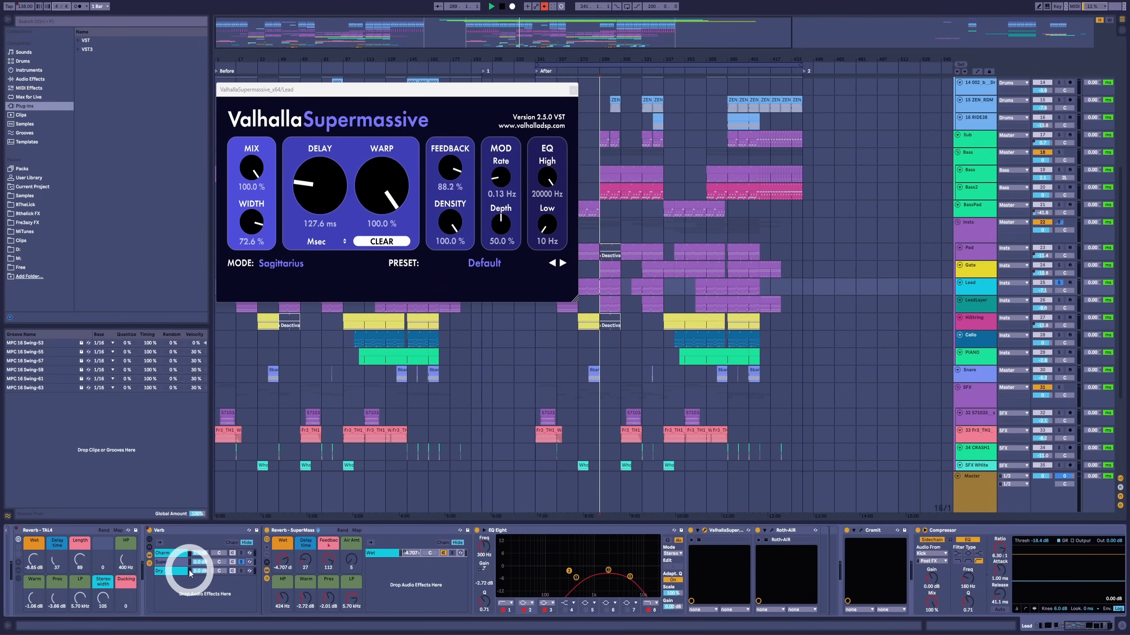
{"action": "key", "text": "space"}
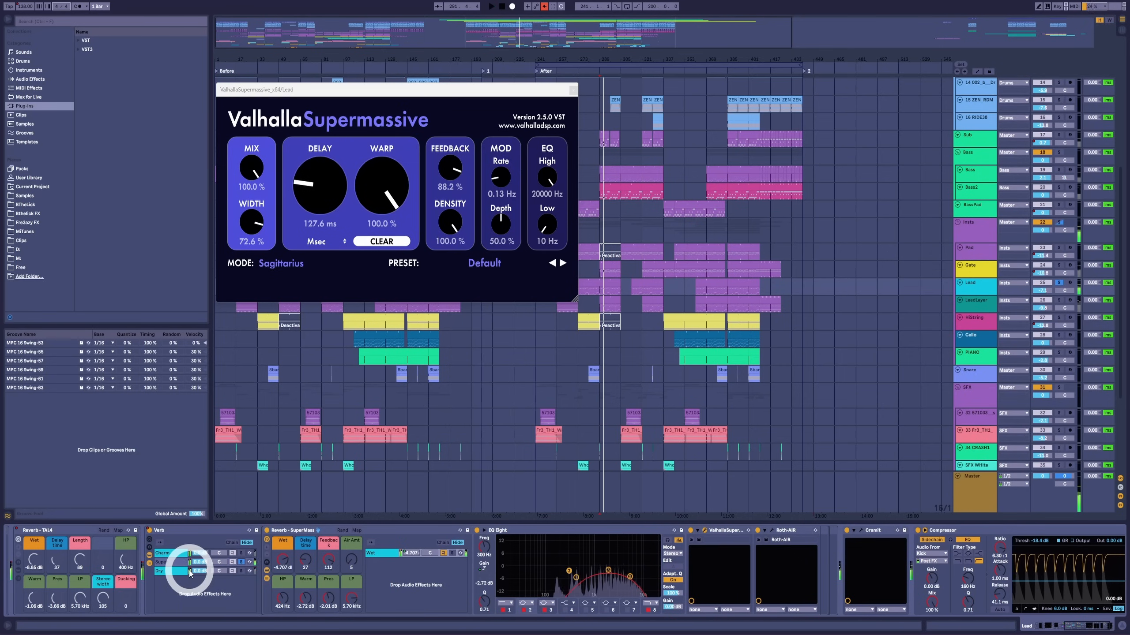
{"action": "left_click", "coordinate": [573, 90]}
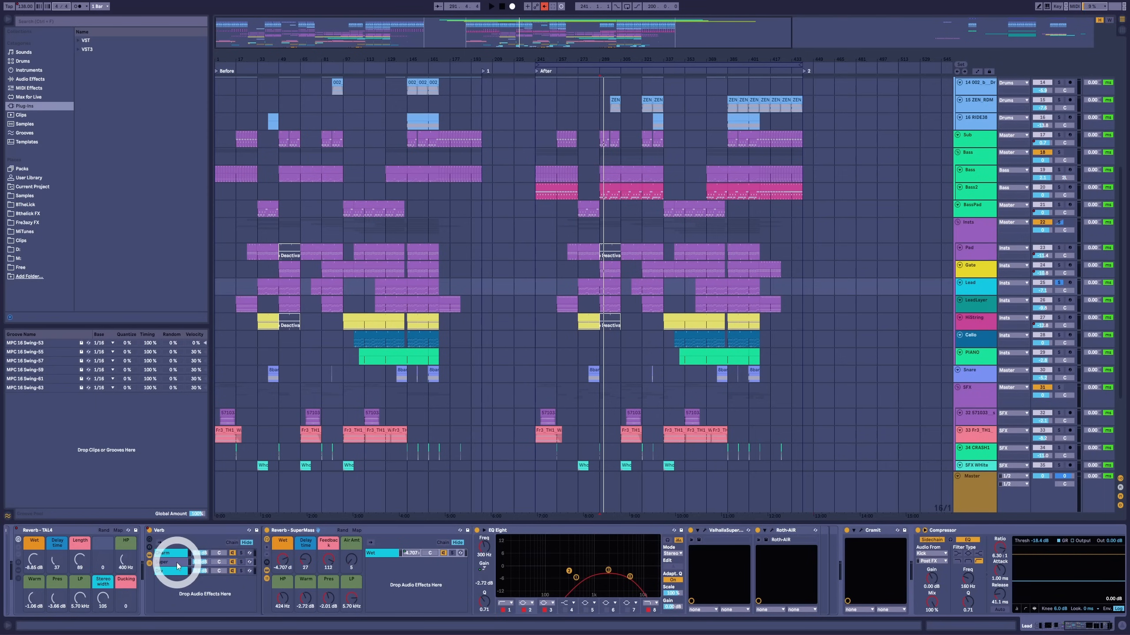
{"action": "left_click", "coordinate": [608, 229]}
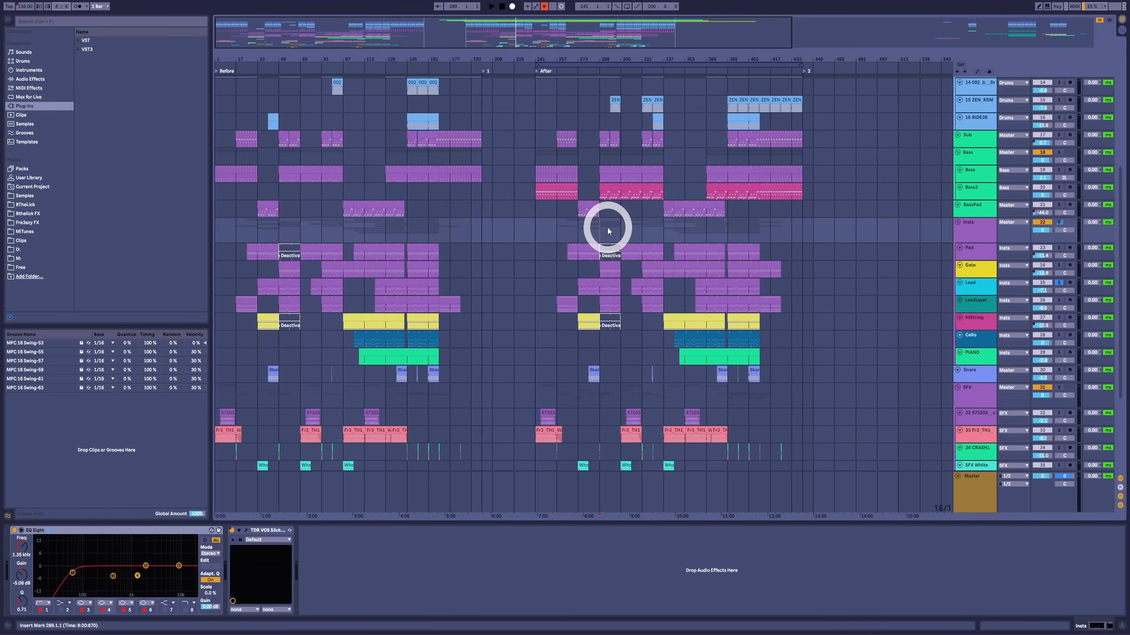
{"action": "key", "text": "ctrl+z"}
{"action": "left_click_drag", "start_coordinate": [1076, 626], "coordinate": [1051, 627]}
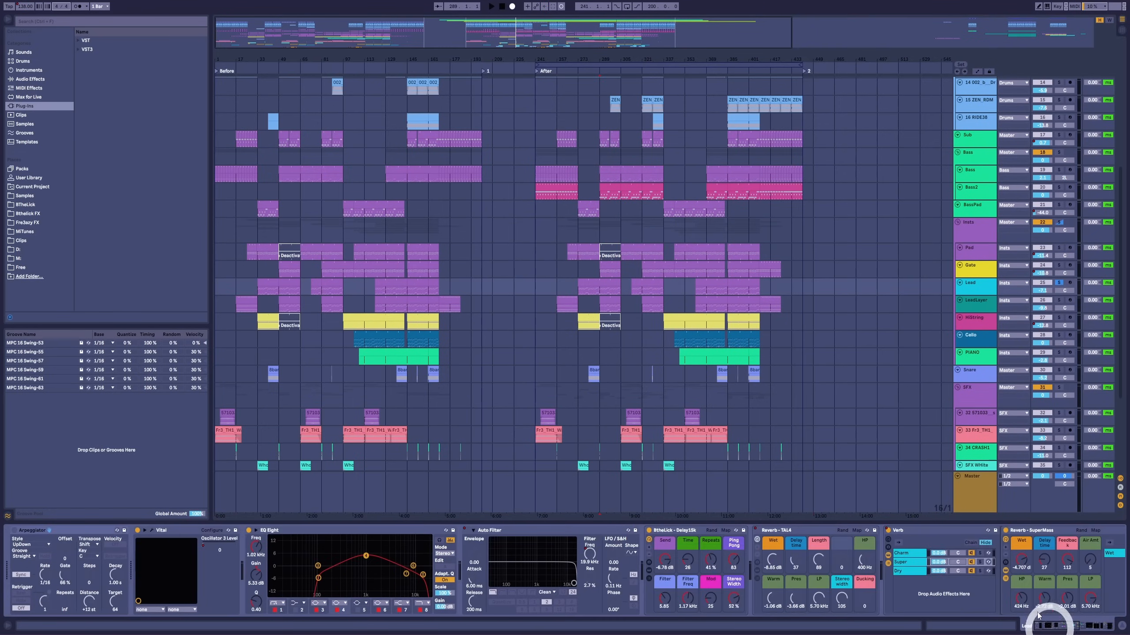
{"action": "left_click", "coordinate": [614, 235]}
{"action": "key", "text": "space"}
{"action": "left_click", "coordinate": [465, 350]}
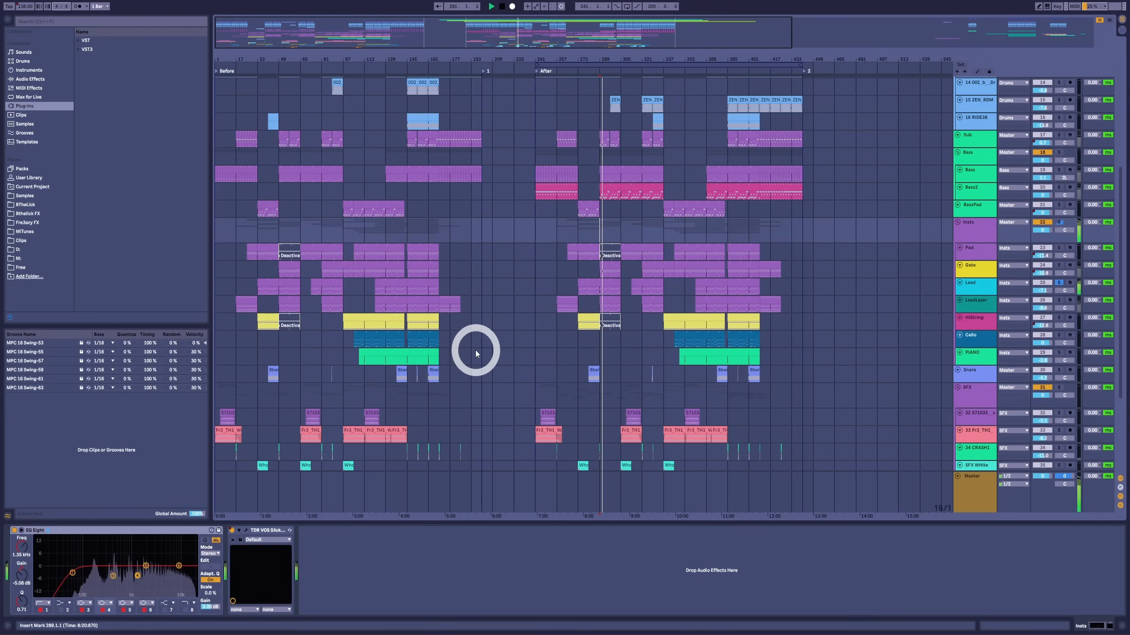
Play the soloed Lead from bar 49 in Before while checking its Auto Filter frequency.
{"action": "left_click", "coordinate": [283, 235]}
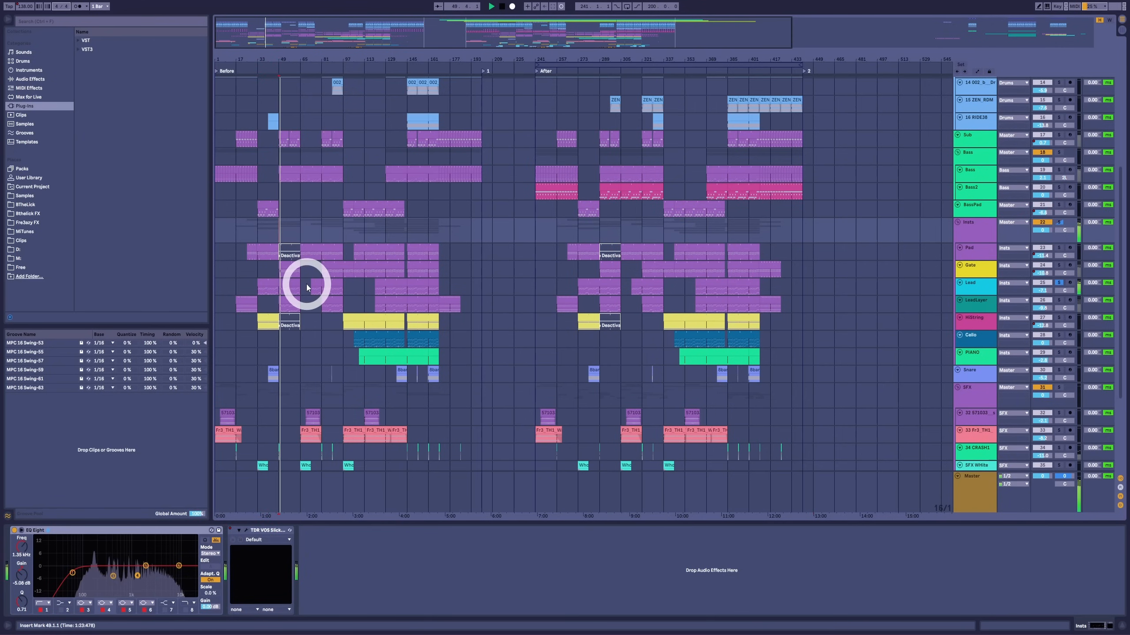
{"action": "left_click", "coordinate": [966, 287]}
{"action": "left_click_drag", "start_coordinate": [588, 556], "coordinate": [587, 550]}
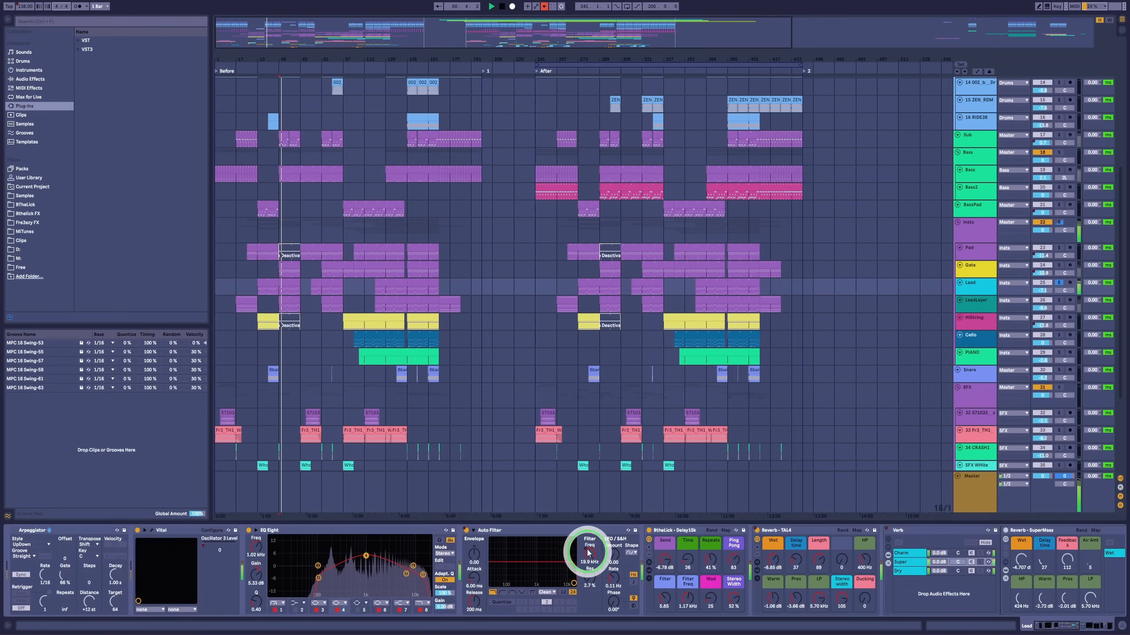
Compare the soloed Lead at bar 289 in After with bar 49 in Before, and unsolo it.
{"action": "left_click", "coordinate": [600, 228]}
{"action": "key", "text": "space"}
{"action": "key", "text": "space"}
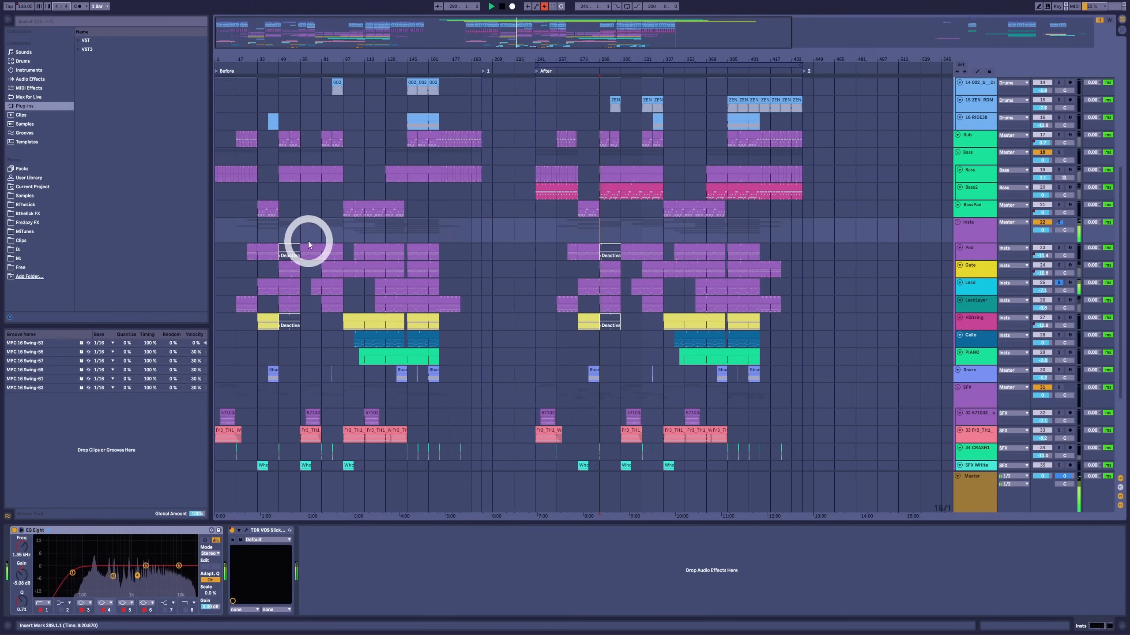
{"action": "left_click", "coordinate": [289, 237]}
{"action": "key", "text": "space"}
{"action": "key", "text": "space"}
{"action": "key", "text": "space"}
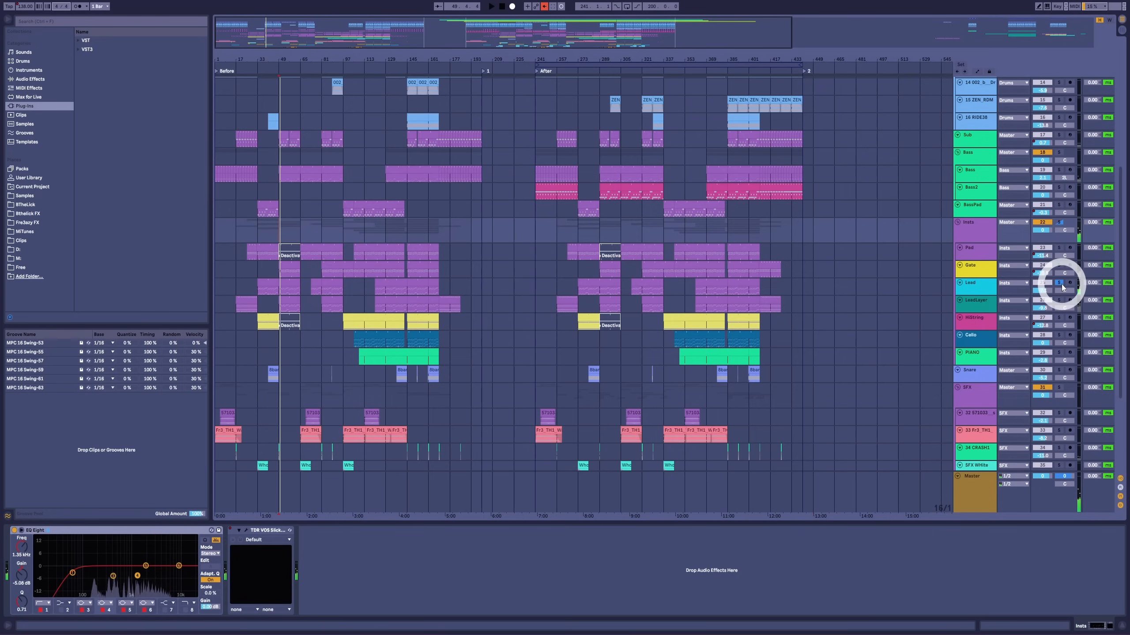
{"action": "left_click", "coordinate": [1061, 285]}
Open the Lead clip at bar 49 in Before in the MIDI note editor and play its melody.
{"action": "left_click_drag", "start_coordinate": [328, 56], "coordinate": [587, 64]}
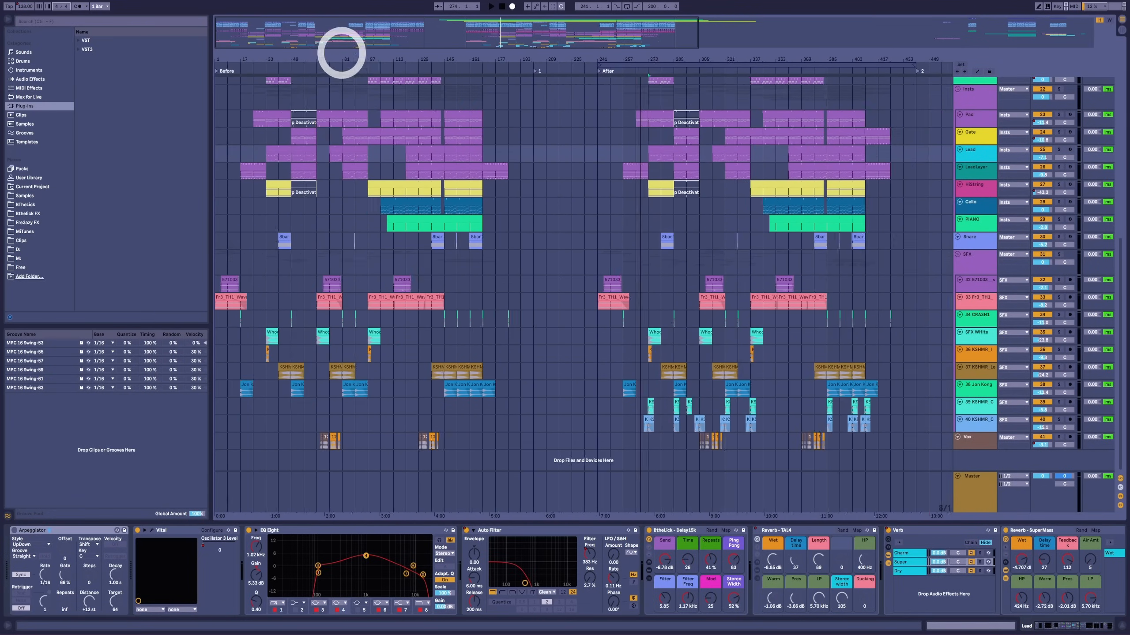
{"action": "left_click", "coordinate": [292, 162]}
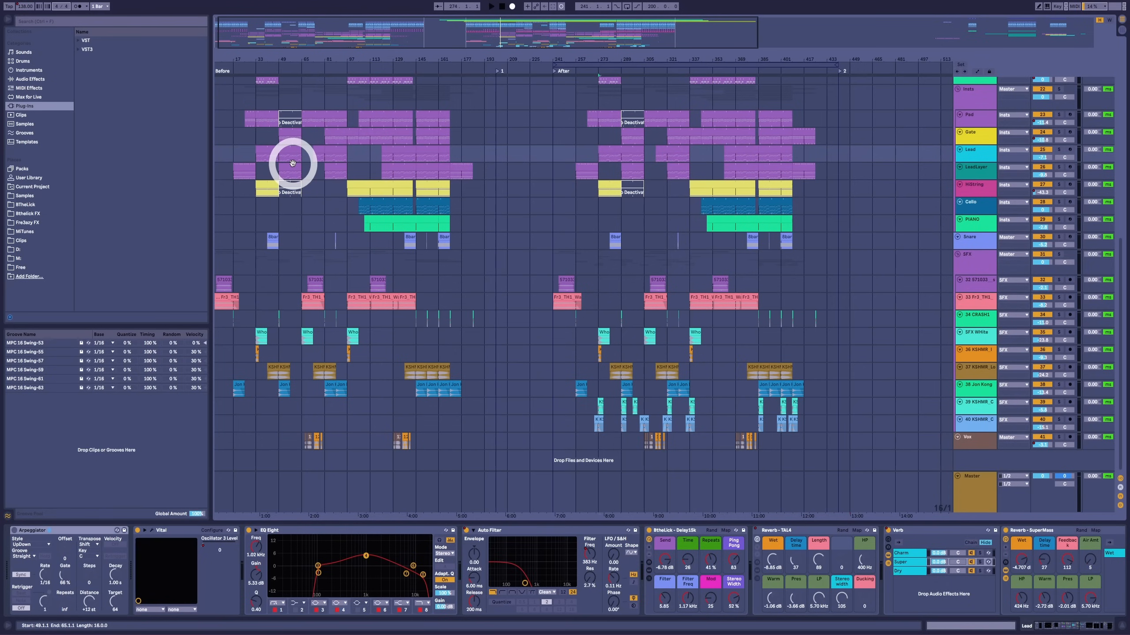
{"action": "double_click", "coordinate": [292, 147]}
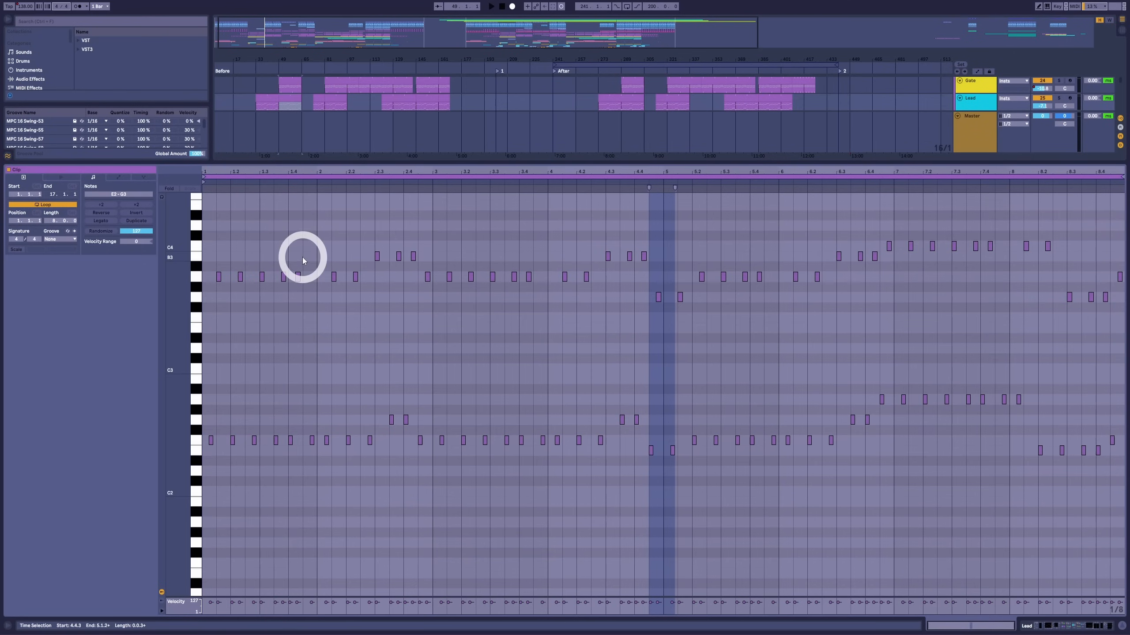
{"action": "left_click", "coordinate": [310, 282]}
{"action": "key", "text": "space"}
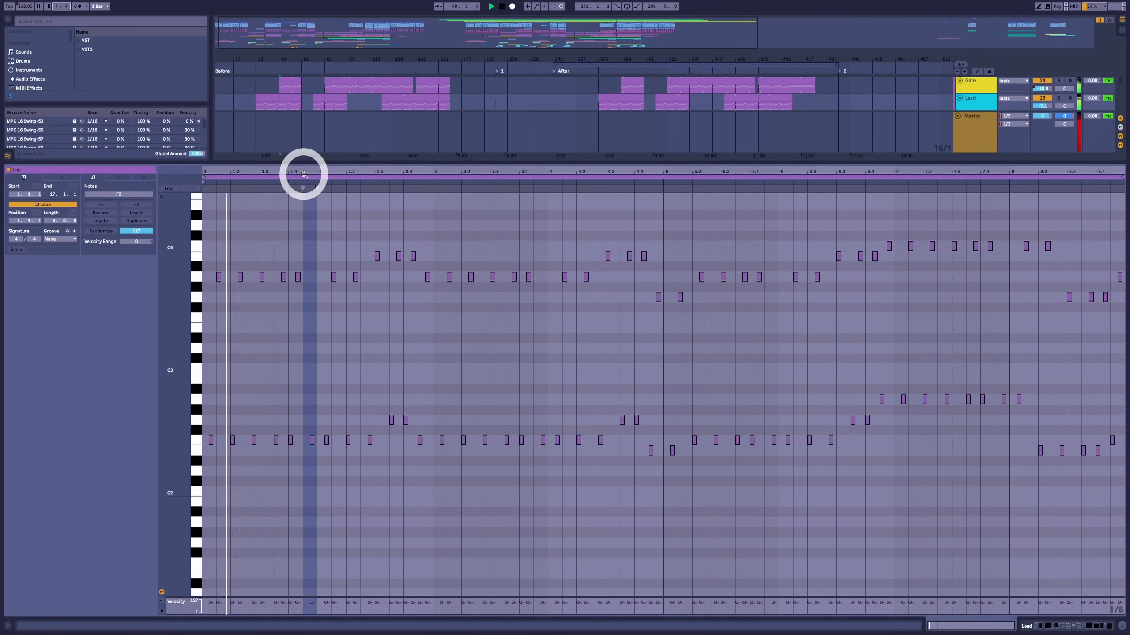
{"action": "key", "text": "space"}
Try adding a sixteenth A3 note at 1.4.4 in the Lead clip.
{"action": "left_click_drag", "start_coordinate": [316, 174], "coordinate": [373, 260]}
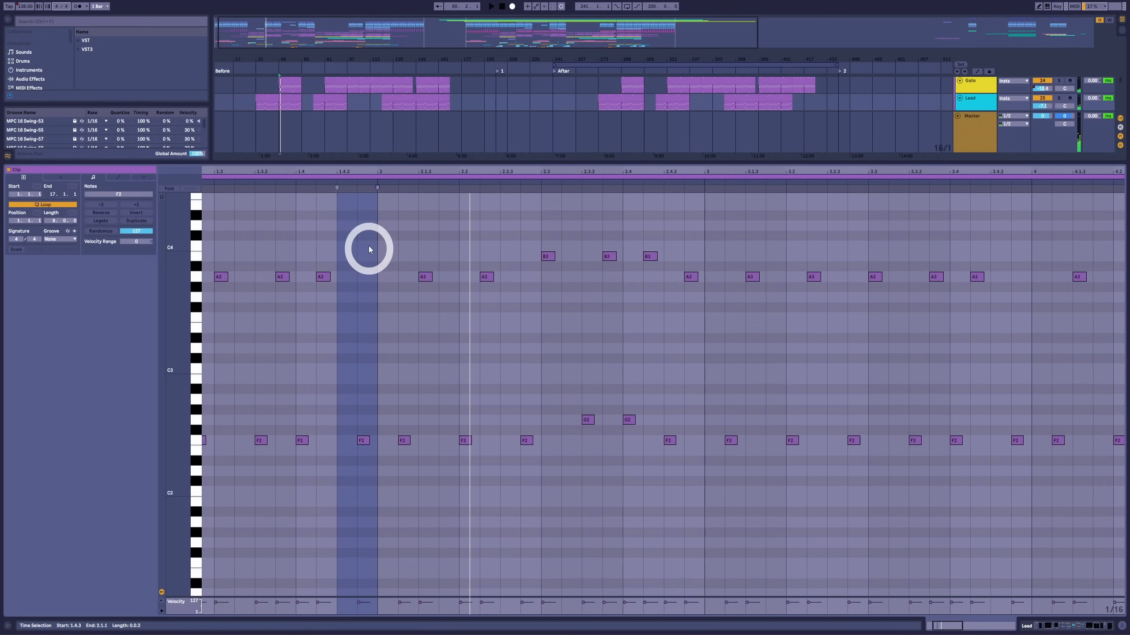
{"action": "left_click", "coordinate": [365, 328]}
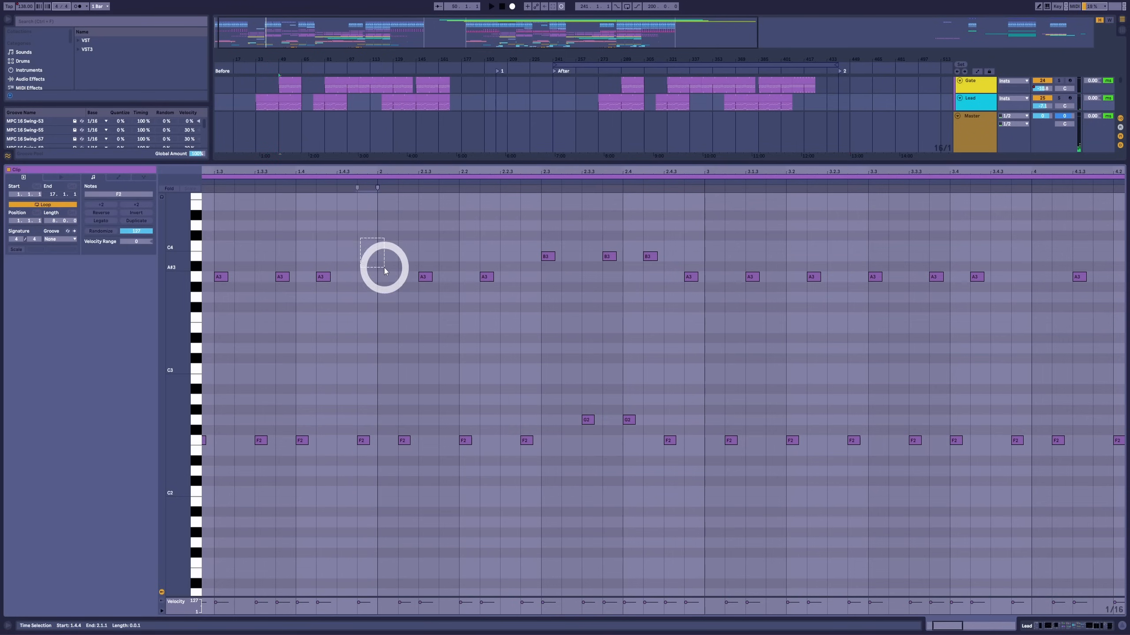
{"action": "double_click", "coordinate": [362, 276]}
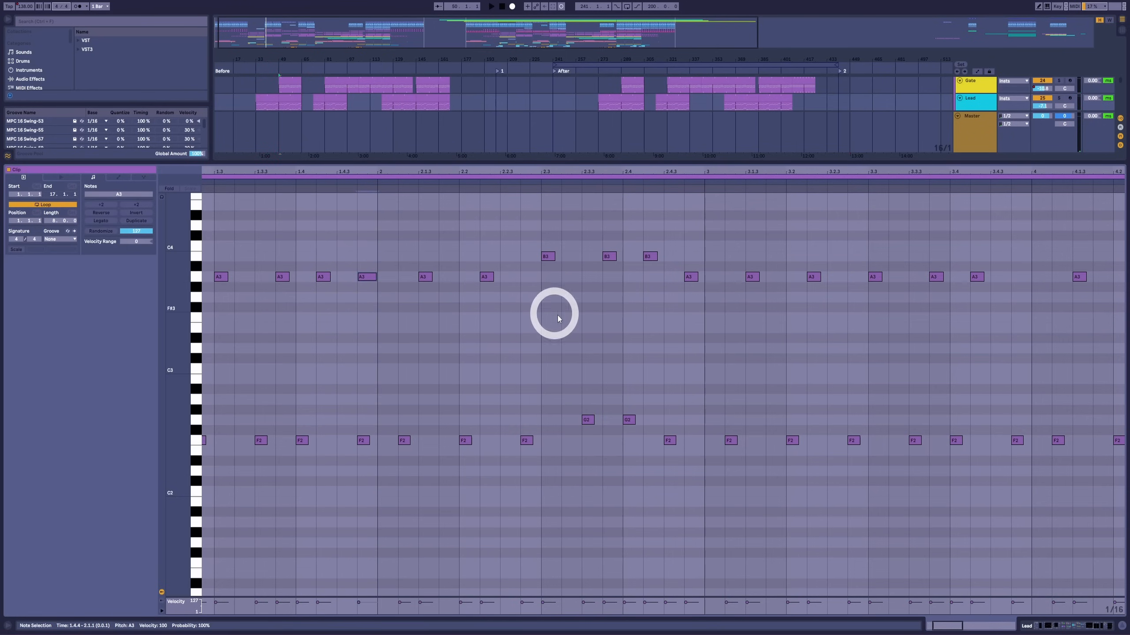
Listen to the Lead clip from its second bar and examine the gap in the A3 notes before bar 3.
{"action": "left_click_drag", "start_coordinate": [684, 244], "coordinate": [698, 327]}
{"action": "left_click_drag", "start_coordinate": [679, 237], "coordinate": [696, 312]}
{"action": "left_click", "coordinate": [376, 176]}
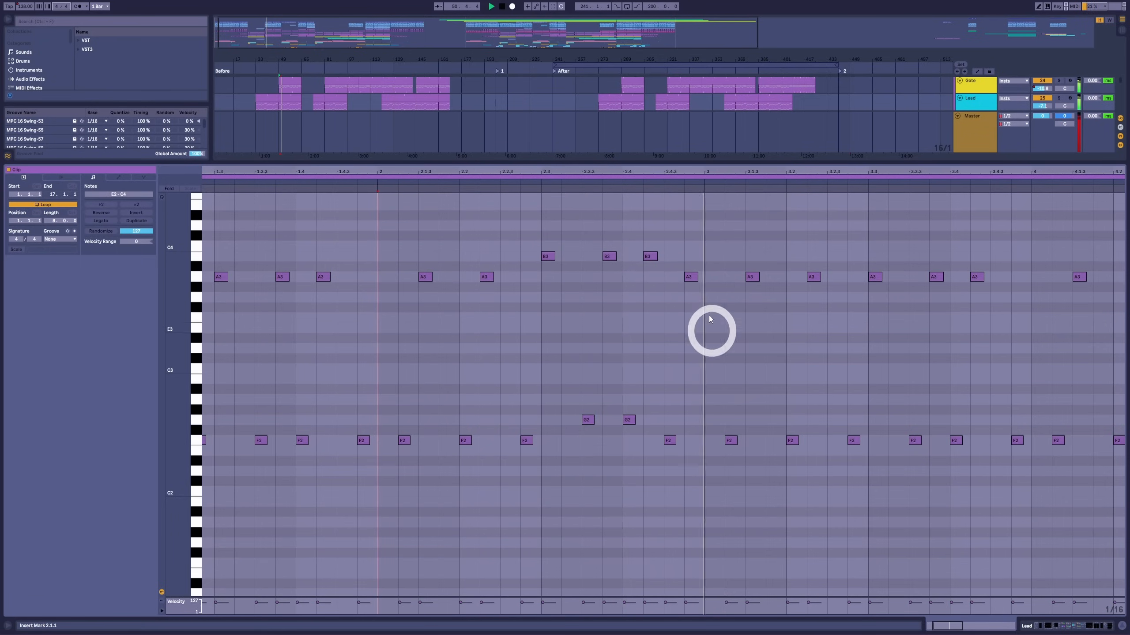
{"action": "key", "text": "space"}
{"action": "left_click_drag", "start_coordinate": [696, 243], "coordinate": [594, 314]}
{"action": "left_click", "coordinate": [671, 285]}
{"action": "left_click", "coordinate": [616, 340]}
Try an A3 note at 1.4.4 with the F2 note moved to 1.4.3, listen to it, and undo both edits.
{"action": "double_click", "coordinate": [366, 275]}
{"action": "left_click", "coordinate": [359, 437]}
{"action": "left_click_drag", "start_coordinate": [362, 440], "coordinate": [340, 441]}
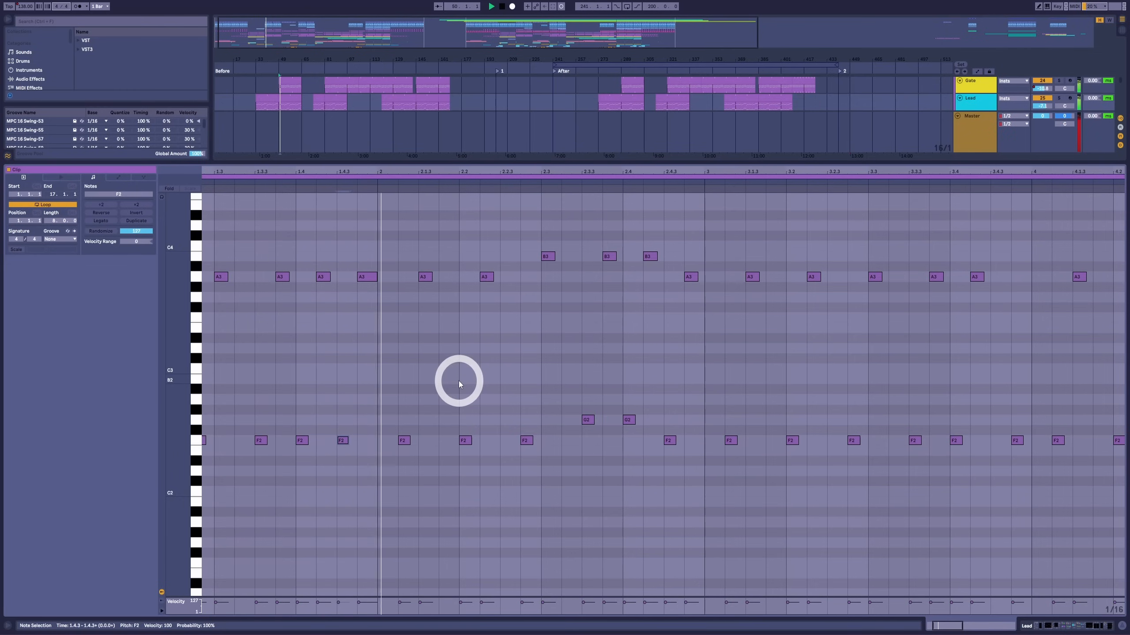
{"action": "key", "text": "space"}
{"action": "key", "text": "ctrl+z"}
{"action": "key", "text": "ctrl+z"}
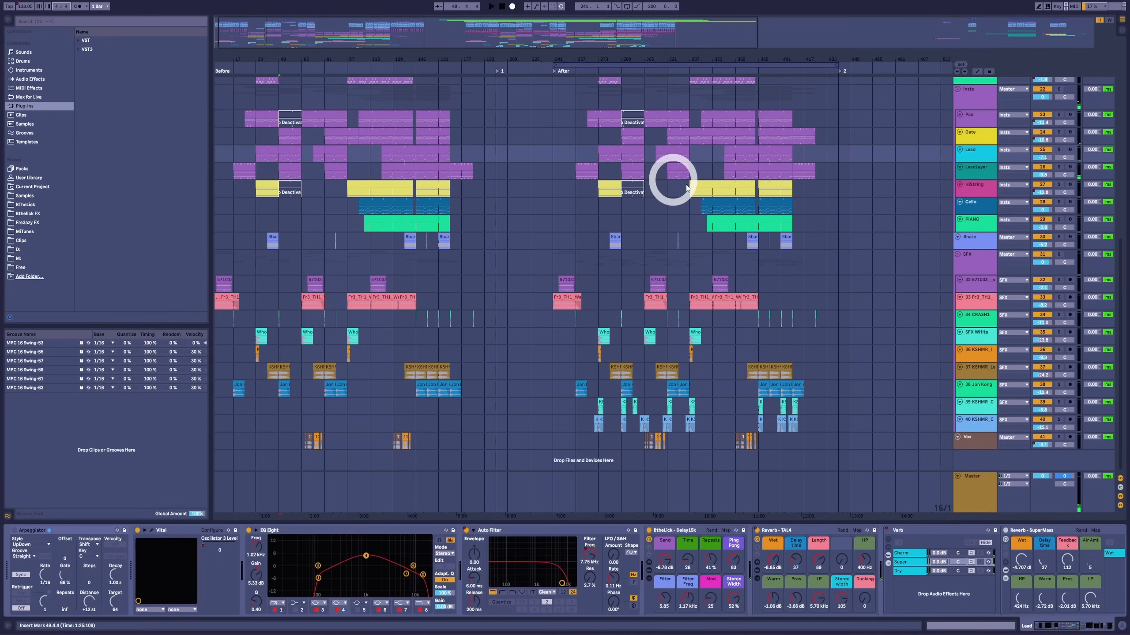
Compare the full mix from bar 41 in Before with the same passage from bar 281 in After.
{"action": "scroll", "coordinate": [671, 177], "scroll_direction": "up", "scroll_amount": 5}
{"action": "left_click", "coordinate": [621, 217]}
{"action": "left_click", "coordinate": [625, 222]}
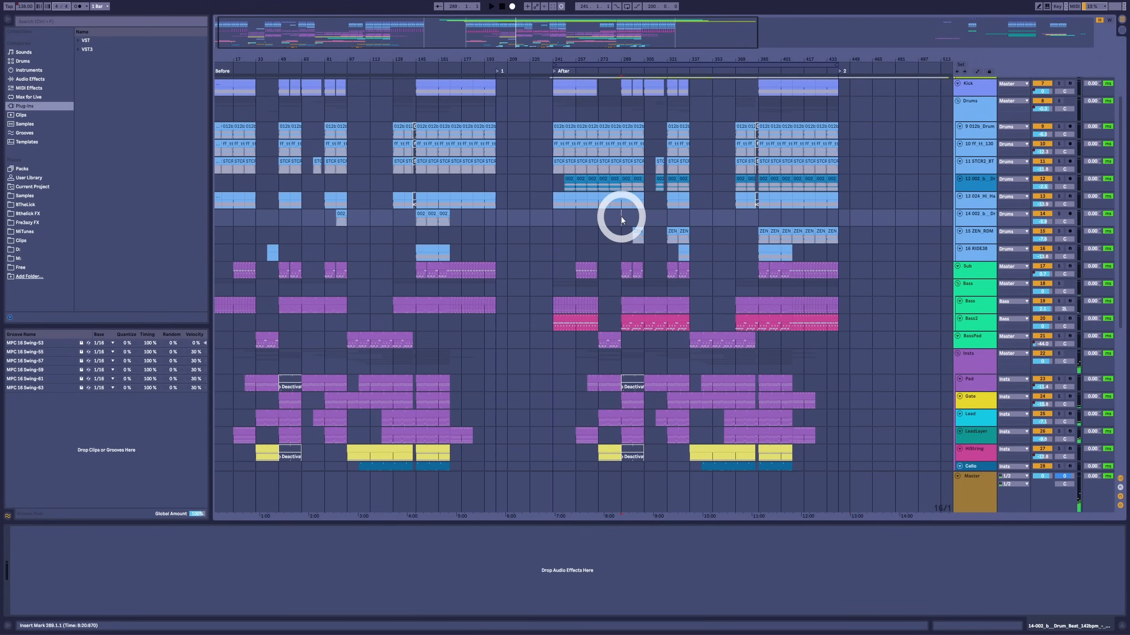
{"action": "left_click", "coordinate": [272, 216]}
{"action": "key", "text": "space"}
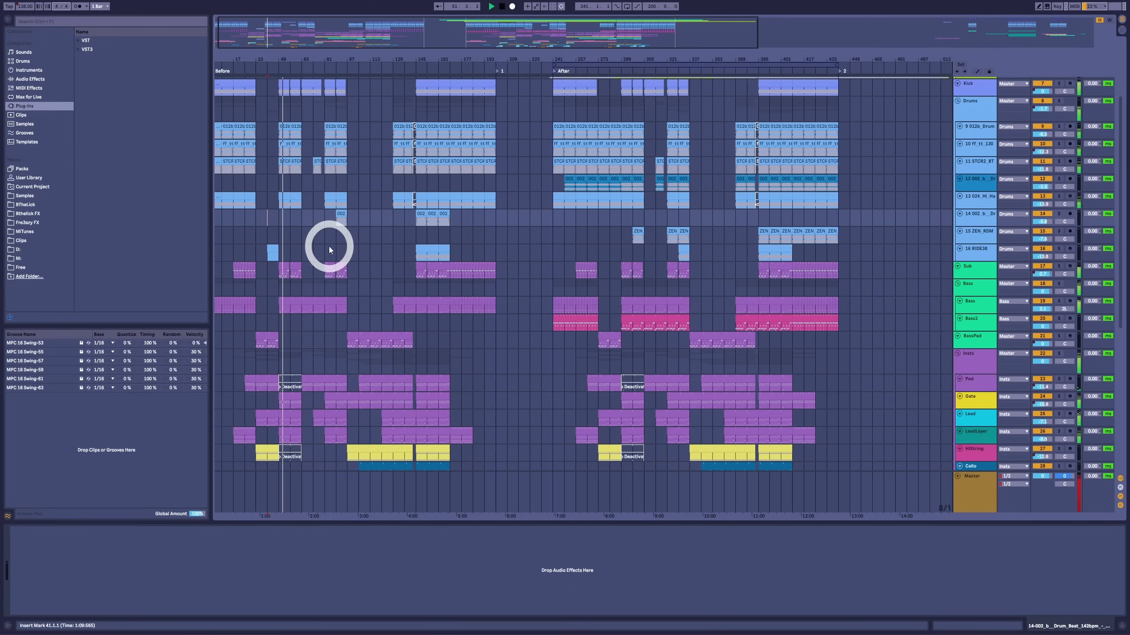
{"action": "left_click", "coordinate": [611, 218]}
{"action": "left_click", "coordinate": [672, 378]}
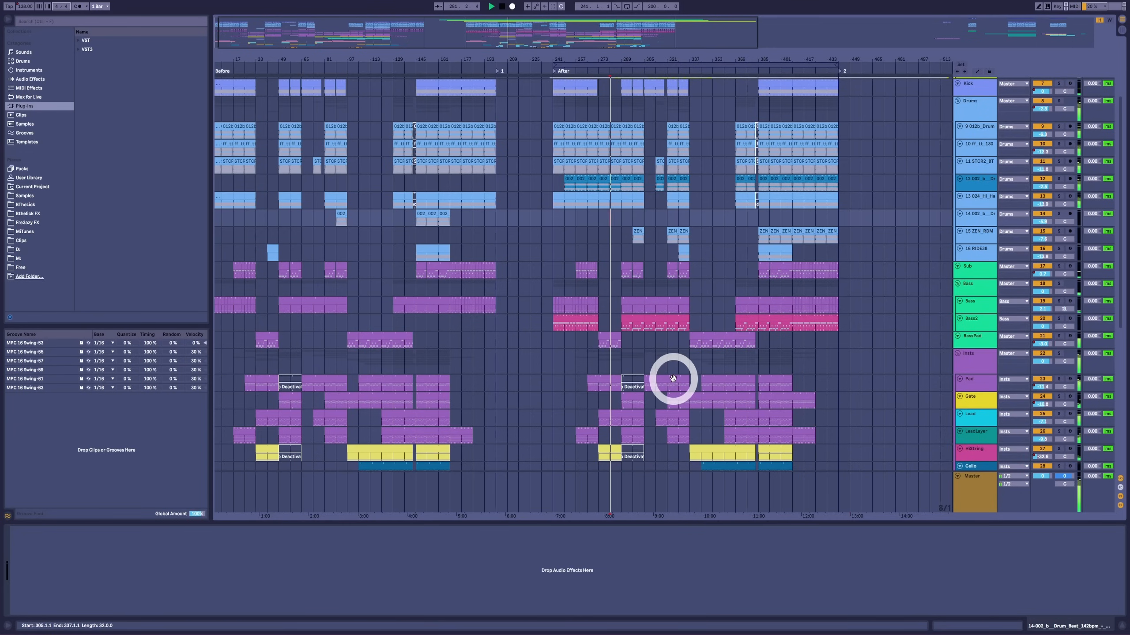
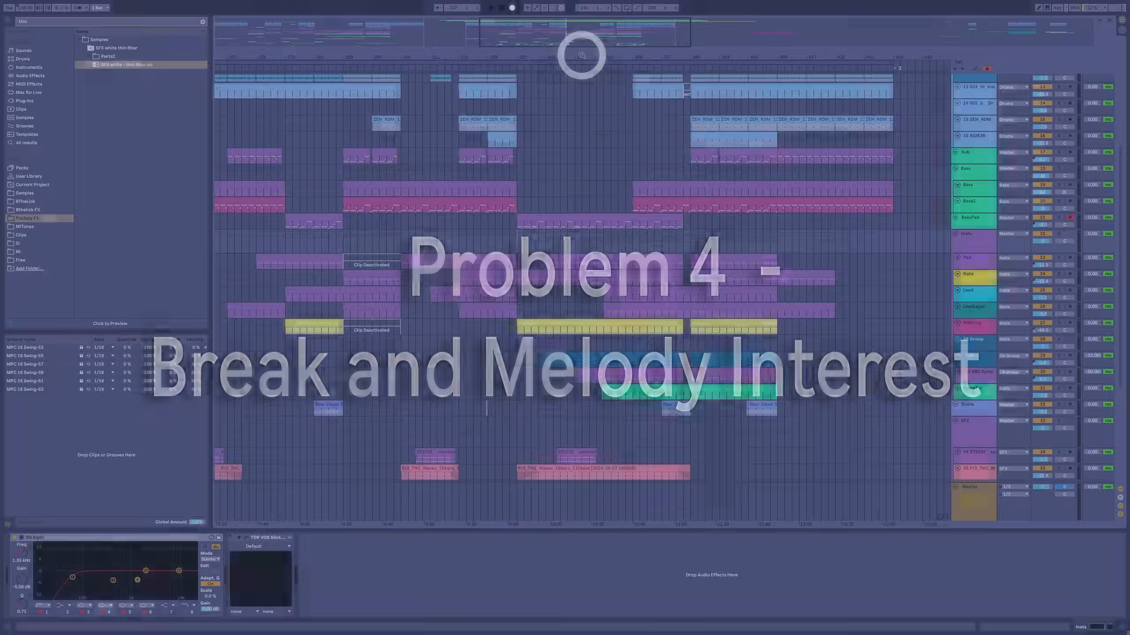
Examine the After break from bar 337, including where the Cello and BBC Symphony string layers enter.
{"action": "left_click_drag", "start_coordinate": [583, 50], "coordinate": [582, 54]}
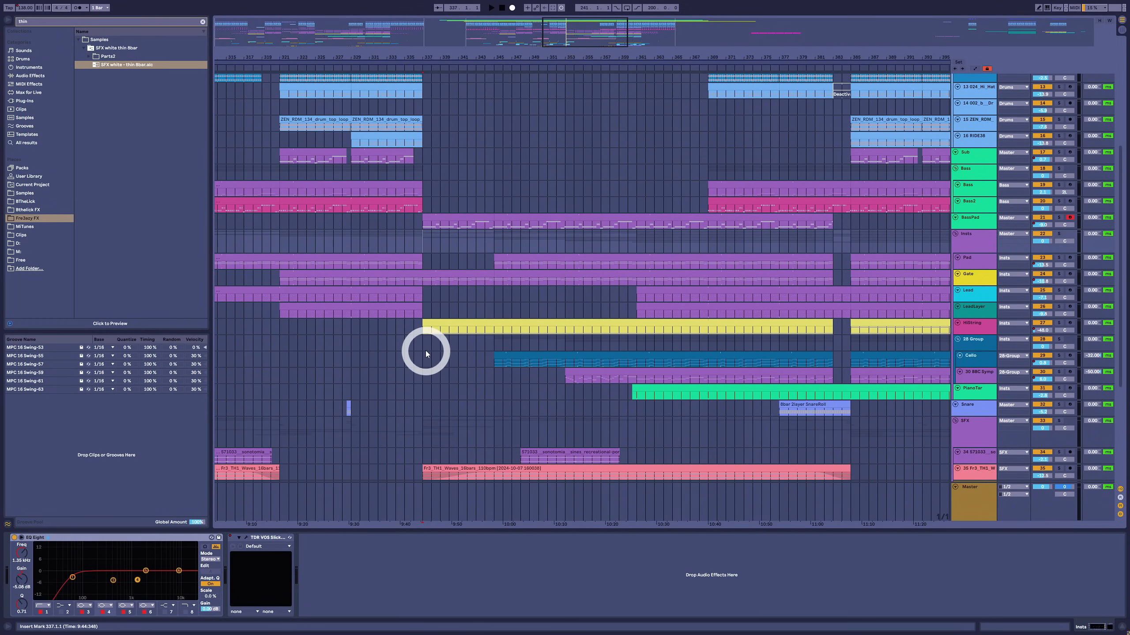
{"action": "left_click", "coordinate": [424, 348]}
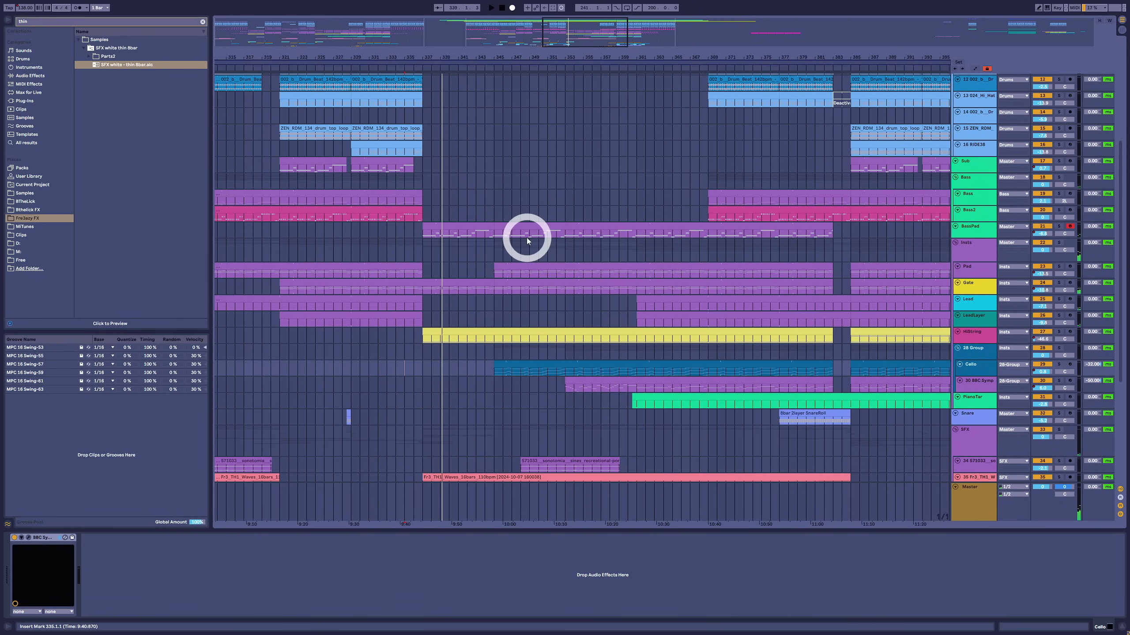
{"action": "scroll", "coordinate": [514, 259], "scroll_direction": "down", "scroll_amount": 2}
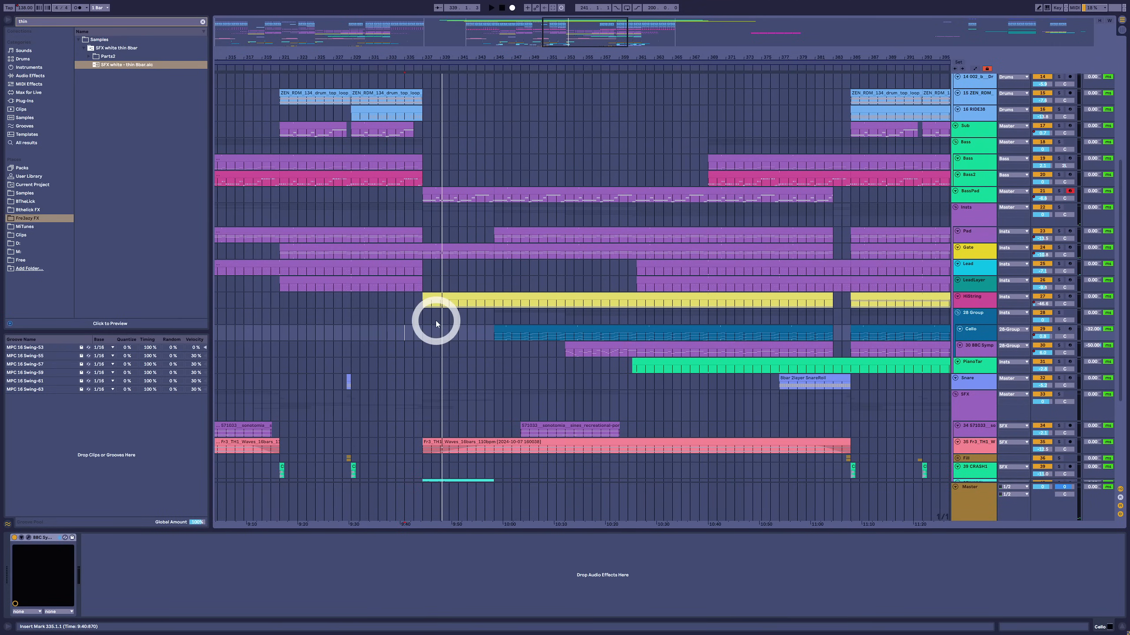
{"action": "scroll", "coordinate": [436, 320], "scroll_direction": "down", "scroll_amount": 2}
{"action": "left_click", "coordinate": [494, 292]}
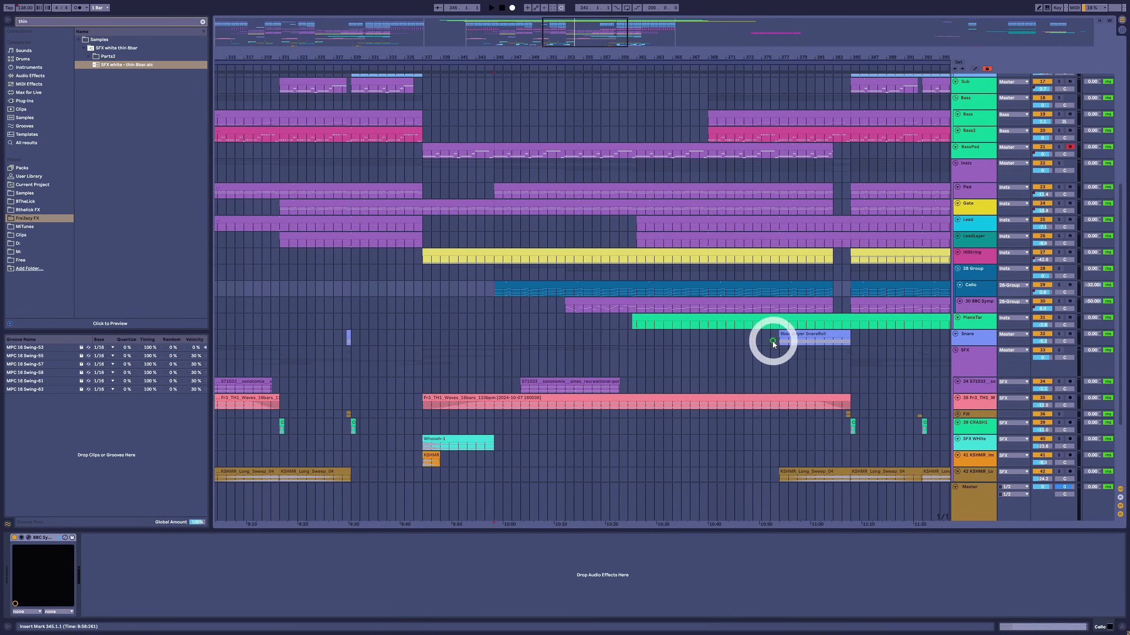
{"action": "left_click_drag", "start_coordinate": [566, 310], "coordinate": [632, 310]}
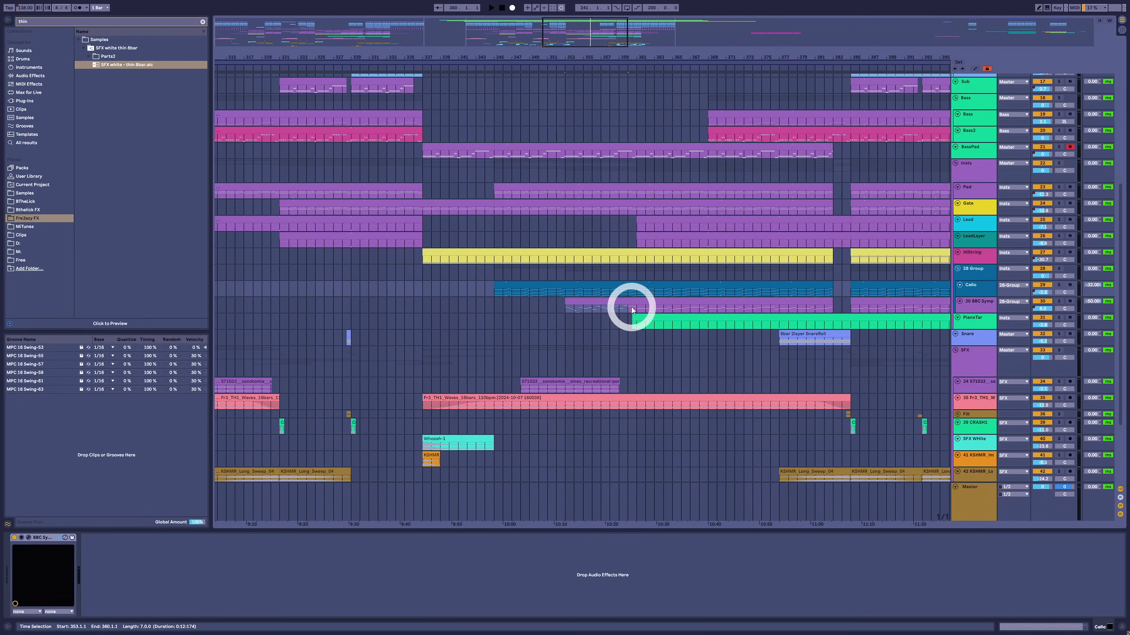
{"action": "left_click", "coordinate": [496, 297]}
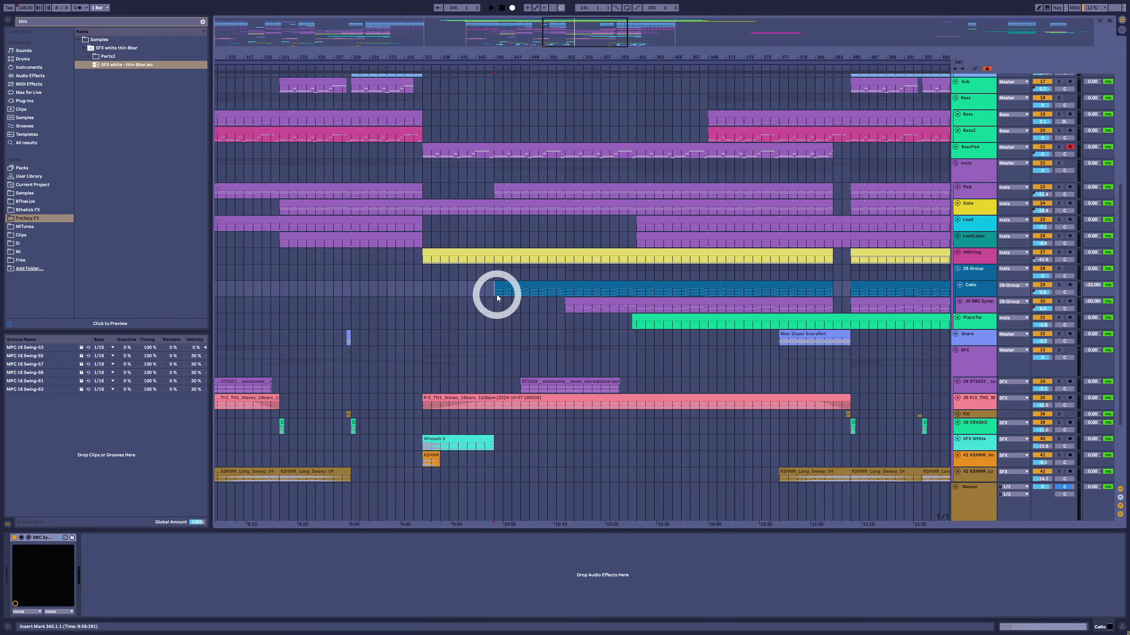
Check the Cello track's clip and BBC Symphony plug-in, and play the break from bar 345.
{"action": "left_click", "coordinate": [501, 285]}
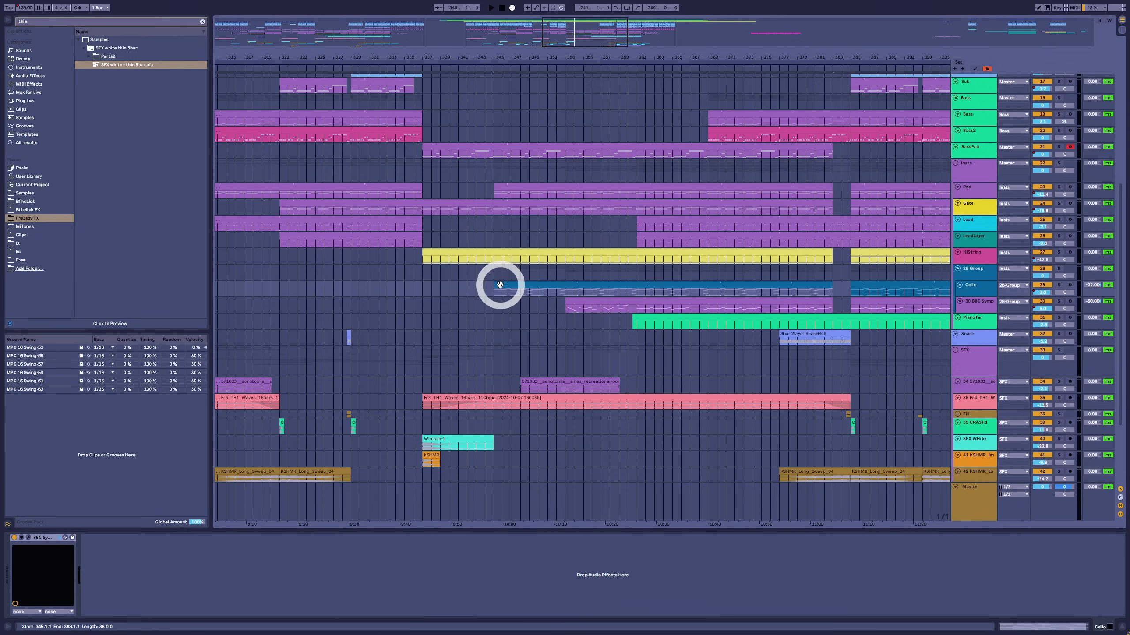
{"action": "left_click_drag", "start_coordinate": [500, 285], "coordinate": [460, 276]}
{"action": "left_click", "coordinate": [29, 538]}
{"action": "left_click", "coordinate": [29, 538]}
{"action": "left_click", "coordinate": [486, 298]}
{"action": "key", "text": "space"}
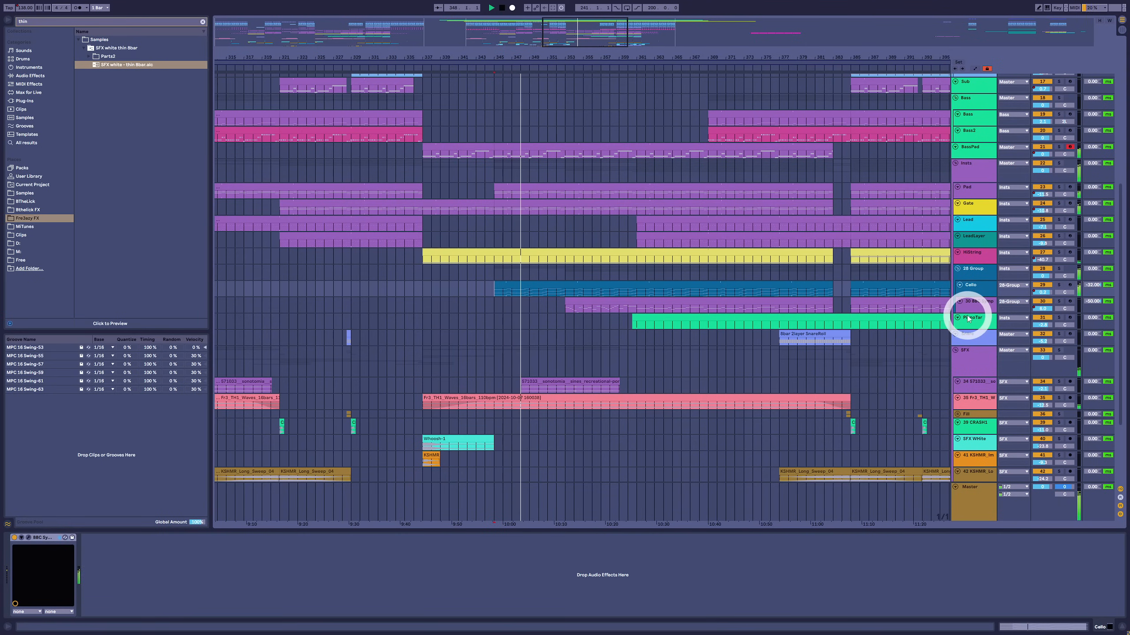
Open the BBC Symphony clip at bar 353, examine its melody notes during playback, and return to the device view.
{"action": "left_click", "coordinate": [585, 308]}
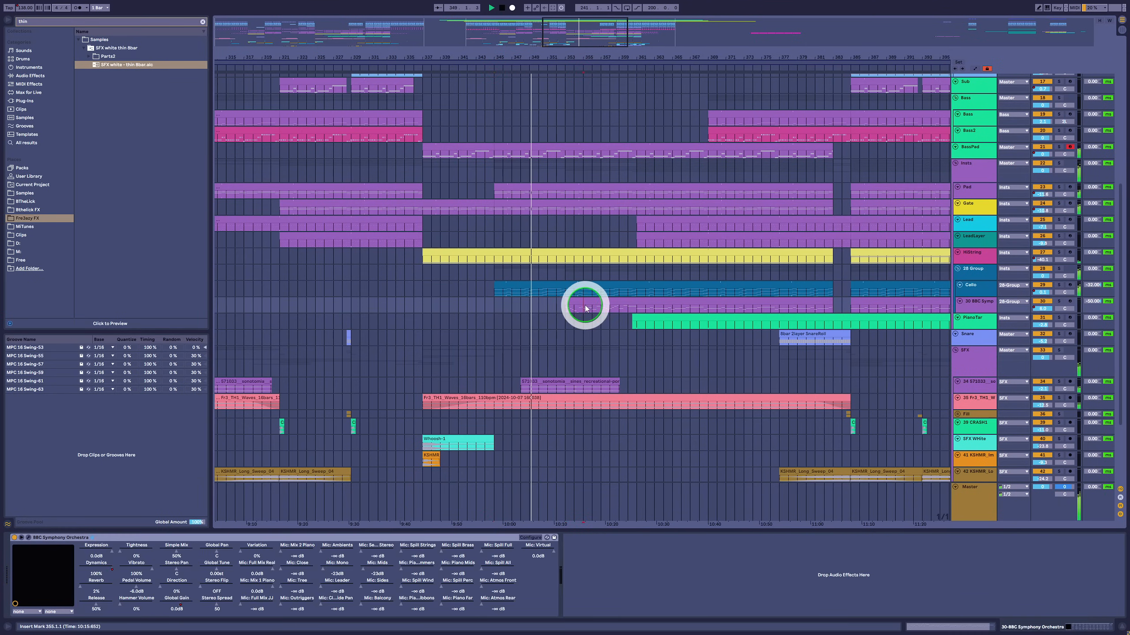
{"action": "left_click", "coordinate": [586, 303]}
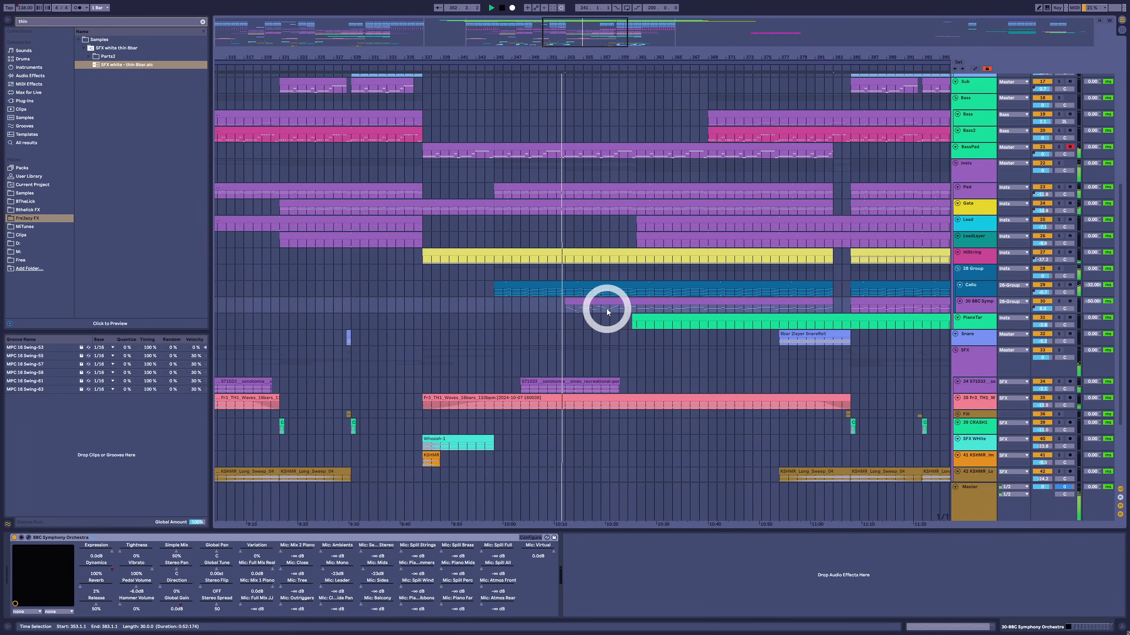
{"action": "double_click", "coordinate": [607, 310]}
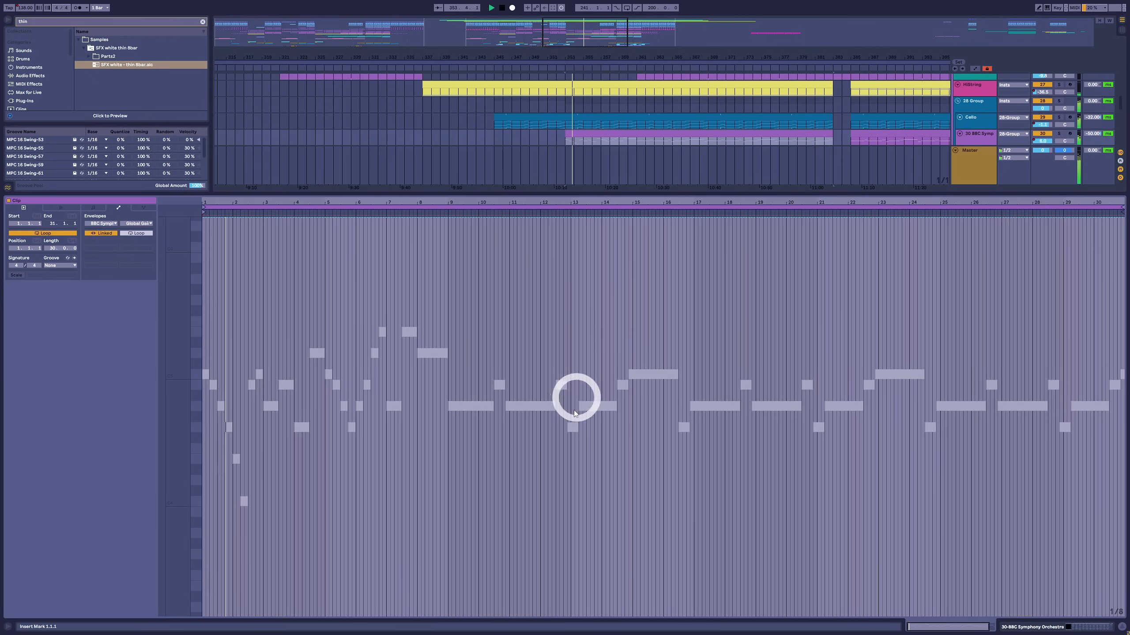
{"action": "left_click", "coordinate": [92, 208]}
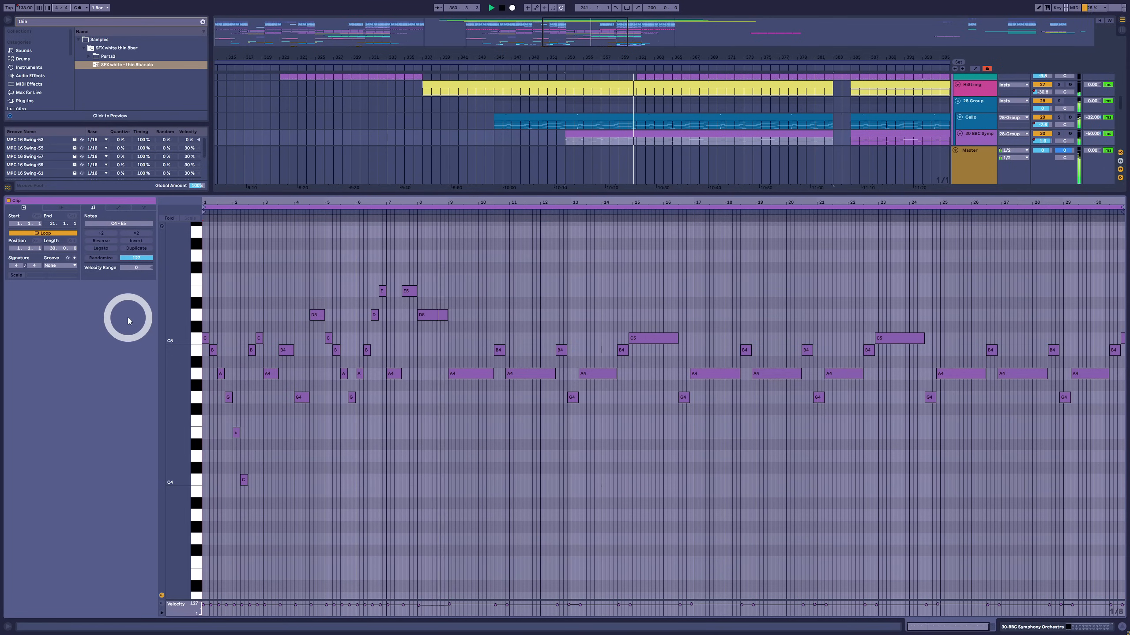
{"action": "key", "text": "shift+Tab"}
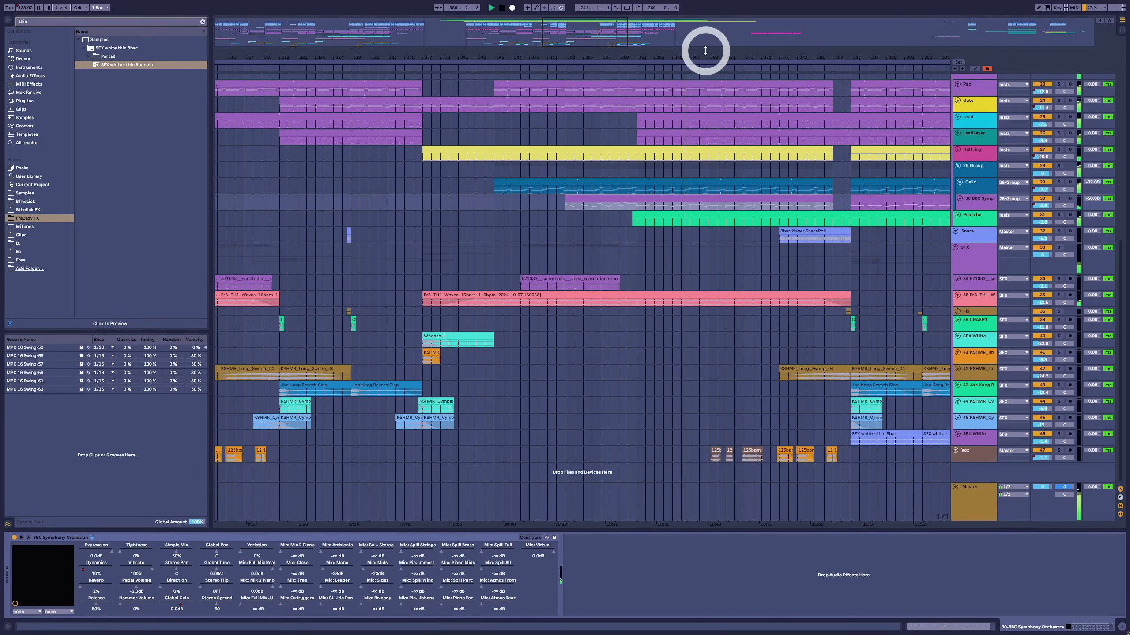
Listen through the end of the break and inspect the effect chains of the Vox track and the string group.
{"action": "left_click_drag", "start_coordinate": [705, 50], "coordinate": [510, 51]}
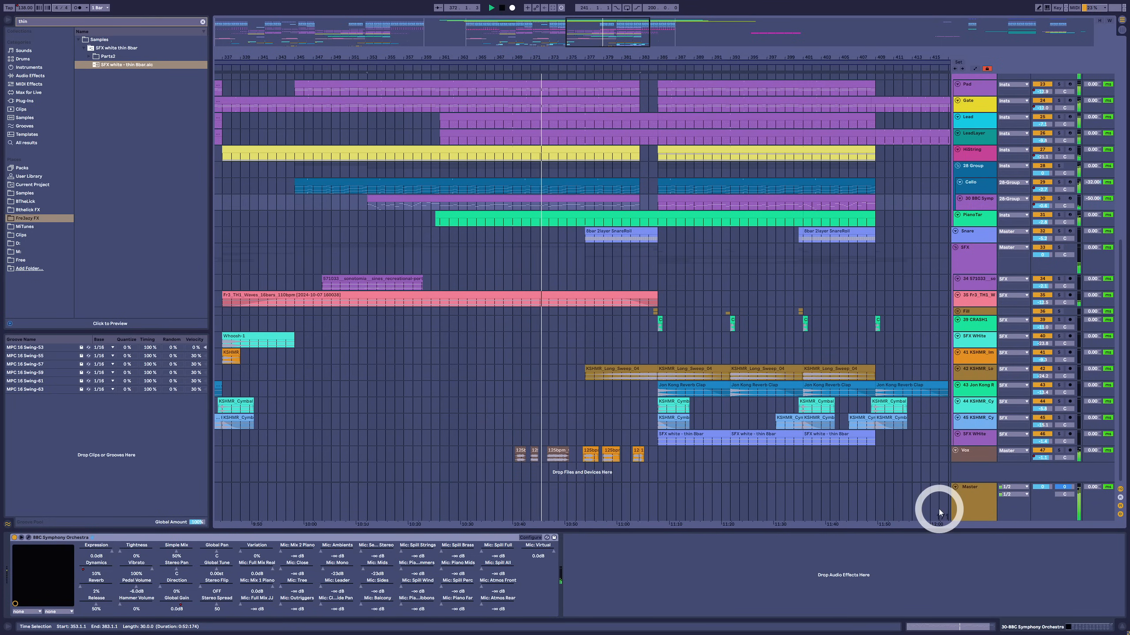
{"action": "left_click", "coordinate": [978, 452]}
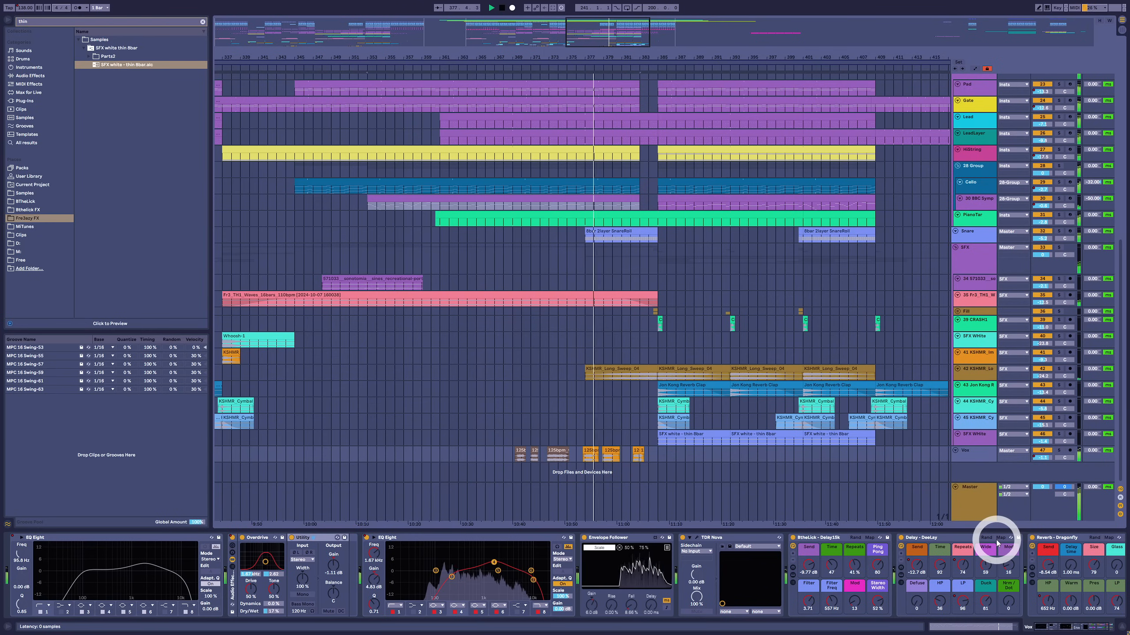
{"action": "scroll", "coordinate": [913, 294], "scroll_direction": "up", "scroll_amount": 2}
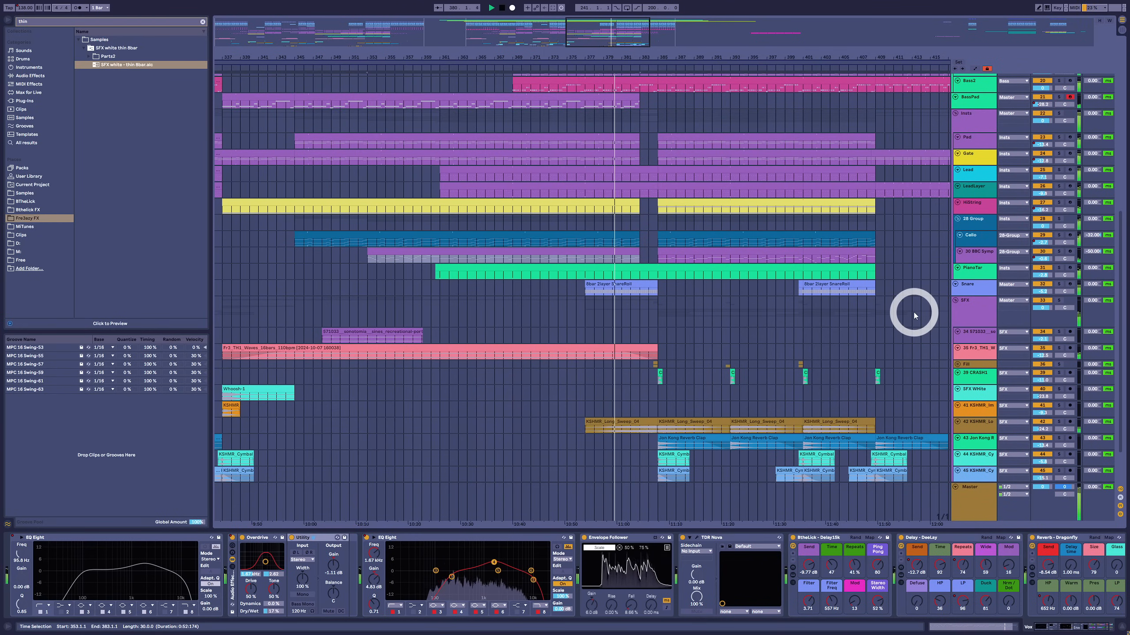
{"action": "left_click", "coordinate": [658, 229]}
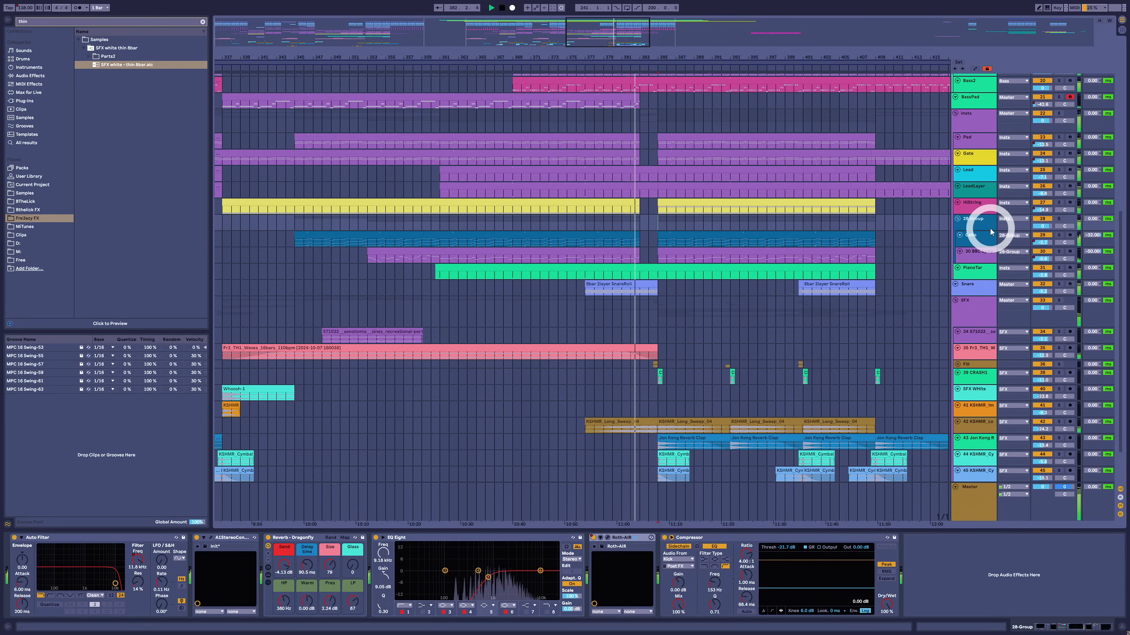
Show the Lead track's devices and open its Vital synth.
{"action": "left_click", "coordinate": [973, 170]}
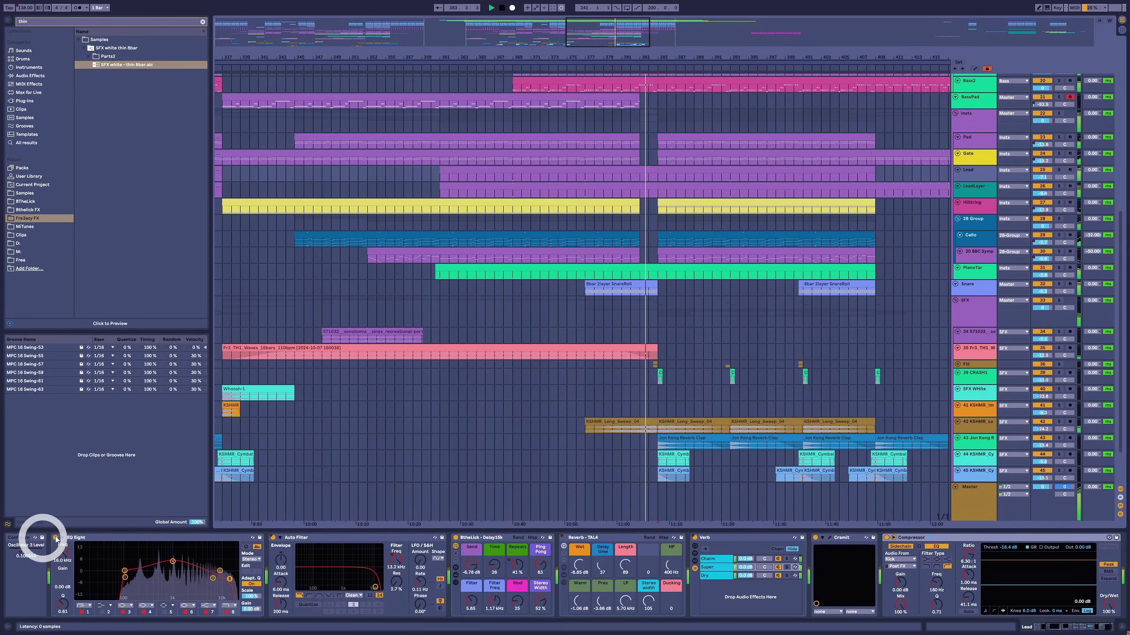
{"action": "left_click", "coordinate": [1071, 629]}
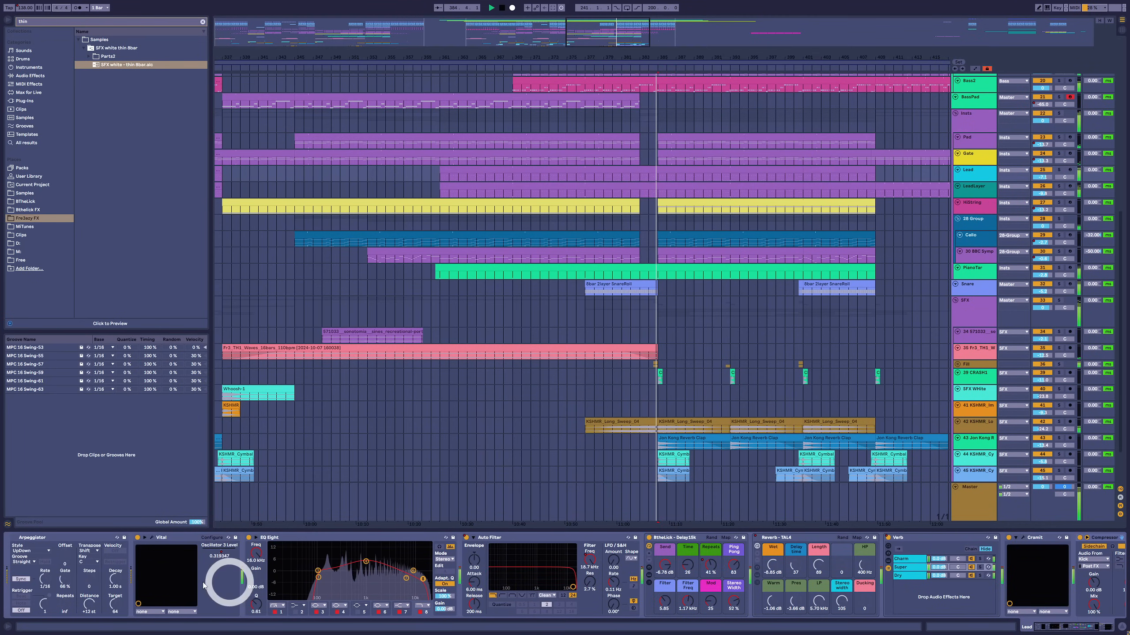
{"action": "left_click", "coordinate": [154, 539]}
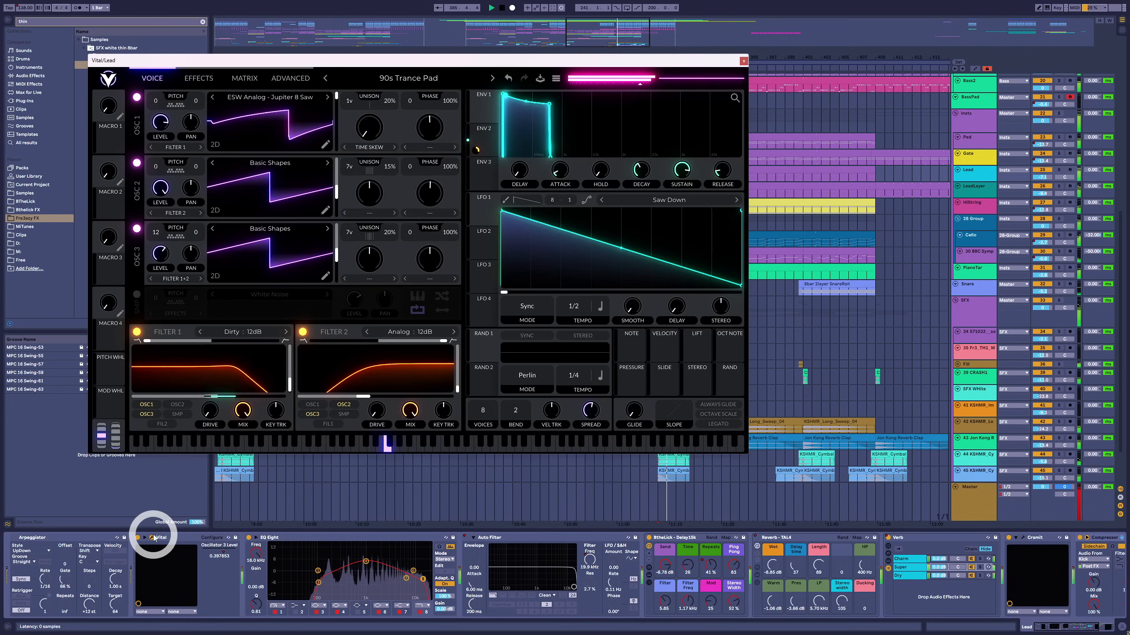
Try Vital's oscillator 3 level and switch the oscillator off and on, close the synth and re-enable the overridden automation.
{"action": "mouse_move", "coordinate": [151, 247]}
{"action": "left_mouse_down"}
{"action": "mouse_move", "coordinate": [167, 217]}
{"action": "mouse_move", "coordinate": [168, 260]}
{"action": "left_mouse_up"}
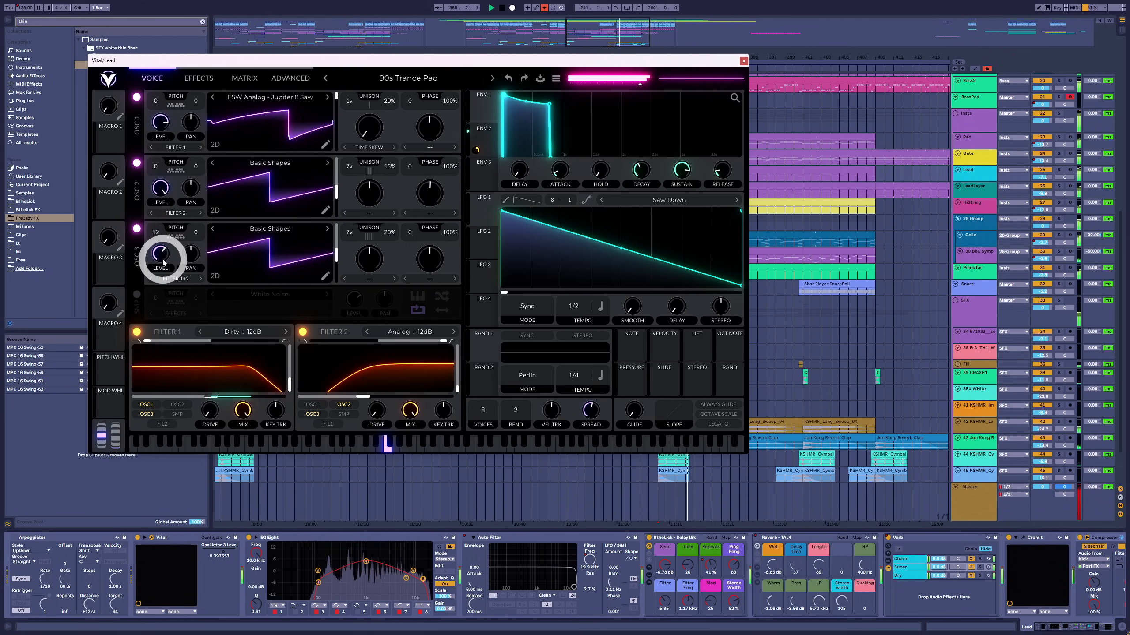
{"action": "left_click", "coordinate": [137, 229]}
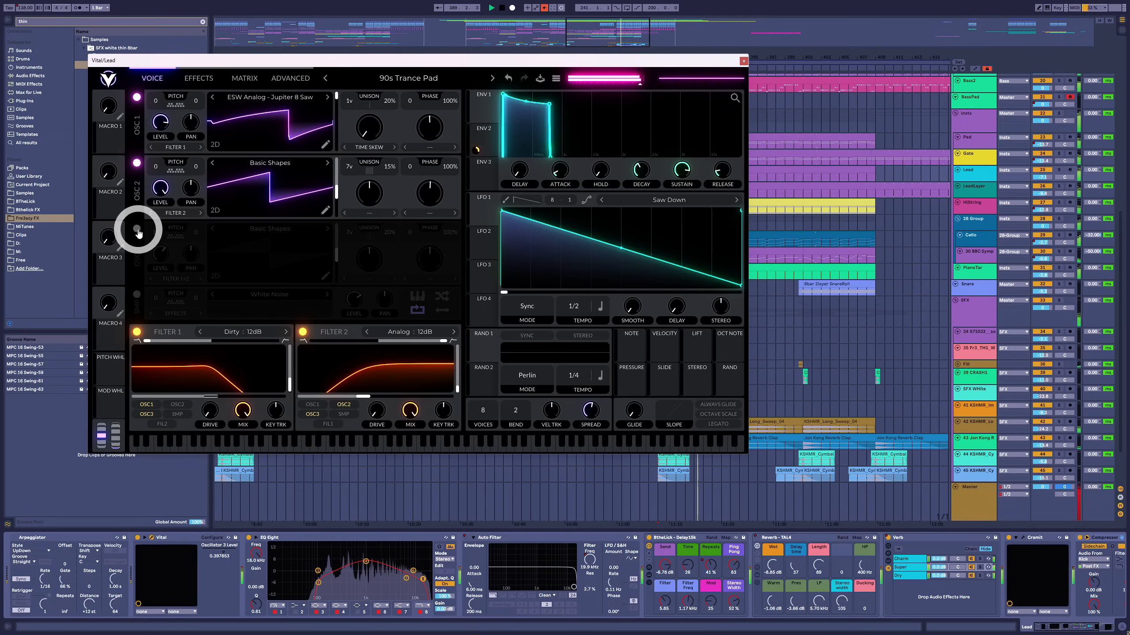
{"action": "left_click", "coordinate": [136, 228]}
{"action": "left_click", "coordinate": [743, 62]}
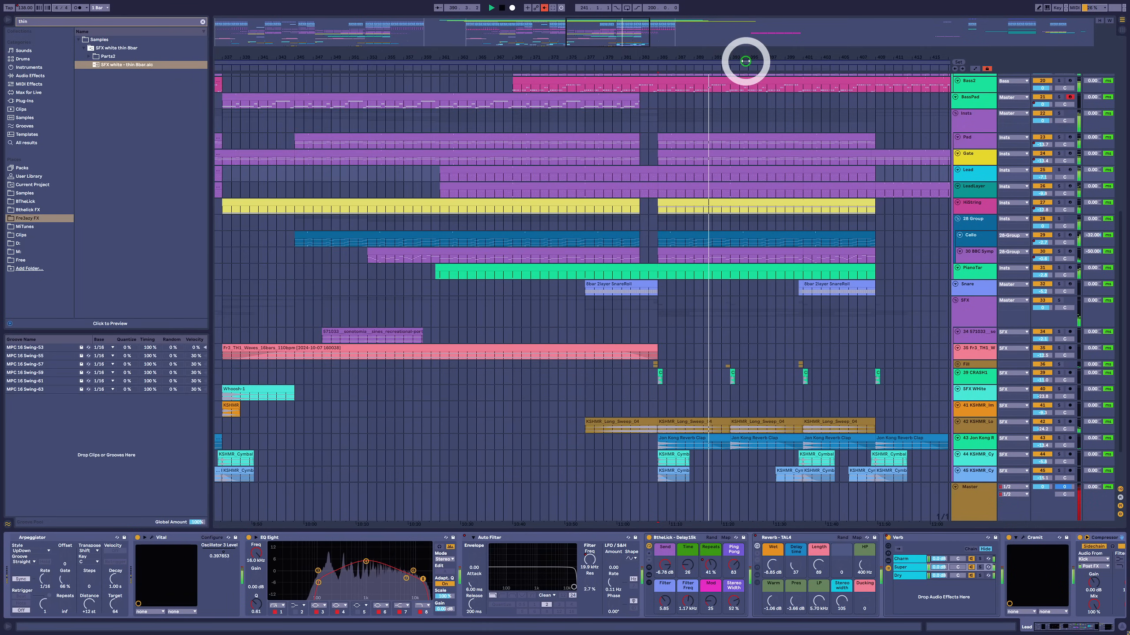
{"action": "left_click", "coordinate": [545, 7]}
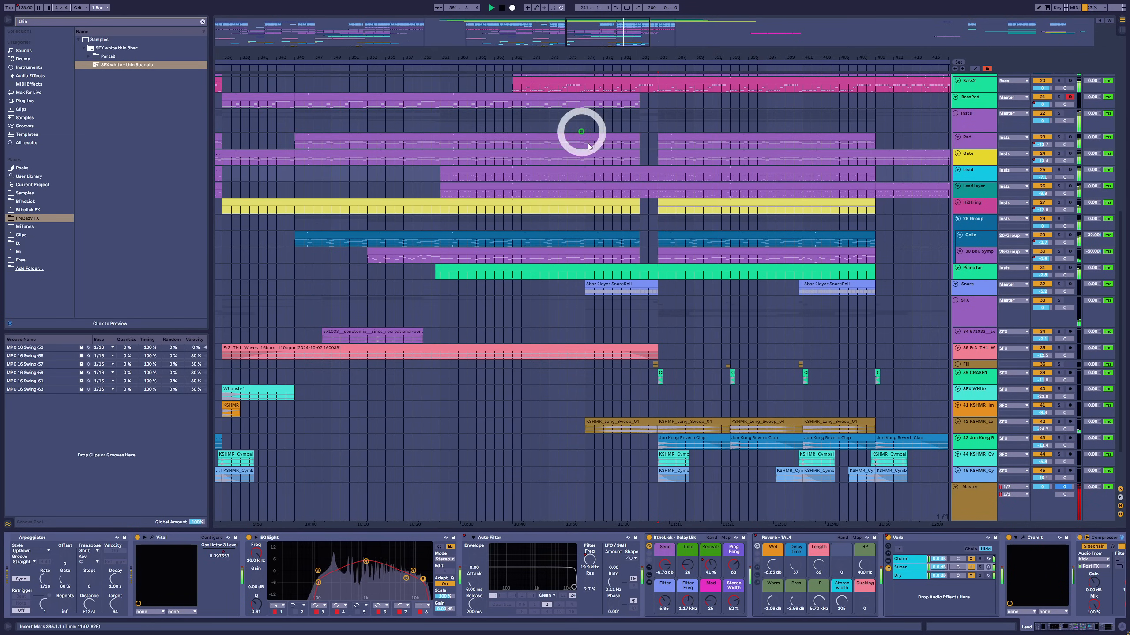
Listen to the final drop, inspect the BBC Symphony clip at bar 401, and view the whole After arrangement.
{"action": "left_click", "coordinate": [678, 51]}
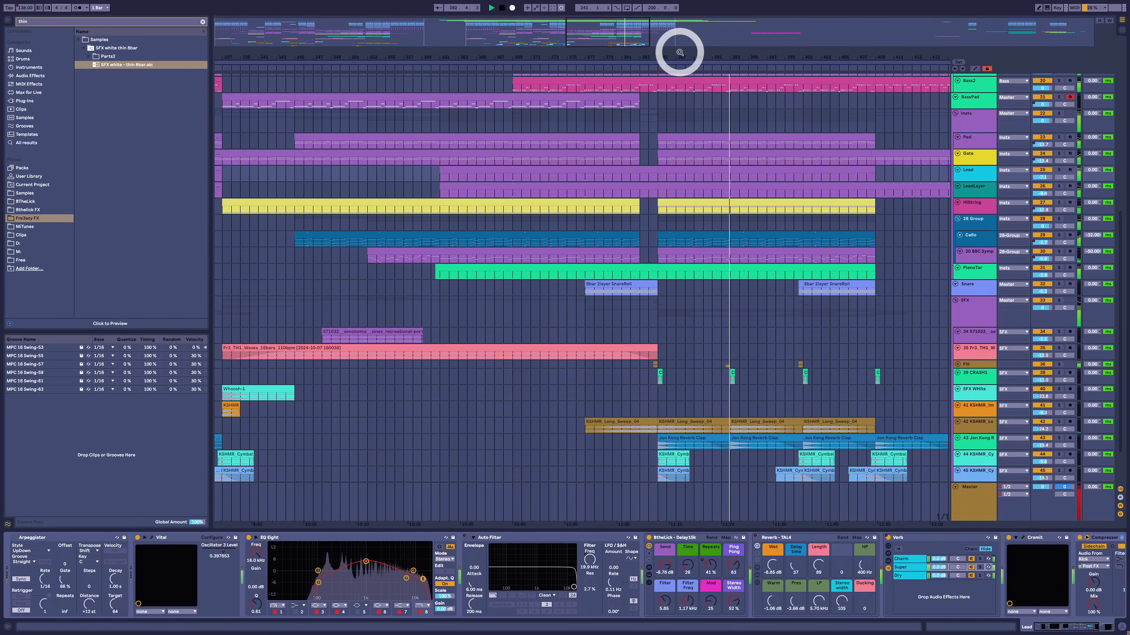
{"action": "left_click_drag", "start_coordinate": [679, 52], "coordinate": [679, 52]}
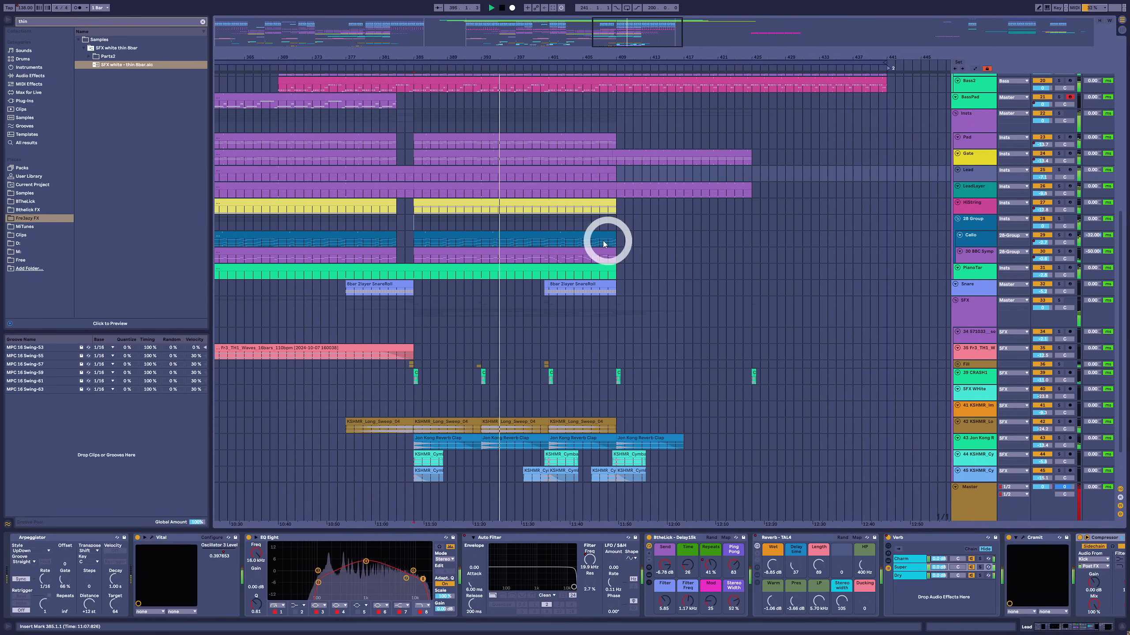
{"action": "left_click", "coordinate": [558, 255]}
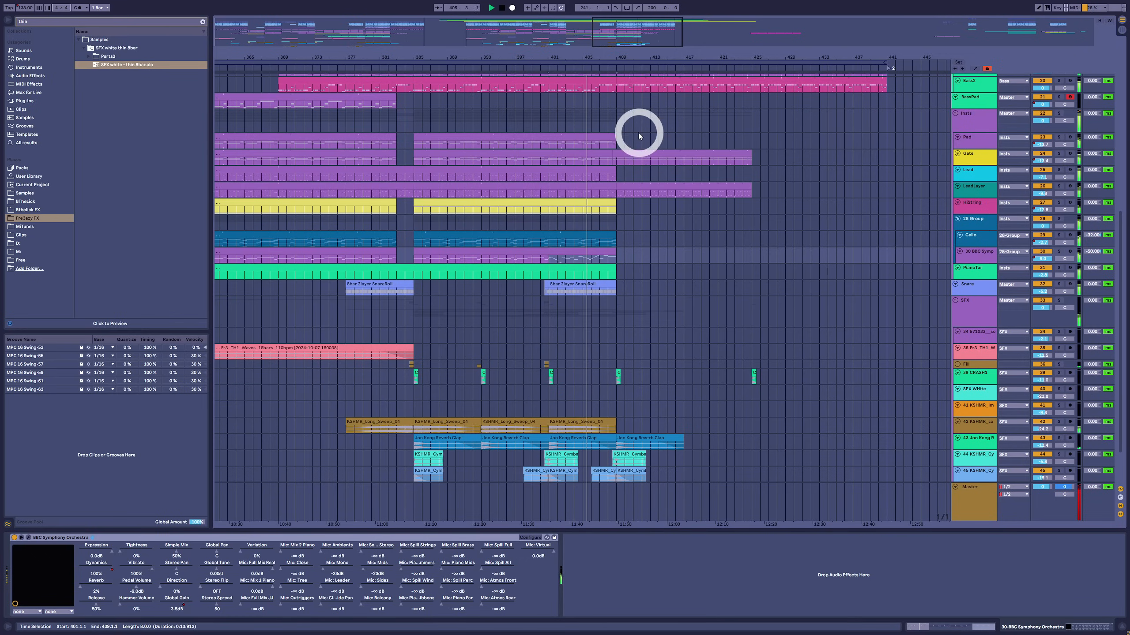
{"action": "scroll", "coordinate": [626, 55], "scroll_direction": "left", "scroll_amount": 3}
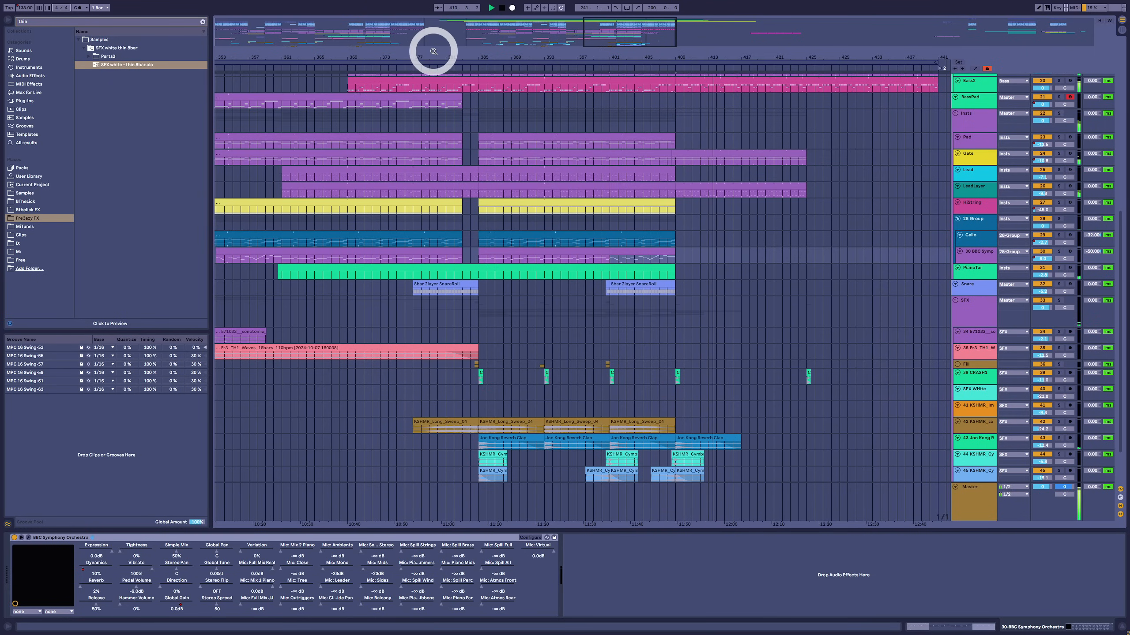
{"action": "left_click", "coordinate": [436, 53]}
{"action": "left_click_drag", "start_coordinate": [436, 53], "coordinate": [435, 55]}
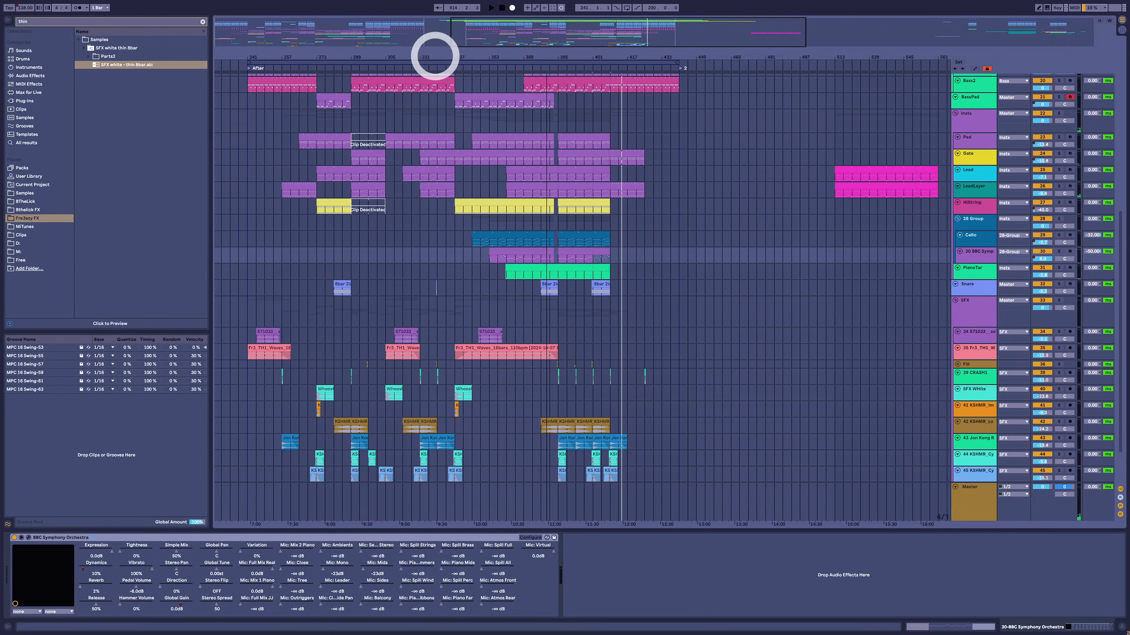
Open the Lead clip at bar 385, listen to it soloed, and return to the arrangement with the solo off.
{"action": "double_click", "coordinate": [563, 173]}
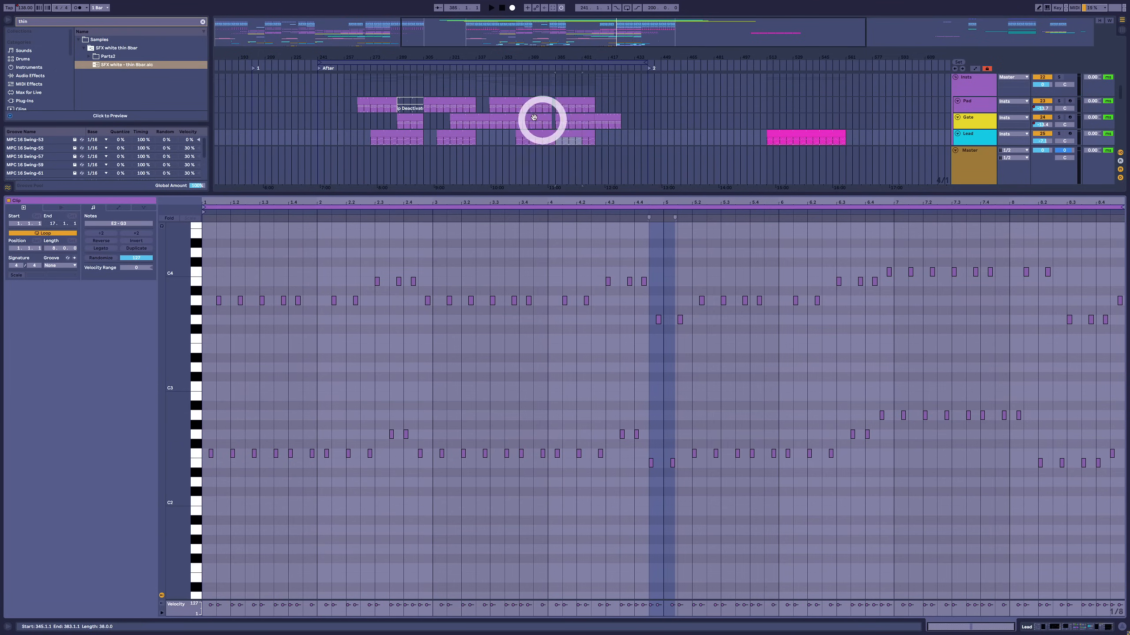
{"action": "left_click", "coordinate": [1059, 134]}
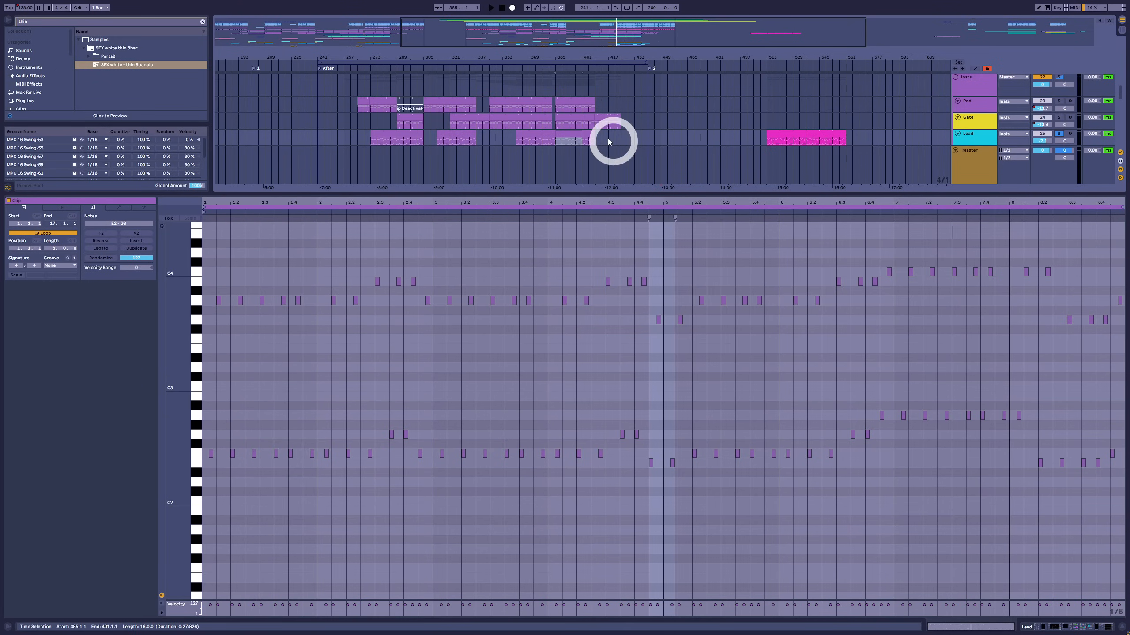
{"action": "key", "text": "space"}
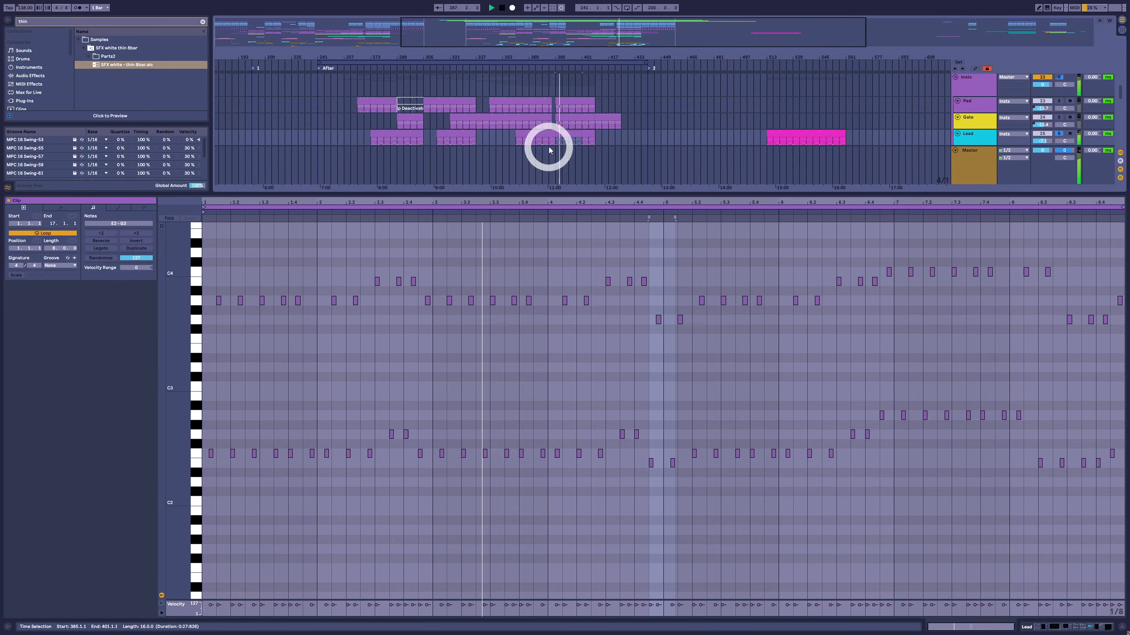
{"action": "key", "text": "space"}
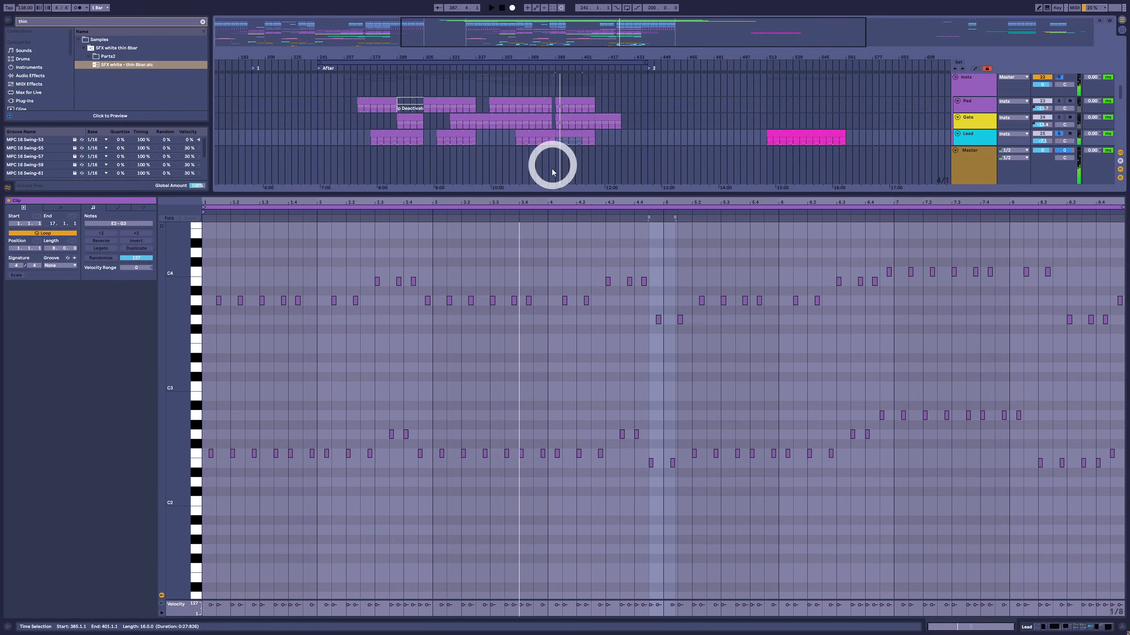
{"action": "key", "text": "shift+Tab"}
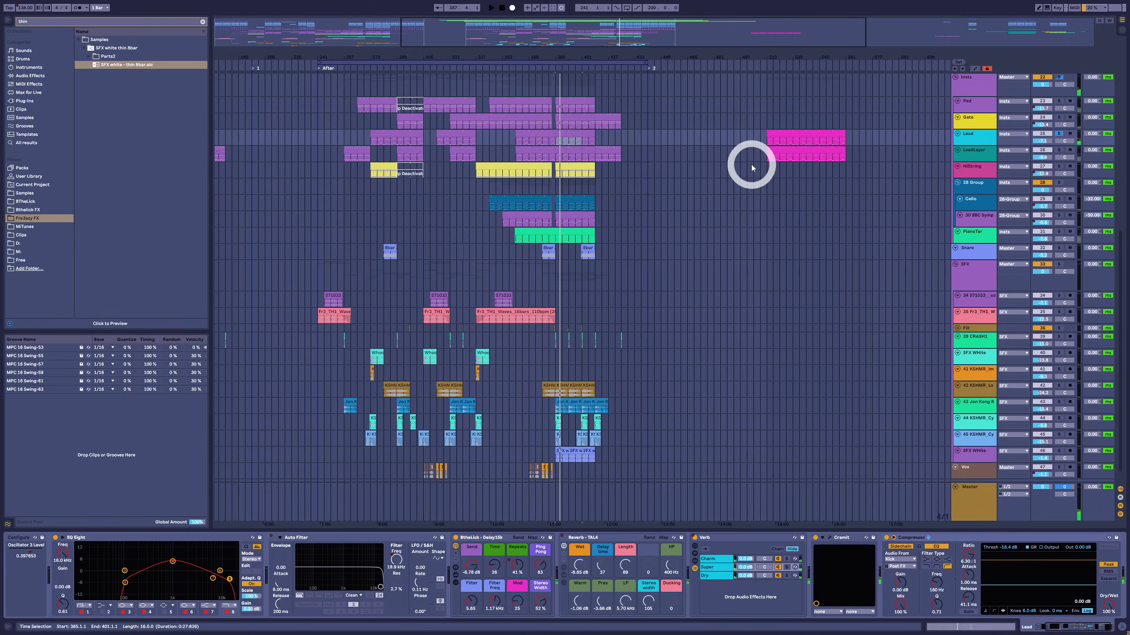
{"action": "left_click", "coordinate": [1058, 135]}
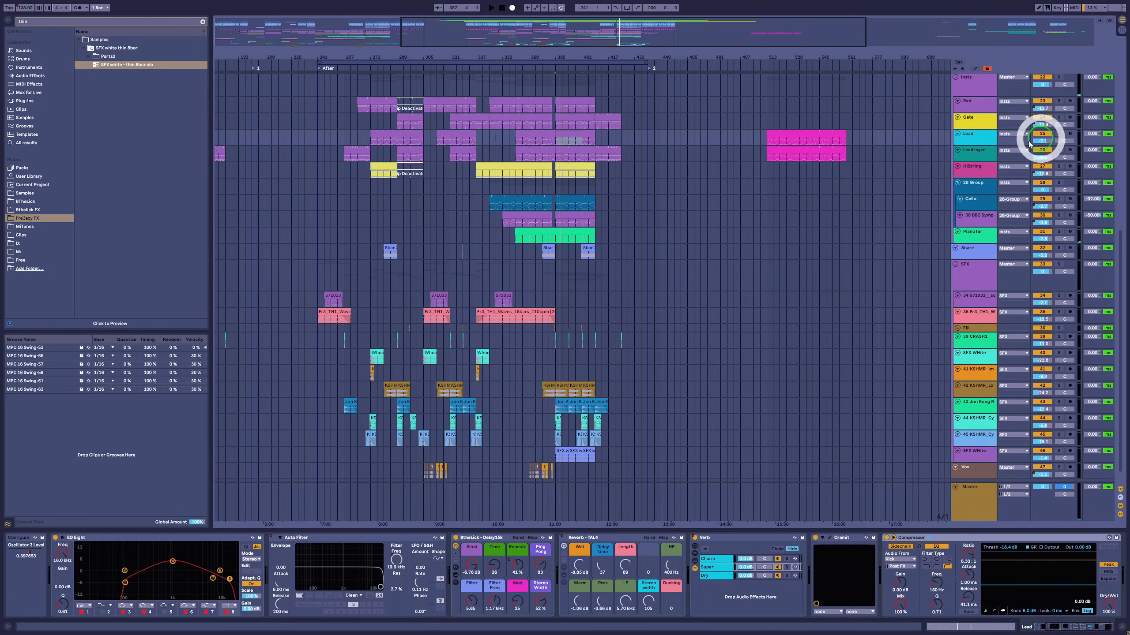
Select the pink Lead and LeadLayer clips at bar 513 and copy them over the originals at bar 361.
{"action": "left_click", "coordinate": [800, 135]}
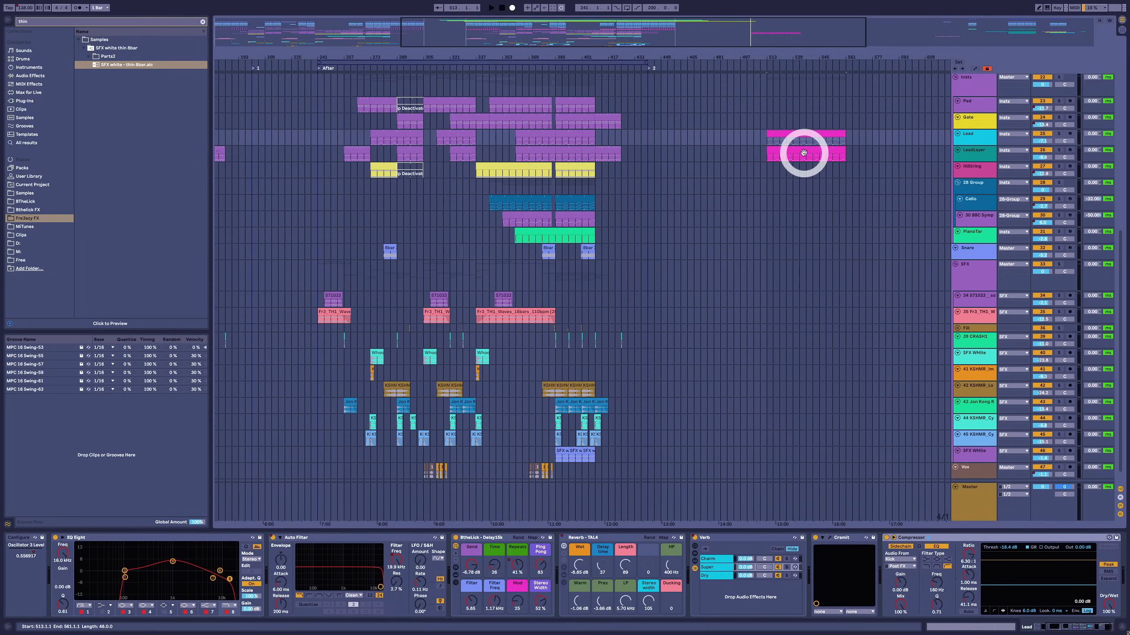
{"action": "left_click", "coordinate": [802, 153], "text": "shift"}
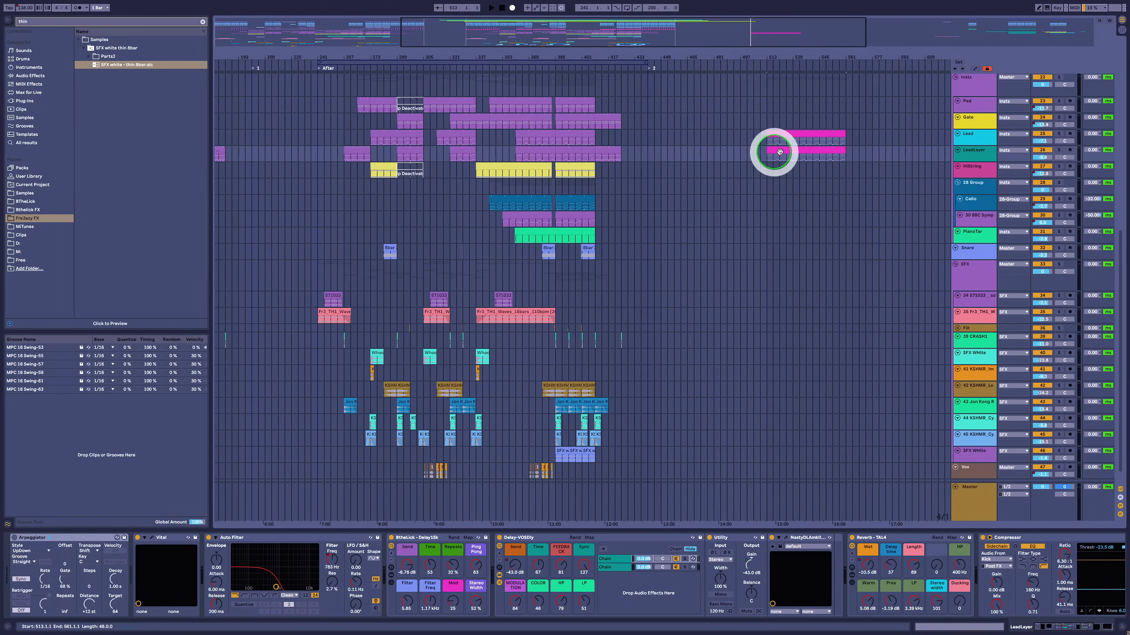
{"action": "left_click", "coordinate": [795, 134]}
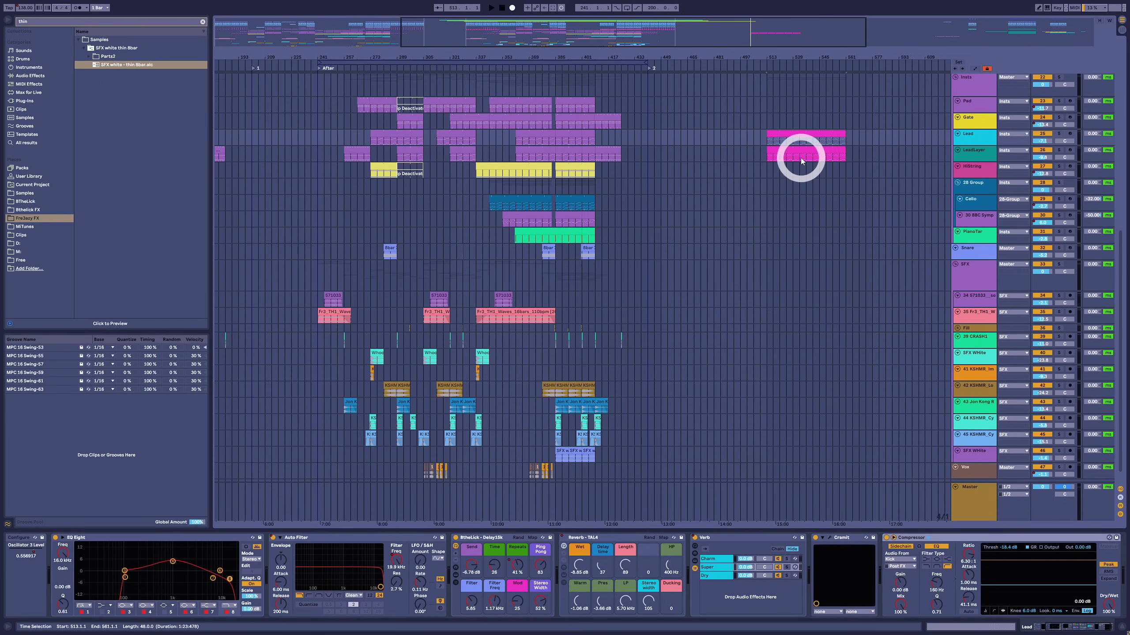
{"action": "left_click", "coordinate": [802, 149], "text": "shift"}
{"action": "left_click_drag", "start_coordinate": [799, 131], "coordinate": [552, 140]}
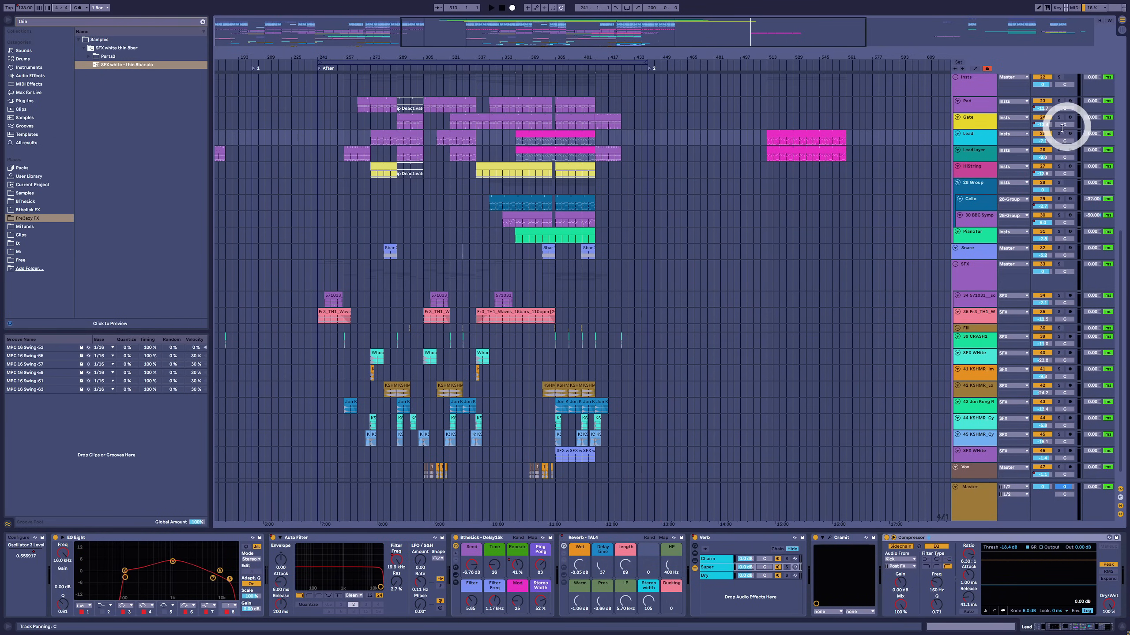
Listen to the final break and drop from bar 377 with the copied Lead and LeadLayer clips.
{"action": "left_click", "coordinate": [545, 144]}
{"action": "key", "text": "space"}
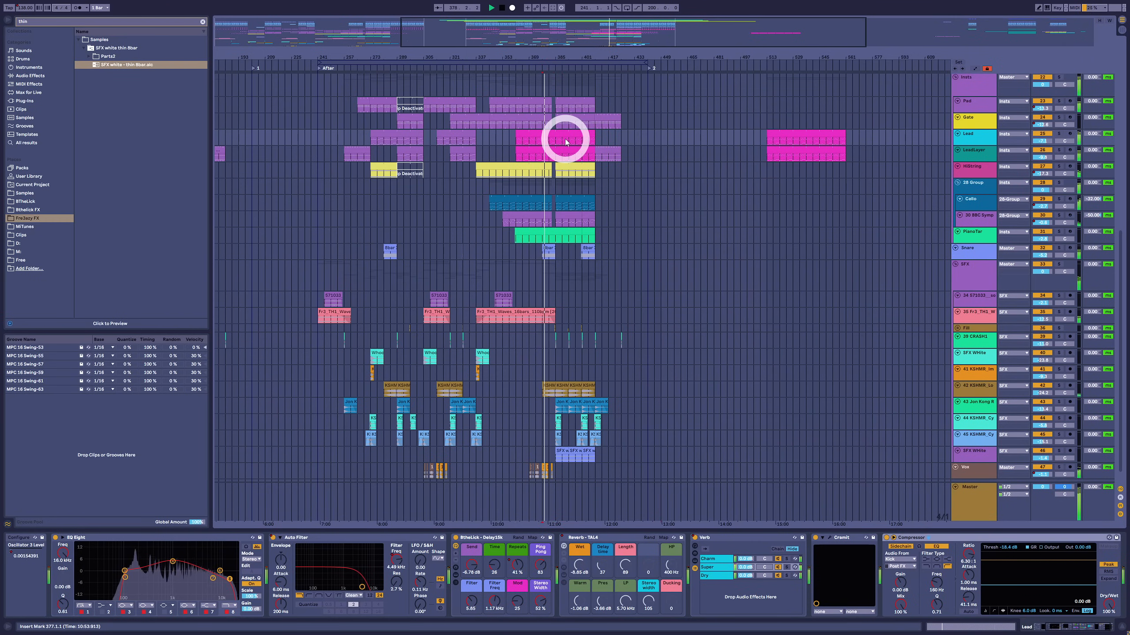
{"action": "left_click", "coordinate": [549, 146]}
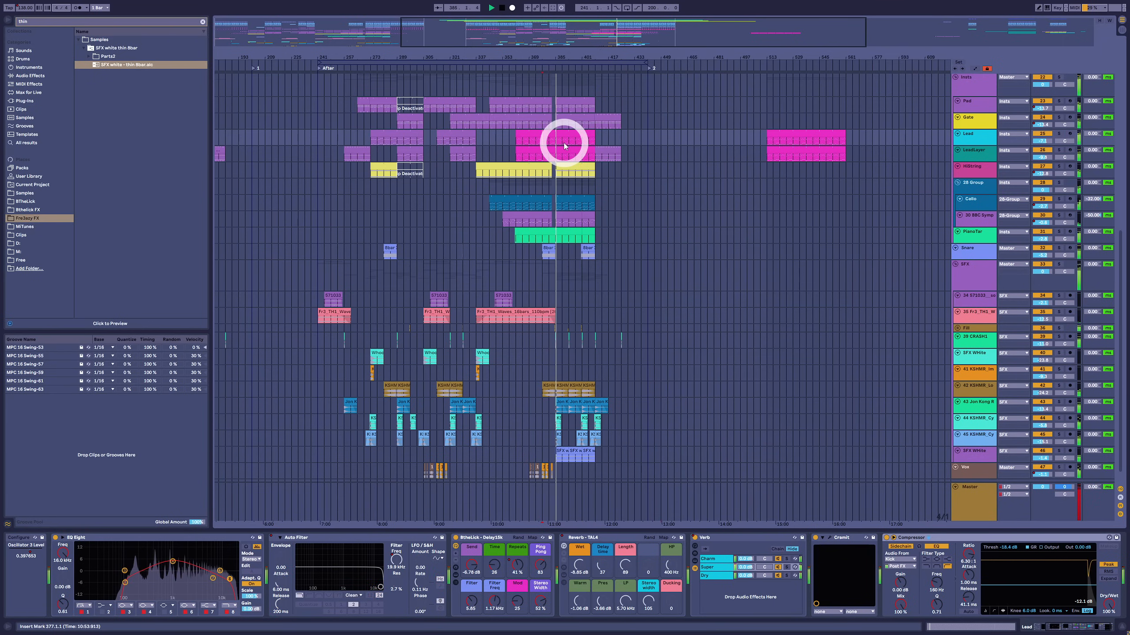
{"action": "left_click", "coordinate": [556, 149]}
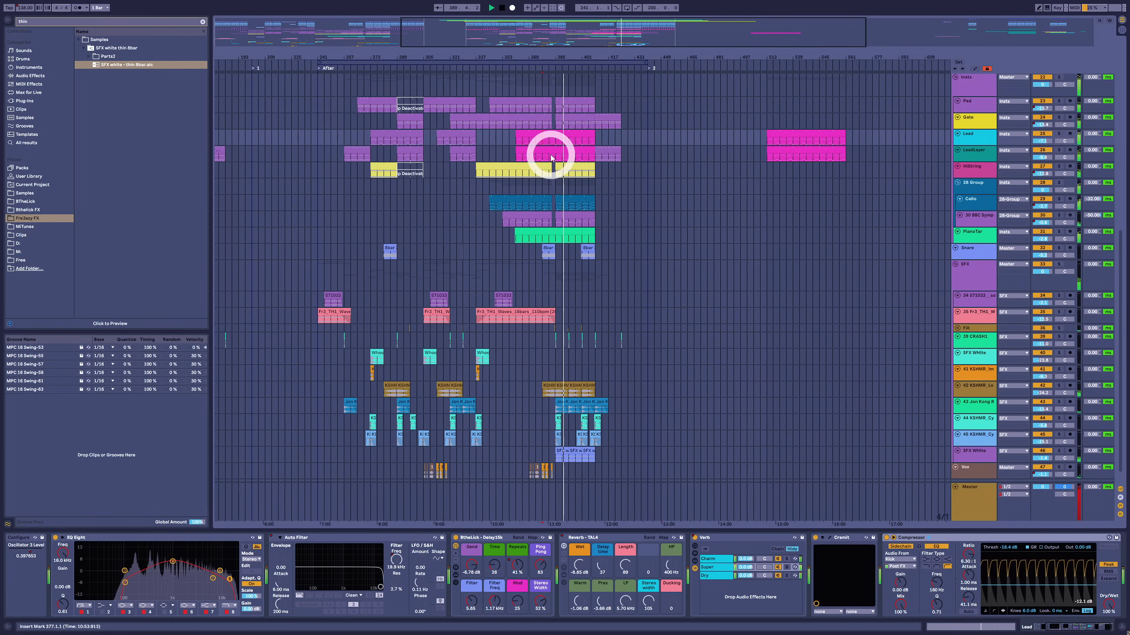
{"action": "left_click", "coordinate": [573, 144]}
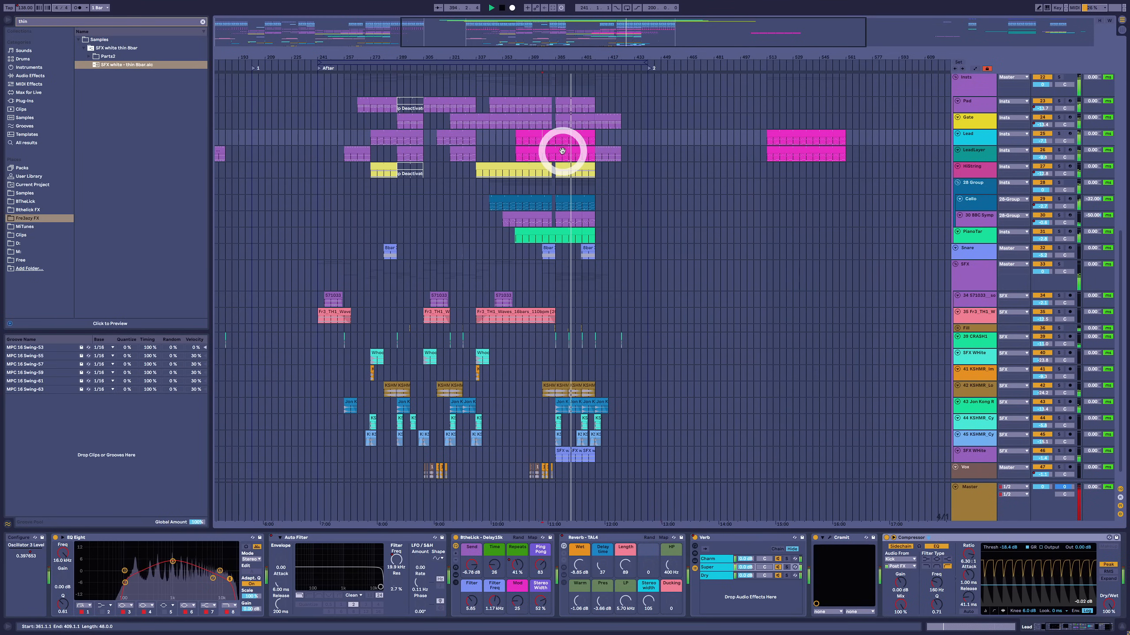
{"action": "key", "text": "space"}
{"action": "key", "text": "space"}
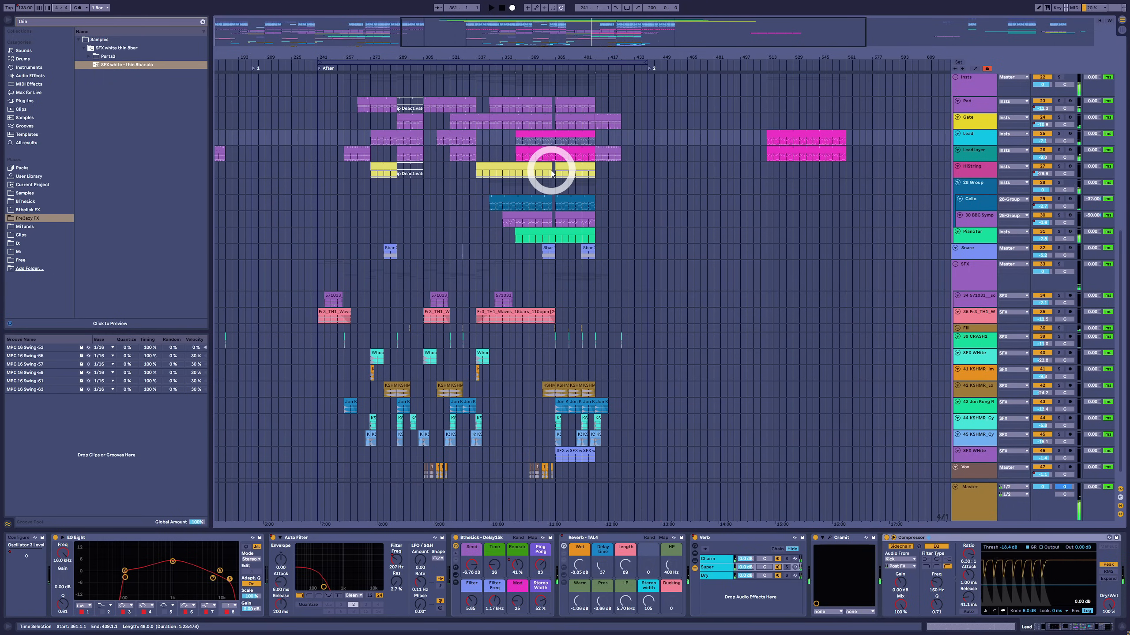
Undo the clip copy and listen to the original Lead and LeadLayer parts from bar 385.
{"action": "left_click", "coordinate": [586, 168]}
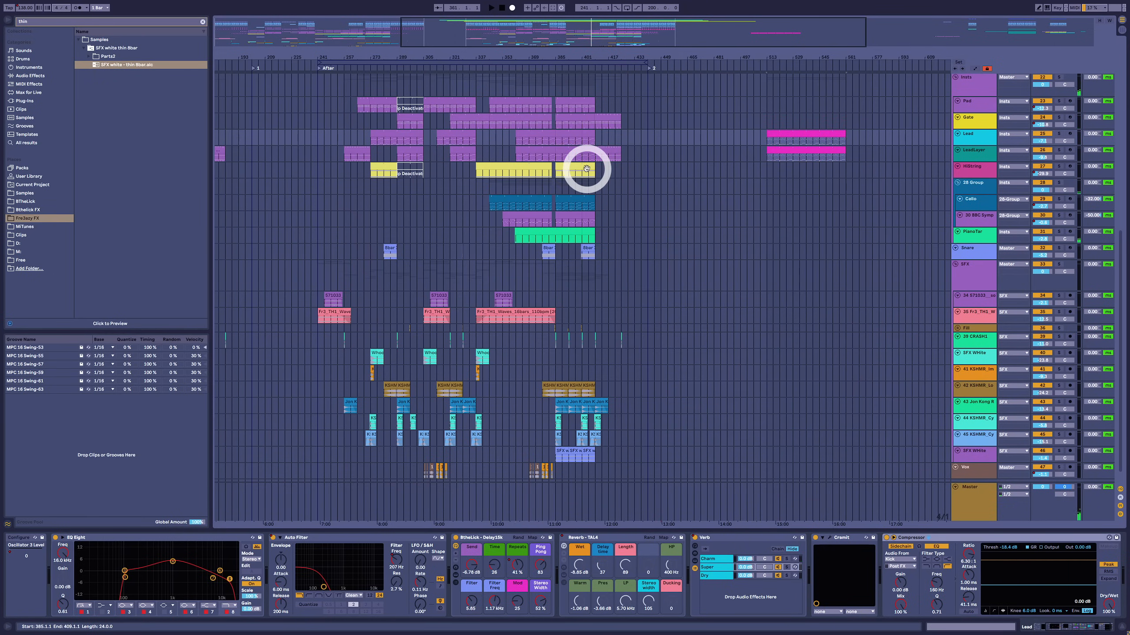
{"action": "left_click", "coordinate": [559, 159]}
{"action": "key", "text": "space"}
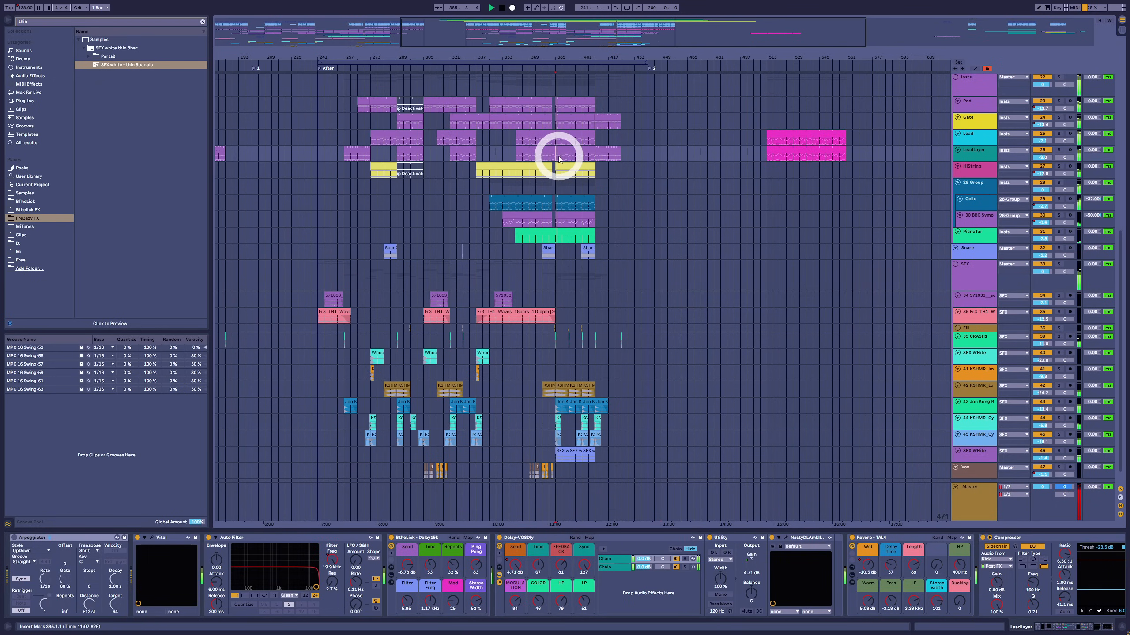
{"action": "left_click", "coordinate": [570, 146]}
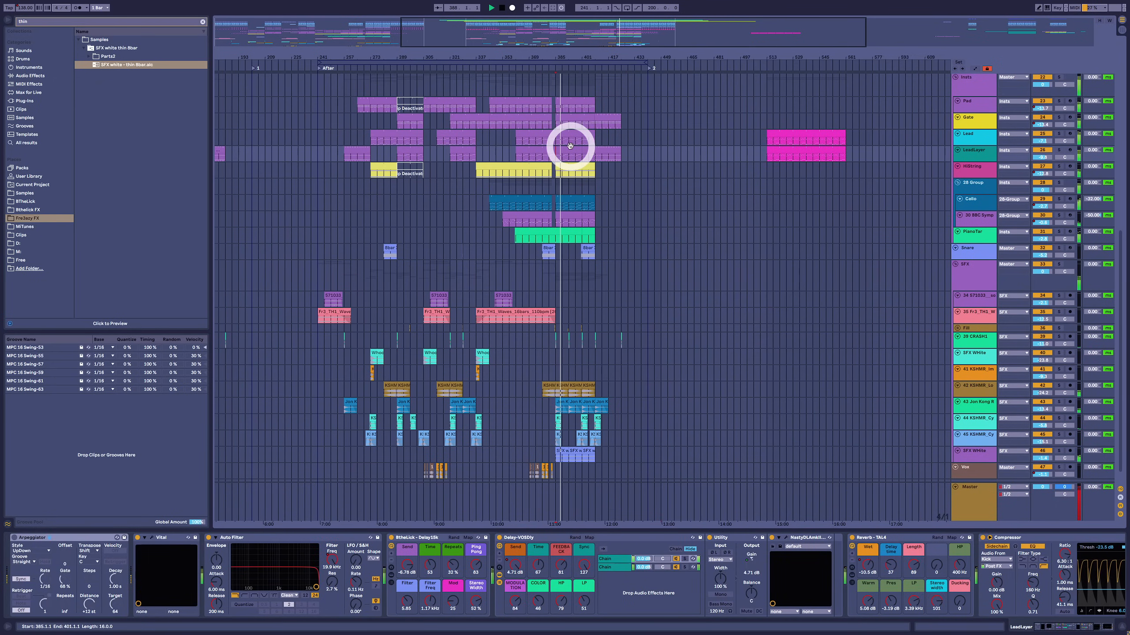
Copy the last 24 bars of the pink Lead and LeadLayer clips over bars 385 to 409 and listen to them.
{"action": "left_click", "coordinate": [812, 146]}
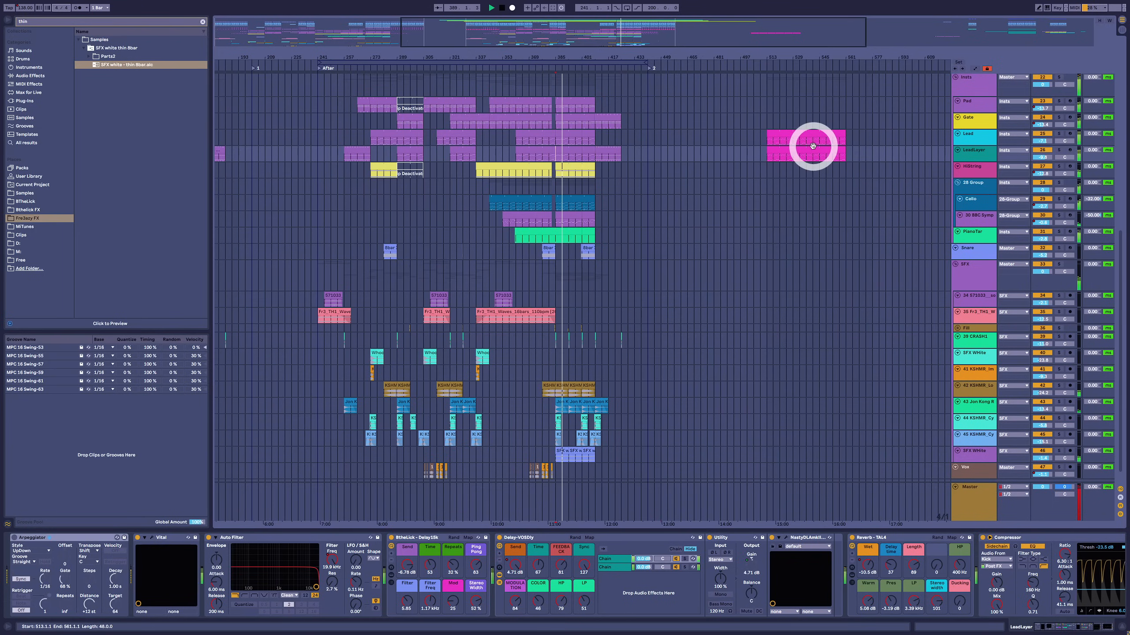
{"action": "left_click", "coordinate": [836, 135]}
{"action": "left_click_drag", "start_coordinate": [836, 134], "coordinate": [588, 143]}
{"action": "key", "text": "space"}
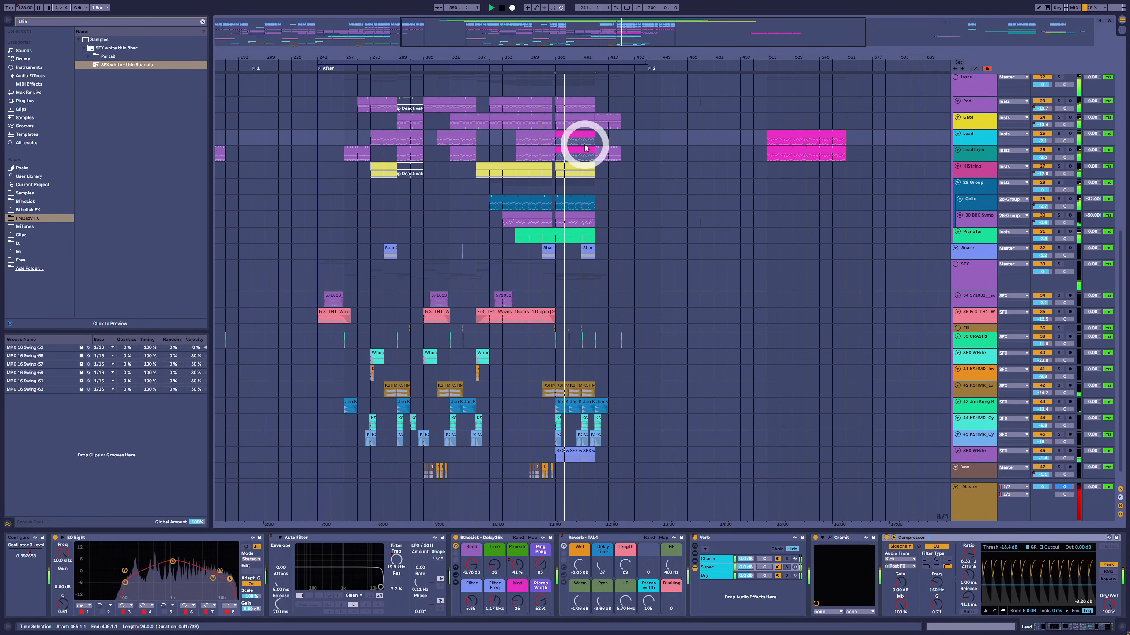
{"action": "left_click", "coordinate": [574, 136]}
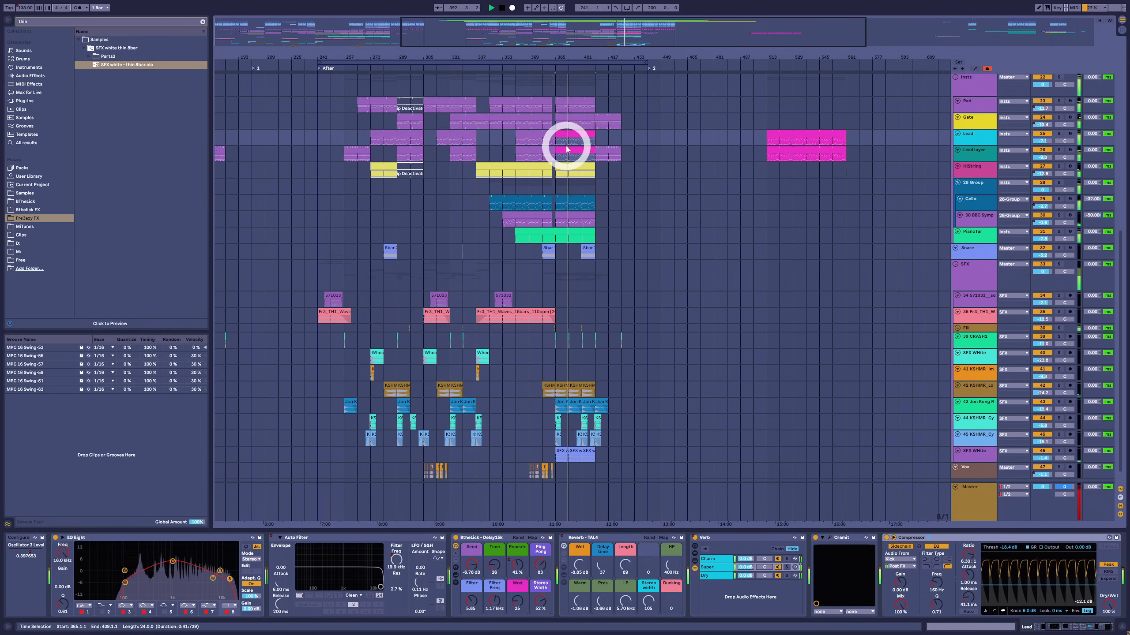
Open the pink Lead clip at bar 513 and select melody notes in its first bar to examine the variation.
{"action": "left_click", "coordinate": [269, 372]}
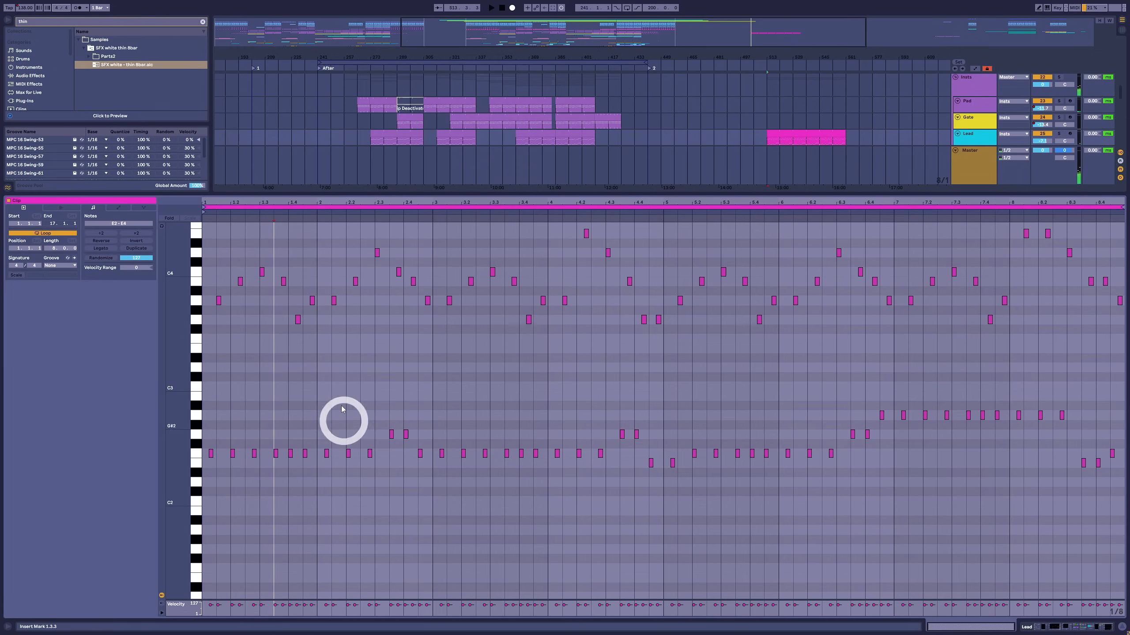
{"action": "left_click", "coordinate": [241, 281]}
{"action": "left_click_drag", "start_coordinate": [282, 267], "coordinate": [295, 293]}
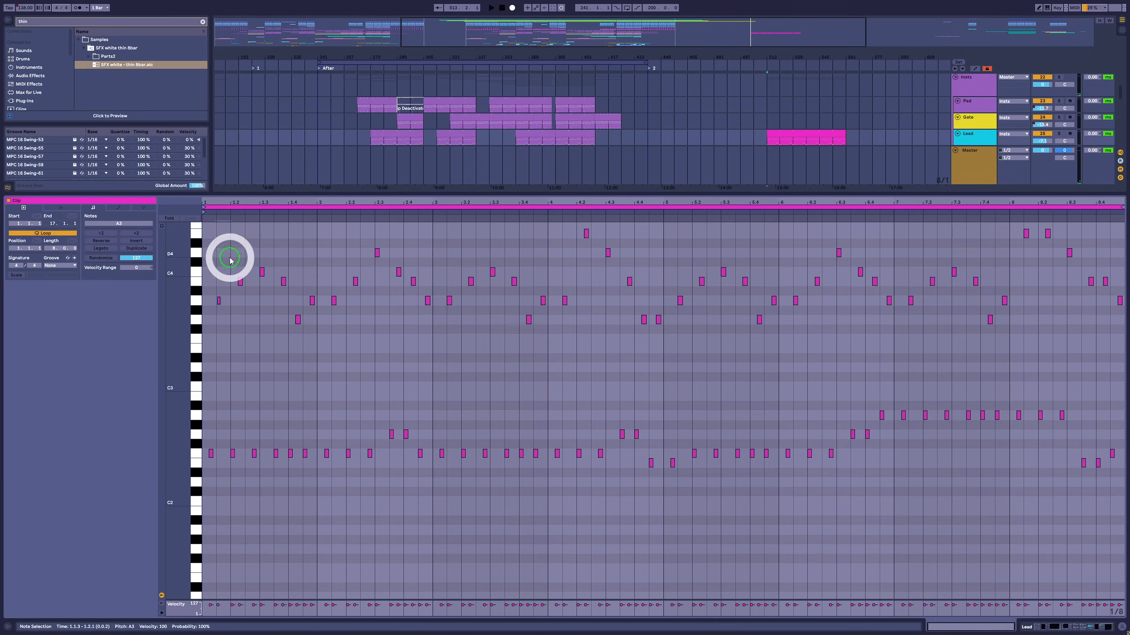
{"action": "left_click", "coordinate": [289, 335]}
{"action": "left_click_drag", "start_coordinate": [285, 317], "coordinate": [315, 343]}
{"action": "left_click_drag", "start_coordinate": [296, 264], "coordinate": [322, 319]}
Listen to the pink Lead clip around its second bar and return to the full arrangement.
{"action": "key", "text": "space"}
{"action": "key", "text": "space"}
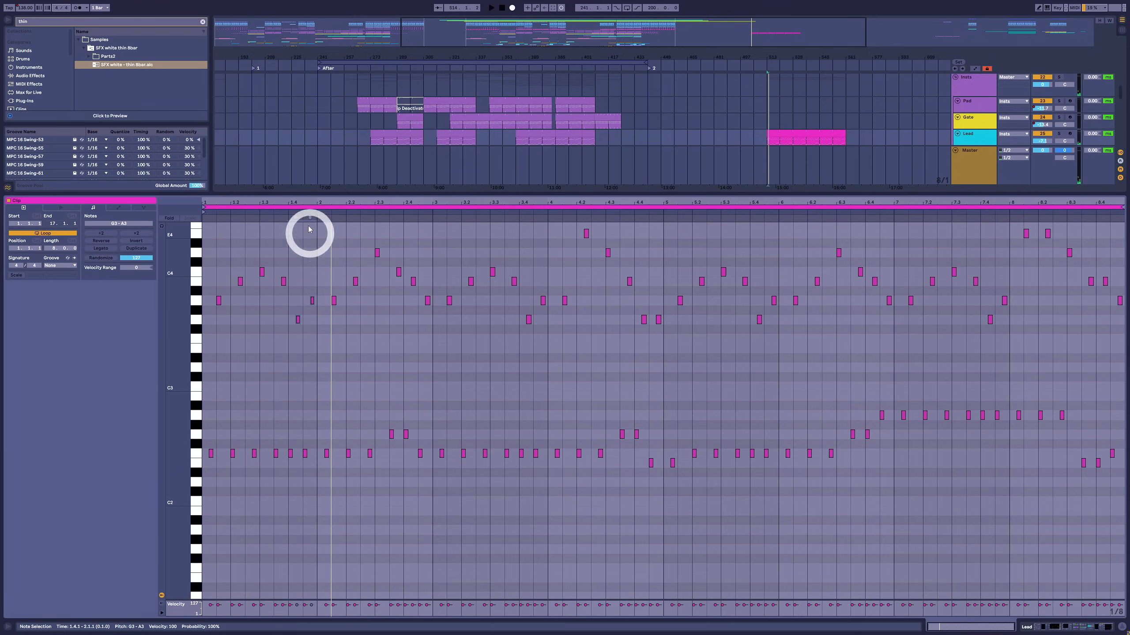
{"action": "left_click", "coordinate": [321, 211]}
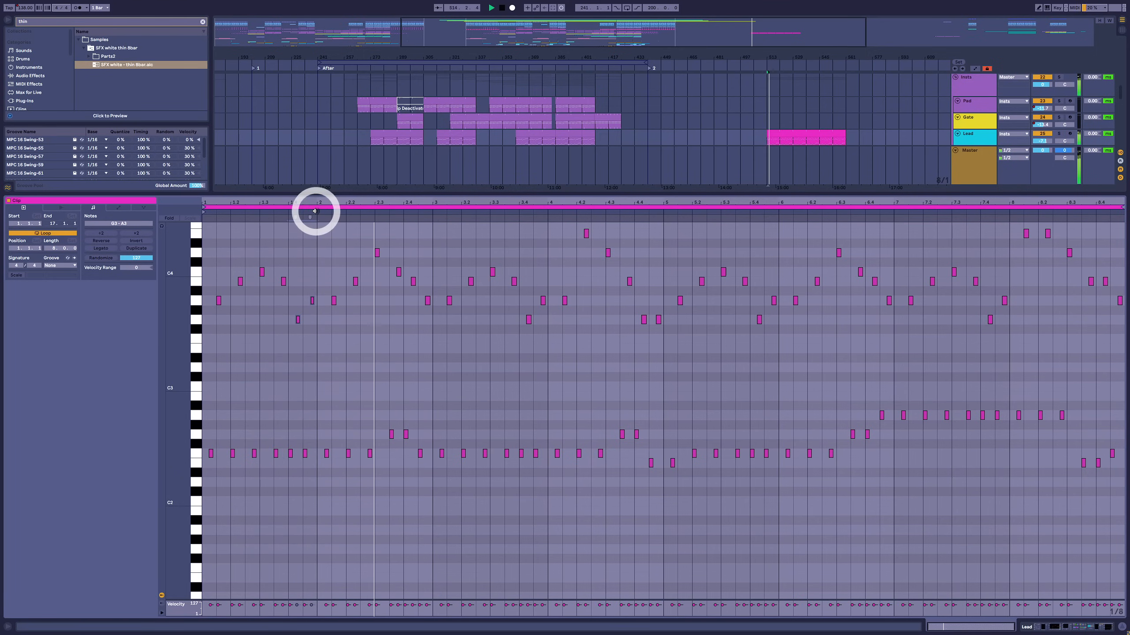
{"action": "left_click", "coordinate": [324, 215]}
{"action": "key", "text": "space"}
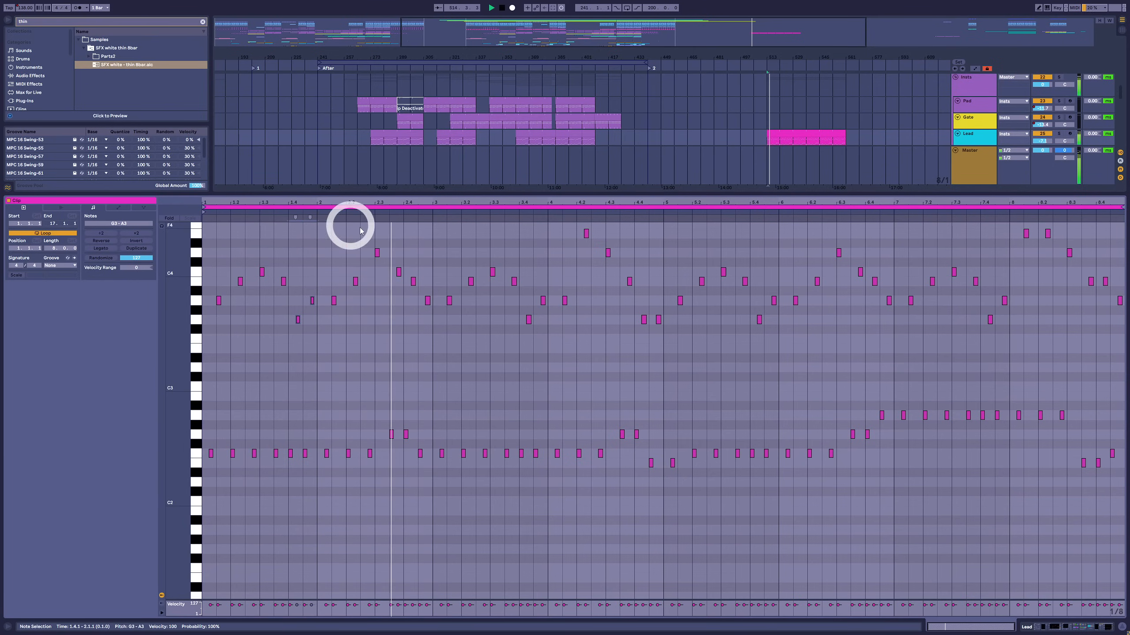
{"action": "key", "text": "shift+Tab"}
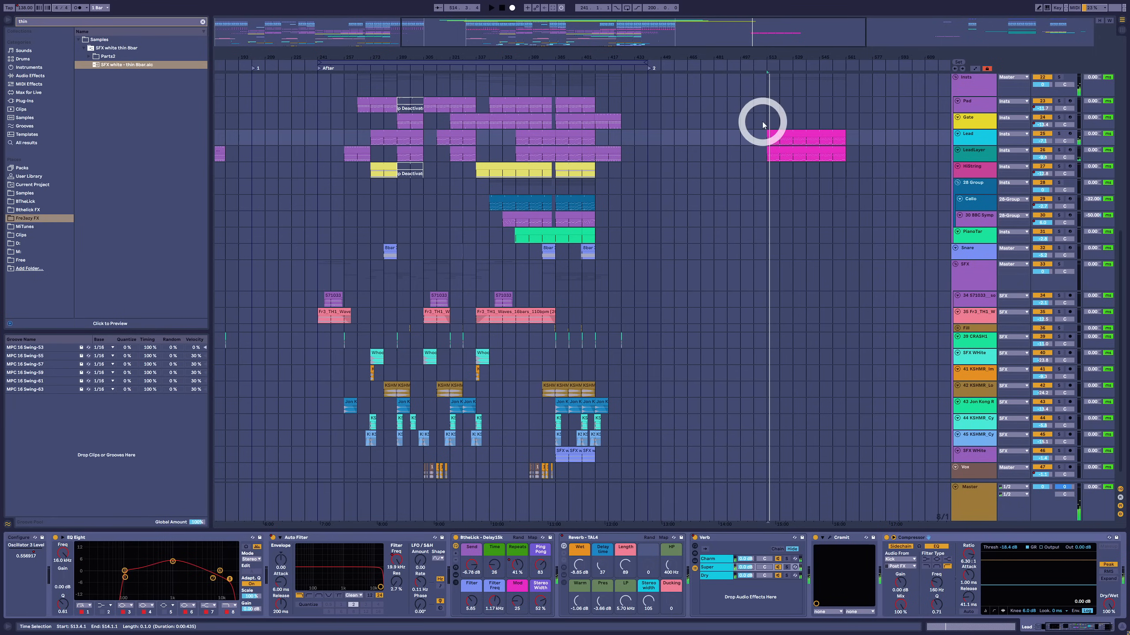
Listen to the final break and copy the last 24 bars of the pink Lead and LeadLayer clips to bar 385.
{"action": "left_click", "coordinate": [555, 145]}
{"action": "key", "text": "space"}
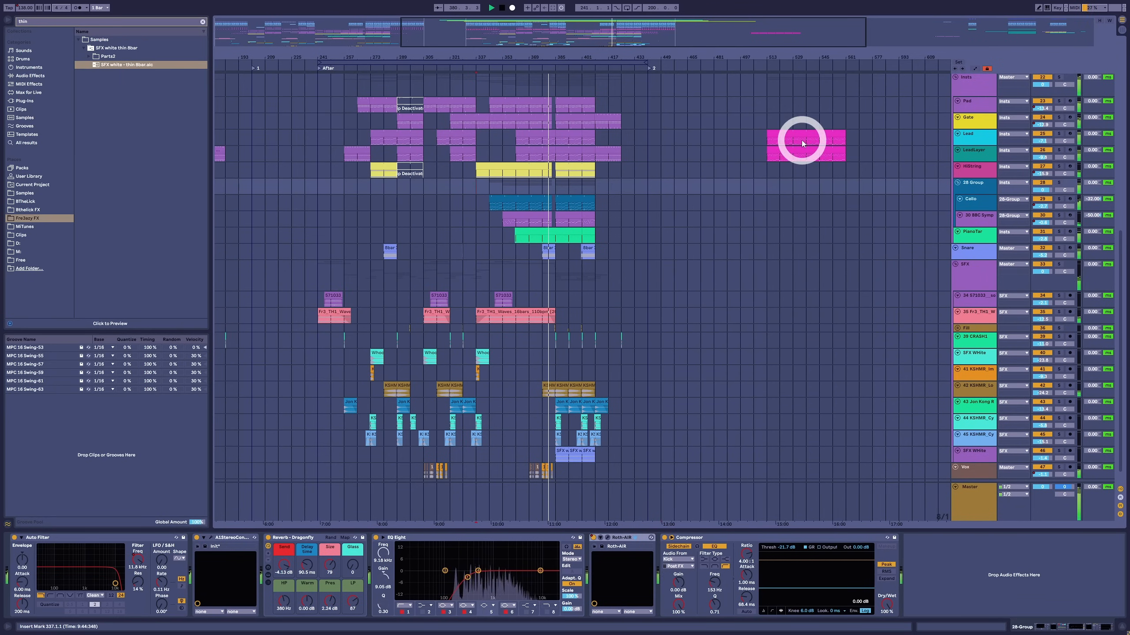
{"action": "left_click", "coordinate": [836, 136]}
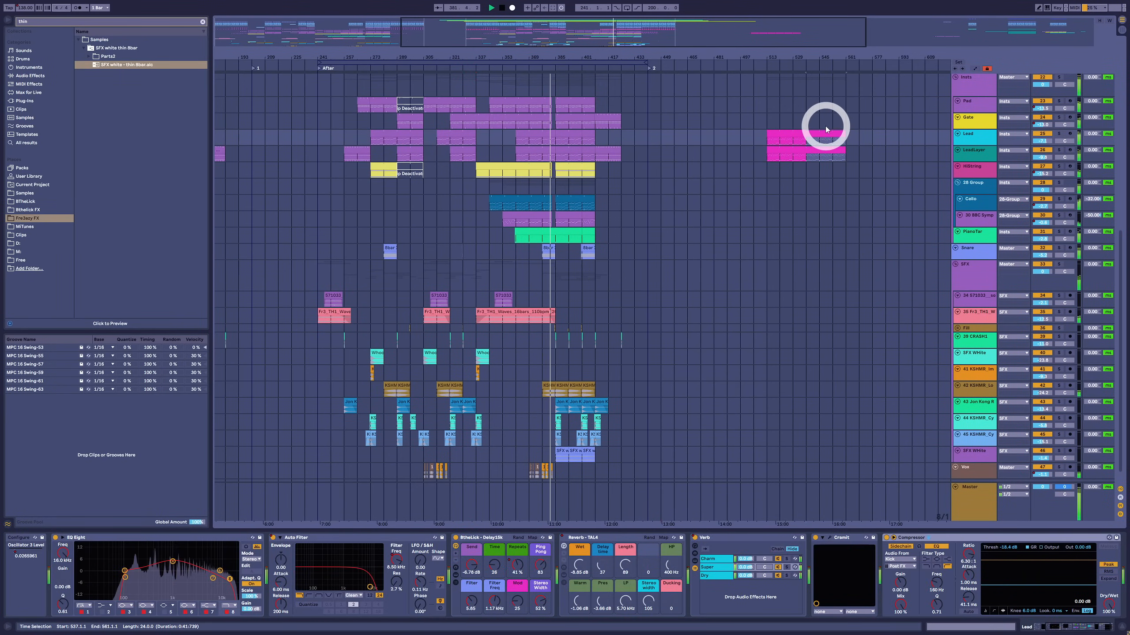
{"action": "left_click_drag", "start_coordinate": [820, 136], "coordinate": [559, 133]}
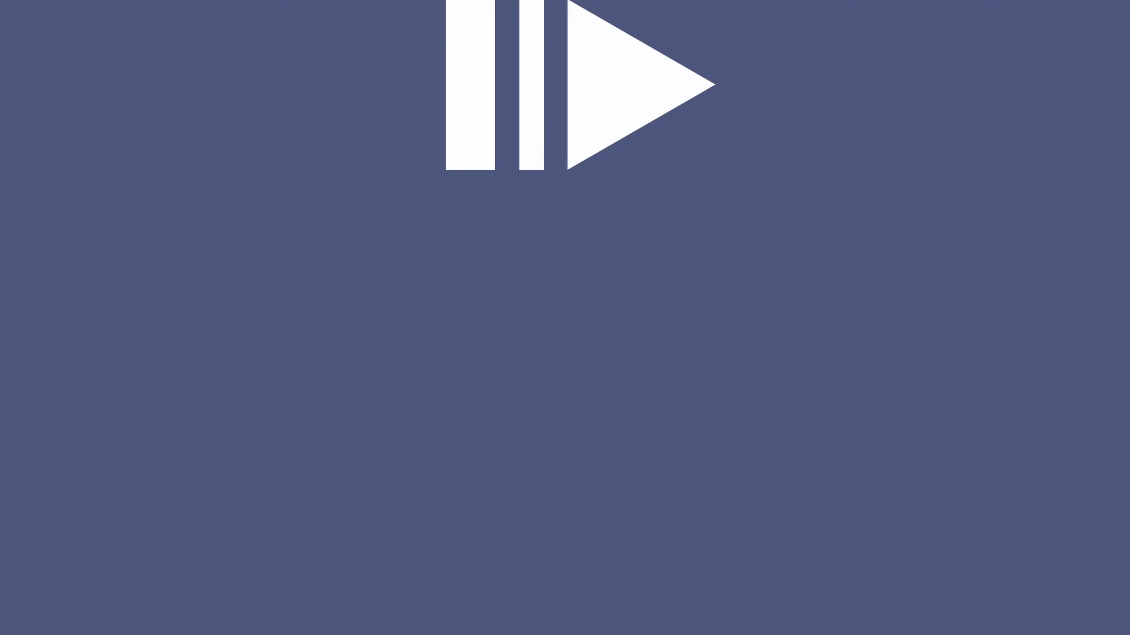